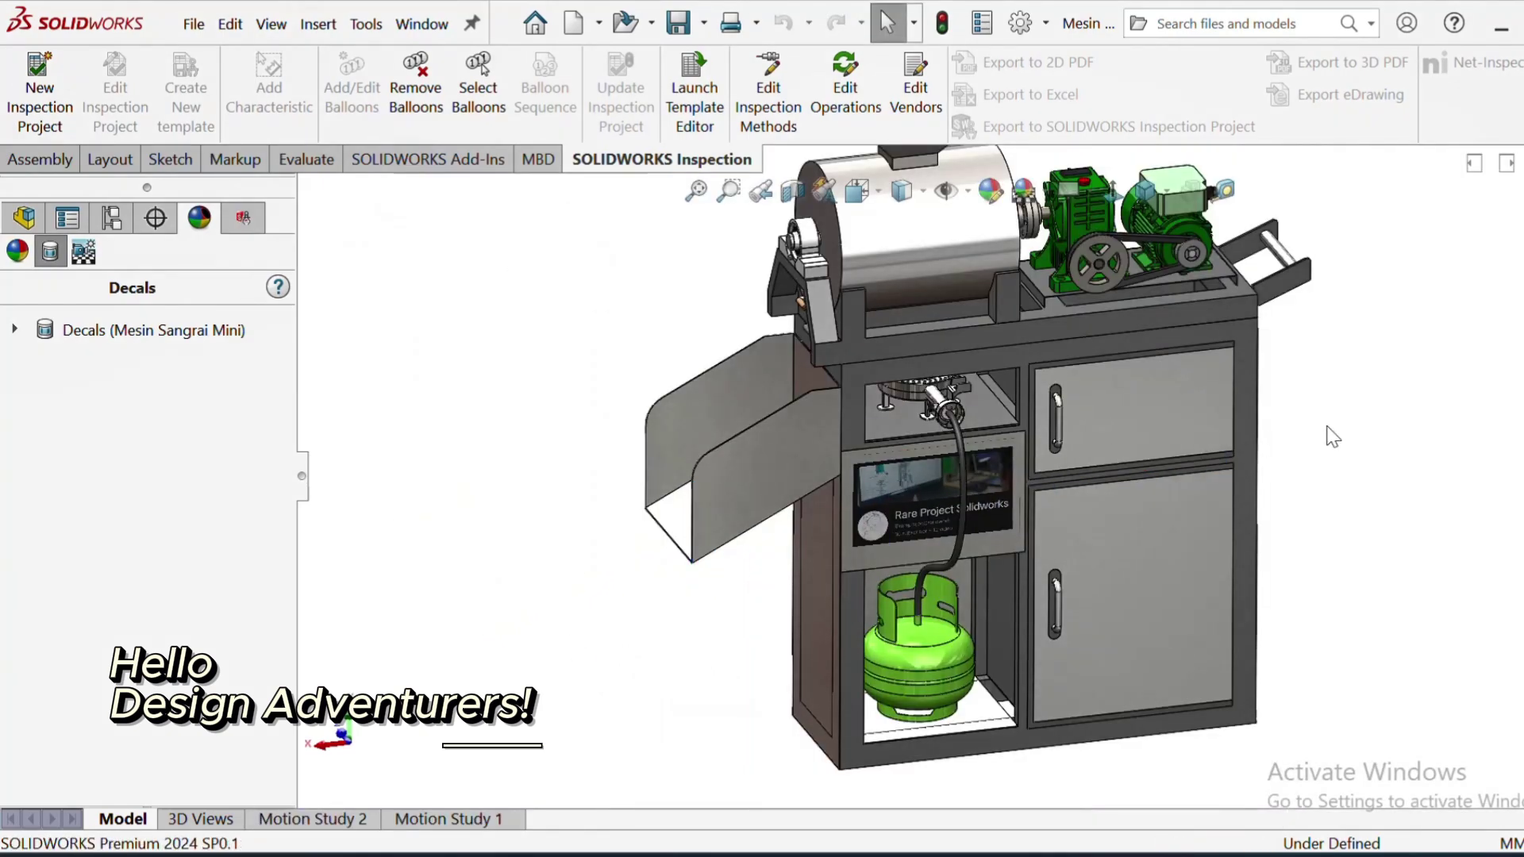
# Step: Orbit and zoom around the roaster machine assembly to inspect it
pyautogui.scroll(-1, 1123, 361)
pyautogui.scroll(-1, 1032, 353)
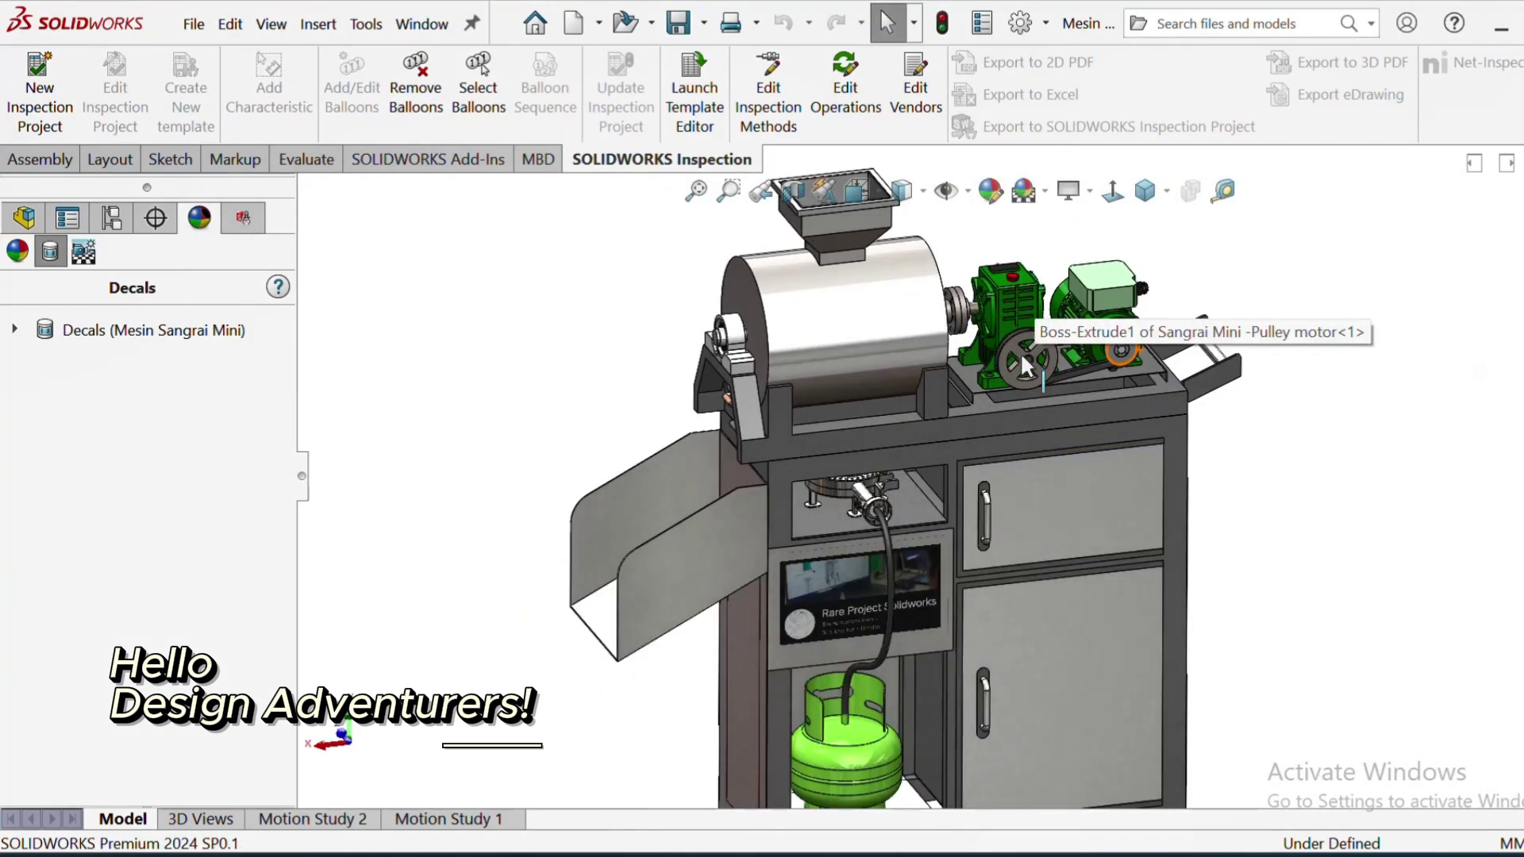
pyautogui.moveTo(1046, 407); pyautogui.dragTo(1073, 443, button='middle')
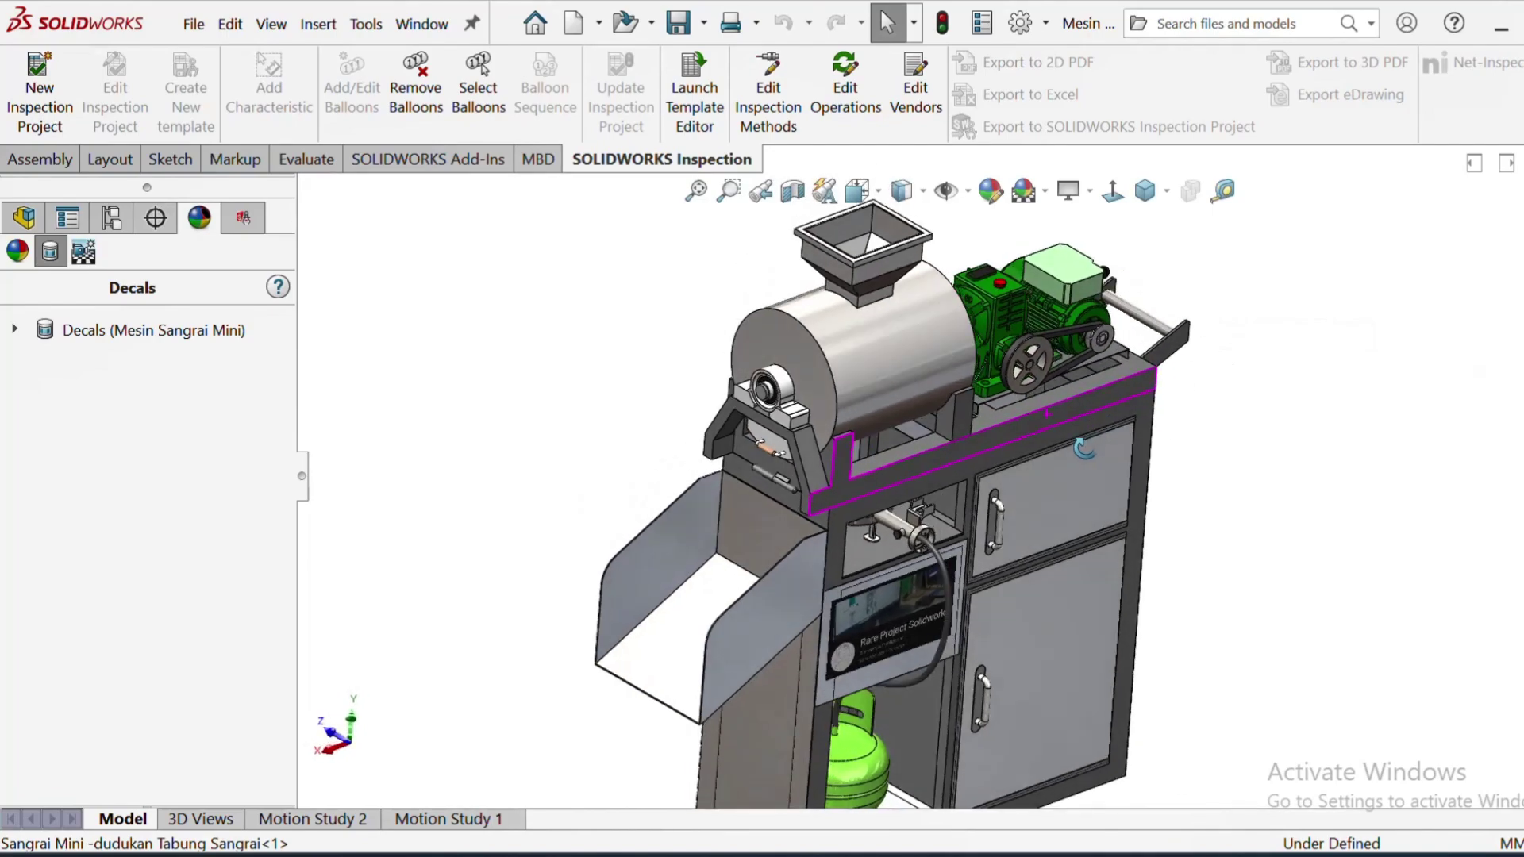
pyautogui.scroll(2, 1105, 565)
pyautogui.moveTo(1105, 565); pyautogui.dragTo(1105, 516, button='middle')
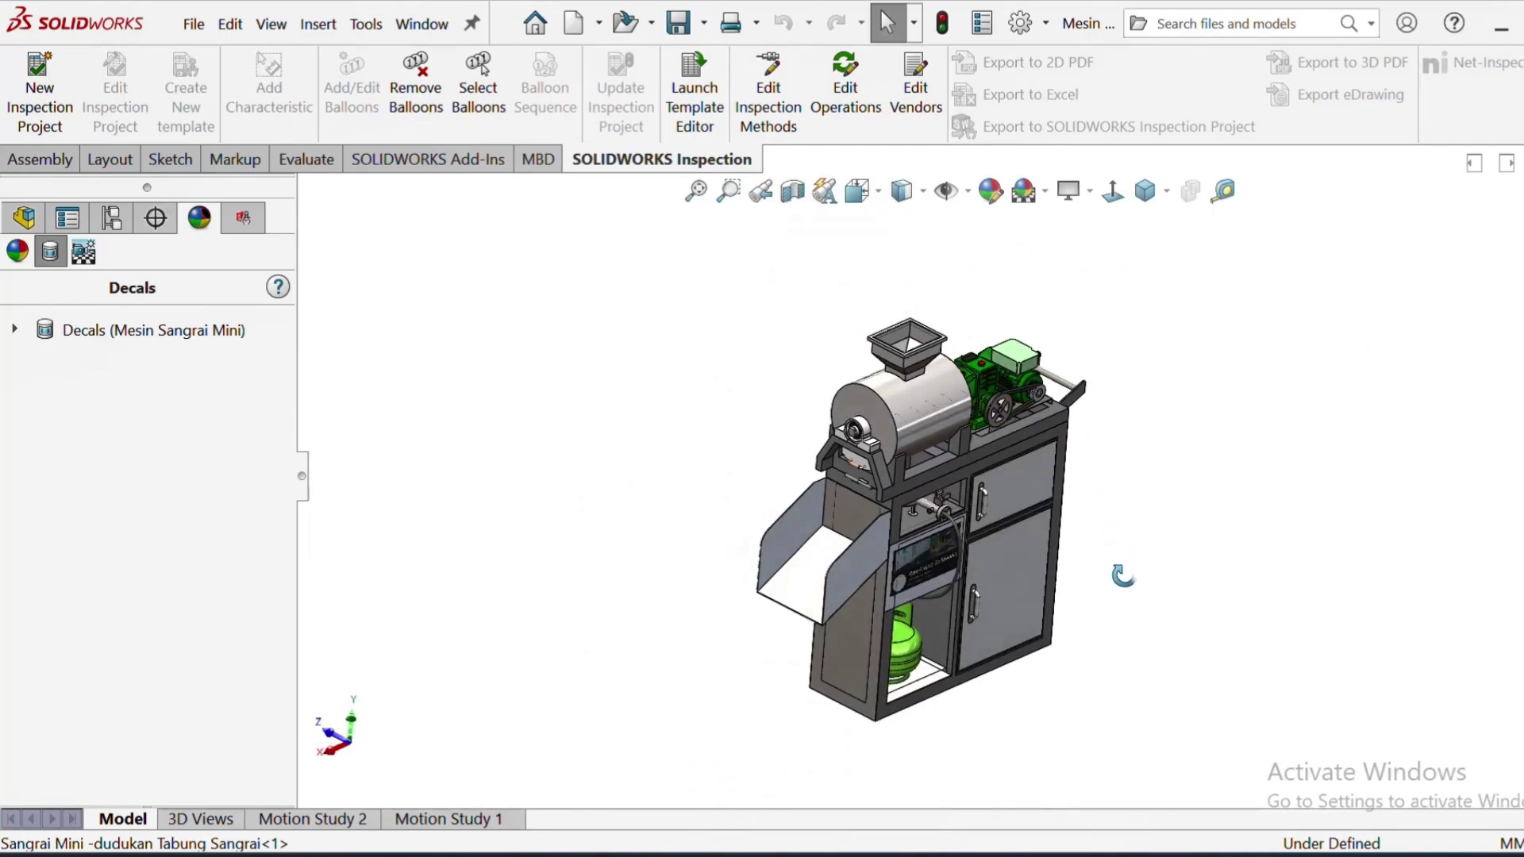
pyautogui.moveTo(990, 481); pyautogui.dragTo(1000, 534, button='middle')
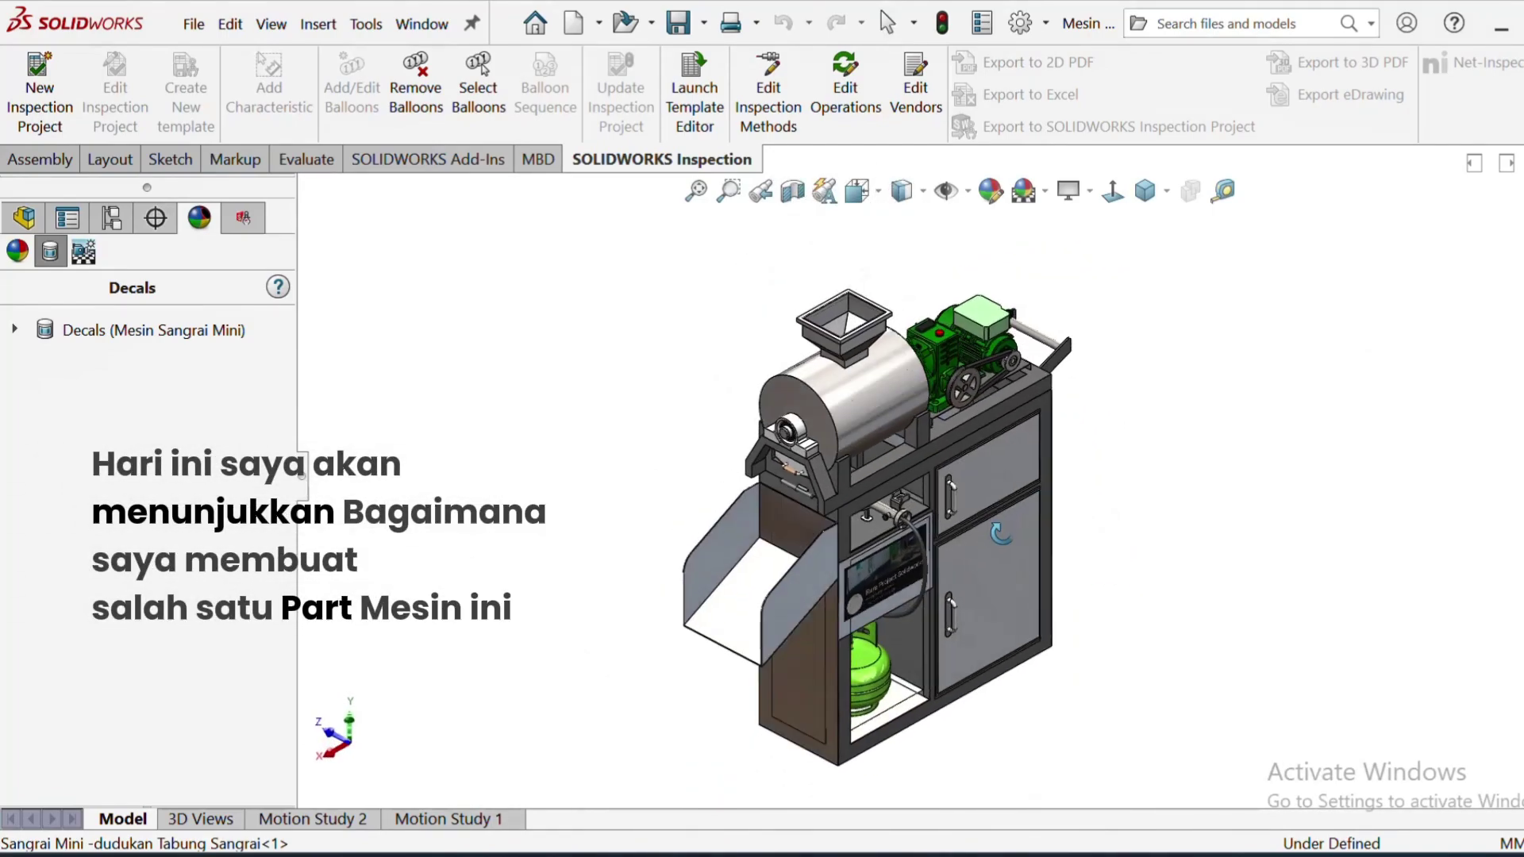
pyautogui.click(1070, 506)
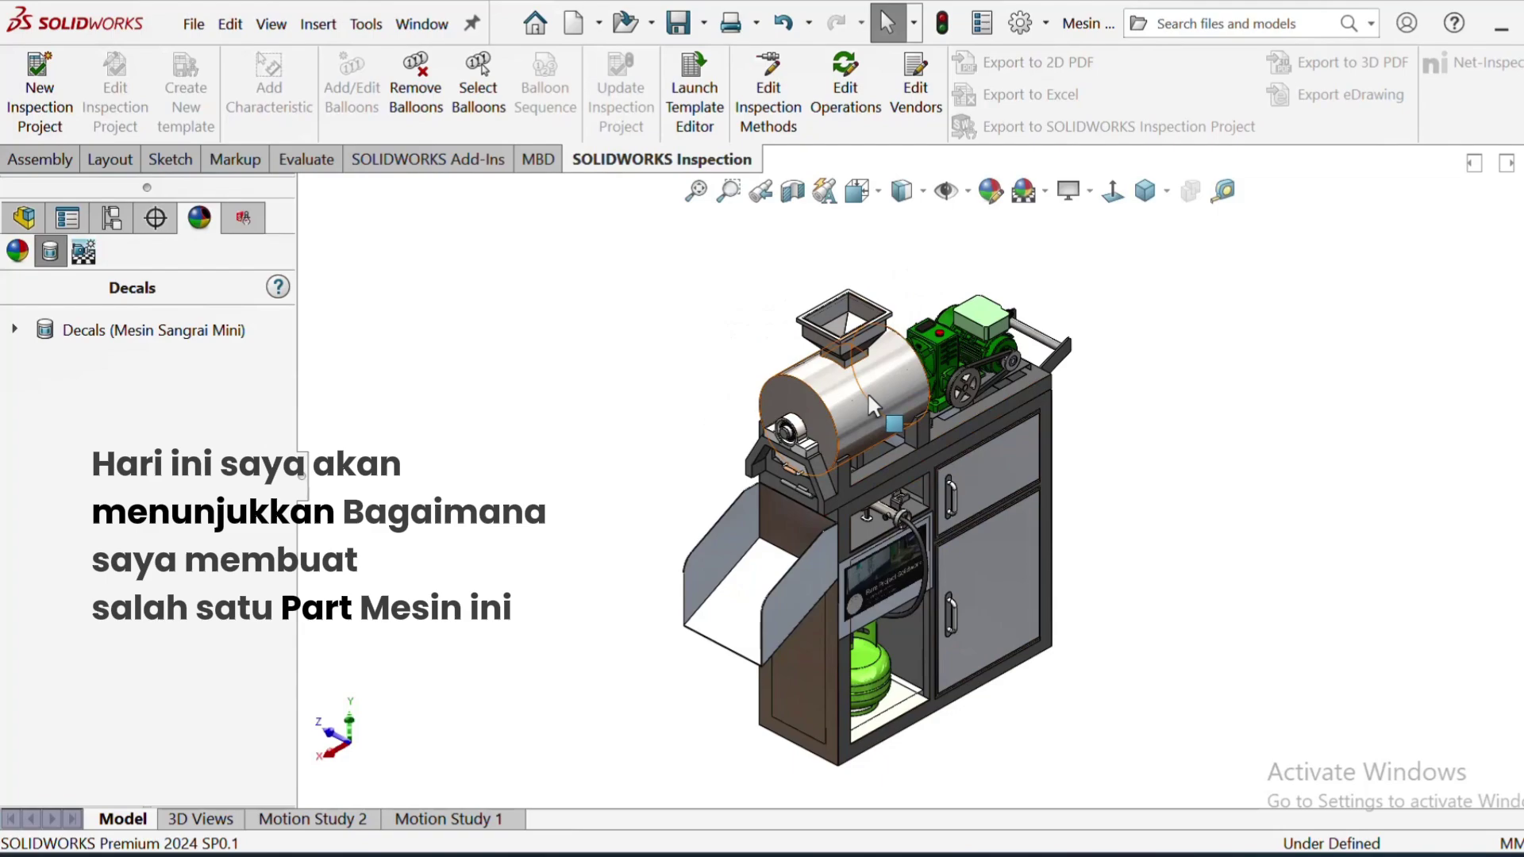
pyautogui.moveTo(889, 474)
pyautogui.mouseDown(button='middle')
pyautogui.moveTo(930, 498)
pyautogui.moveTo(895, 444)
pyautogui.mouseUp(button='middle')
# Step: Open the Tabung Sangrai roaster drum as its own part and view it isometrically
pyautogui.rightClick(886, 384)
pyautogui.click(830, 378)
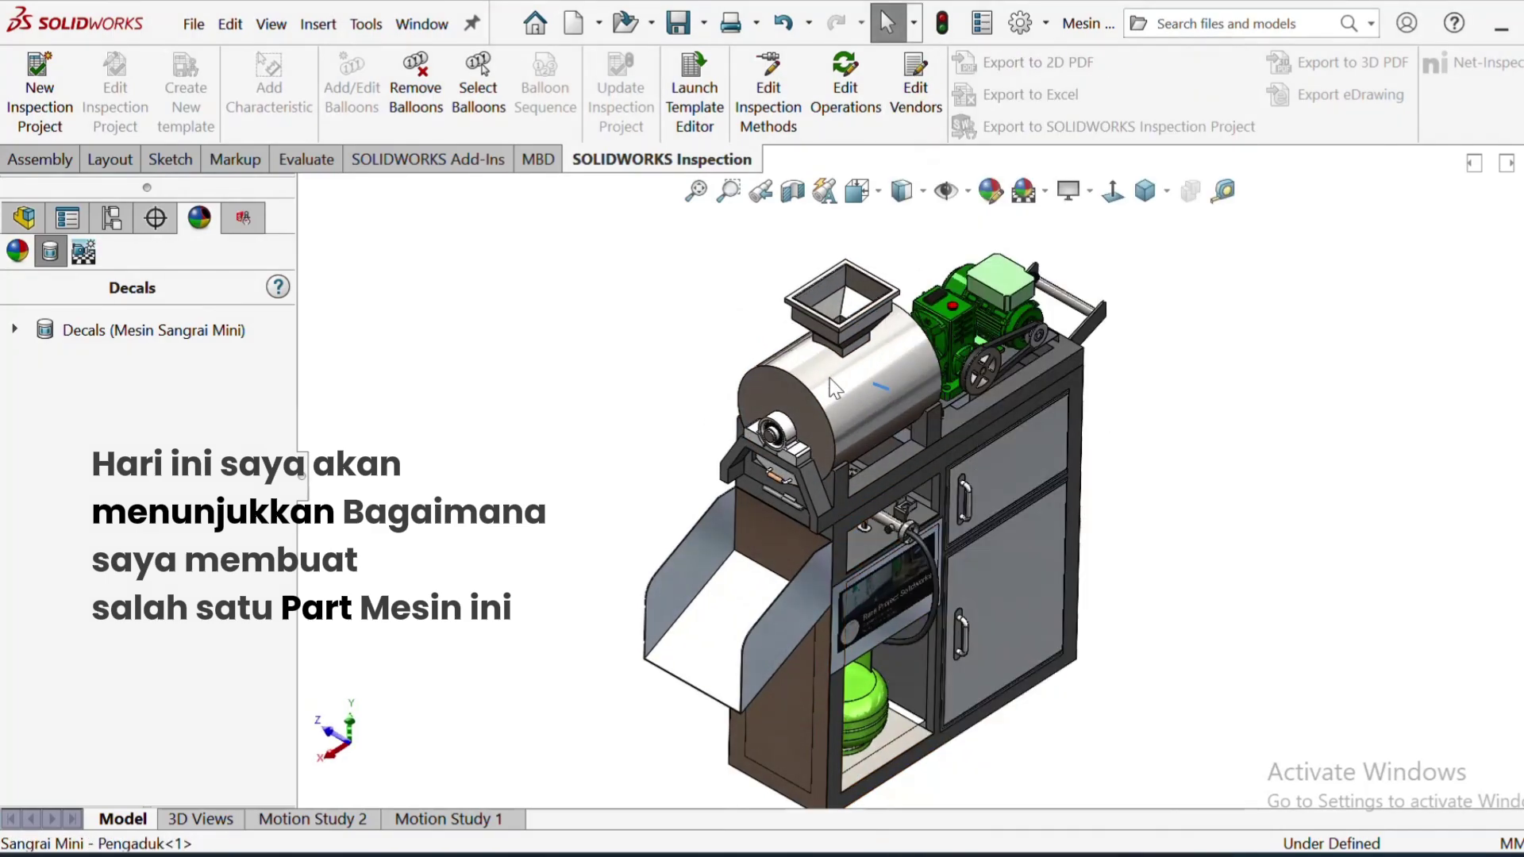
pyautogui.rightClick(830, 378)
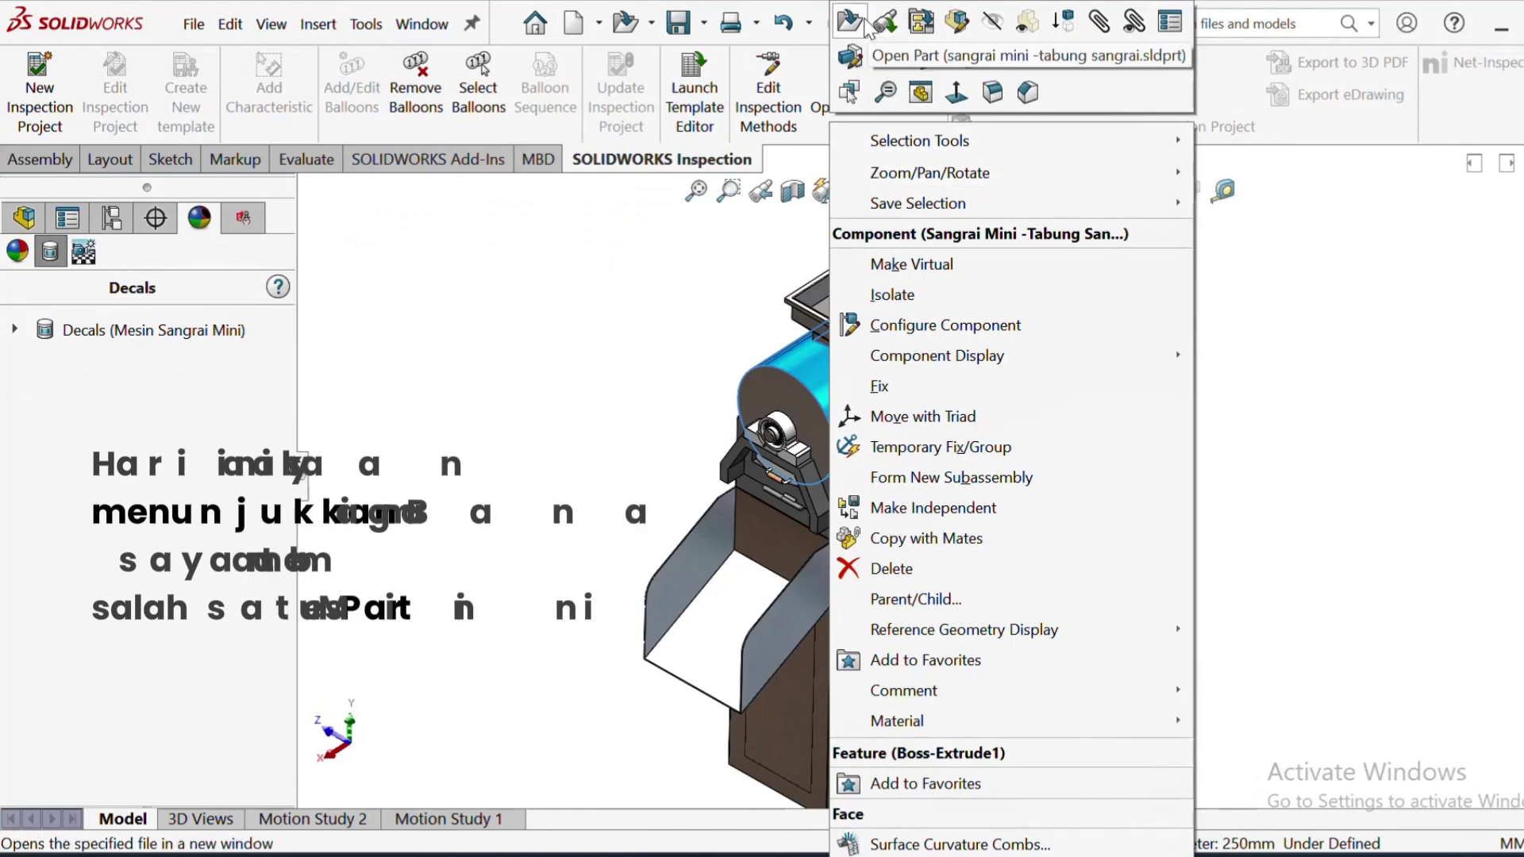
pyautogui.click(900, 27)
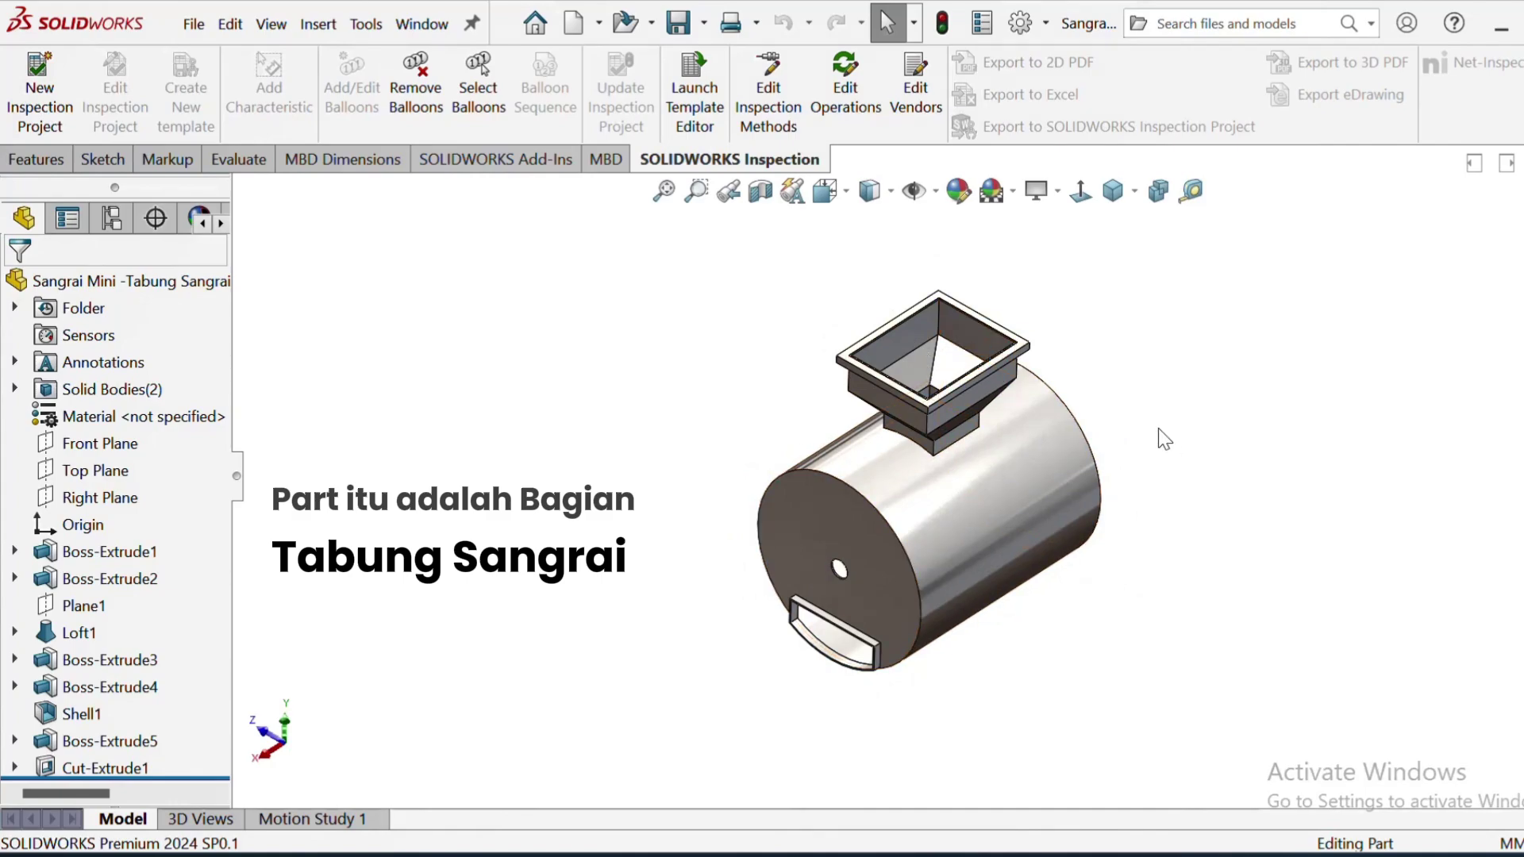
pyautogui.moveTo(1116, 500)
pyautogui.mouseDown(button='middle')
pyautogui.moveTo(1278, 378)
pyautogui.moveTo(1338, 689)
pyautogui.moveTo(1388, 456)
pyautogui.moveTo(1045, 350)
pyautogui.mouseUp(button='middle')
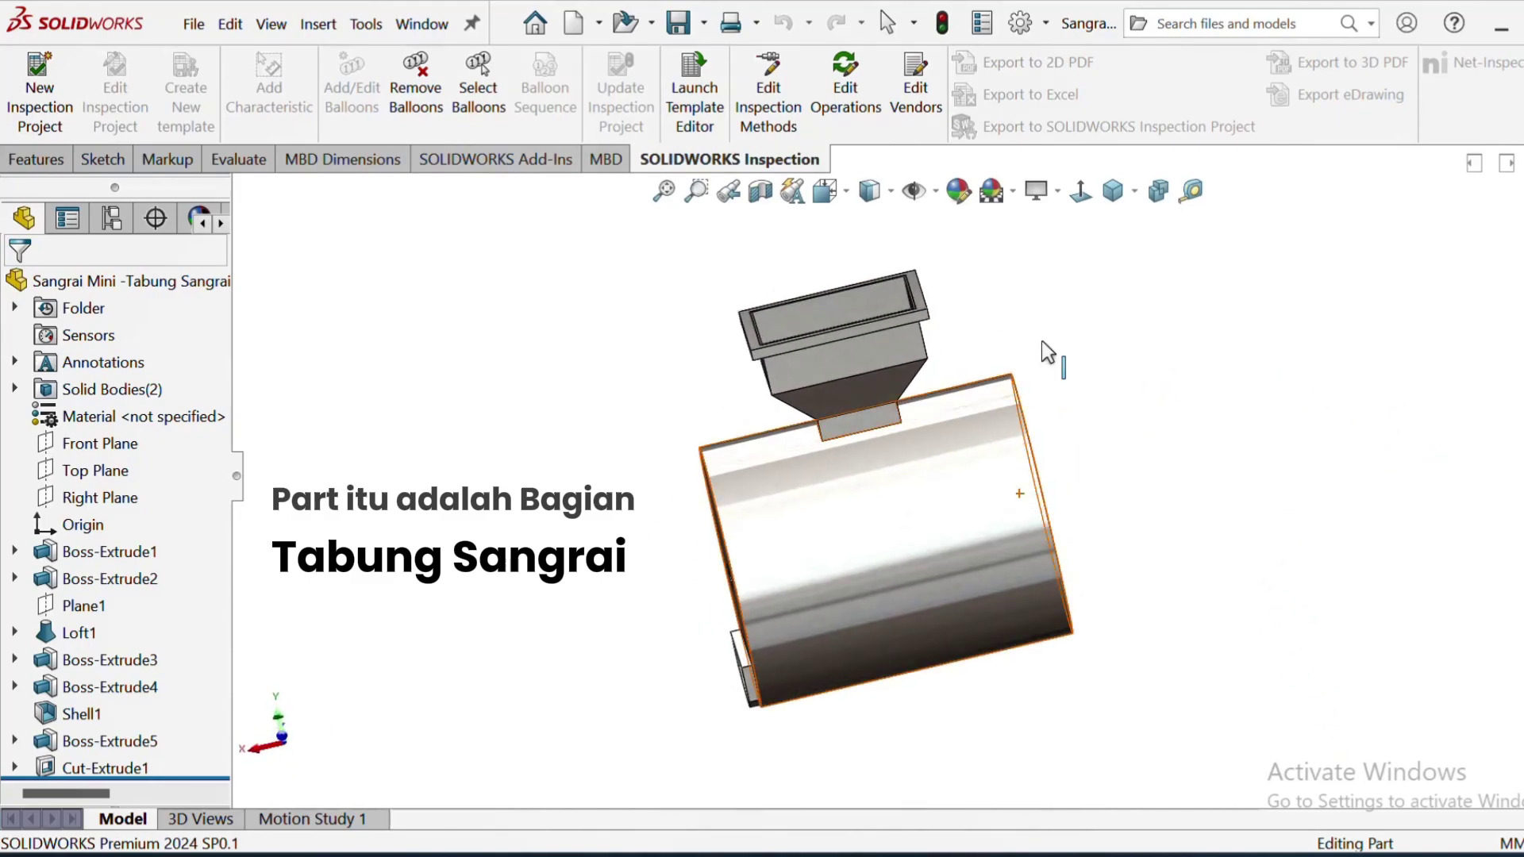
pyautogui.click(1134, 190)
pyautogui.click(1127, 221)
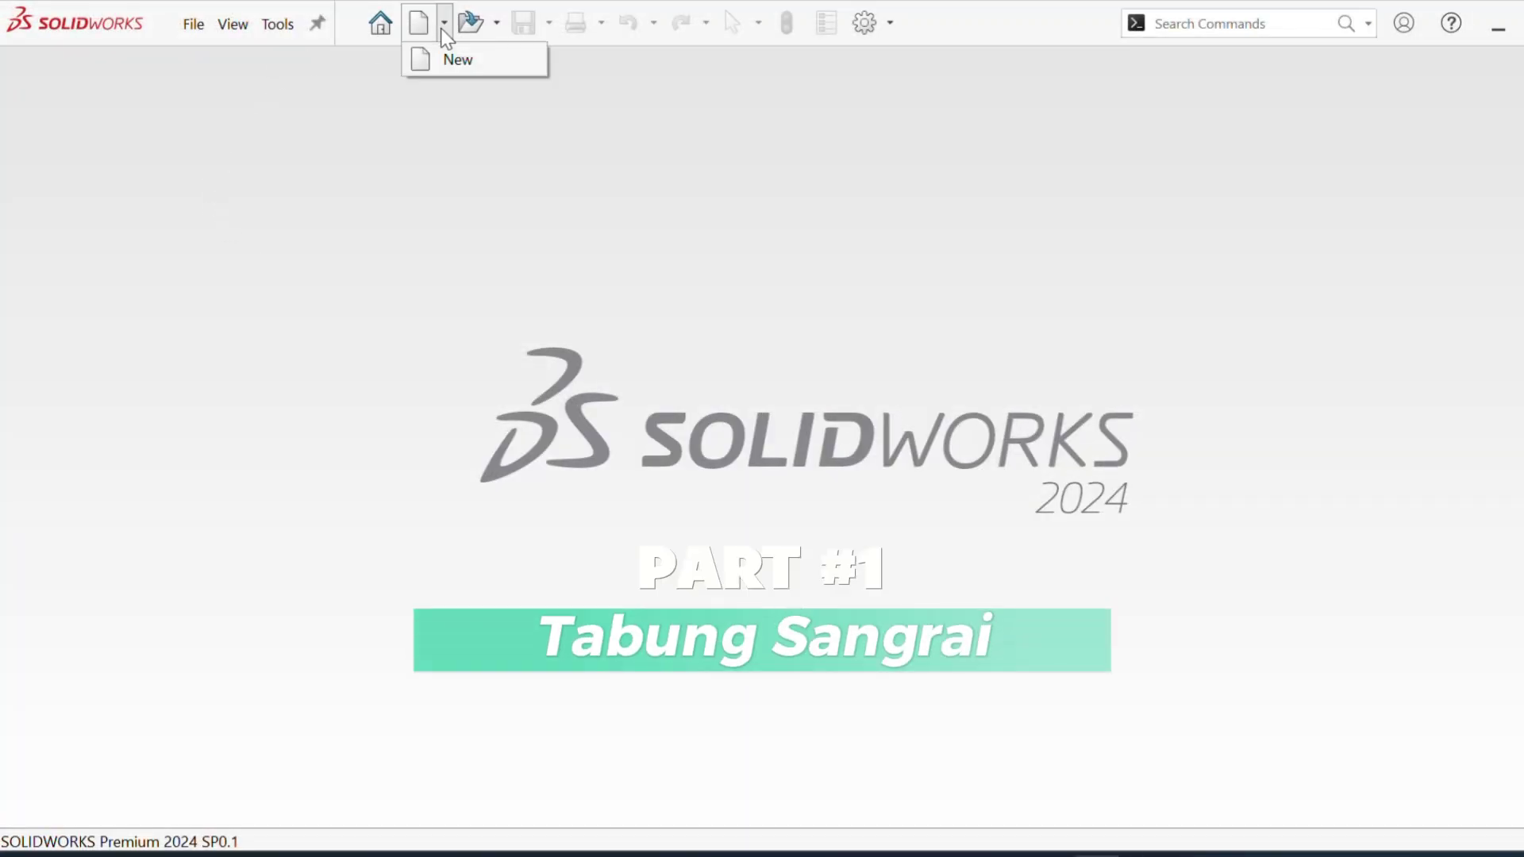
# Step: Start a new part and sketch a 250 mm diameter circle at the origin on the Right Plane
pyautogui.click(443, 26)
pyautogui.click(443, 52)
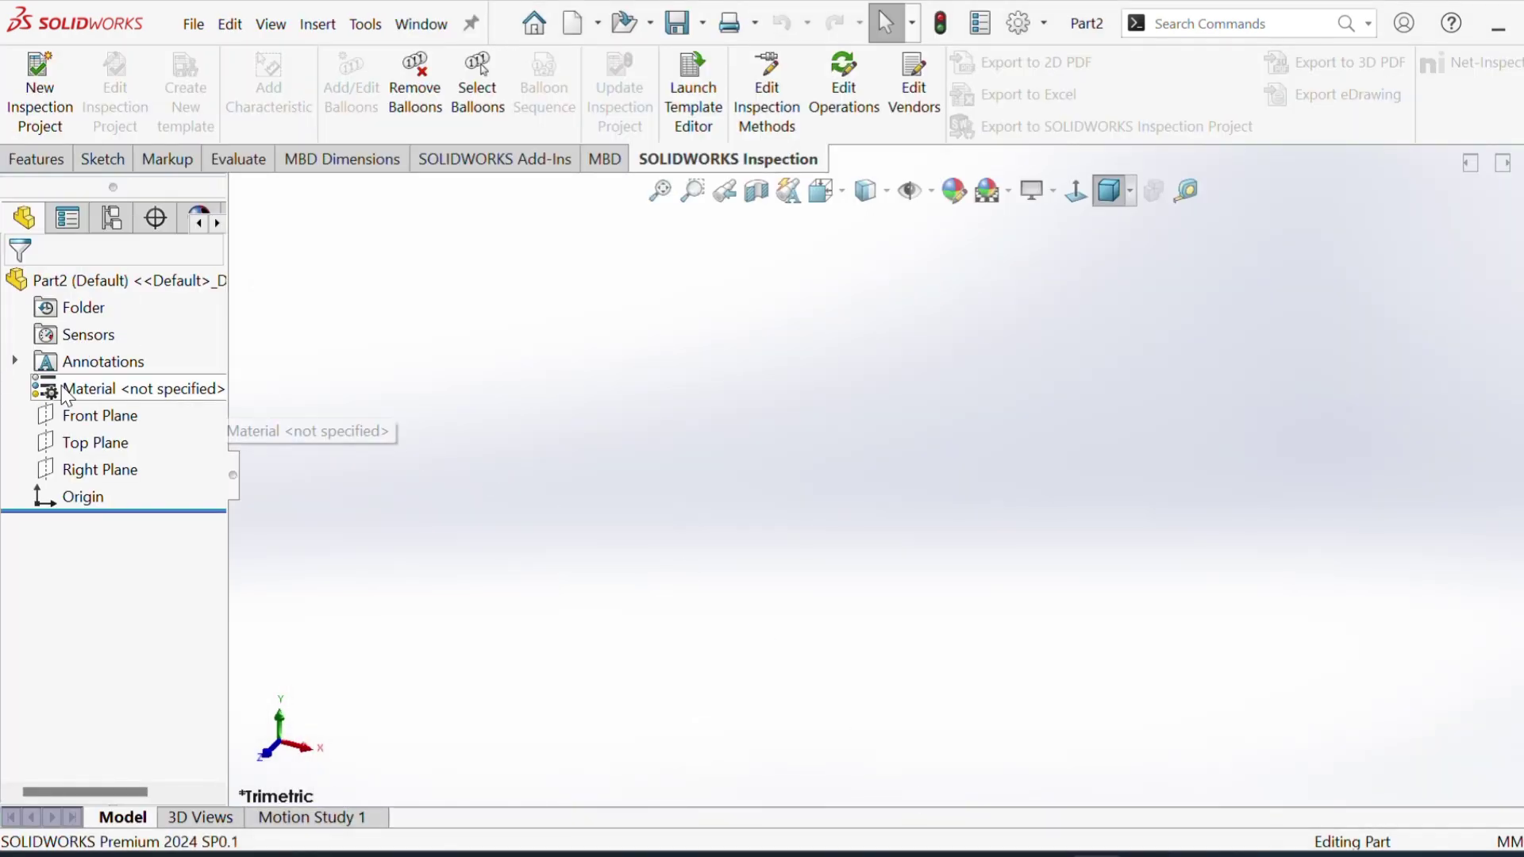
pyautogui.click(91, 469)
pyautogui.click(111, 431)
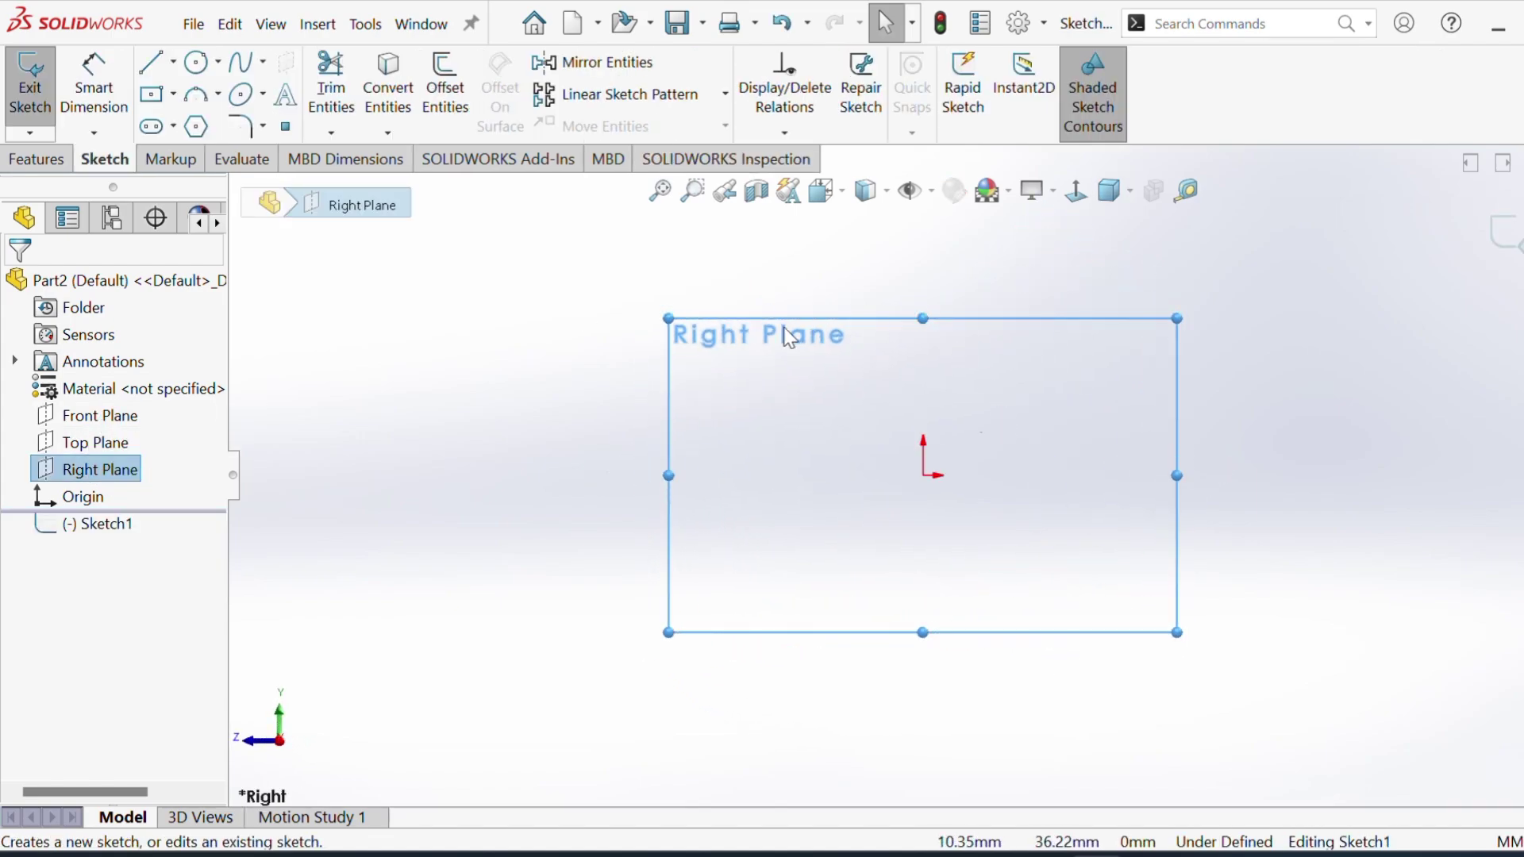
pyautogui.click(196, 62)
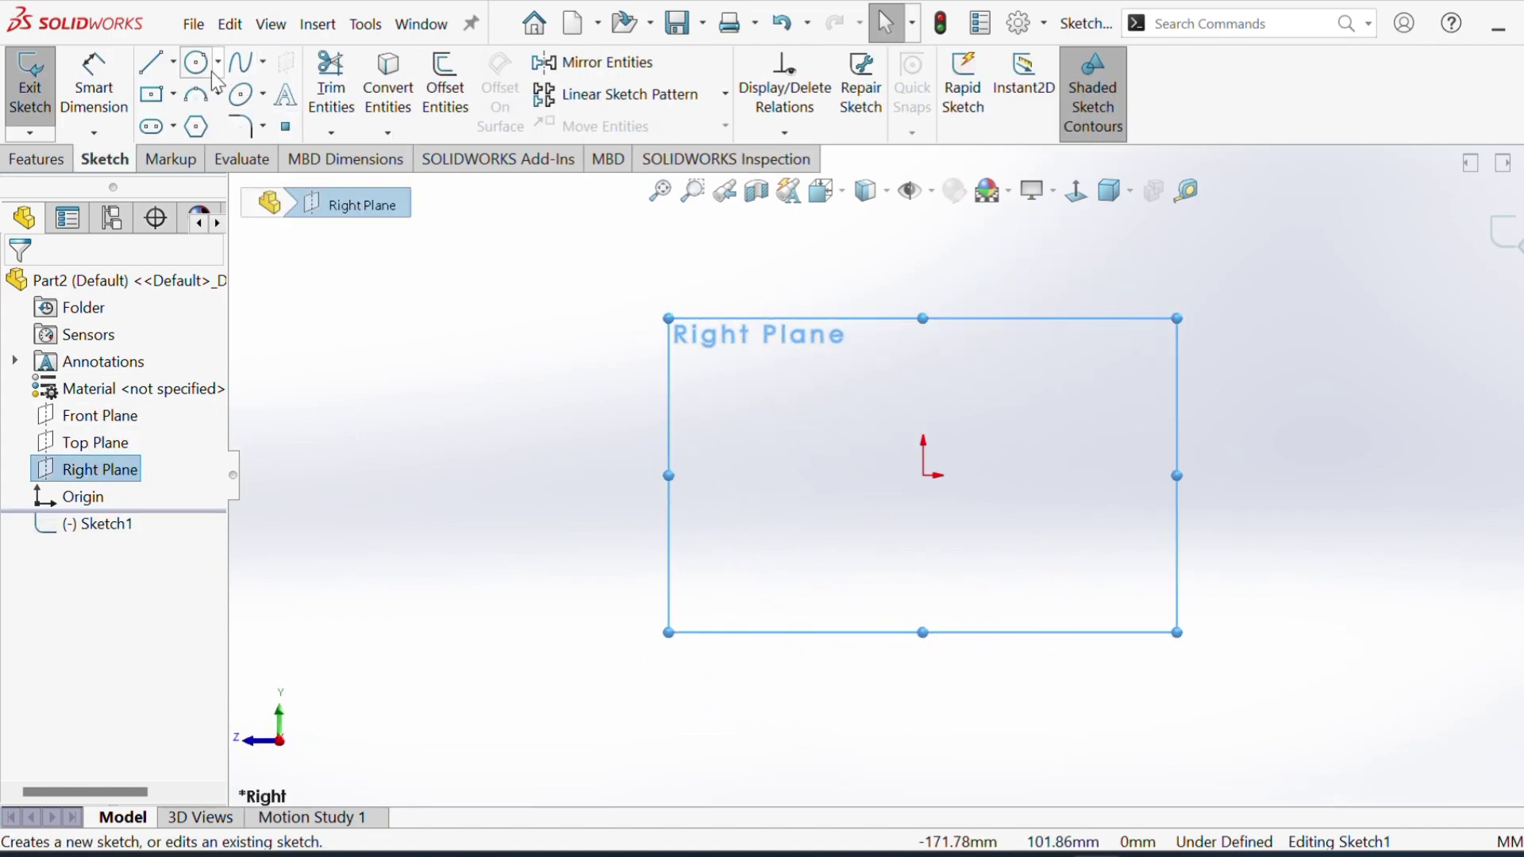
pyautogui.click(923, 475)
pyautogui.click(1017, 354)
pyautogui.click(93, 87)
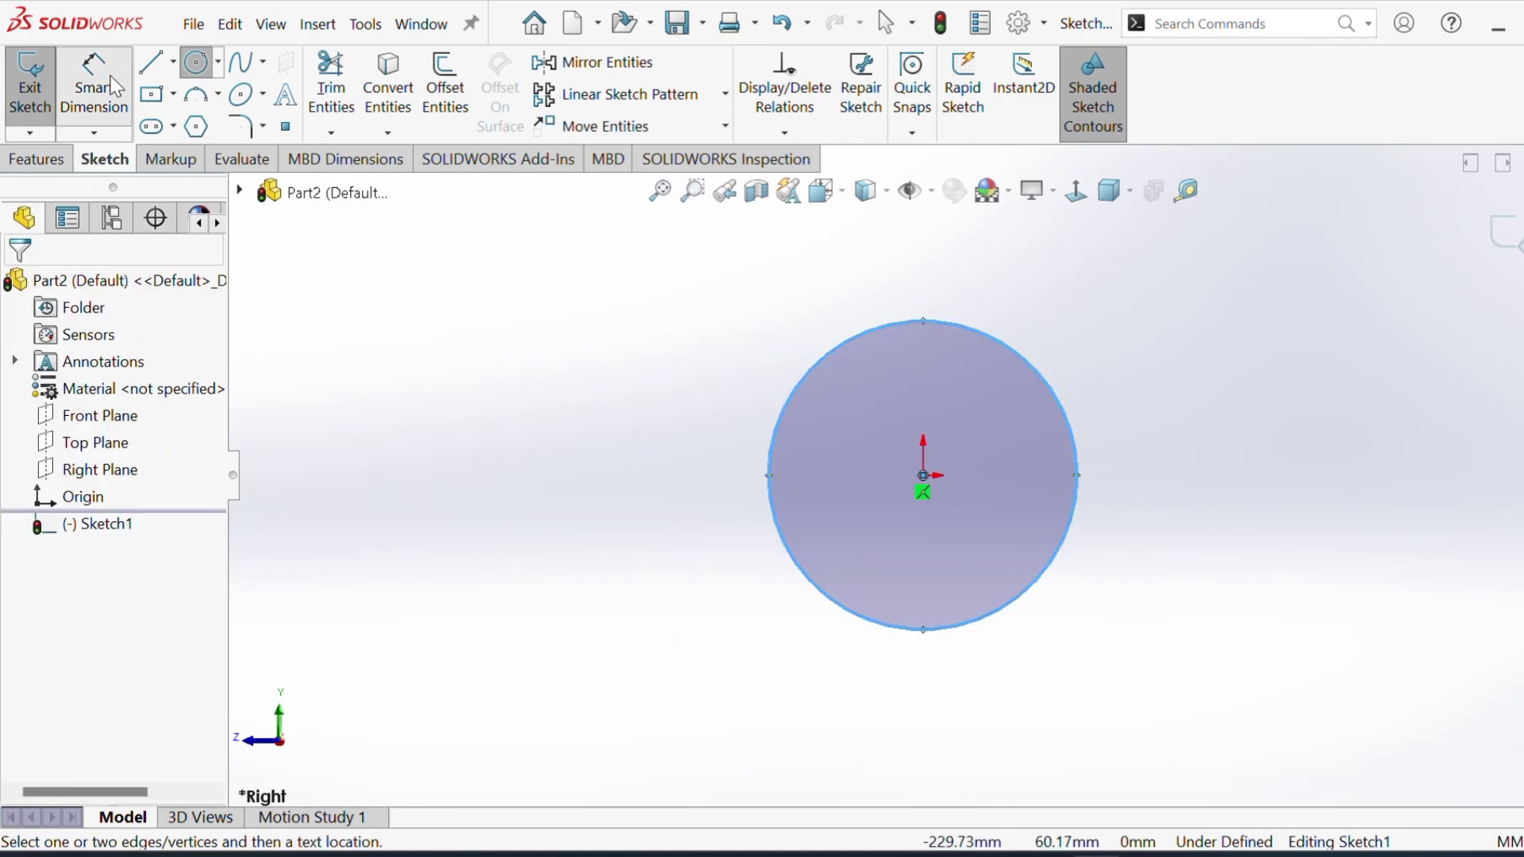
pyautogui.click(774, 456)
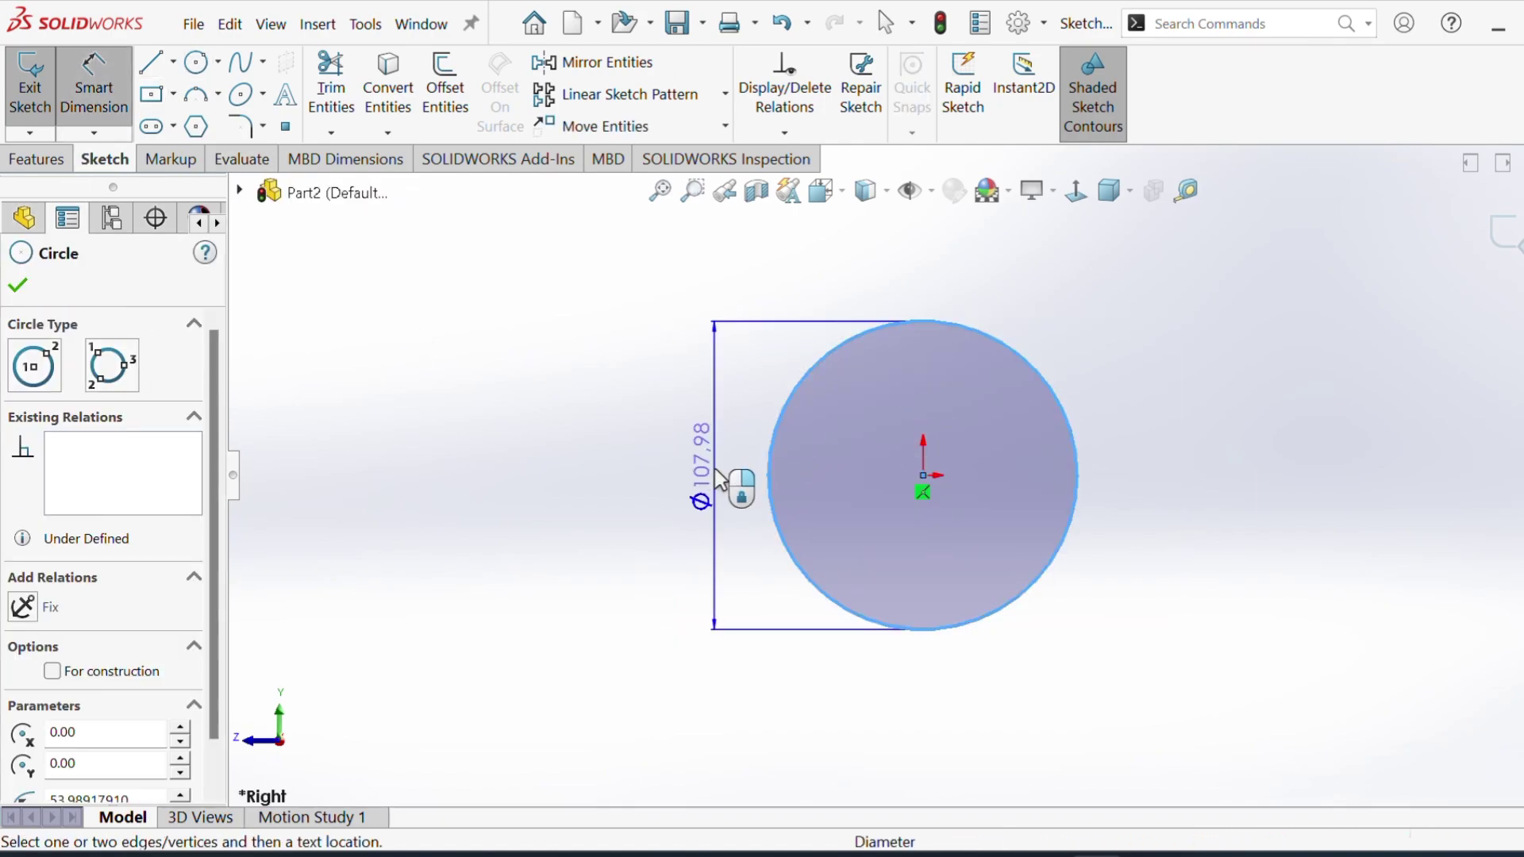
pyautogui.click(717, 476)
pyautogui.write('250')
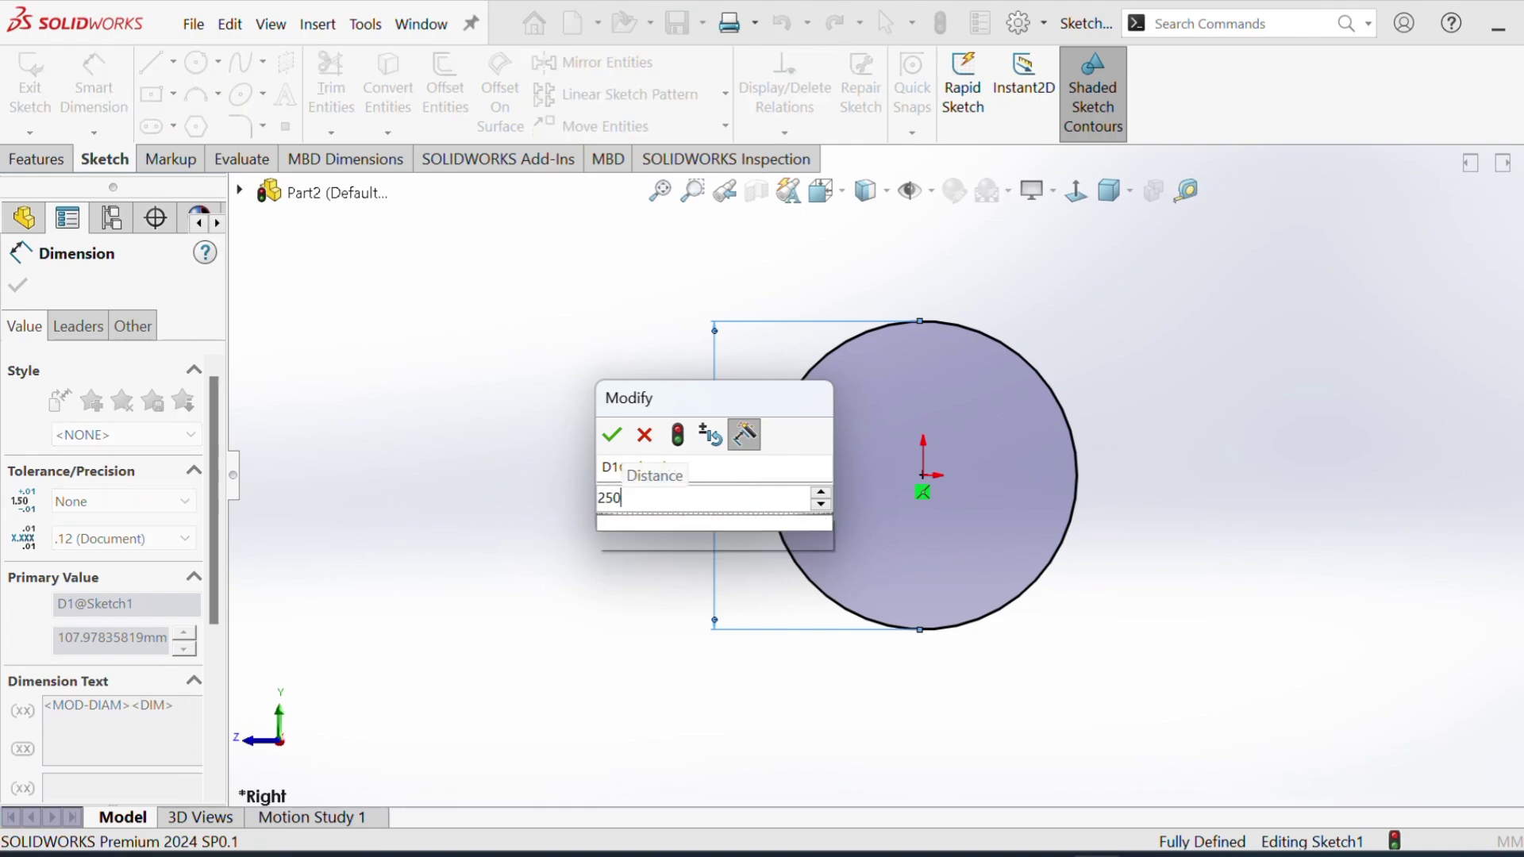
pyautogui.press('Return')
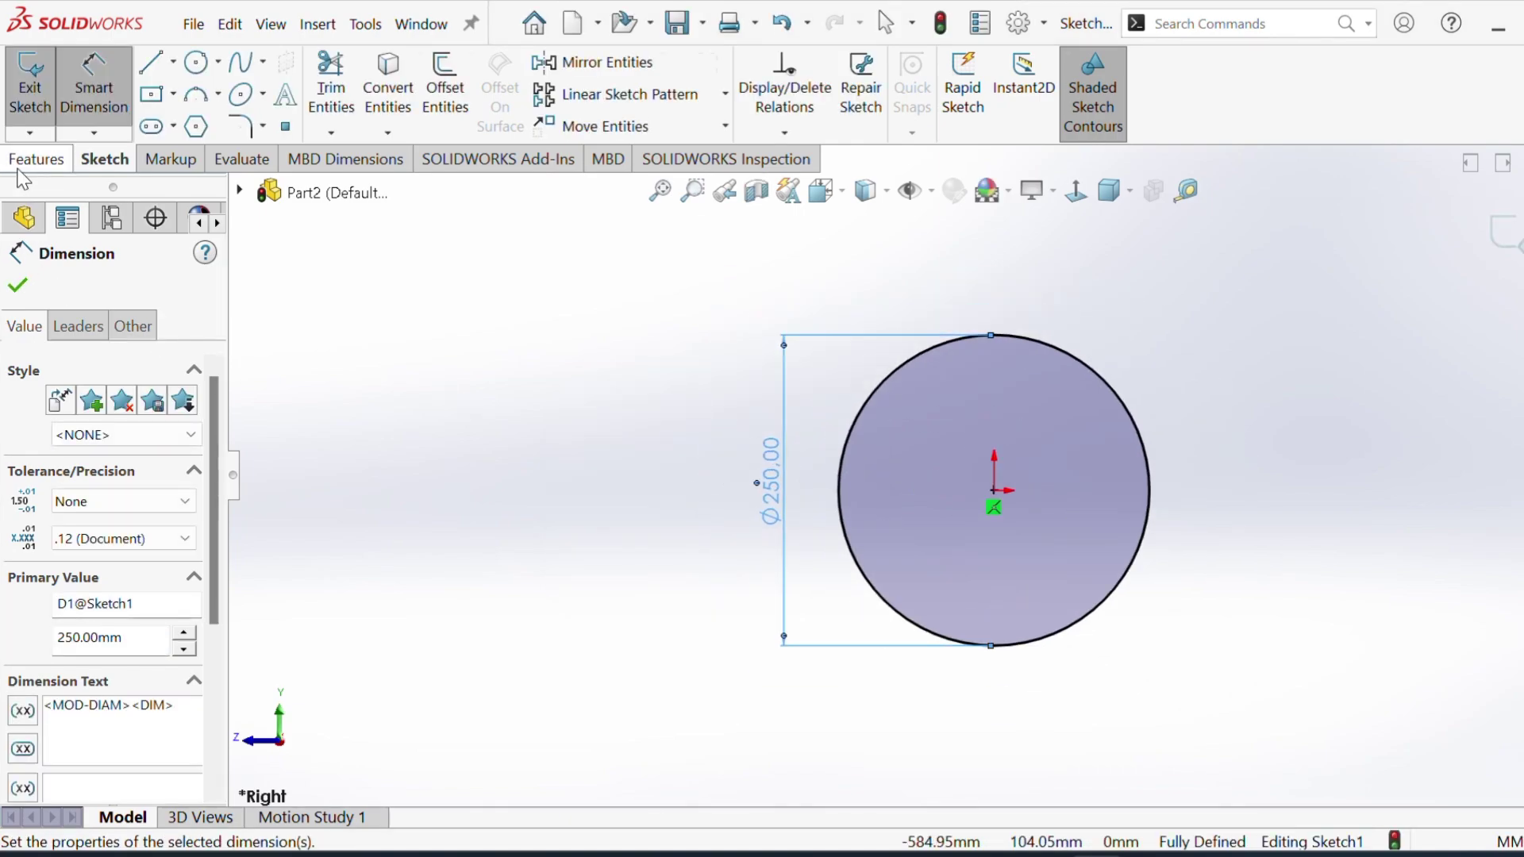
# Step: Extrude the circle 300 mm Mid Plane into a solid cylinder
pyautogui.click(36, 159)
pyautogui.click(42, 84)
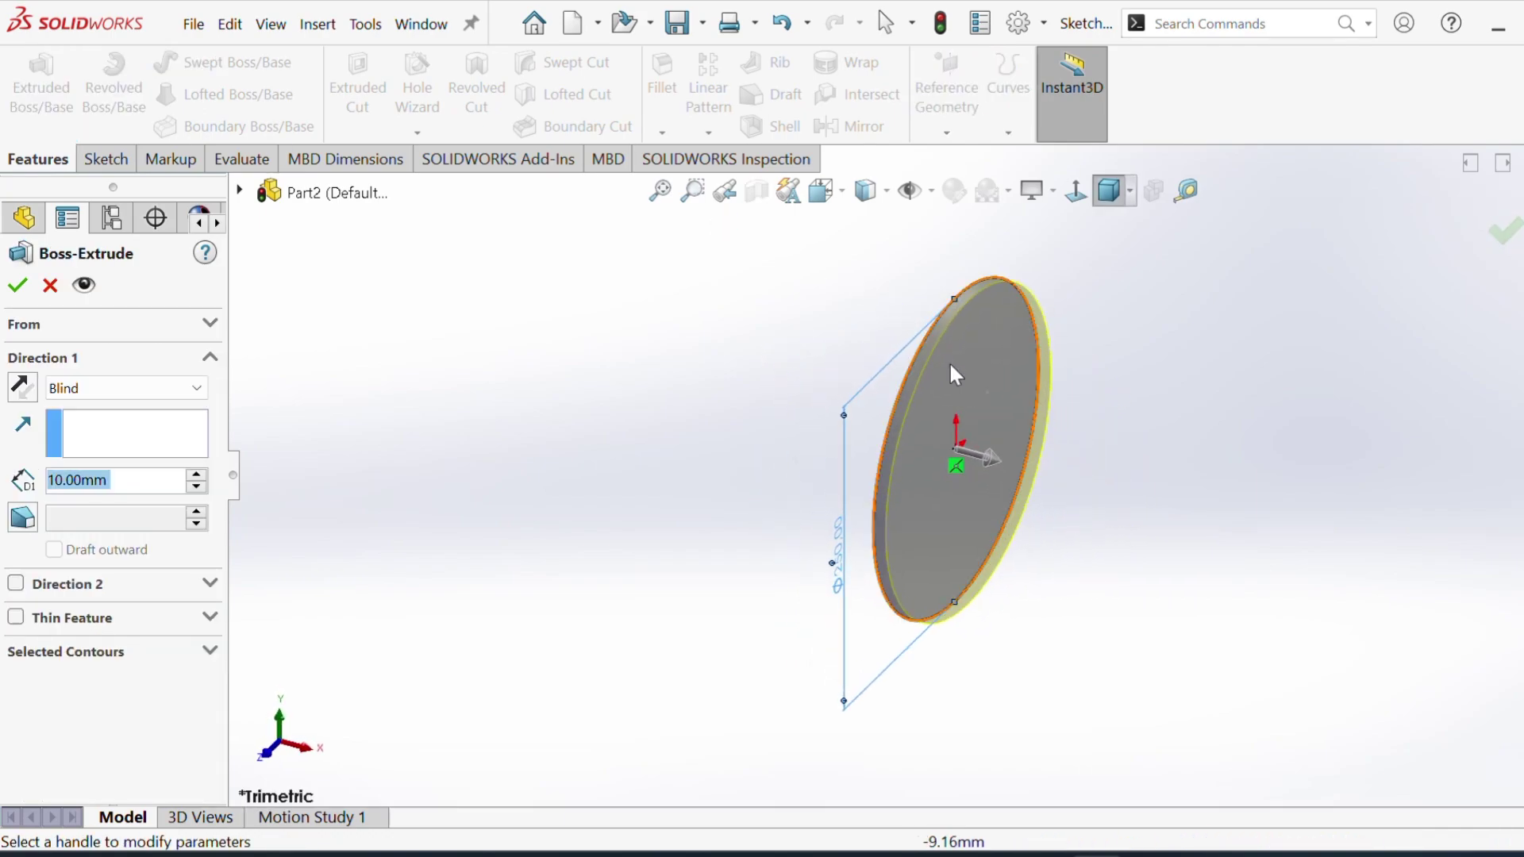
pyautogui.click(145, 397)
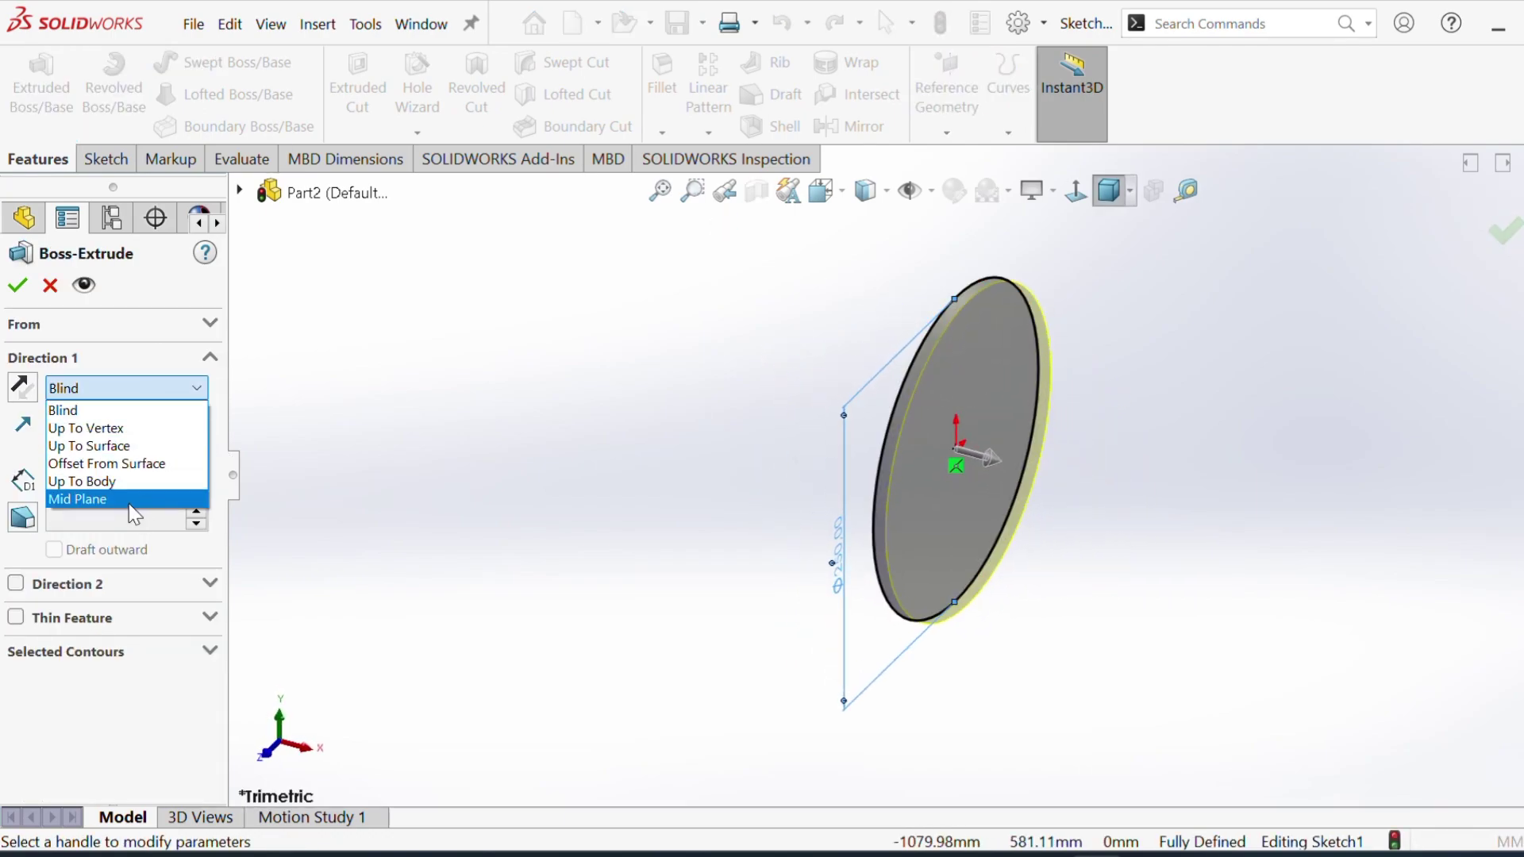
pyautogui.click(128, 500)
pyautogui.write('300')
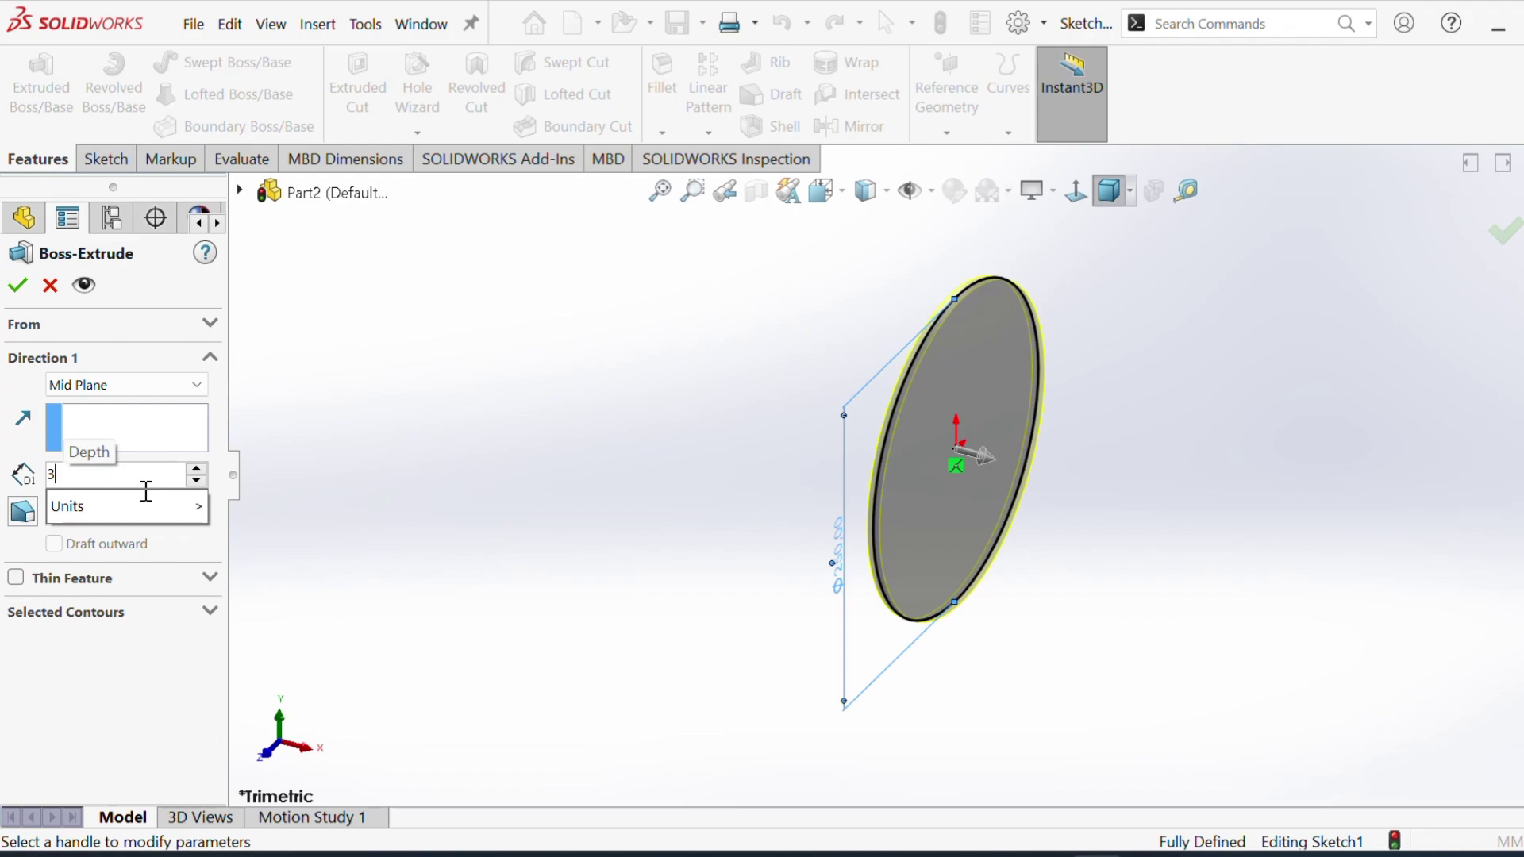
pyautogui.press('Return')
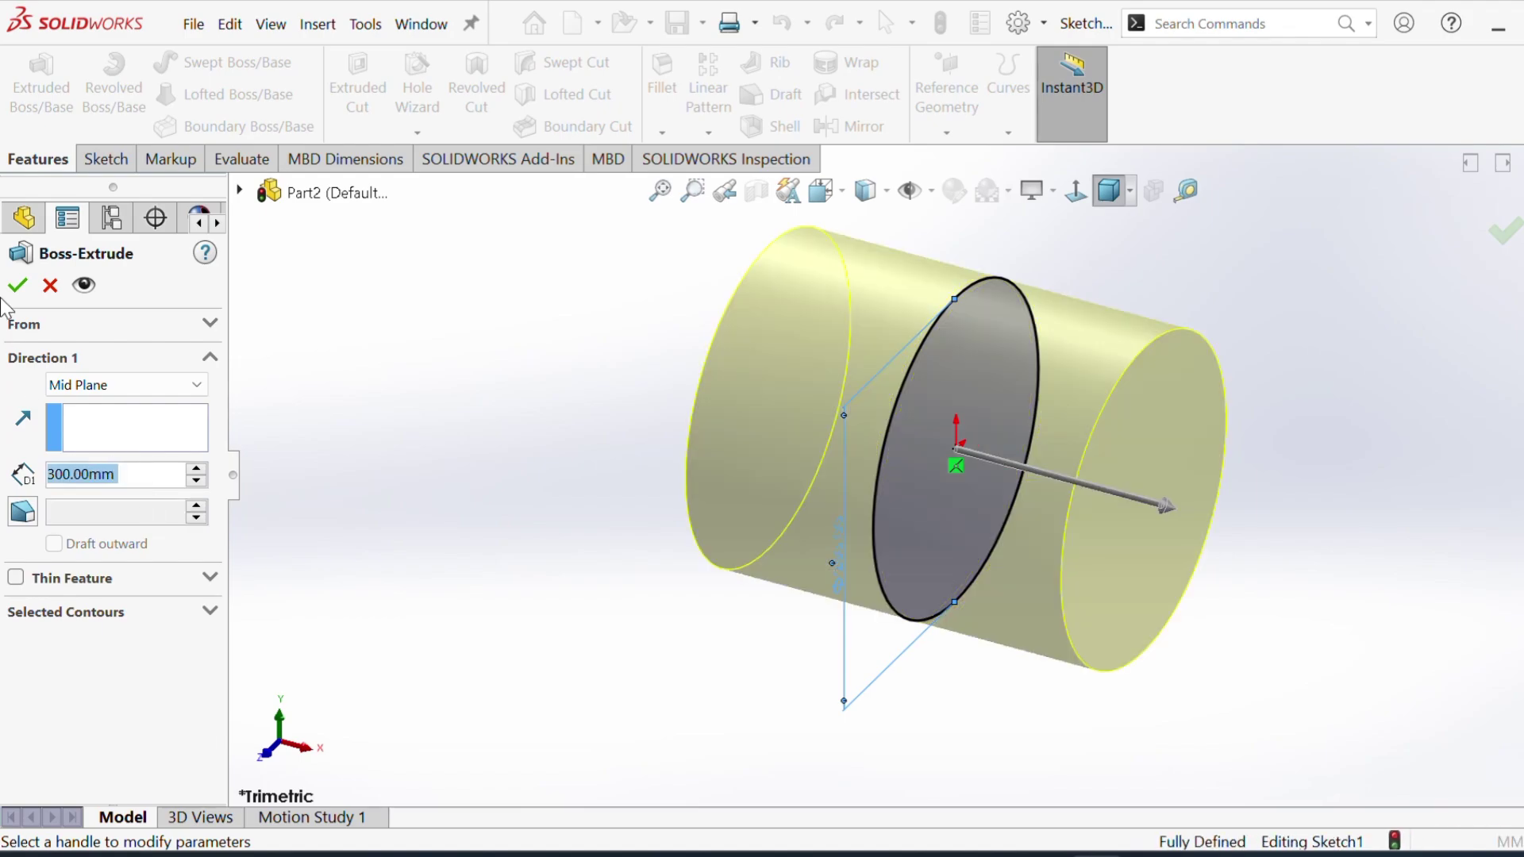
pyautogui.click(19, 289)
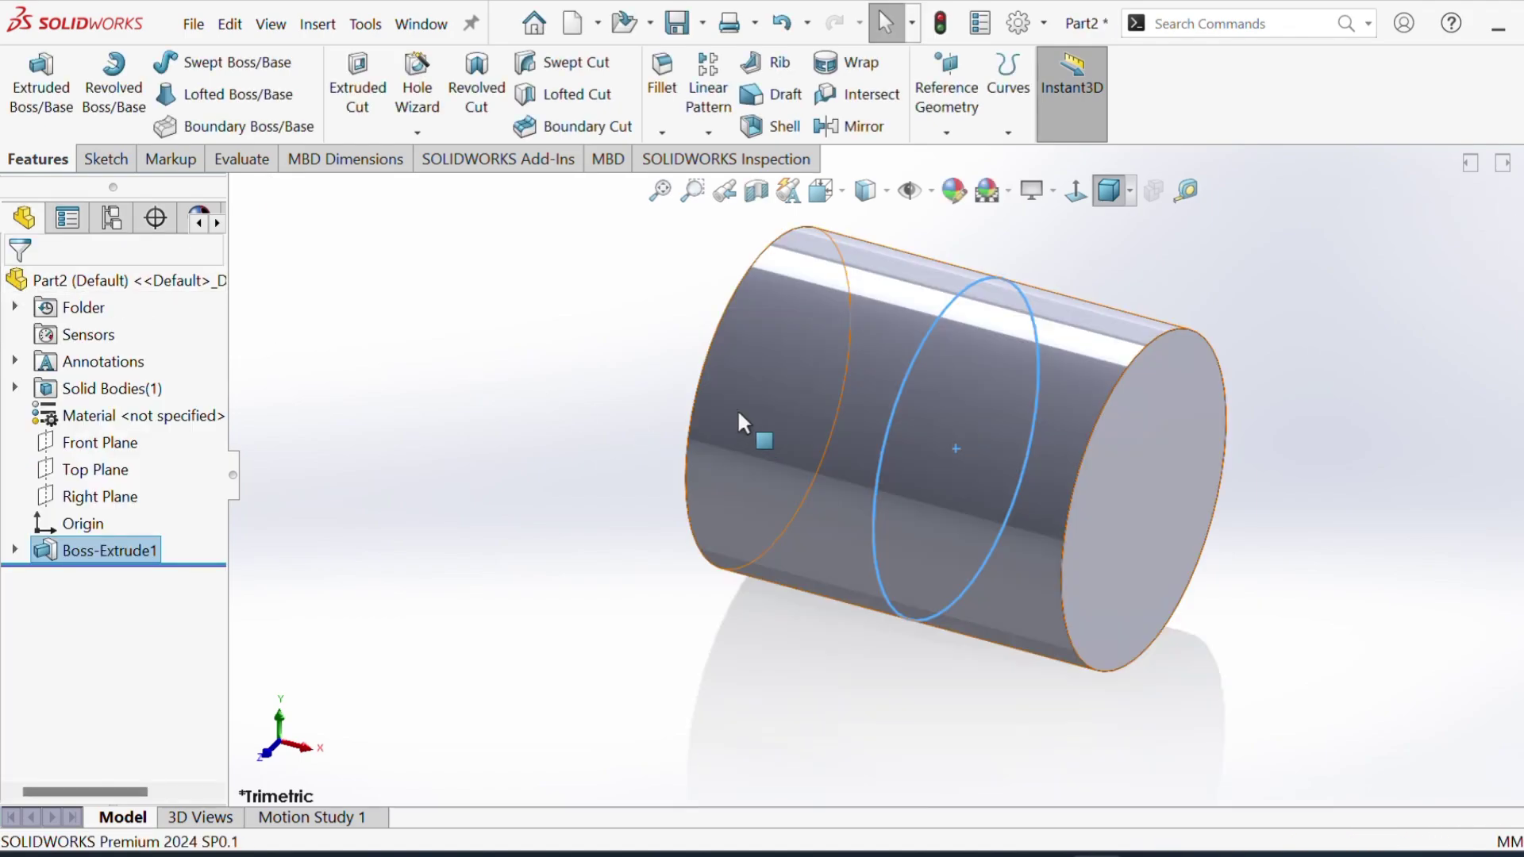
pyautogui.click(649, 412)
pyautogui.scroll(2, 1143, 344)
pyautogui.scroll(-2, 639, 453)
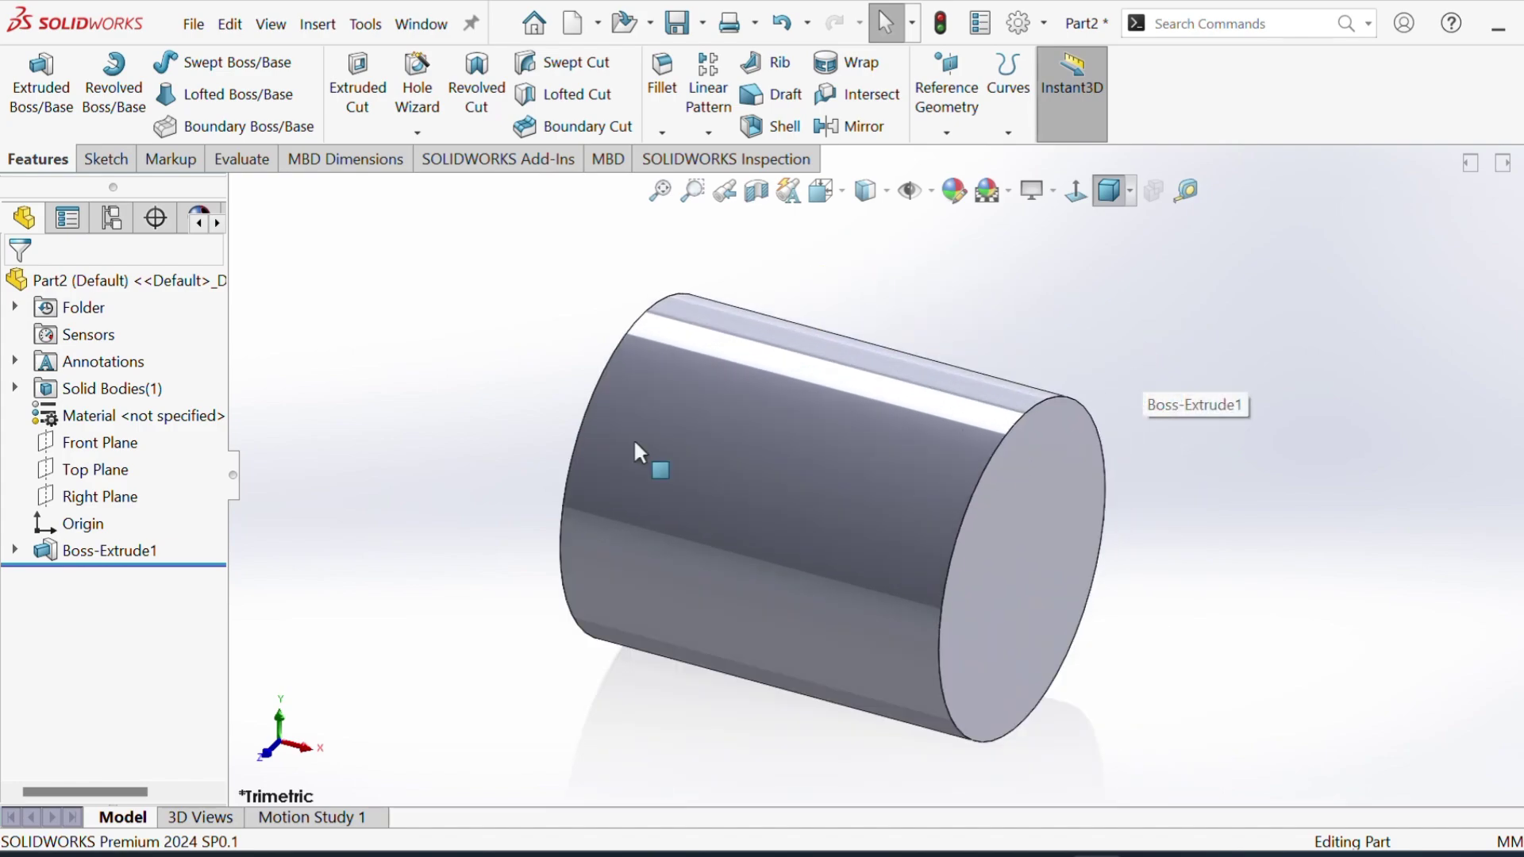
# Step: Sketch an origin-centred rectangle on the Top Plane
pyautogui.click(116, 475)
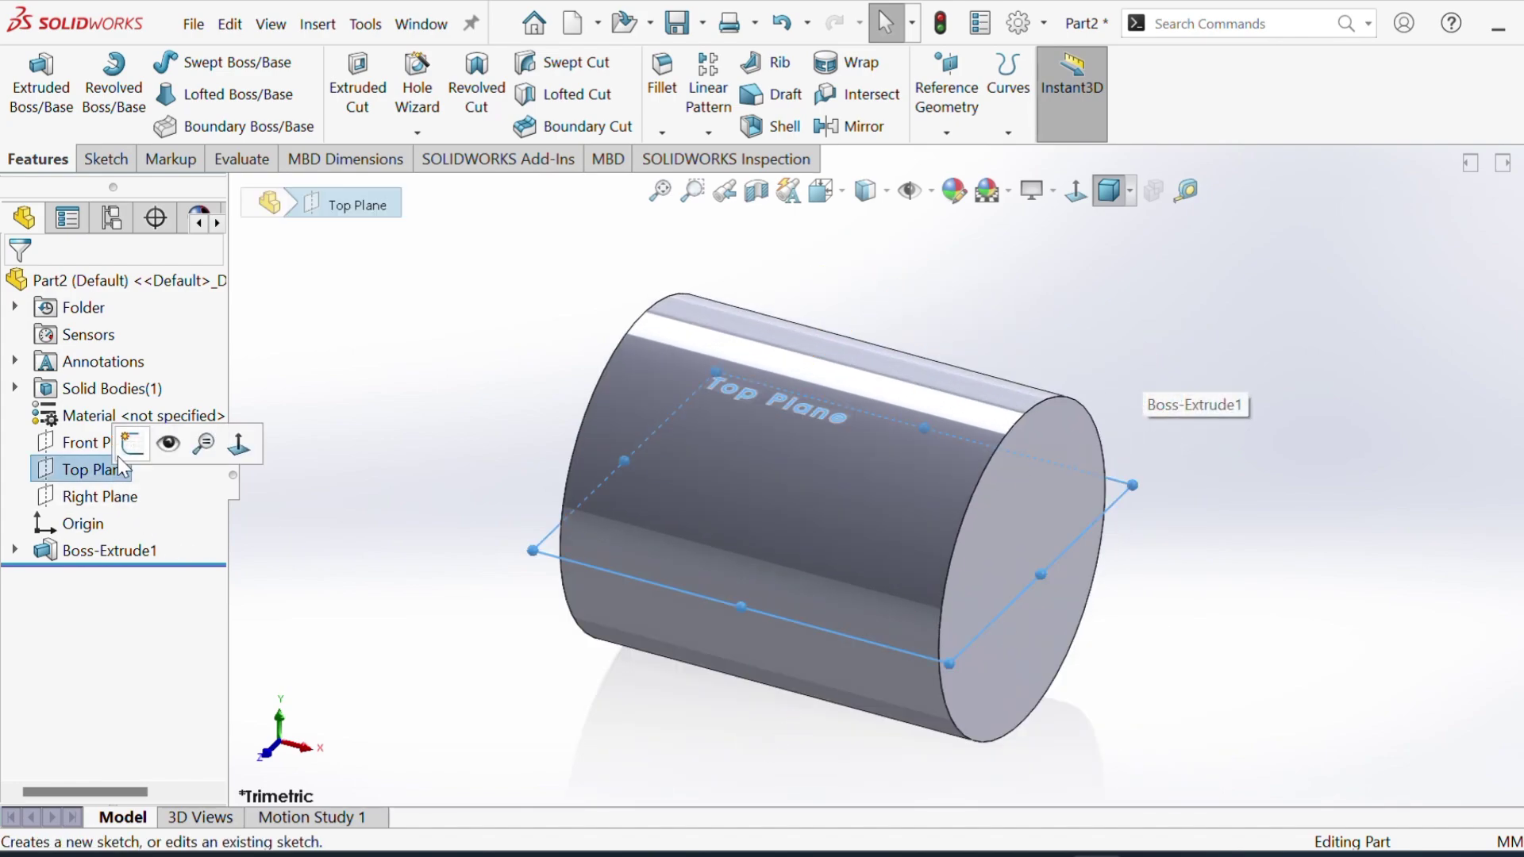
pyautogui.click(133, 443)
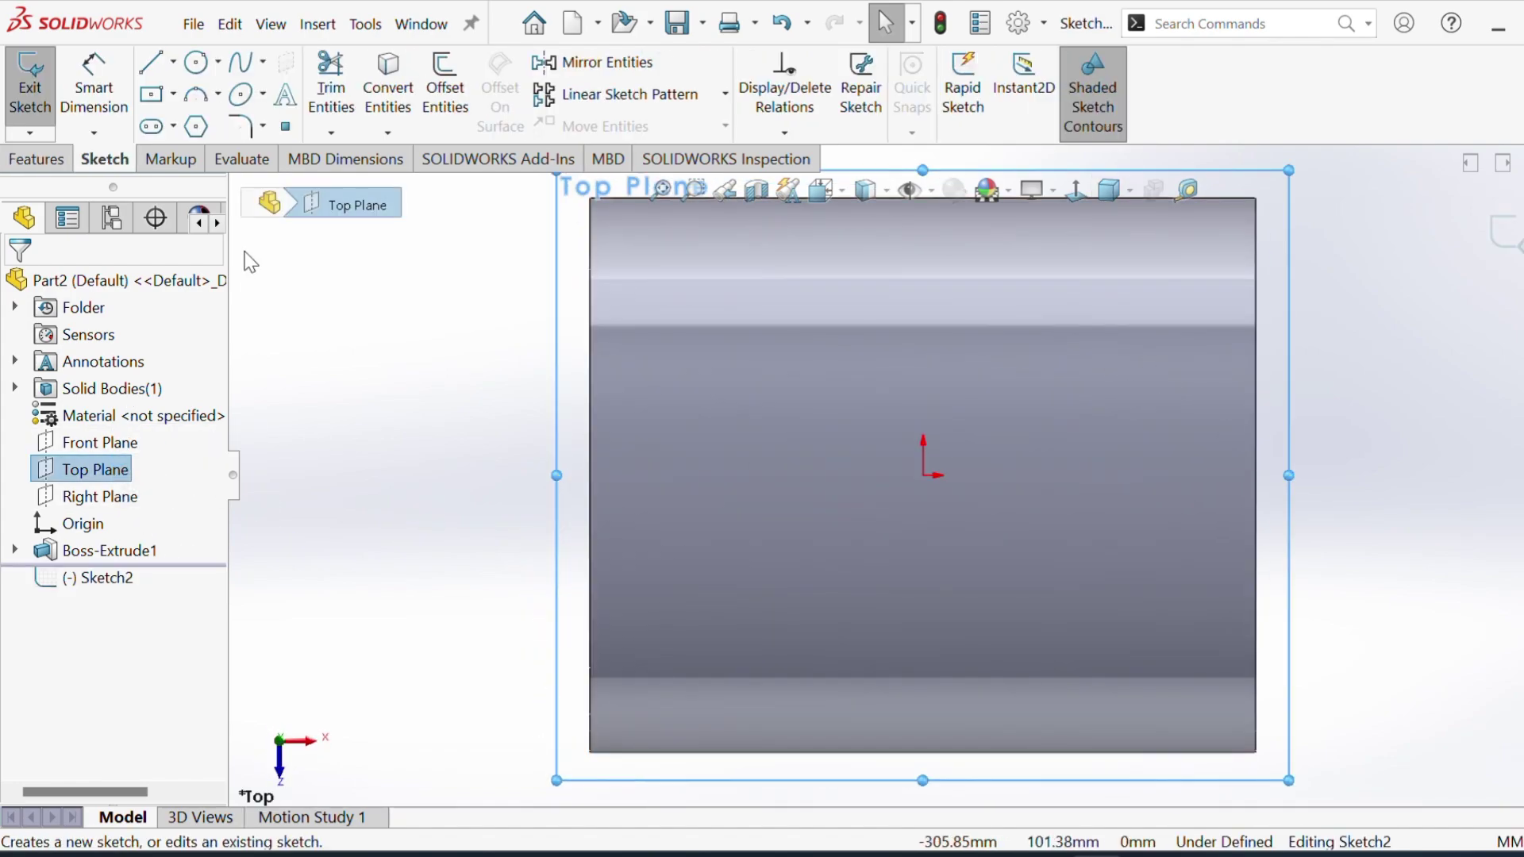
pyautogui.click(151, 95)
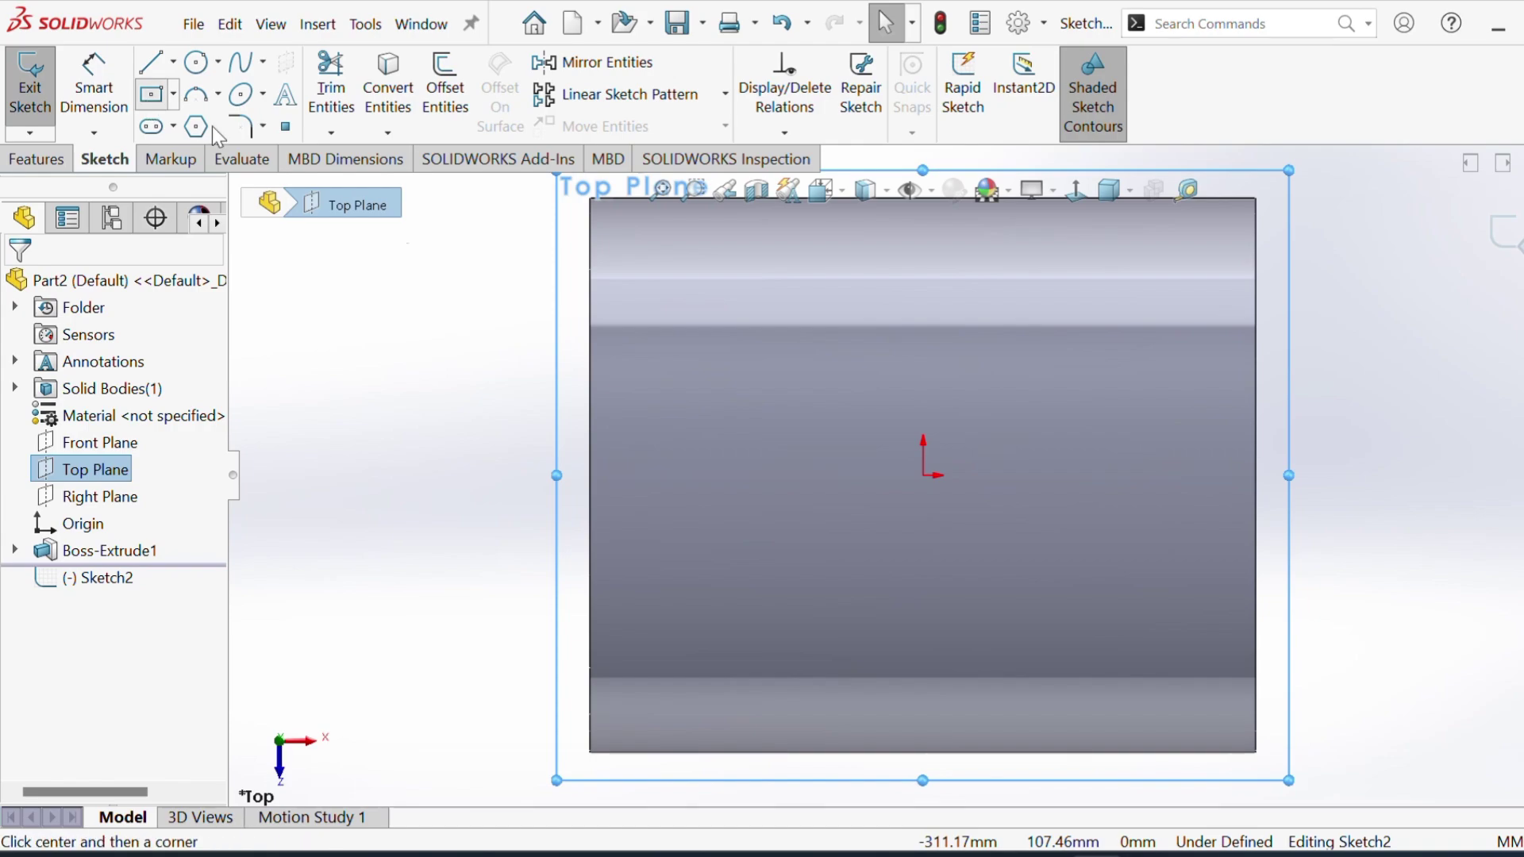
pyautogui.click(923, 475)
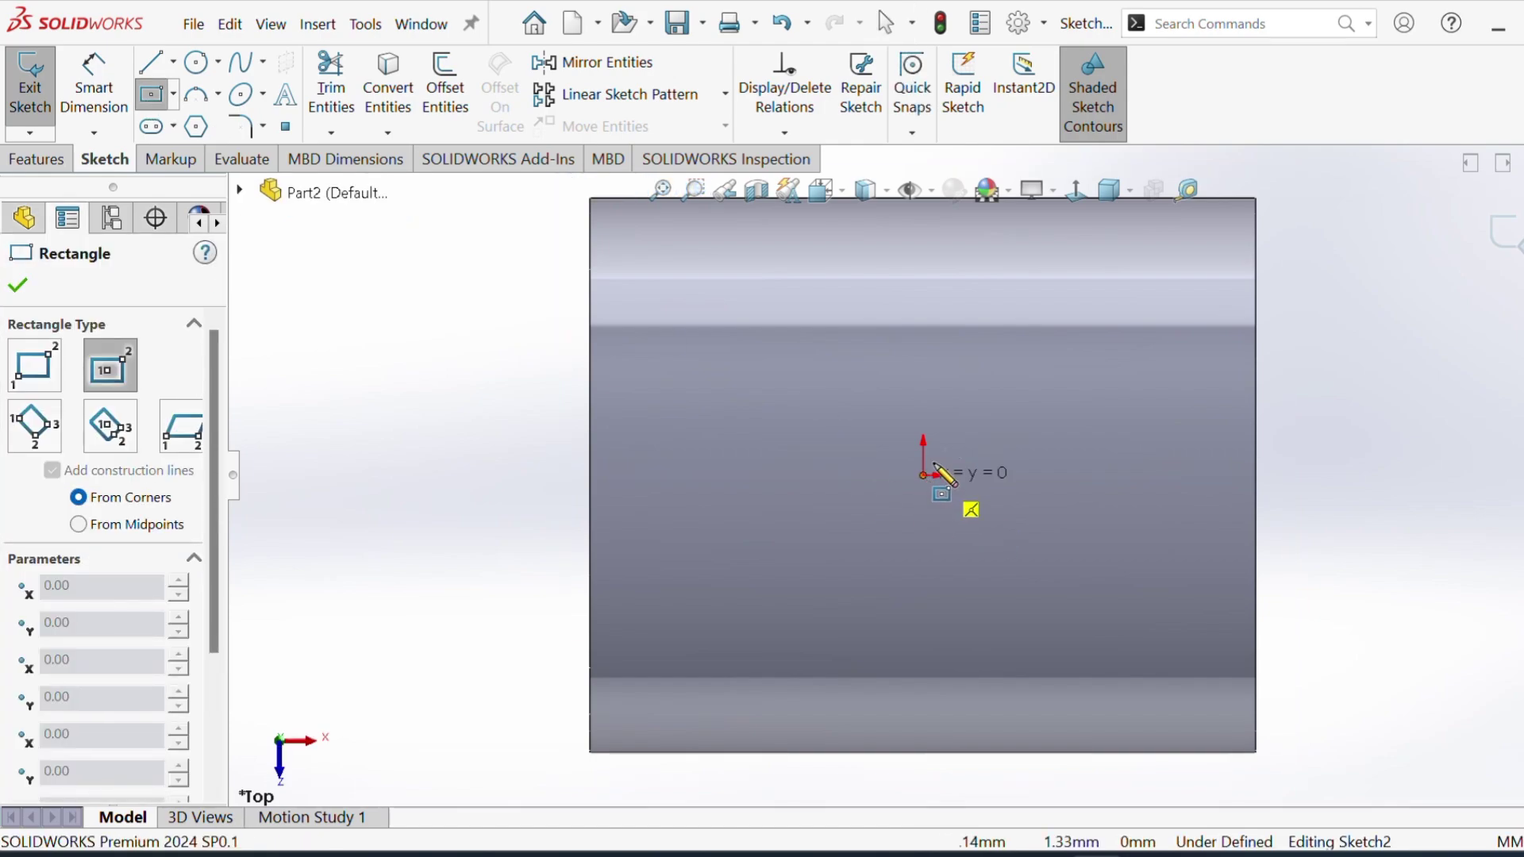
pyautogui.click(1006, 396)
pyautogui.press('Escape')
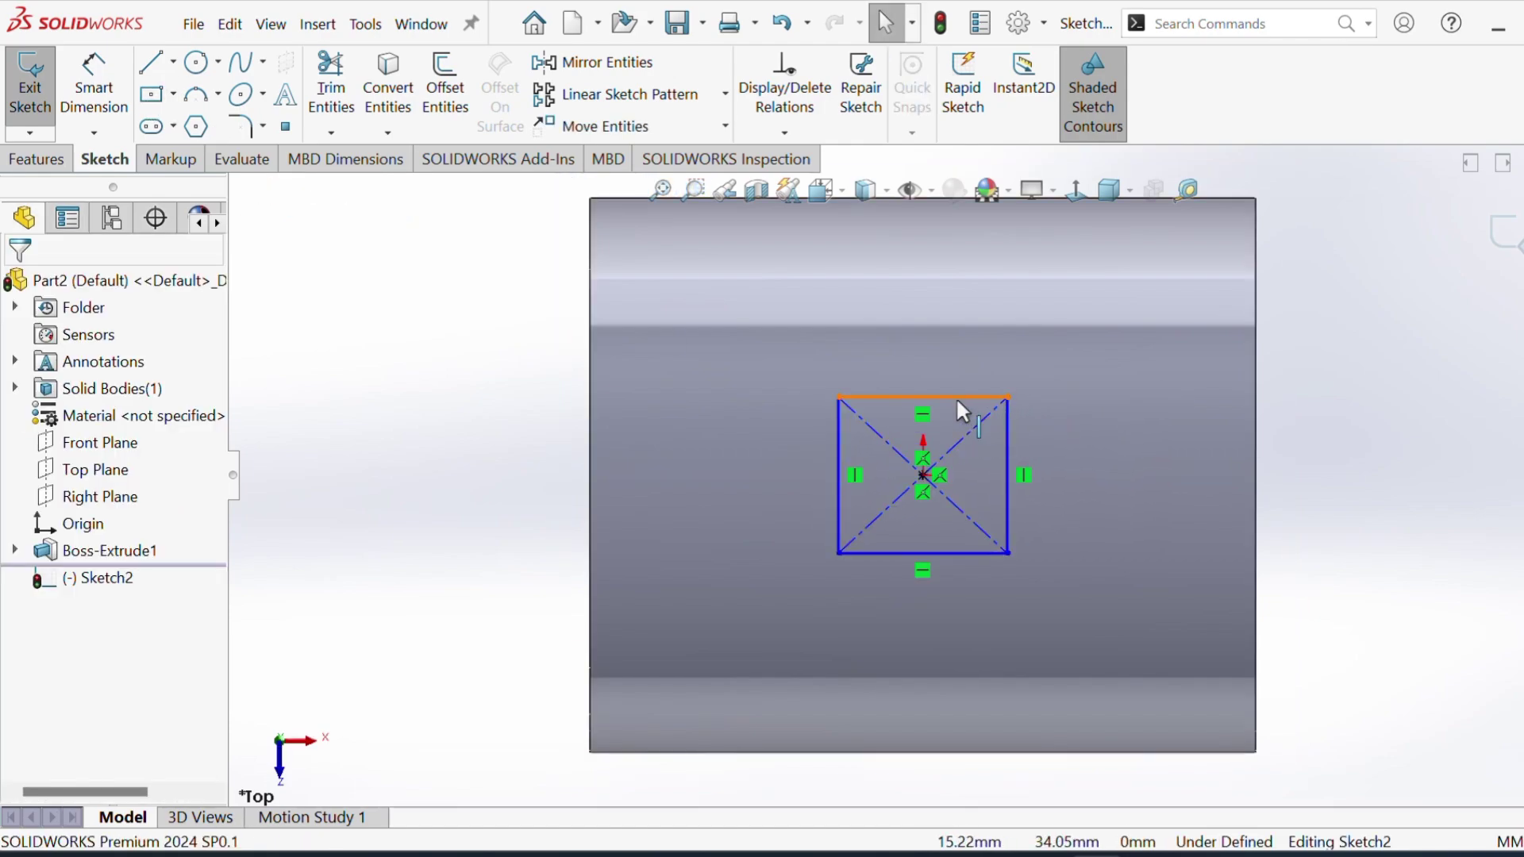
# Step: Make the rectangle's top and right edges equal so it becomes a square
pyautogui.click(956, 396)
pyautogui.keyDown('ctrl'); pyautogui.click(1008, 430); pyautogui.keyUp('ctrl')
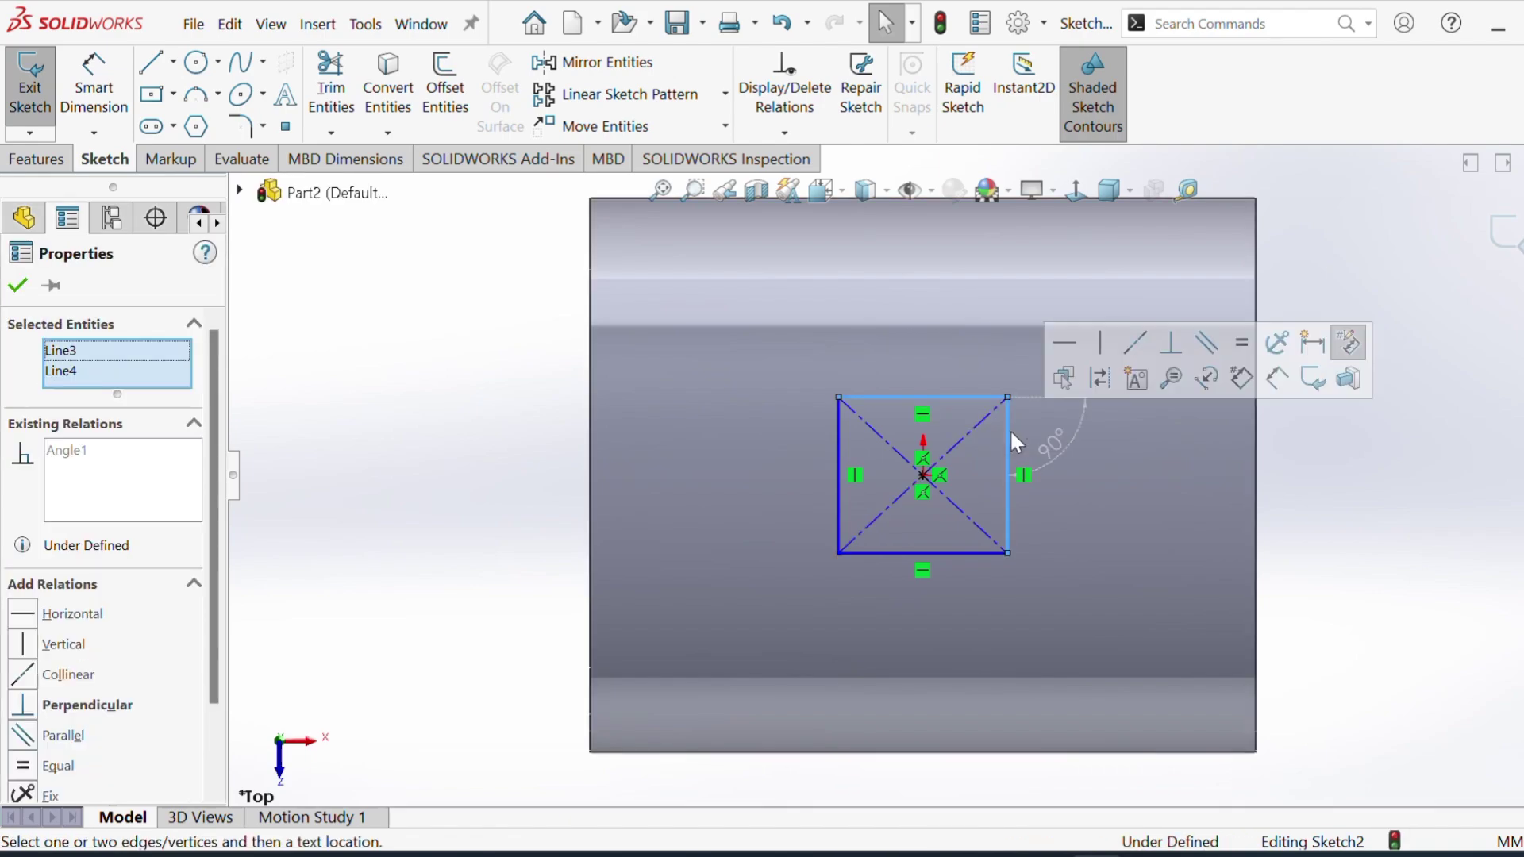
pyautogui.click(1243, 345)
pyautogui.click(1340, 575)
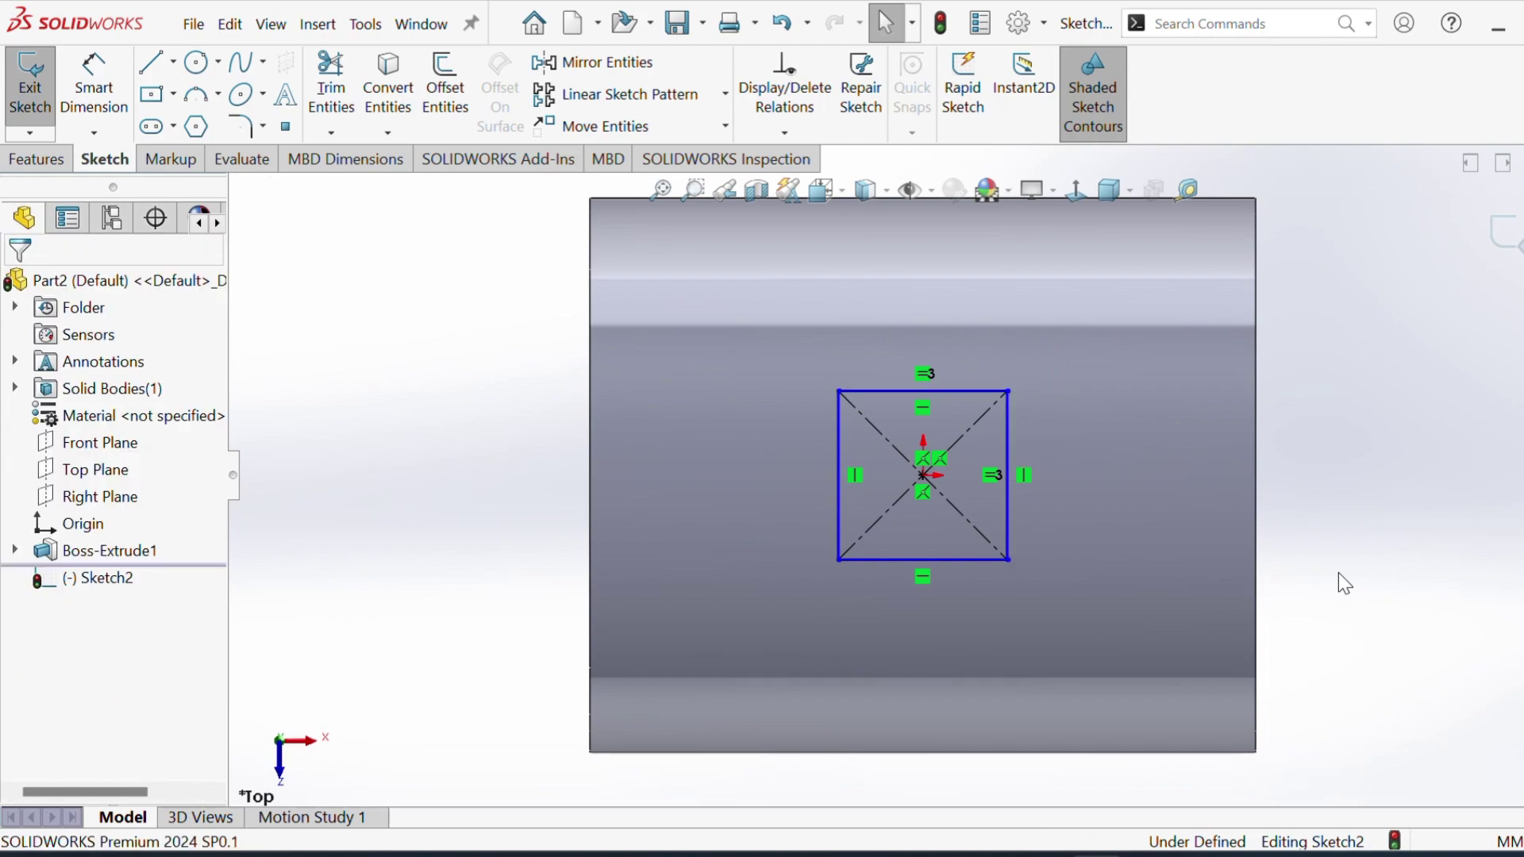
# Step: Start a Blind boss extrusion of the square and view its preview from the front
pyautogui.click(59, 152)
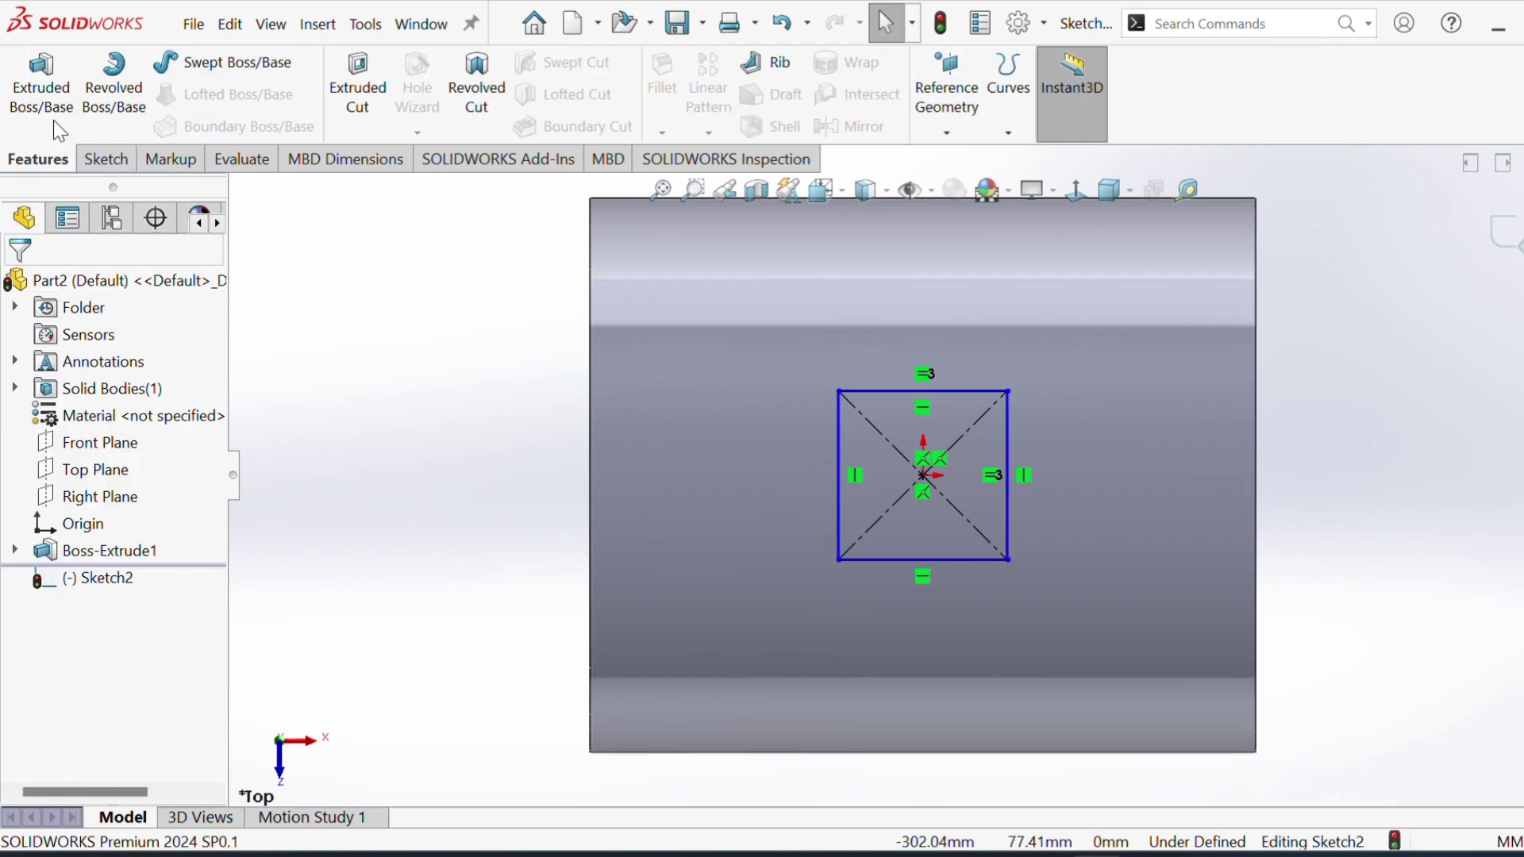
pyautogui.click(40, 84)
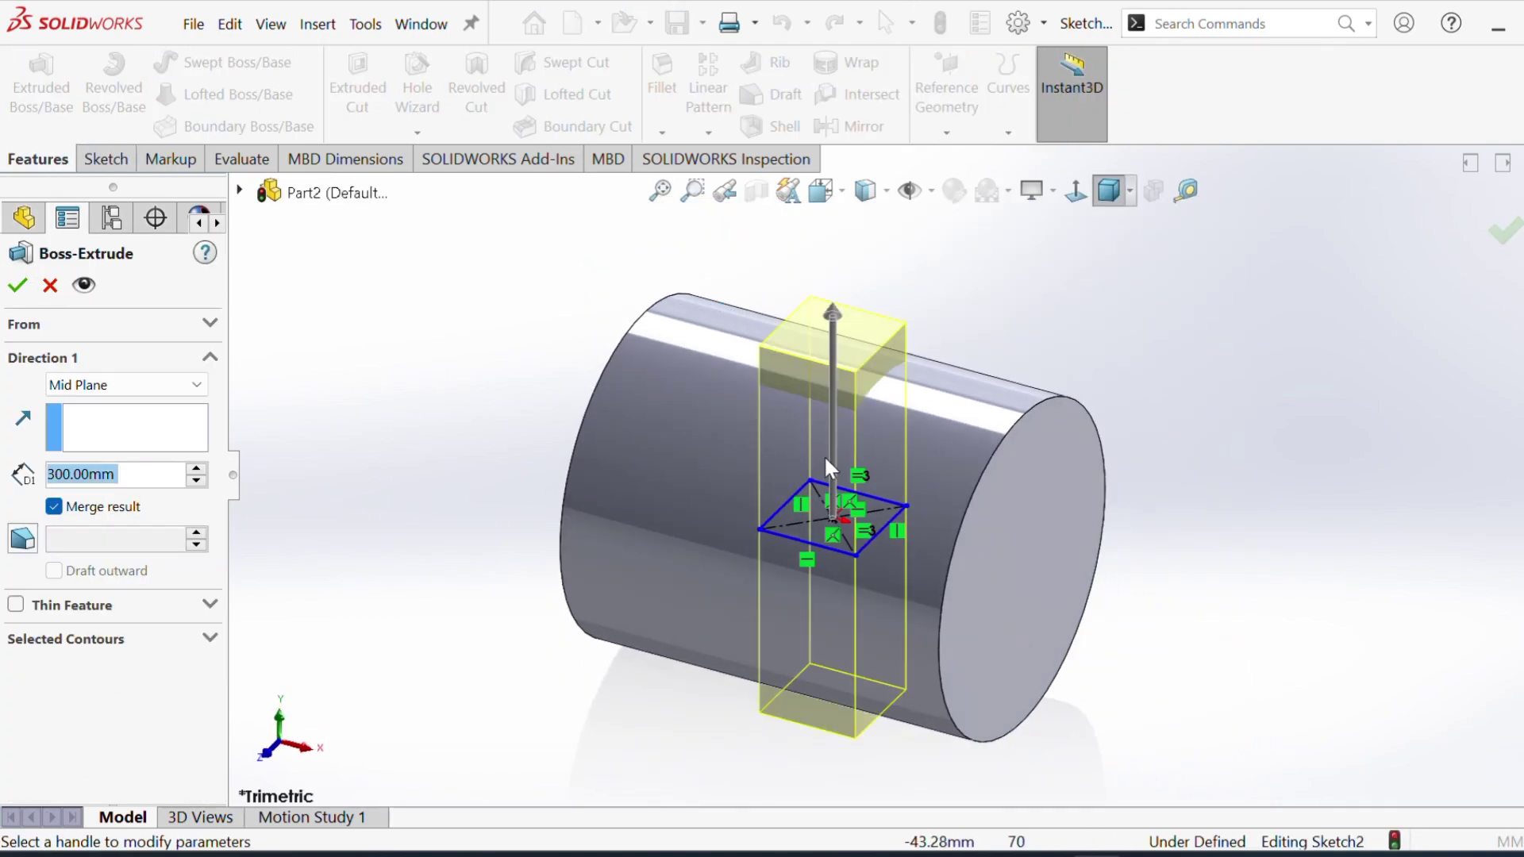
pyautogui.click(90, 389)
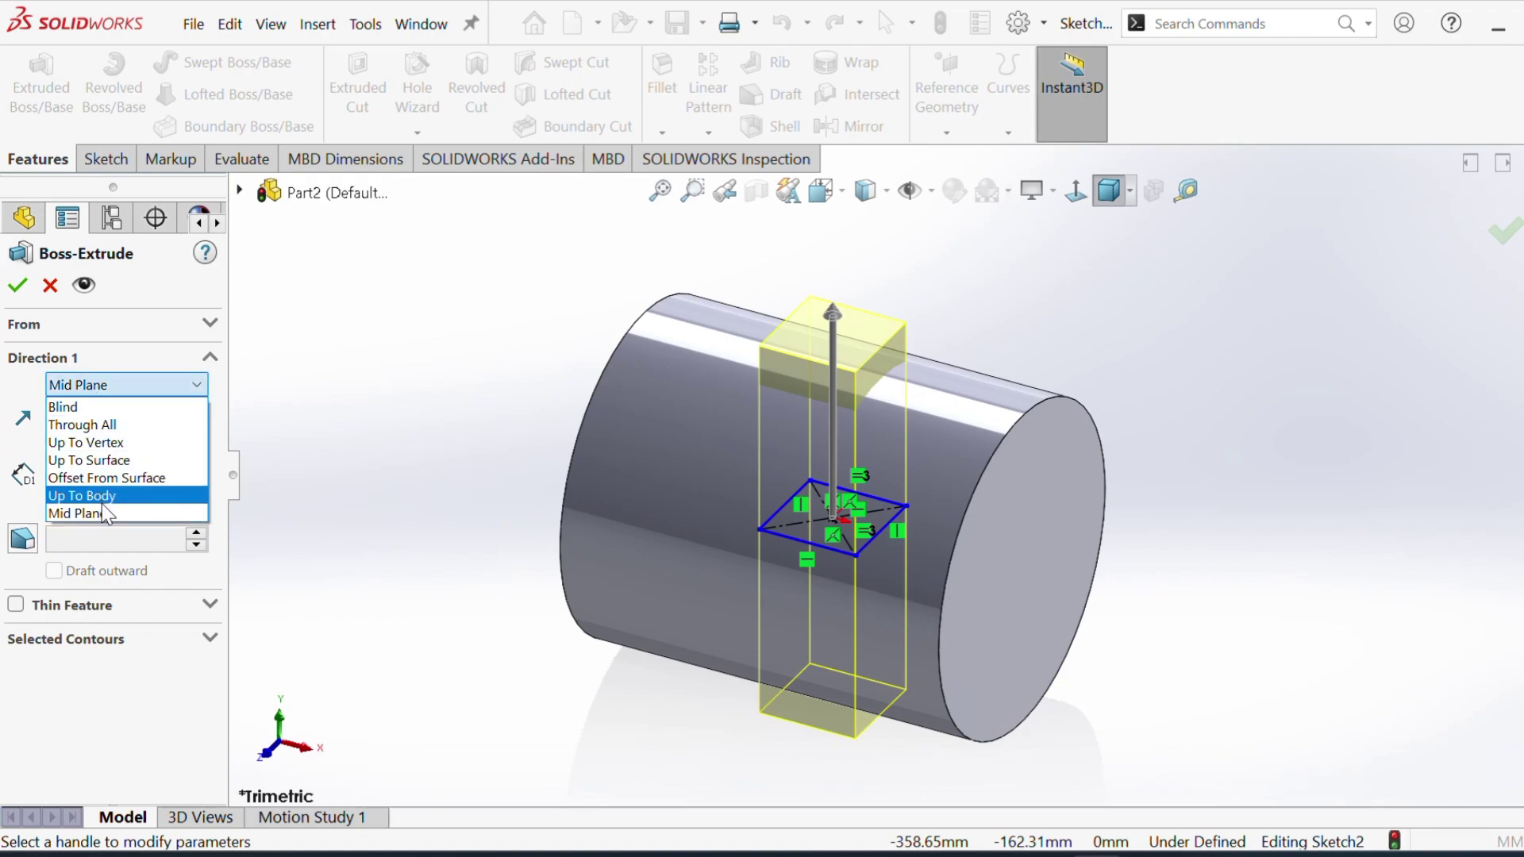
pyautogui.click(72, 406)
pyautogui.scroll(2, 794, 357)
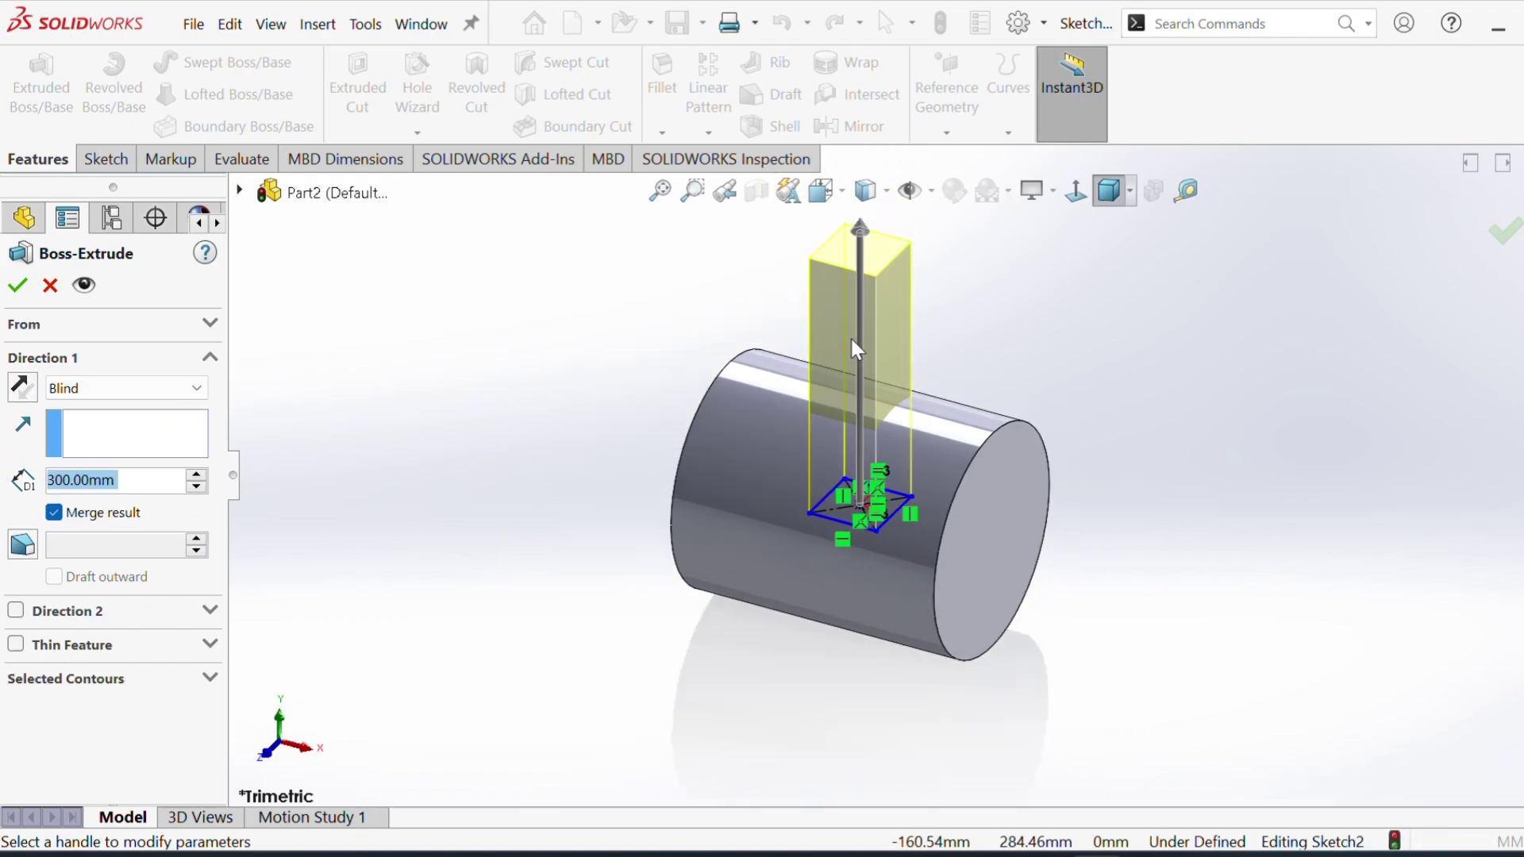
pyautogui.moveTo(873, 246); pyautogui.dragTo(881, 370)
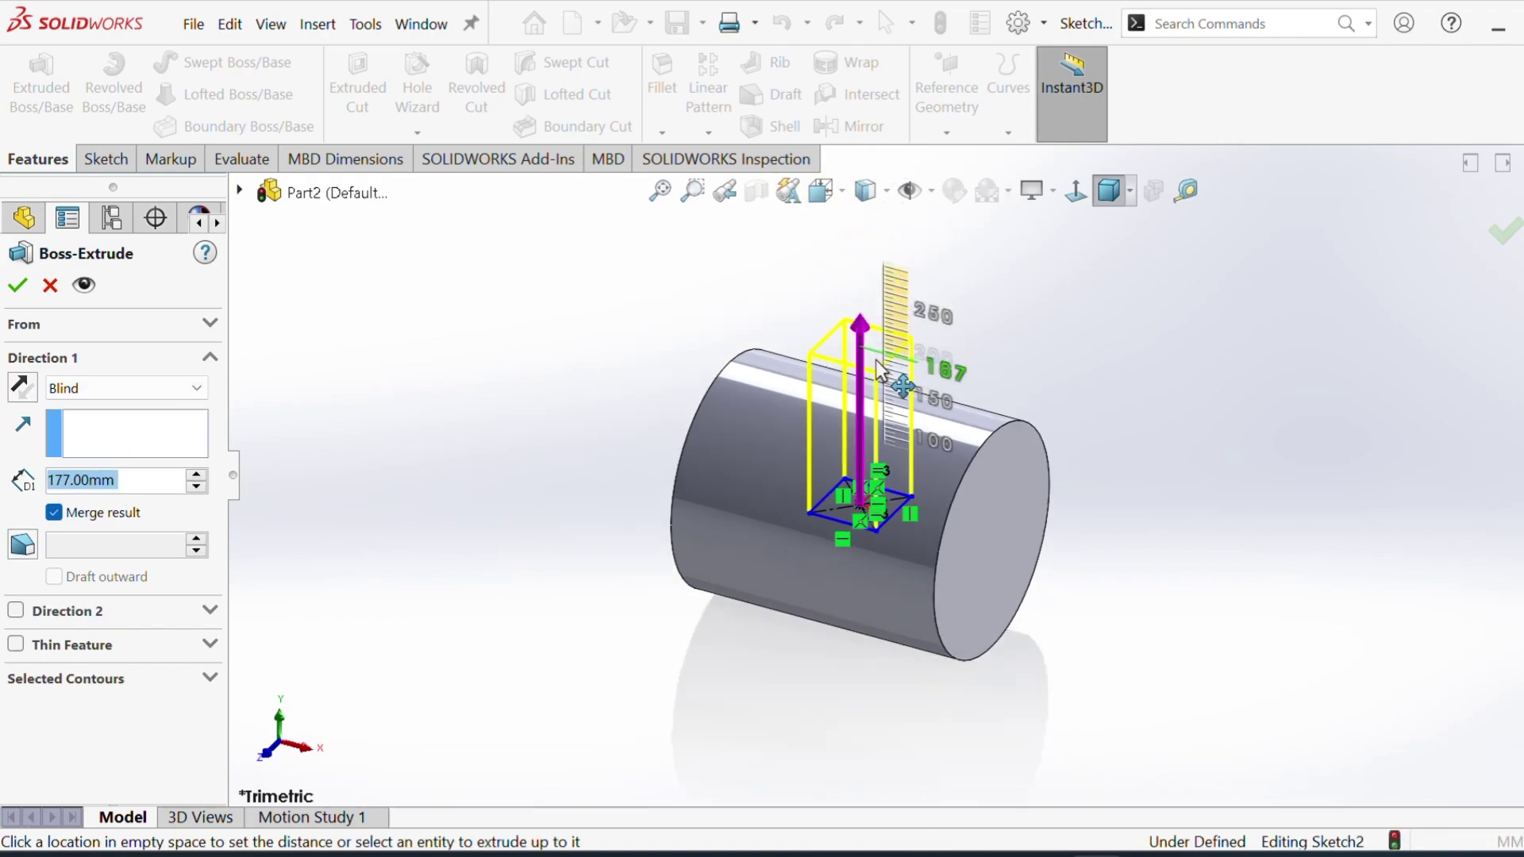
pyautogui.scroll(-2, 905, 391)
pyautogui.moveTo(262, 512); pyautogui.dragTo(911, 370, button='middle')
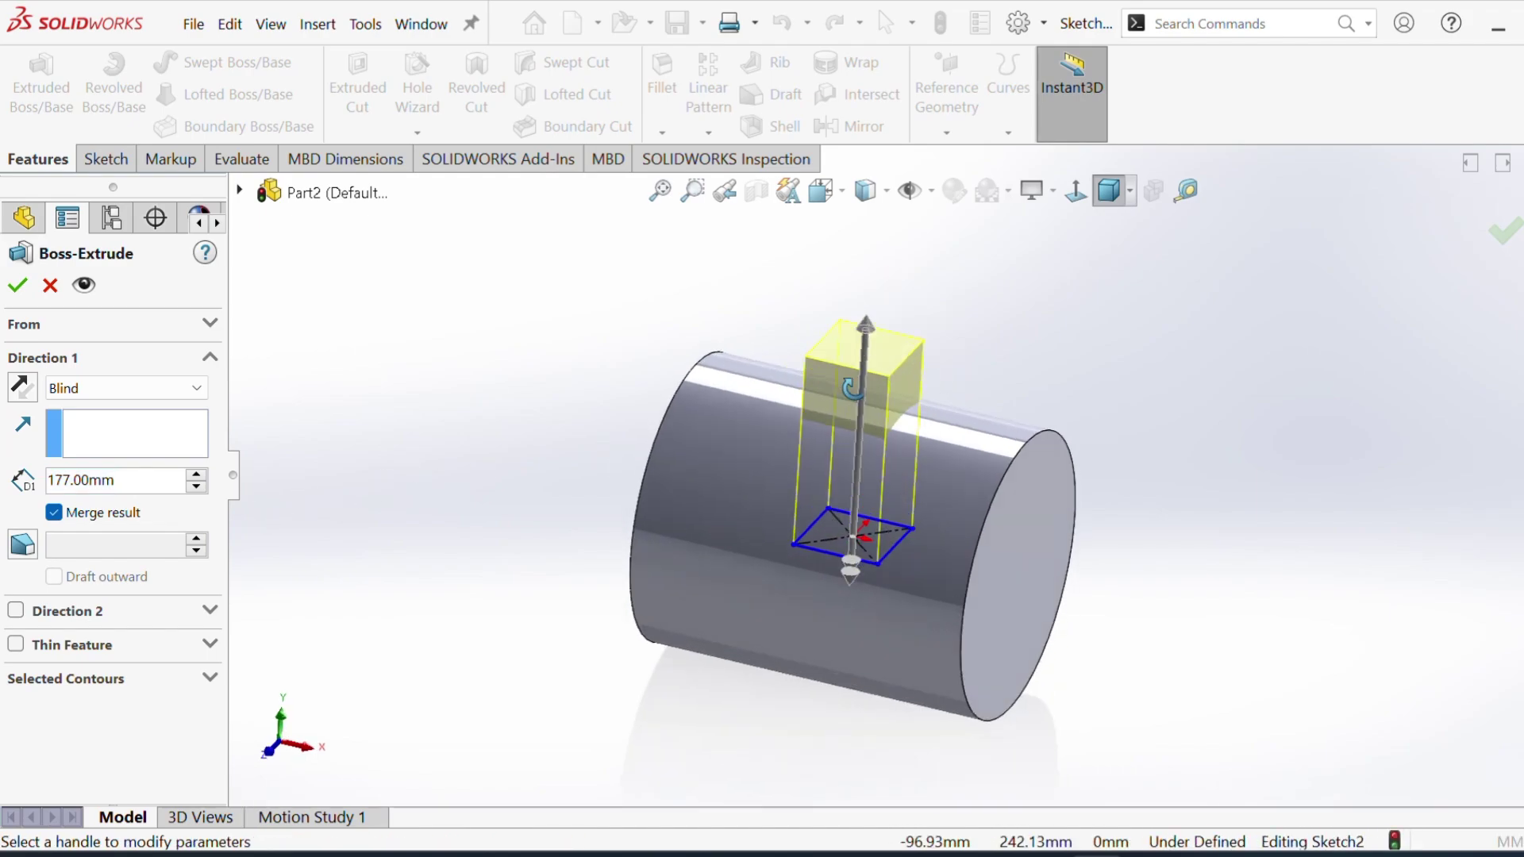
pyautogui.press('space')
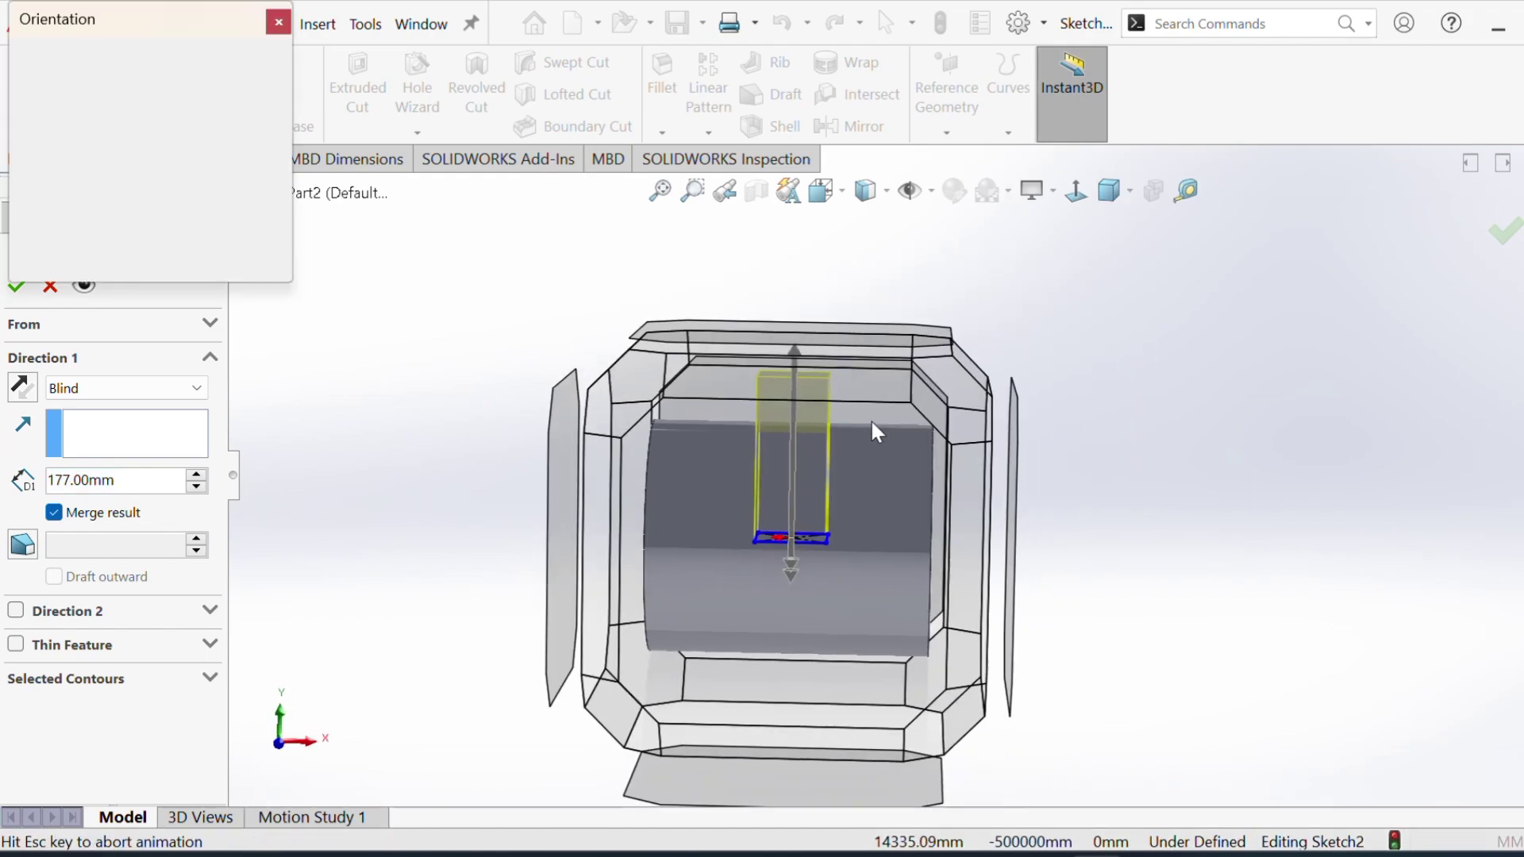
pyautogui.click(723, 540)
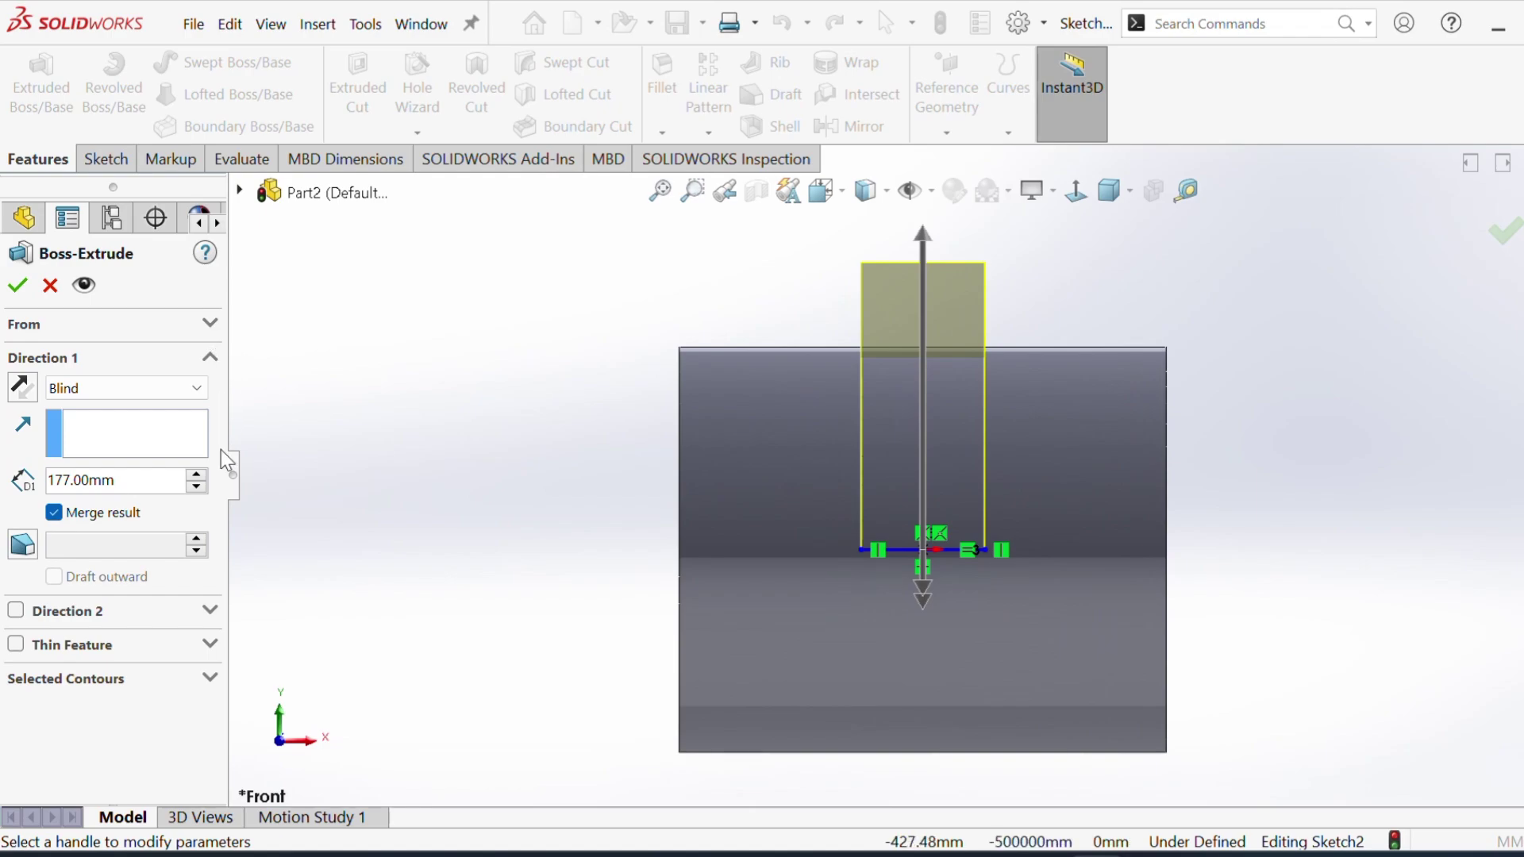
# Step: Set the boss depth to 150 then 140 mm and accept Boss-Extrude2
pyautogui.write('1')
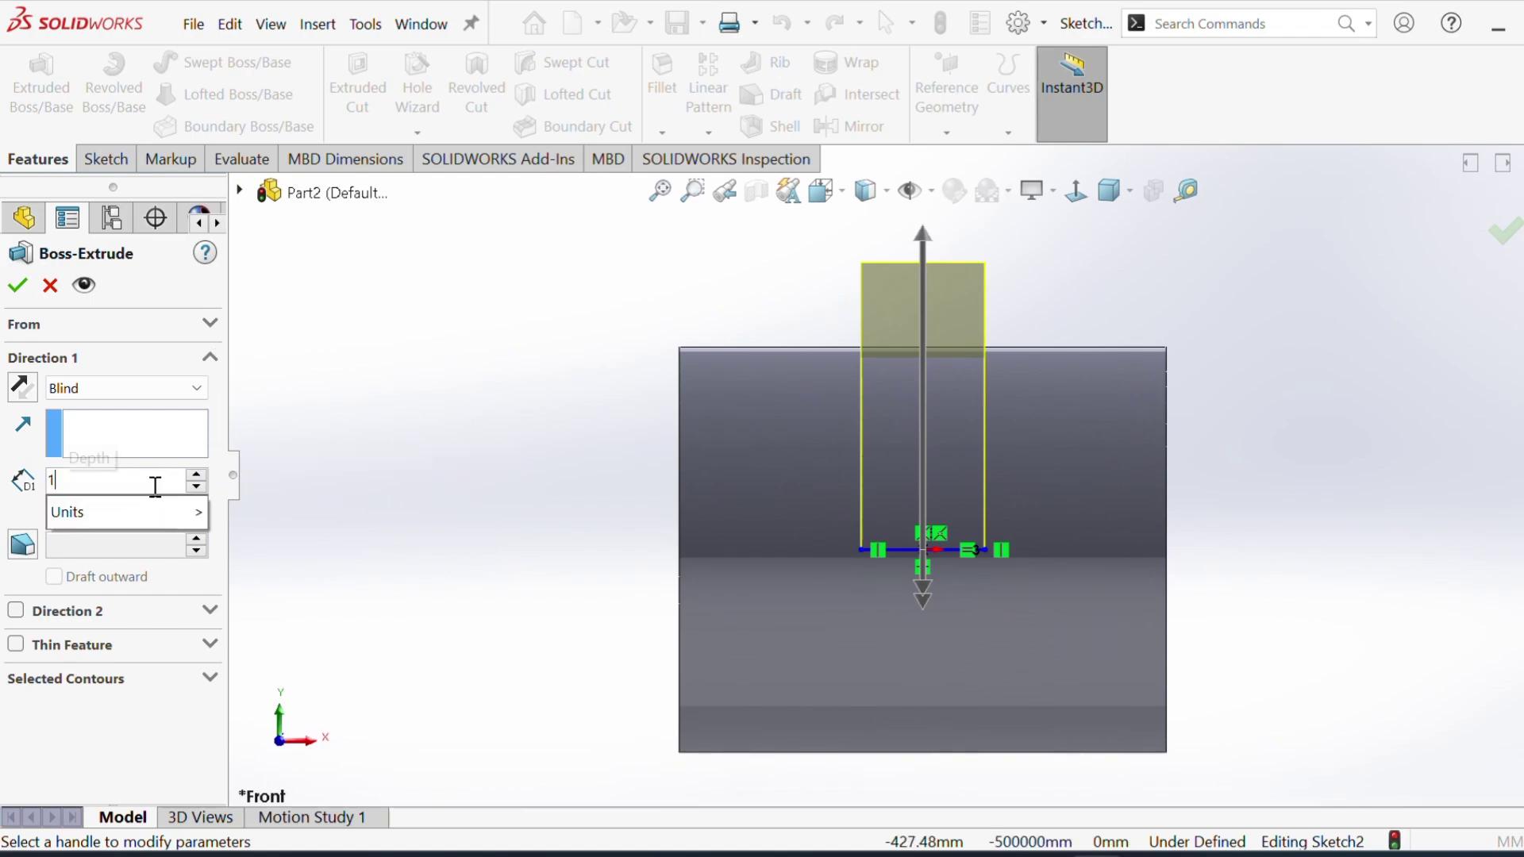
pyautogui.write('50')
pyautogui.press('Return')
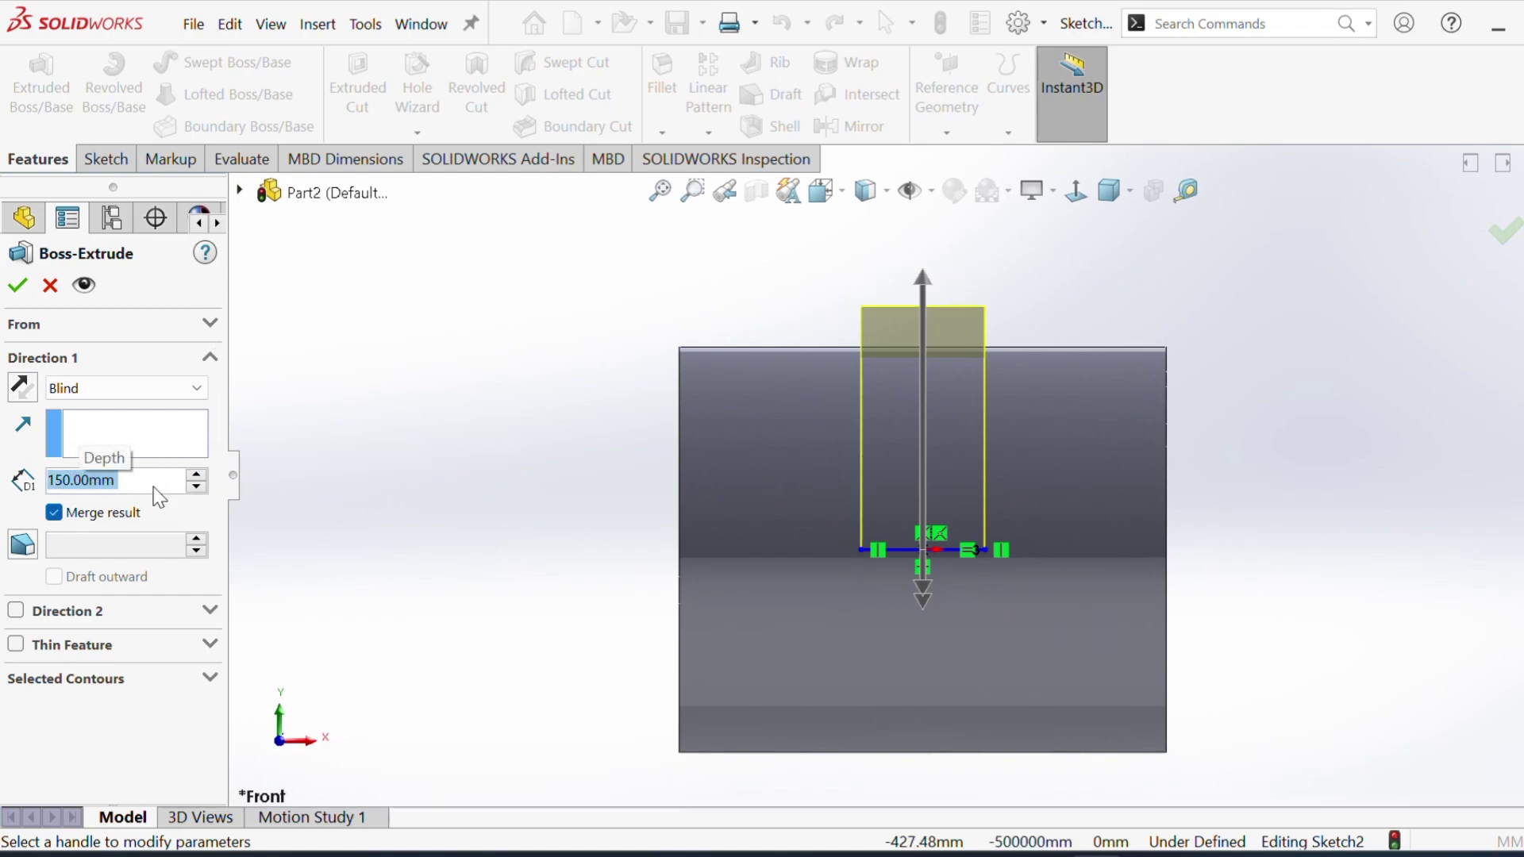
pyautogui.scroll(-2, 1014, 339)
pyautogui.scroll(-2, 1013, 340)
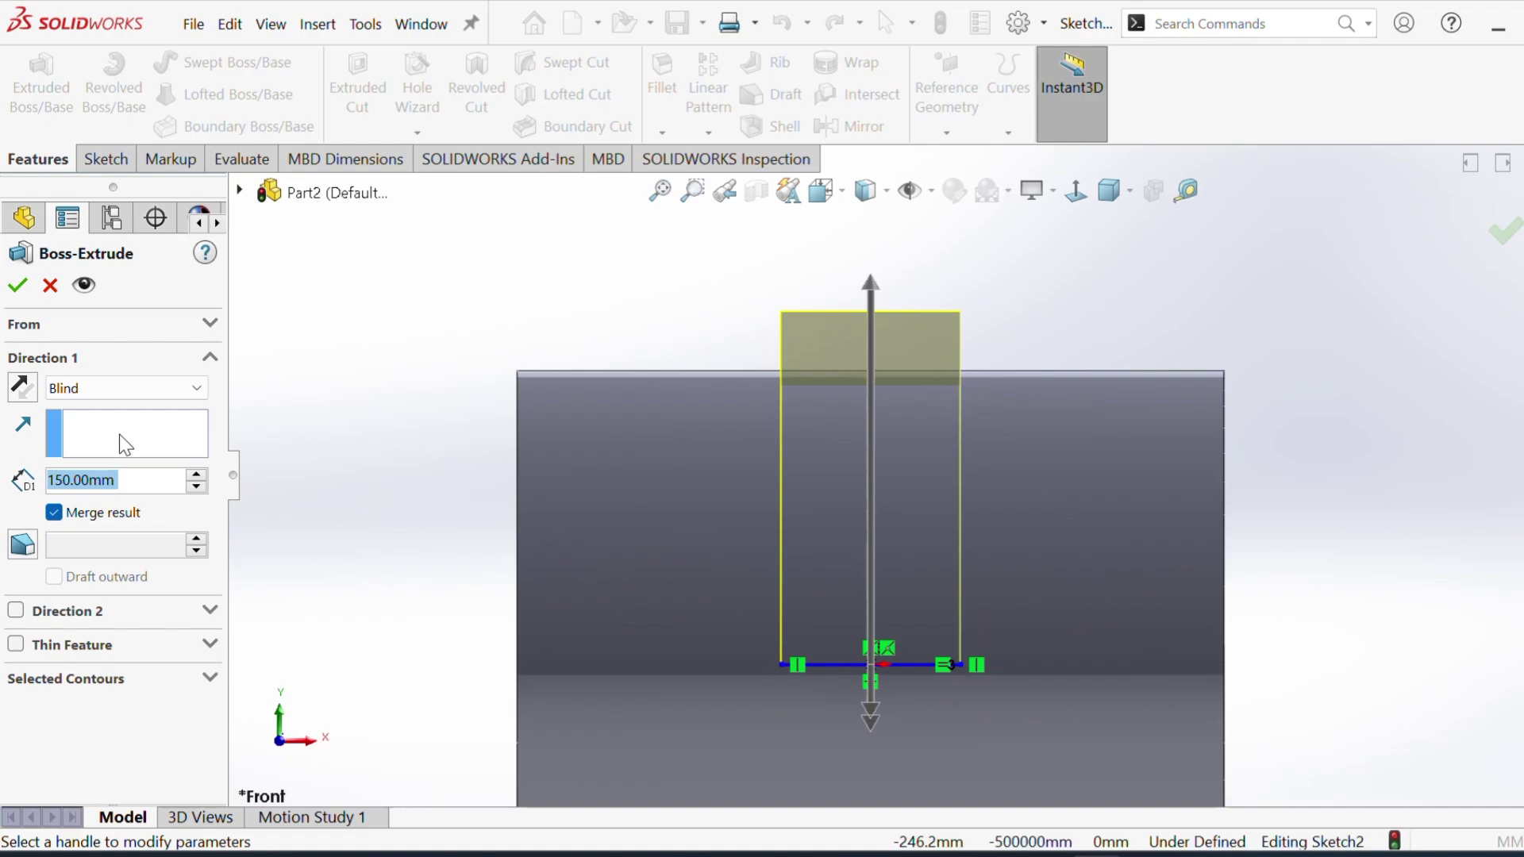
pyautogui.click(196, 487)
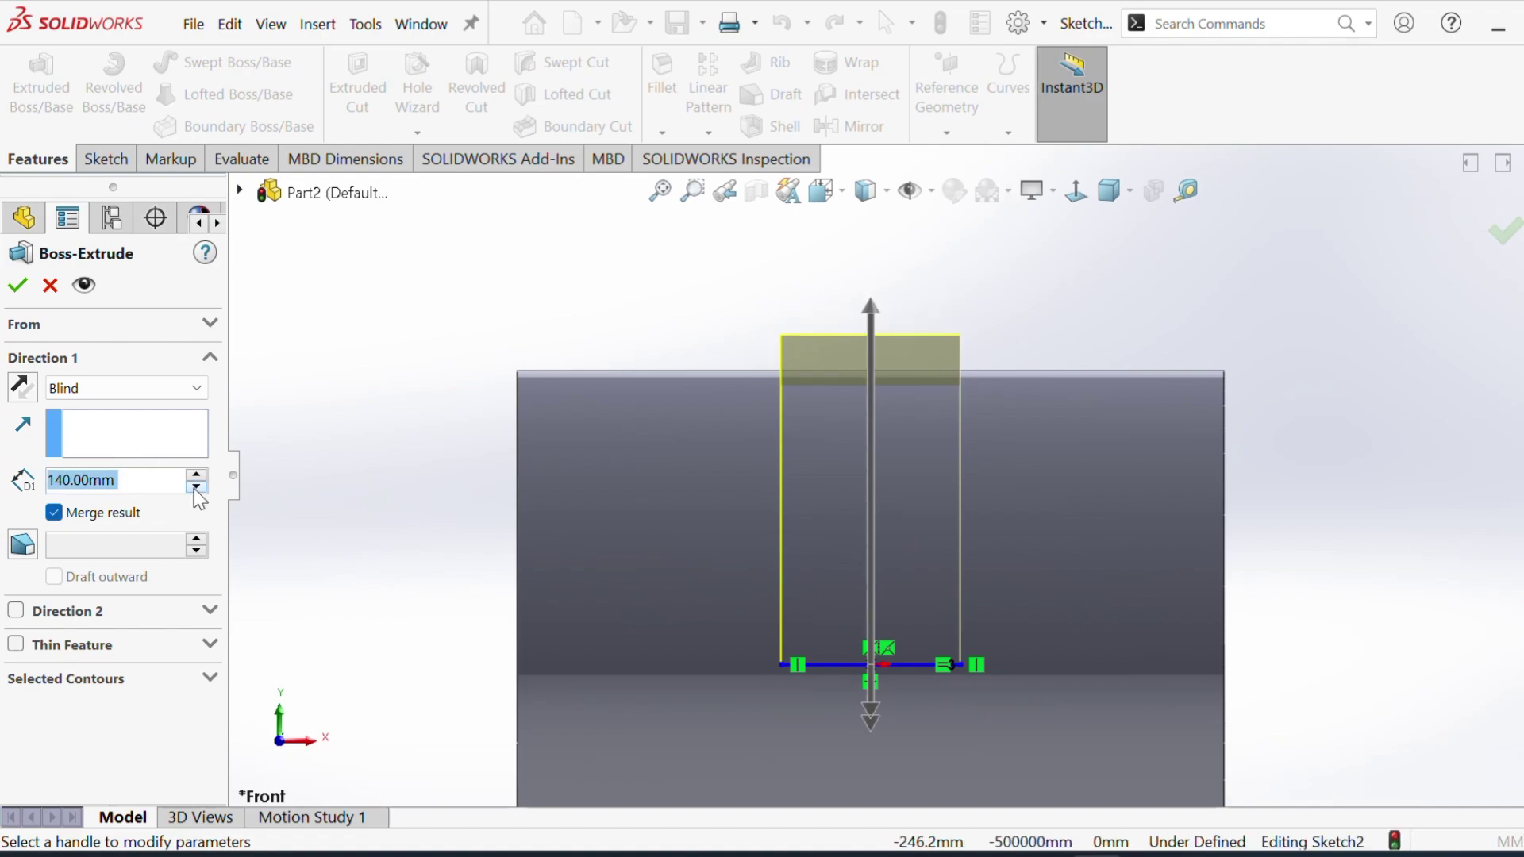
pyautogui.click(15, 288)
pyautogui.moveTo(674, 306); pyautogui.dragTo(785, 449, button='middle')
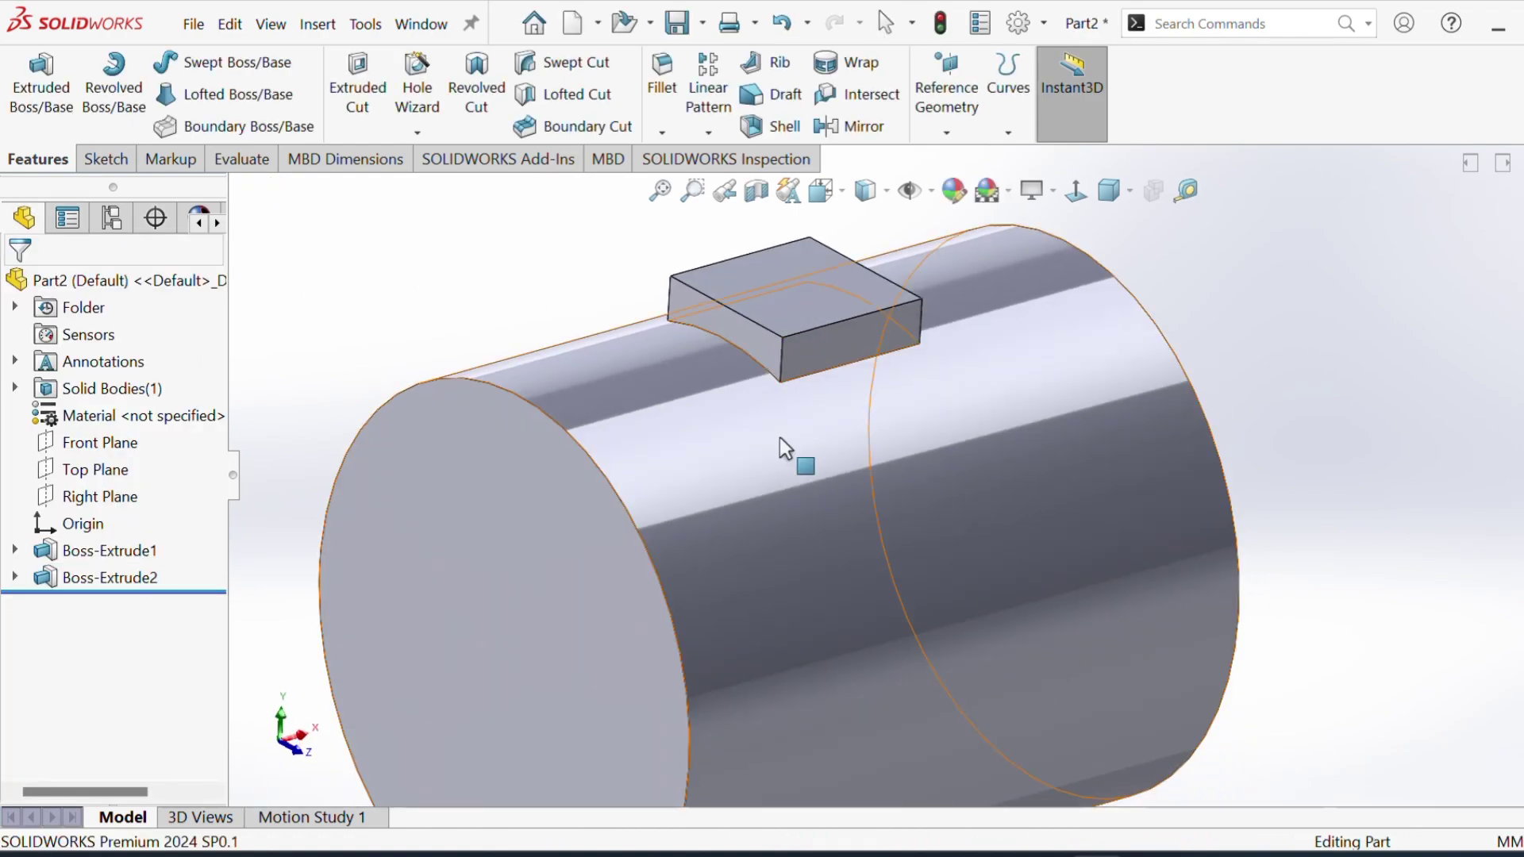
# Step: Convert the boss top face's square edges into Sketch3 and exit the sketch
pyautogui.click(793, 264)
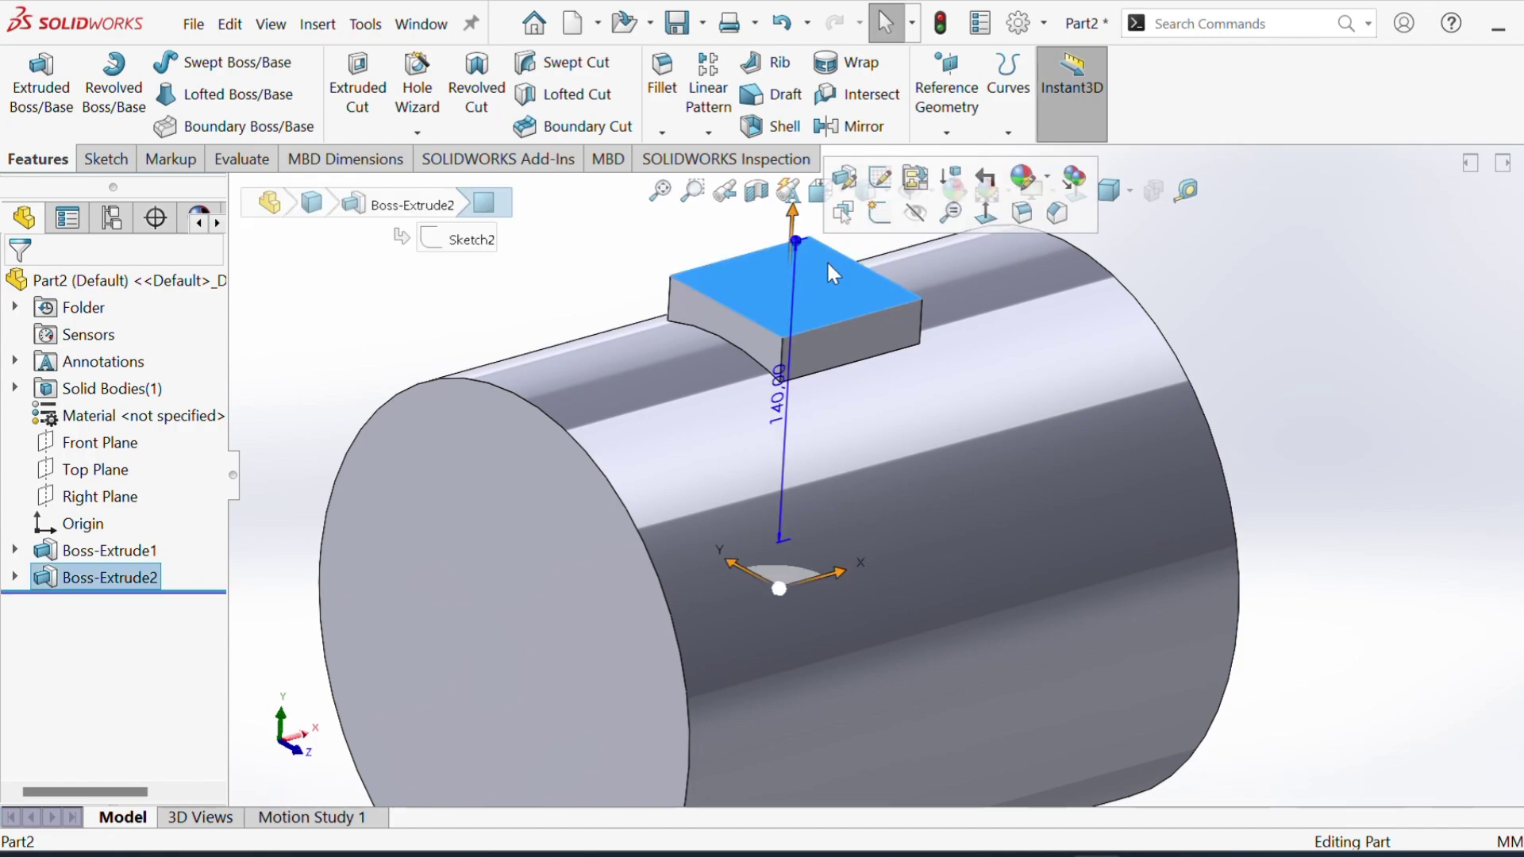
pyautogui.click(879, 213)
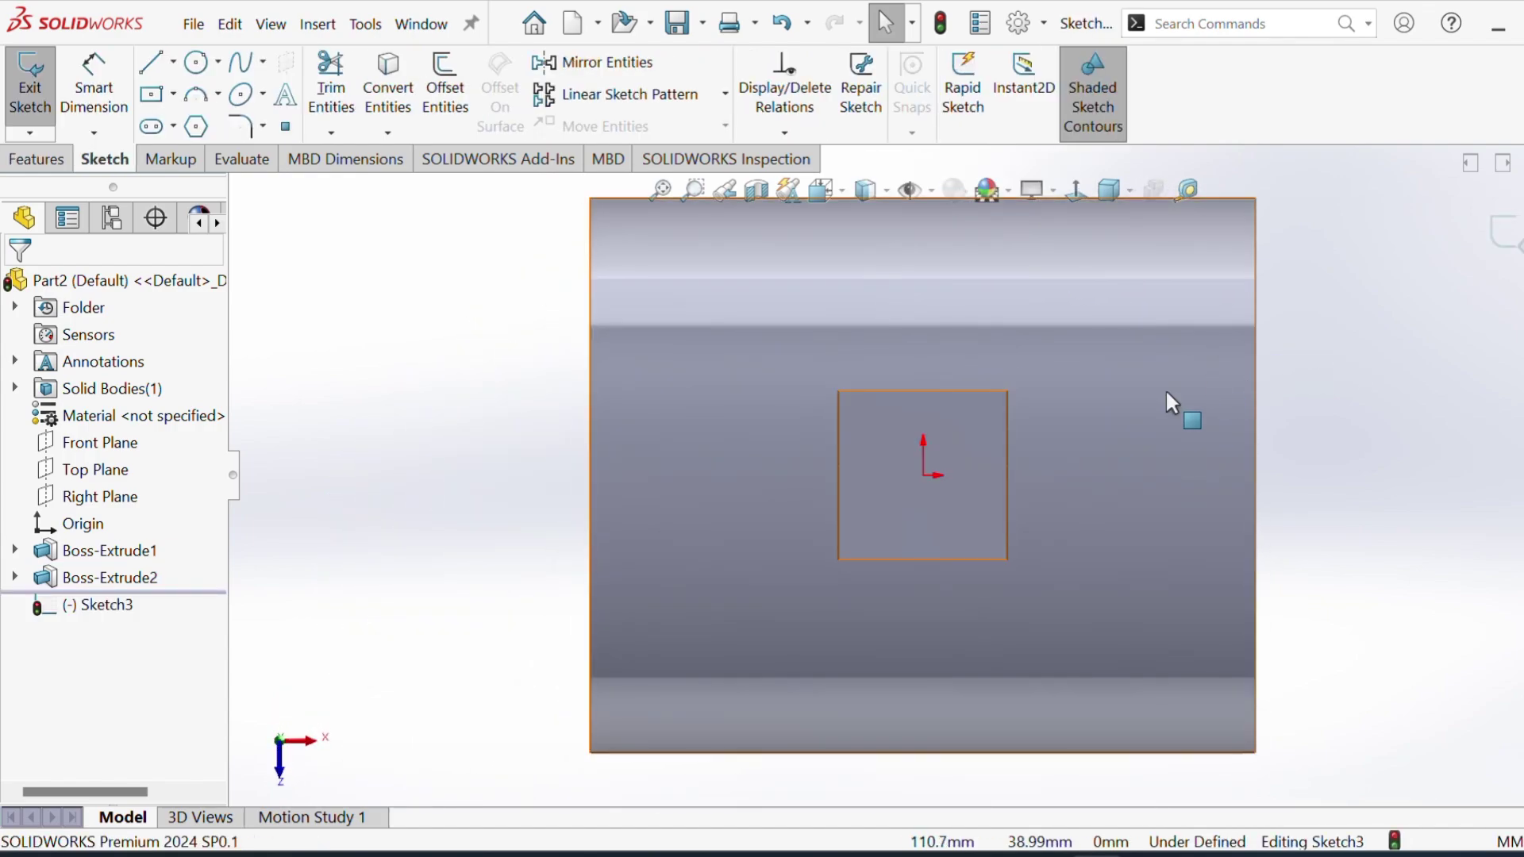
pyautogui.click(388, 87)
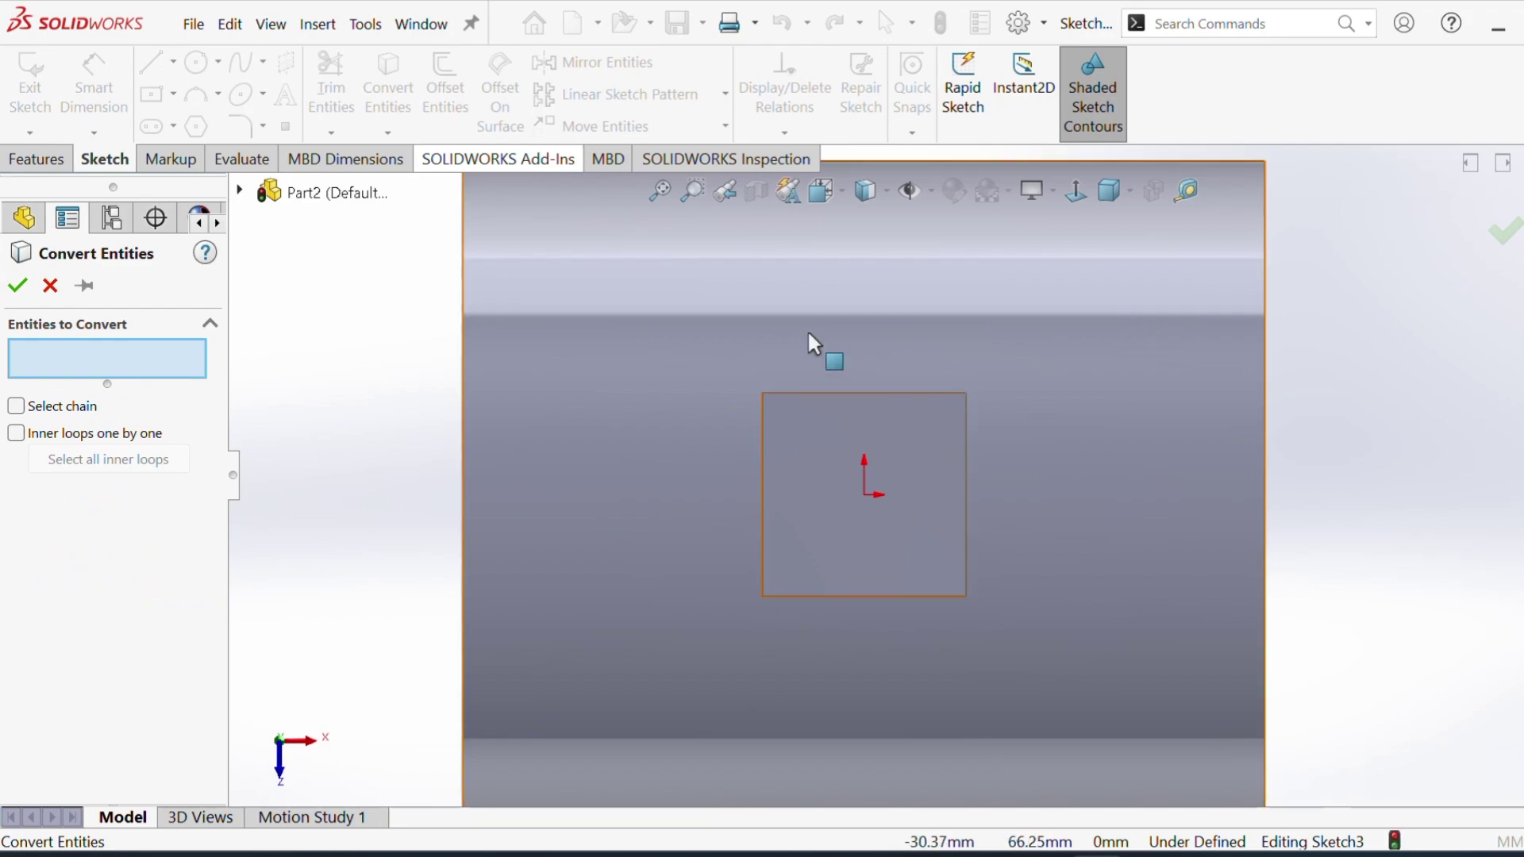
pyautogui.click(841, 459)
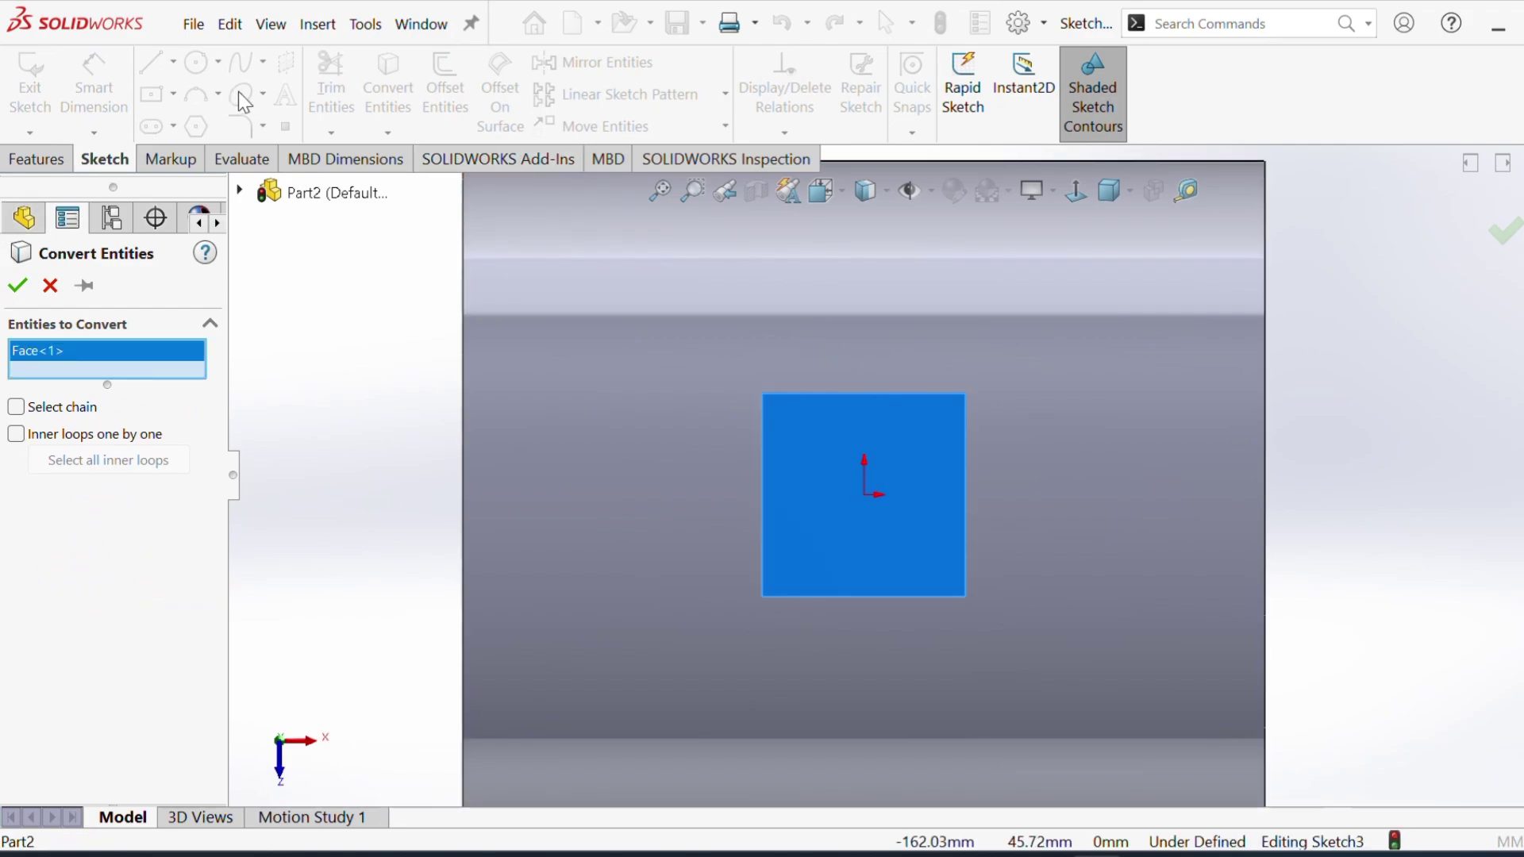
pyautogui.click(19, 292)
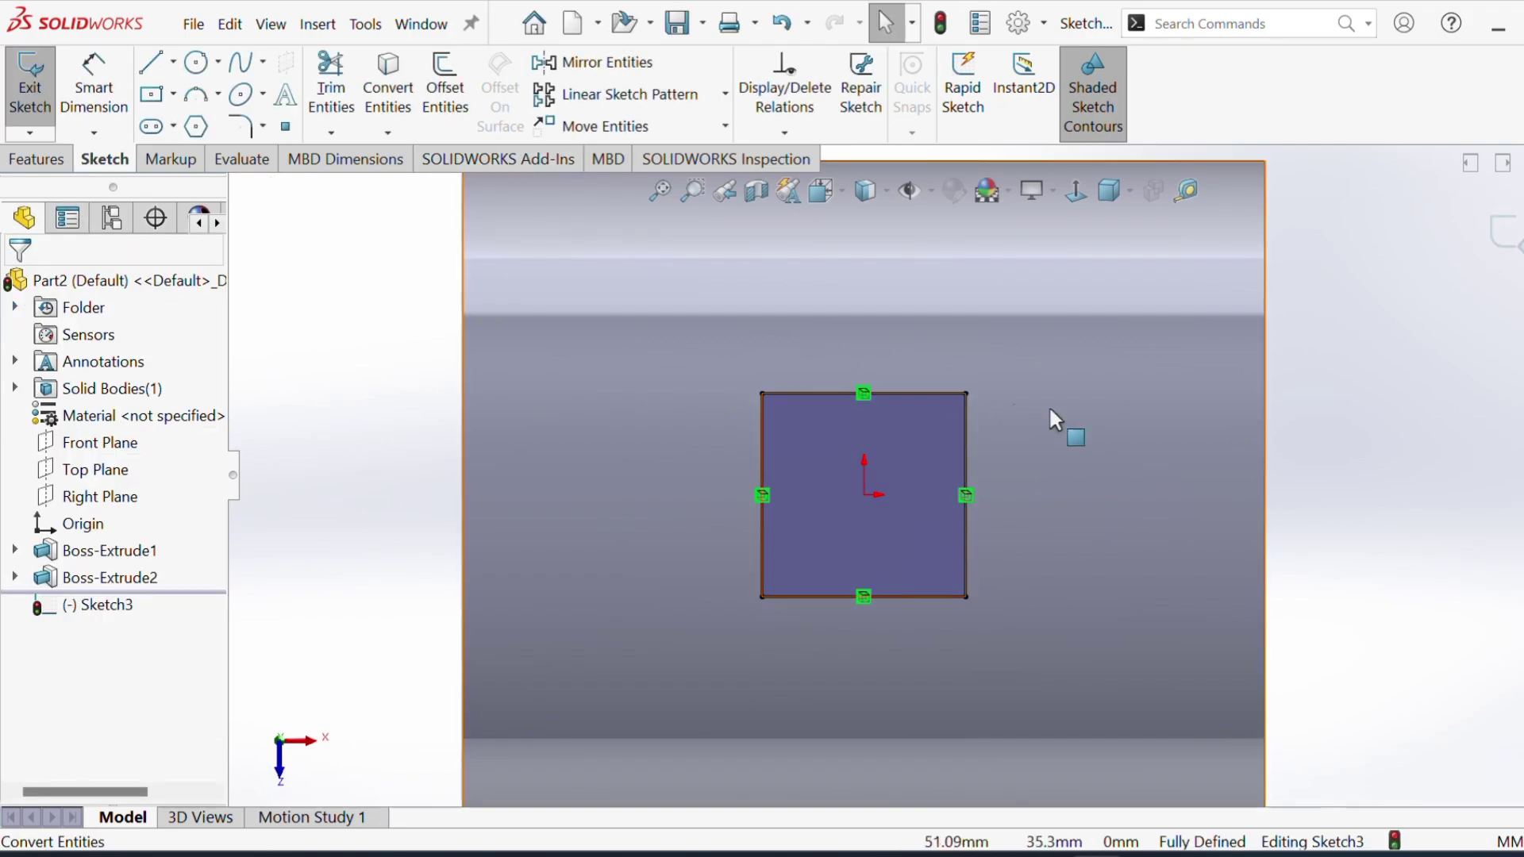
pyautogui.scroll(3, 1116, 469)
pyautogui.moveTo(1116, 469)
pyautogui.mouseDown(button='middle')
pyautogui.moveTo(1081, 267)
pyautogui.moveTo(962, 306)
pyautogui.mouseUp(button='middle')
pyautogui.scroll(-2, 963, 307)
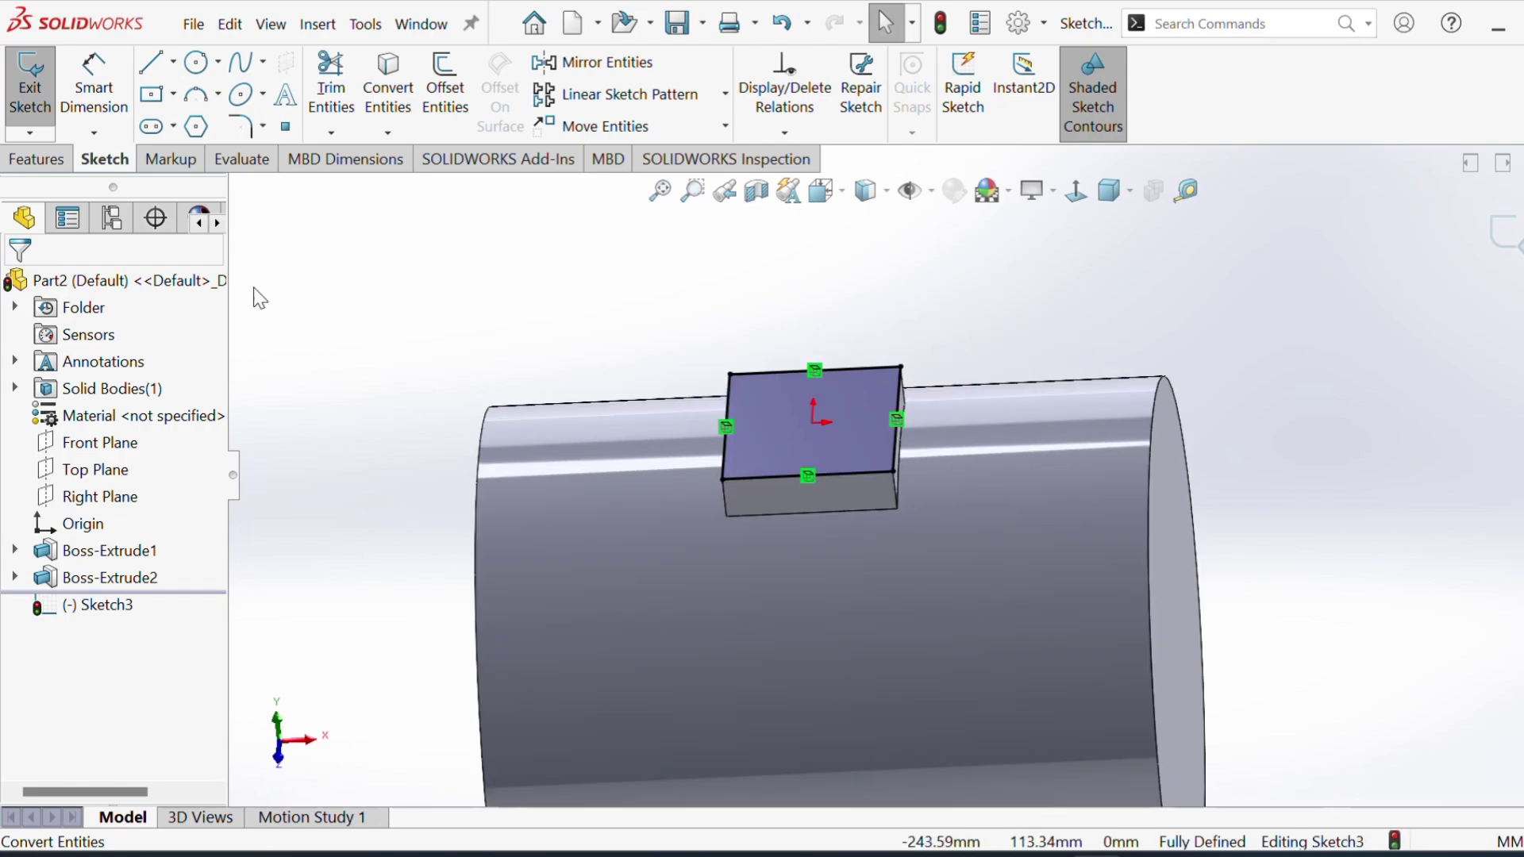
pyautogui.click(30, 126)
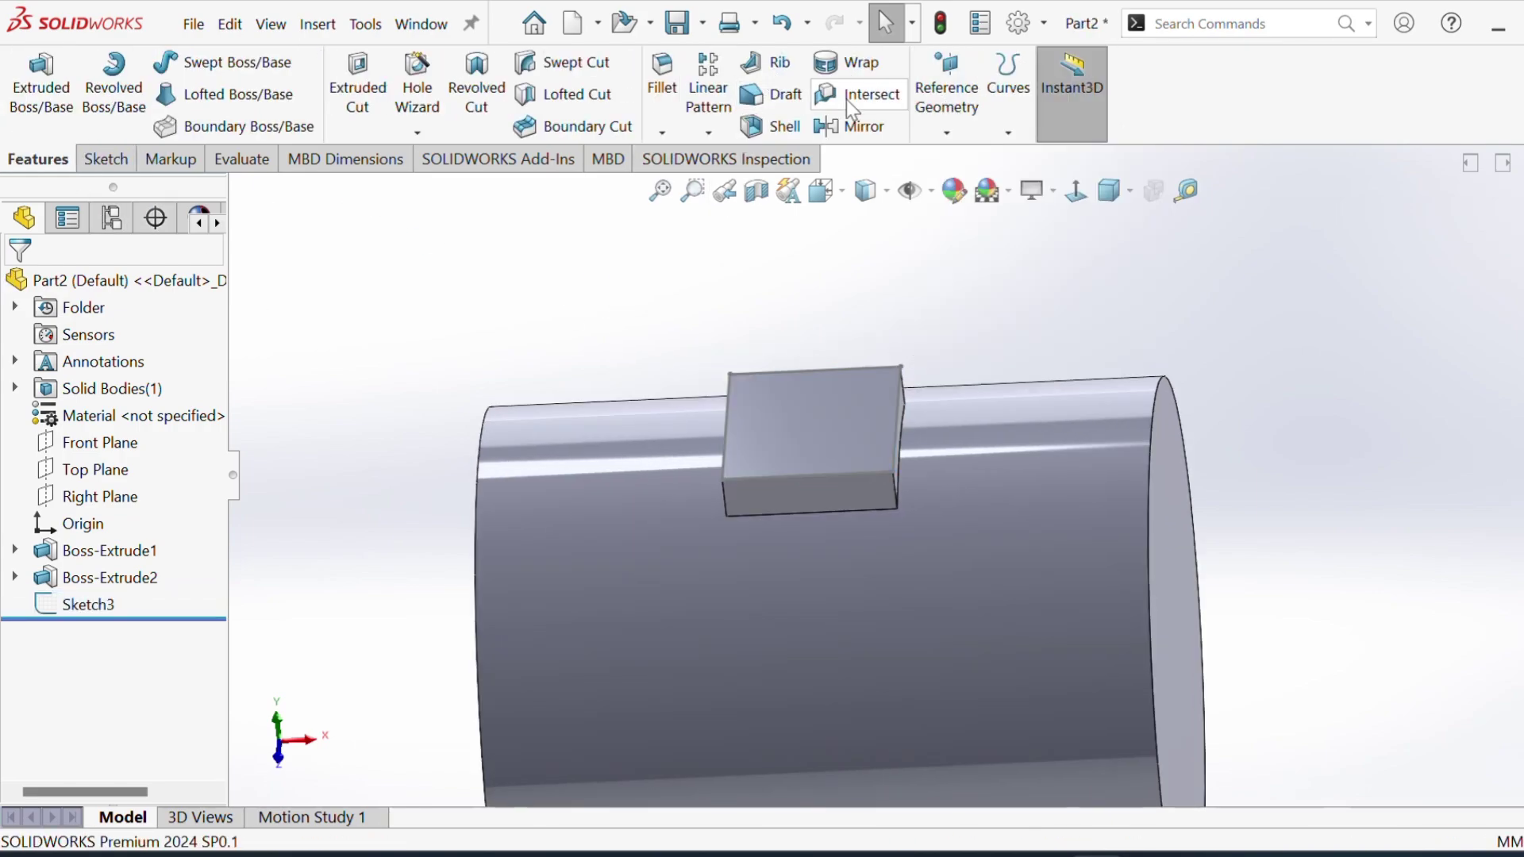
# Step: Create Plane1 offset 40 mm from the boss's top face
pyautogui.click(940, 116)
pyautogui.click(969, 159)
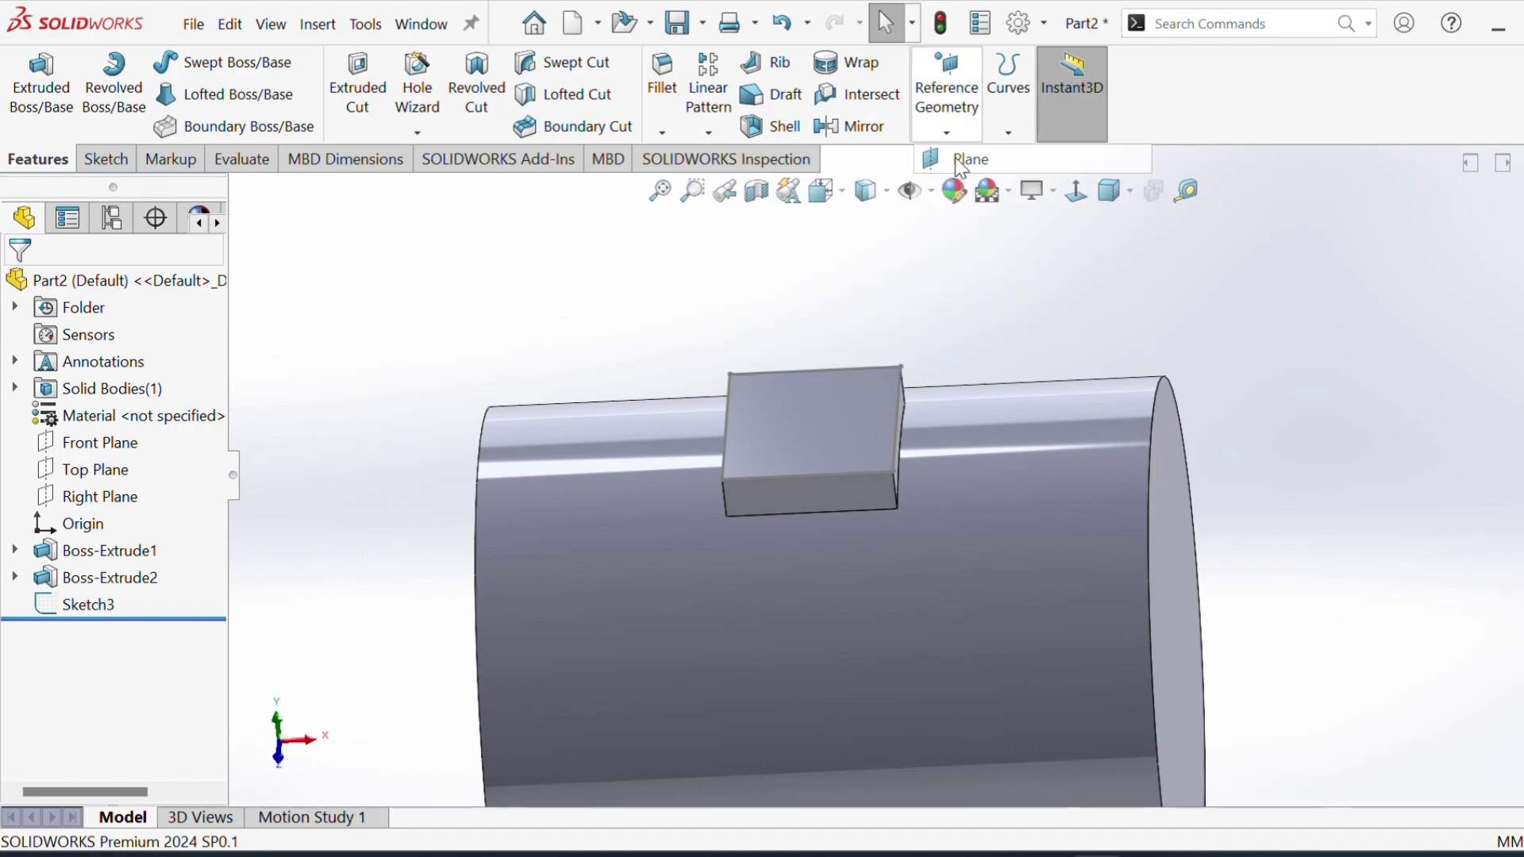
pyautogui.click(821, 416)
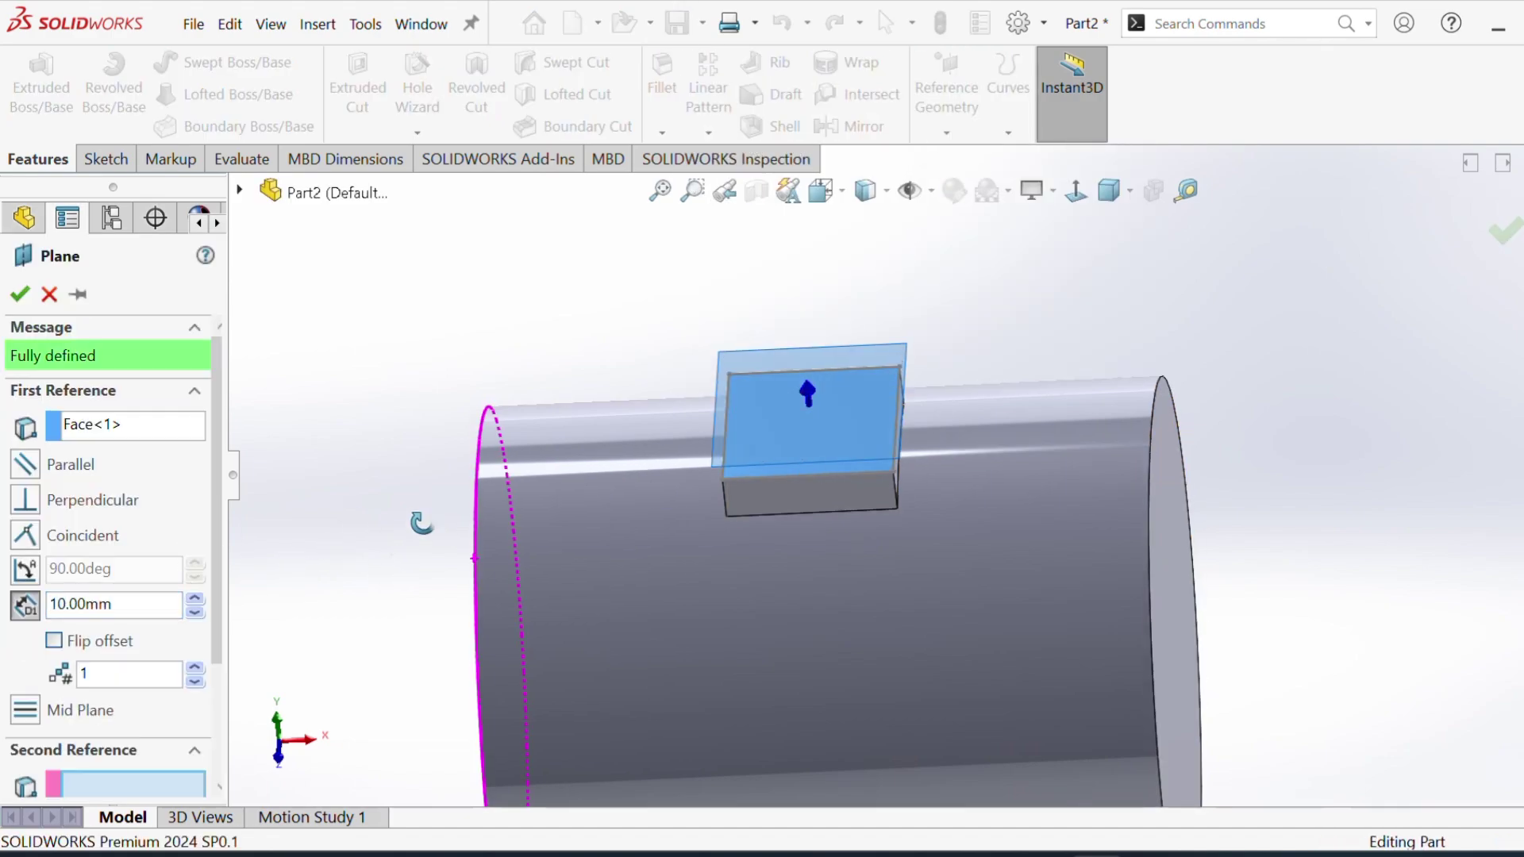
pyautogui.moveTo(418, 521)
pyautogui.mouseDown(button='middle')
pyautogui.moveTo(408, 395)
pyautogui.moveTo(834, 629)
pyautogui.moveTo(777, 607)
pyautogui.moveTo(714, 639)
pyautogui.mouseUp(button='middle')
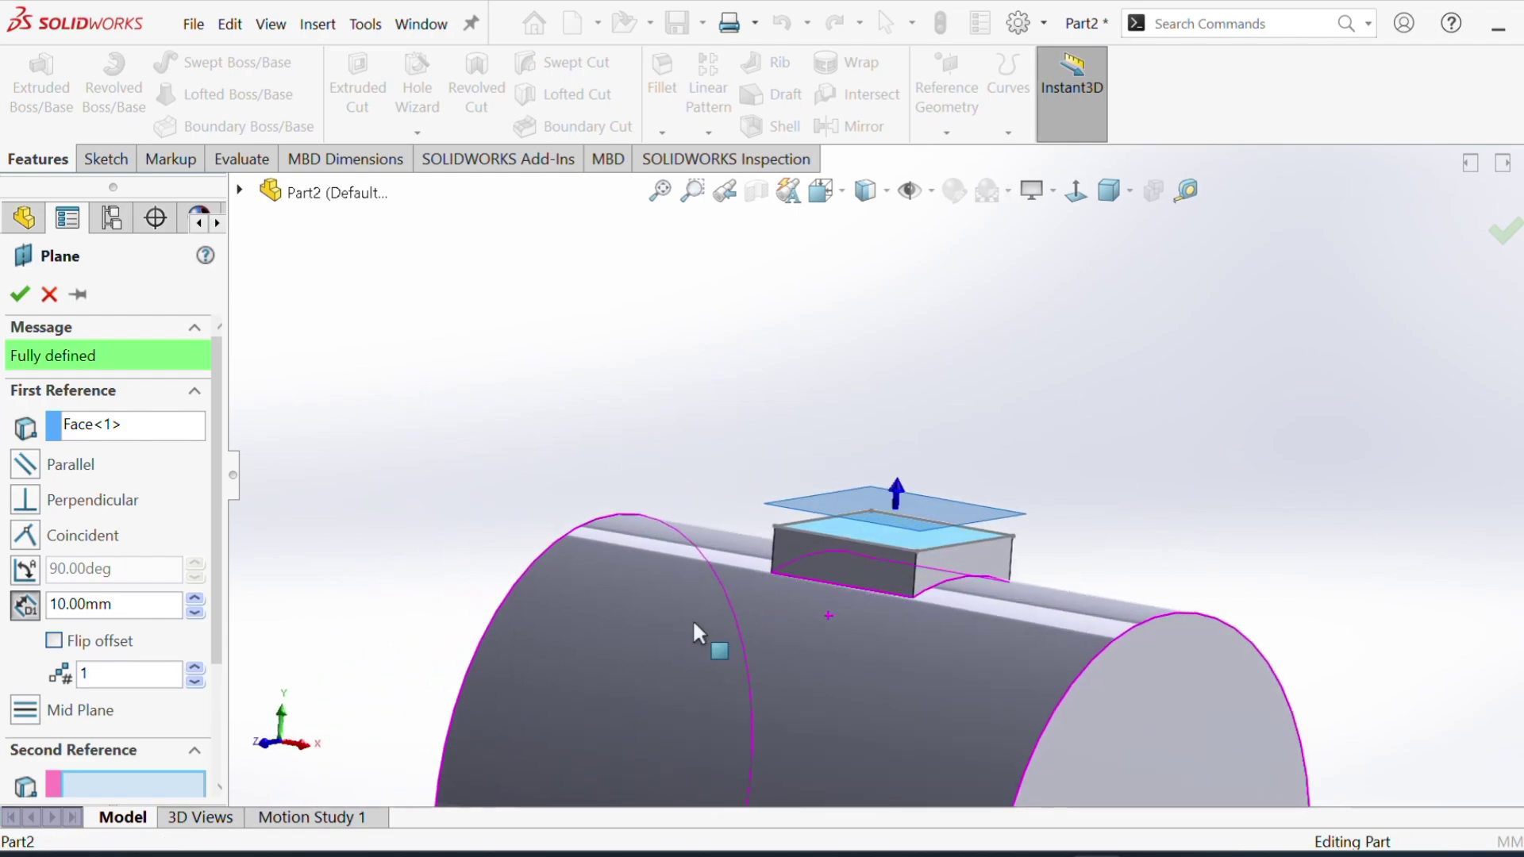
pyautogui.click(195, 599)
pyautogui.click(194, 600)
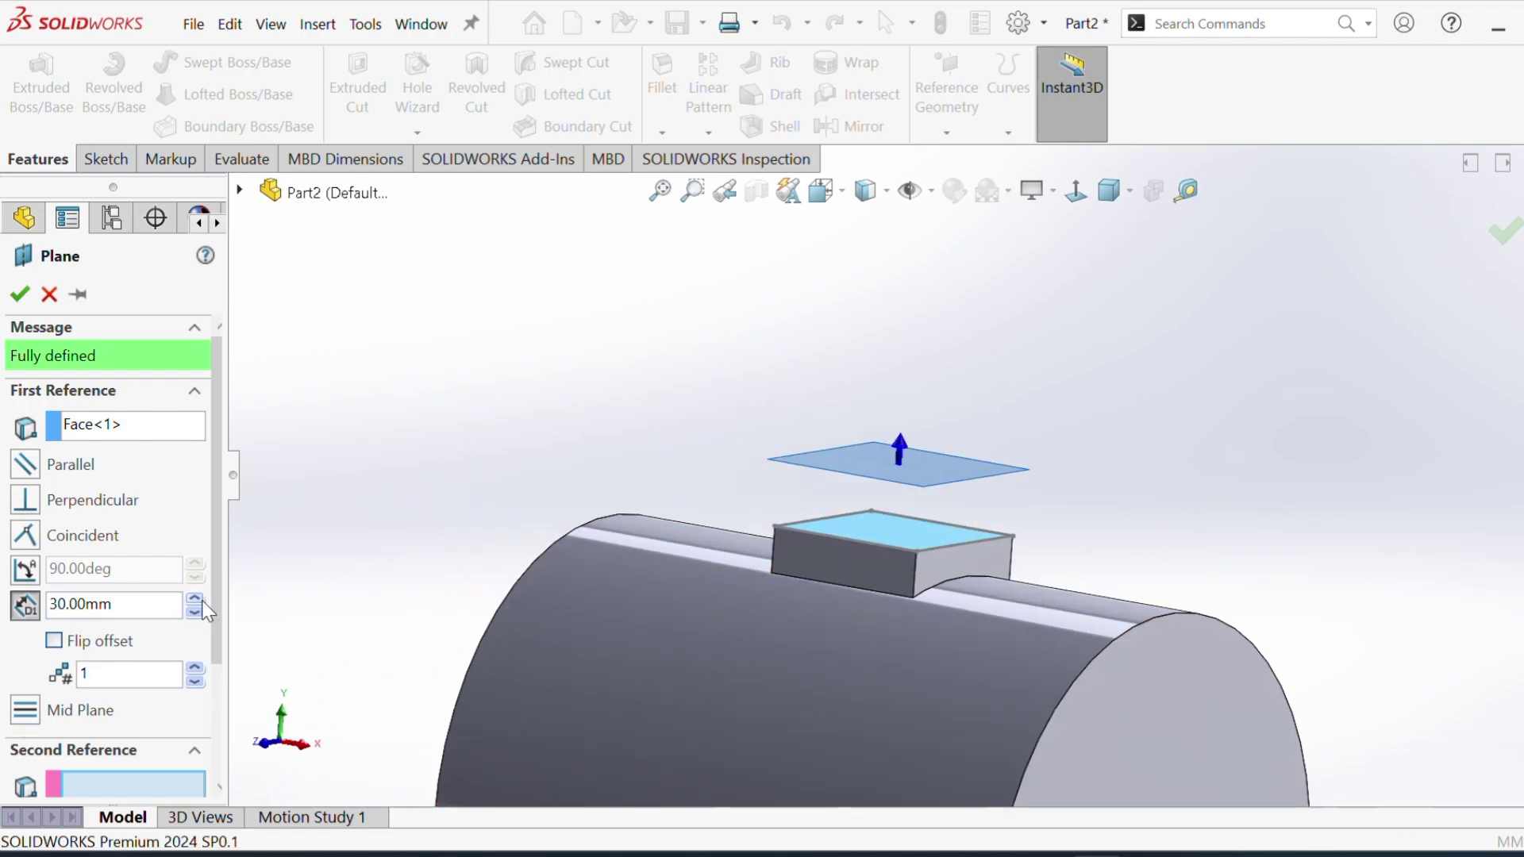
pyautogui.click(24, 298)
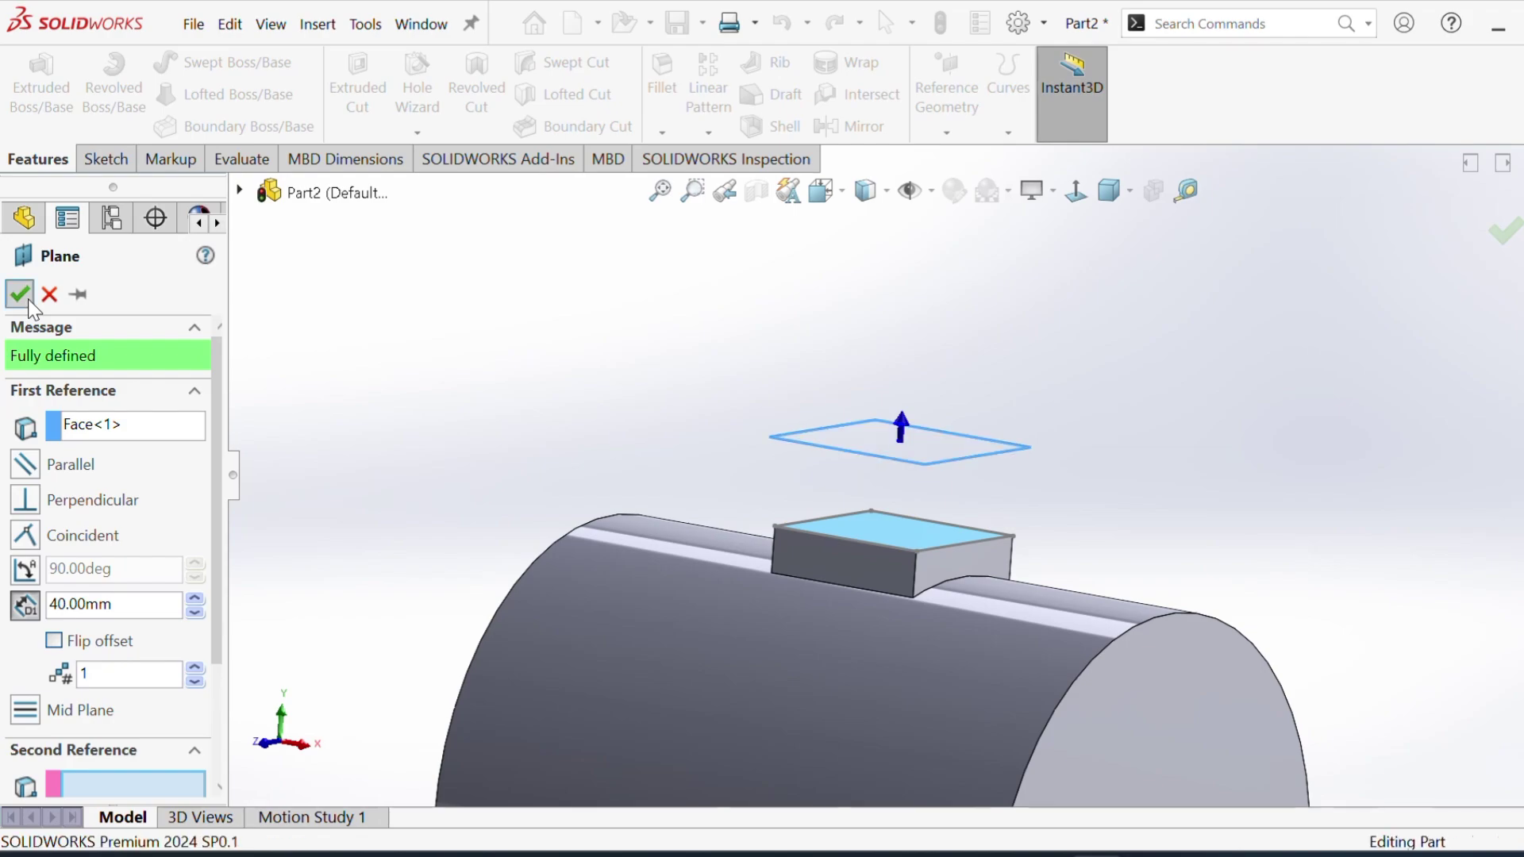
pyautogui.click(843, 433)
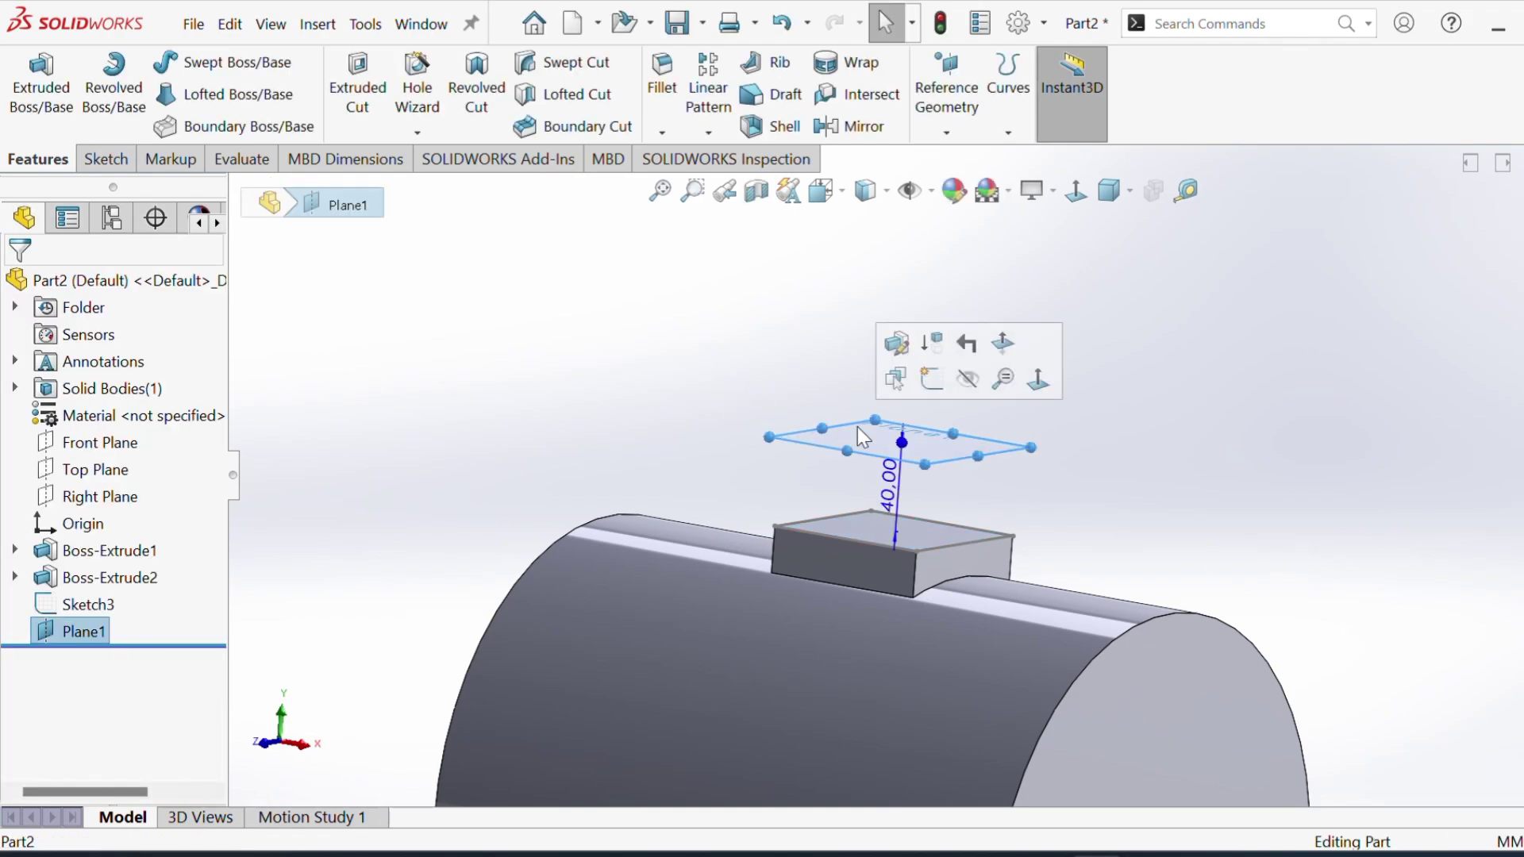
# Step: Draw an origin-centred rectangle in a new sketch on Plane1
pyautogui.click(937, 380)
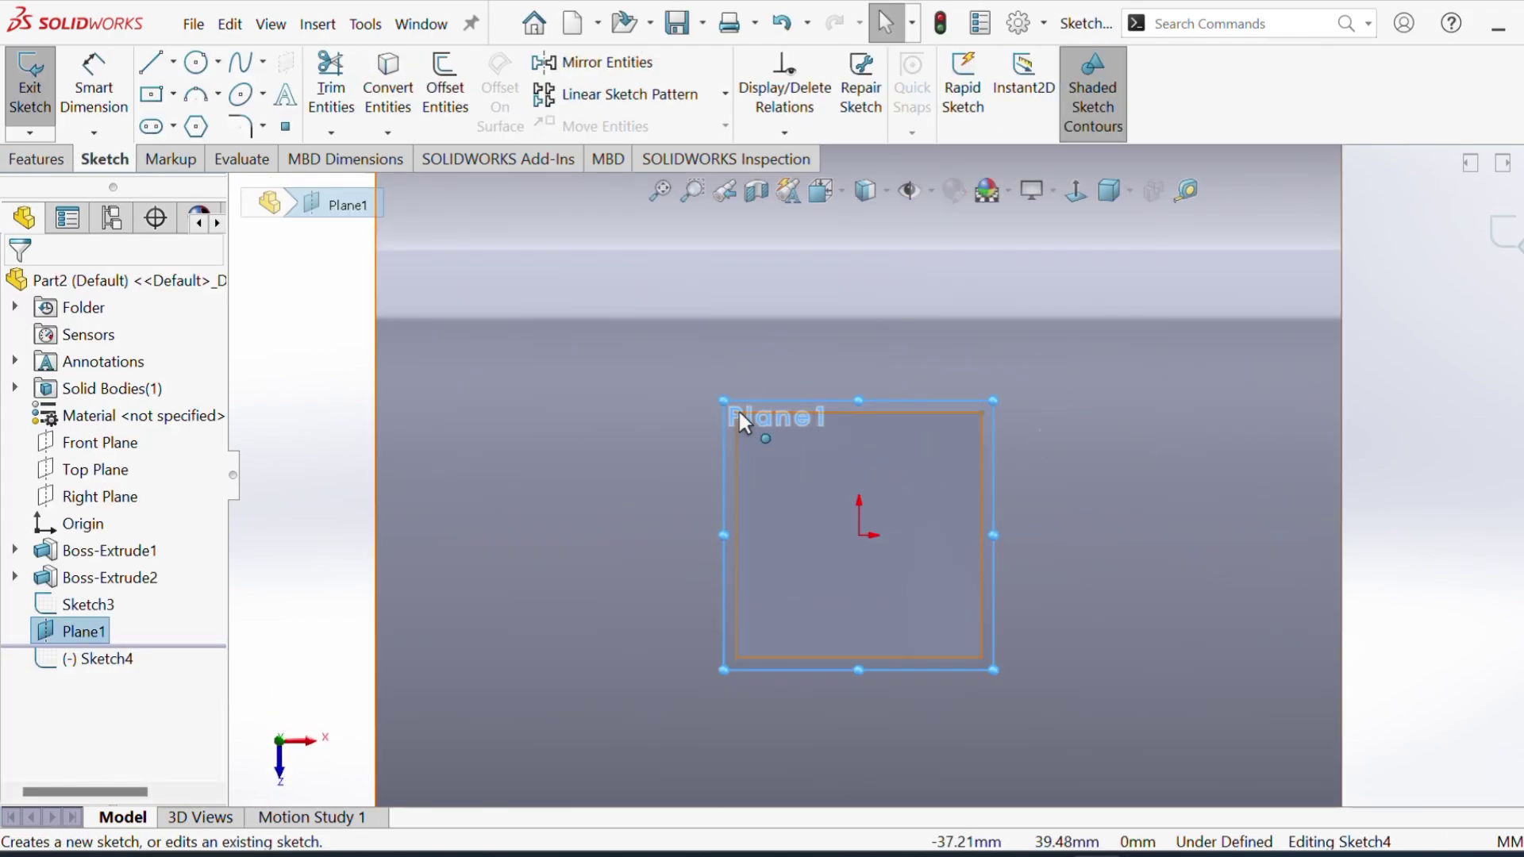
pyautogui.moveTo(719, 397); pyautogui.dragTo(389, 249)
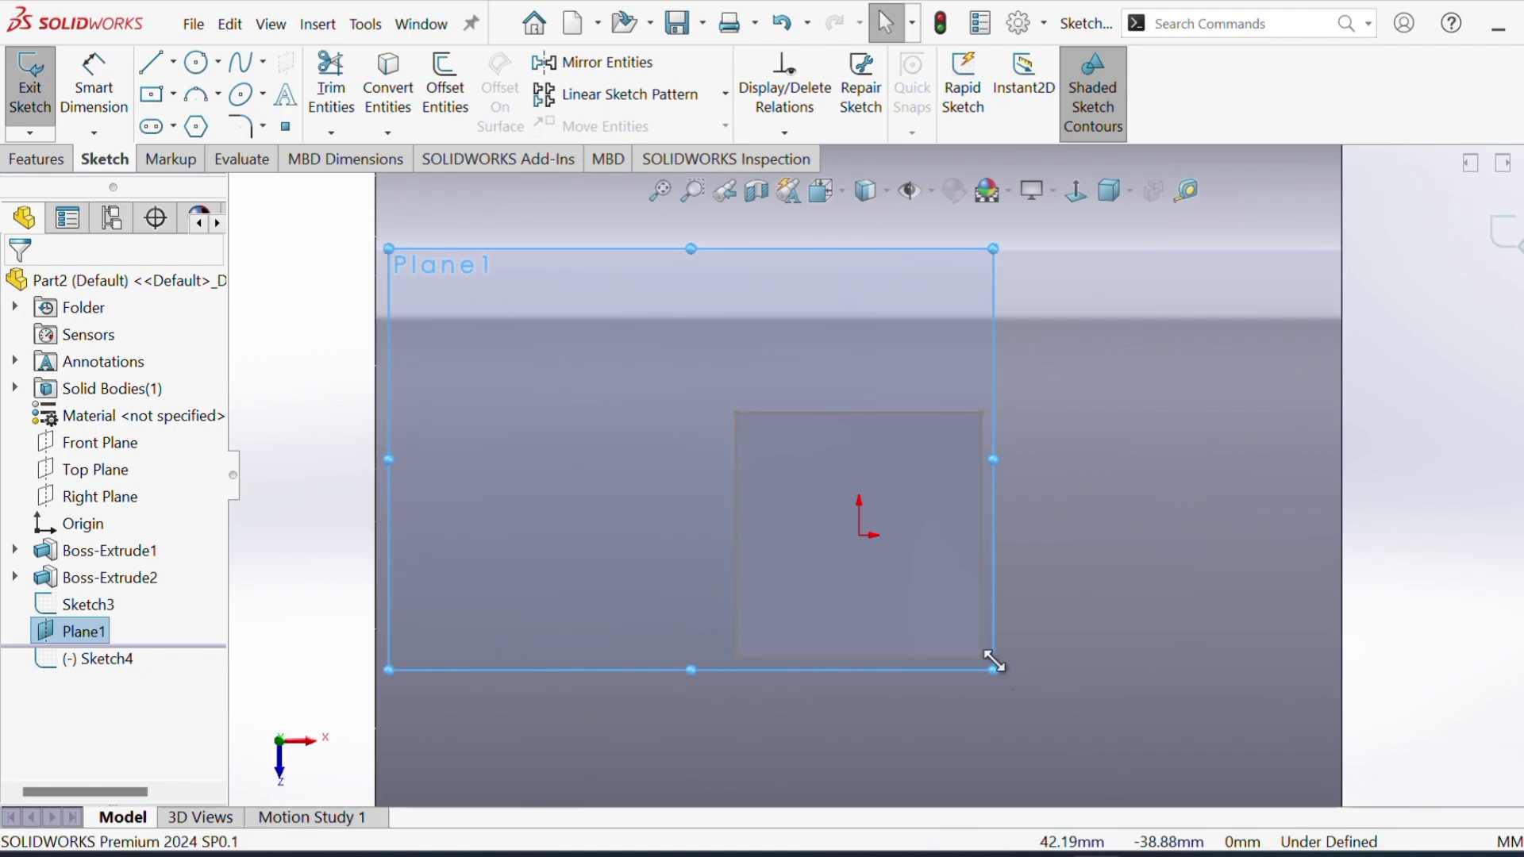
pyautogui.moveTo(987, 660); pyautogui.dragTo(1249, 792)
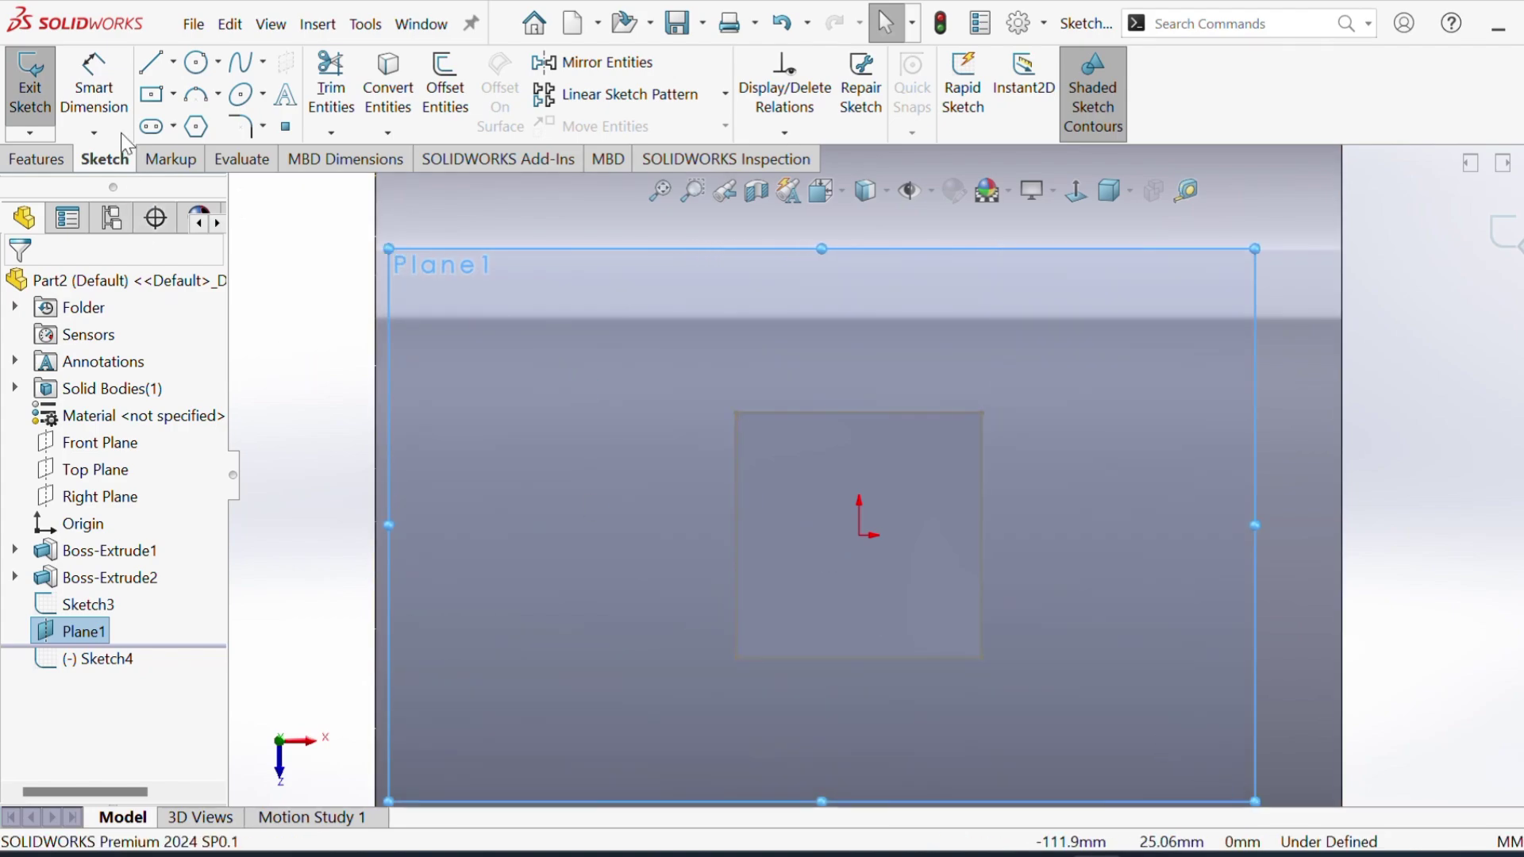
pyautogui.click(155, 96)
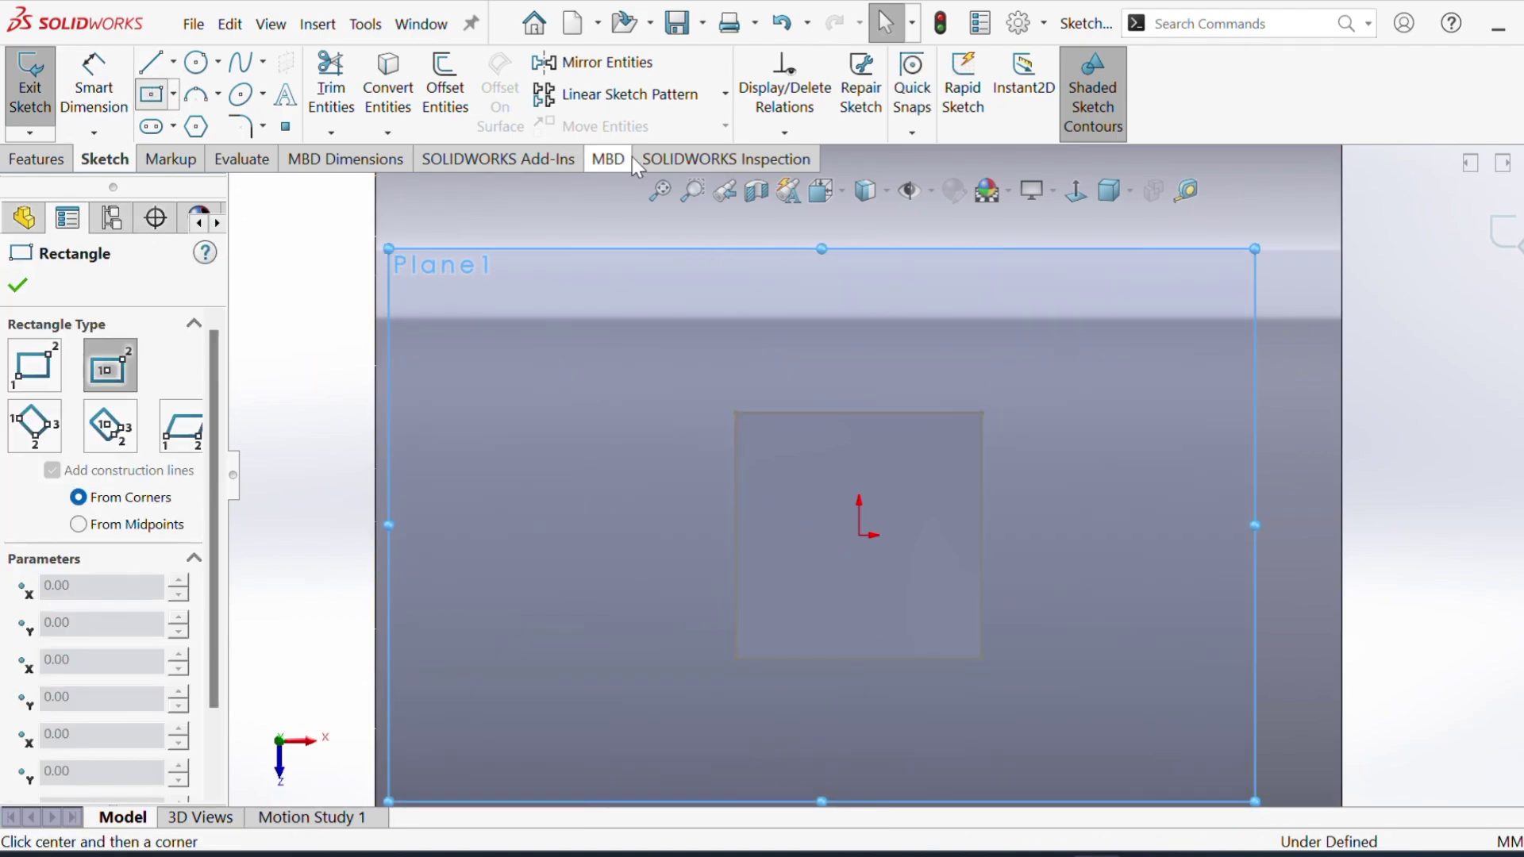
pyautogui.click(859, 535)
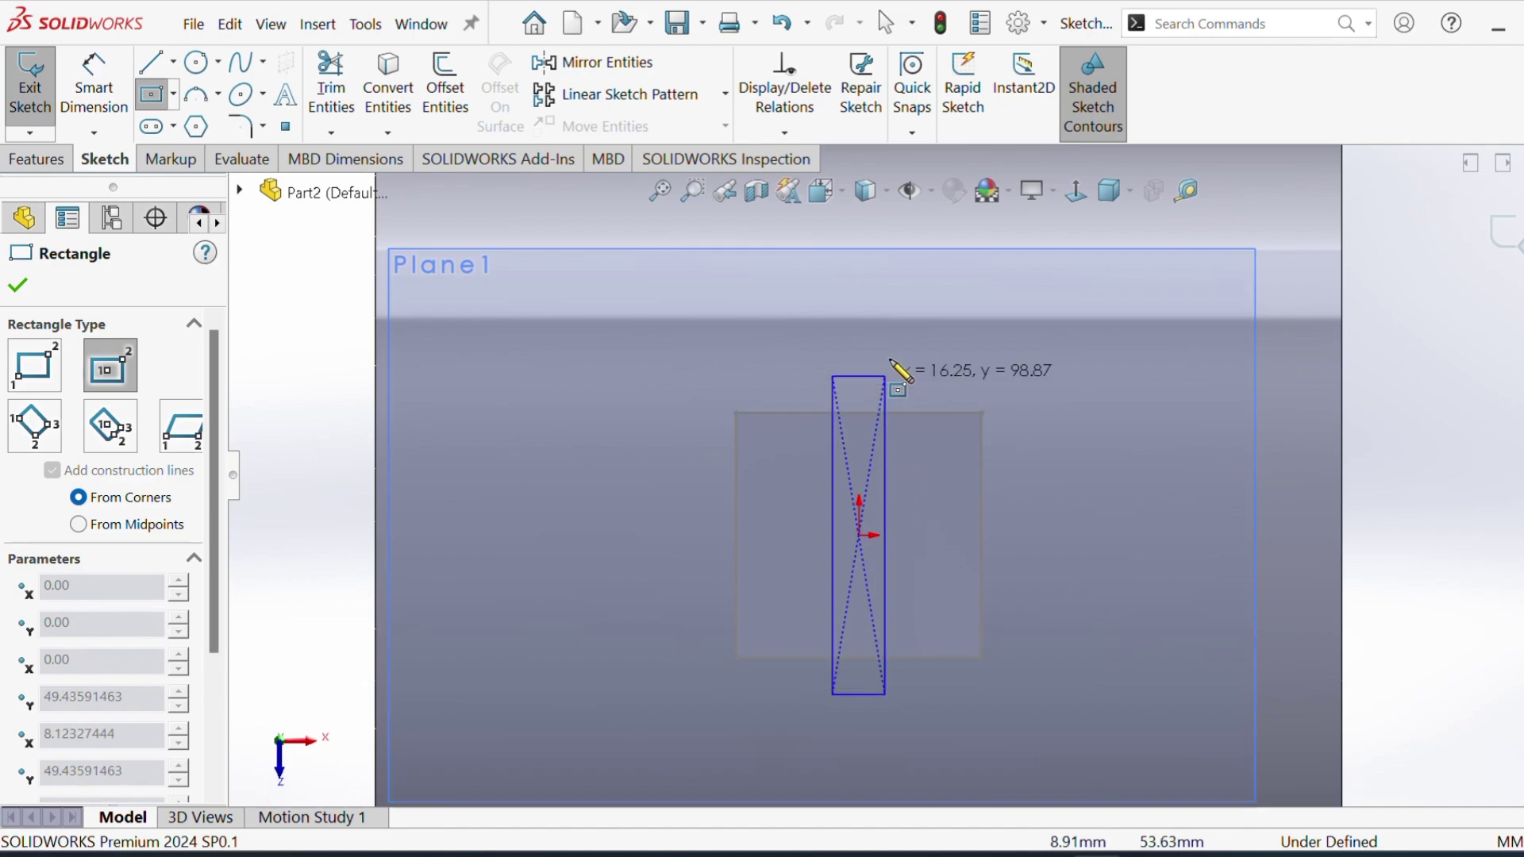
pyautogui.click(1078, 367)
# Step: Dimension the rectangle 150 mm wide and 120 mm high, then close the sketch
pyautogui.click(117, 111)
pyautogui.scroll(2, 873, 381)
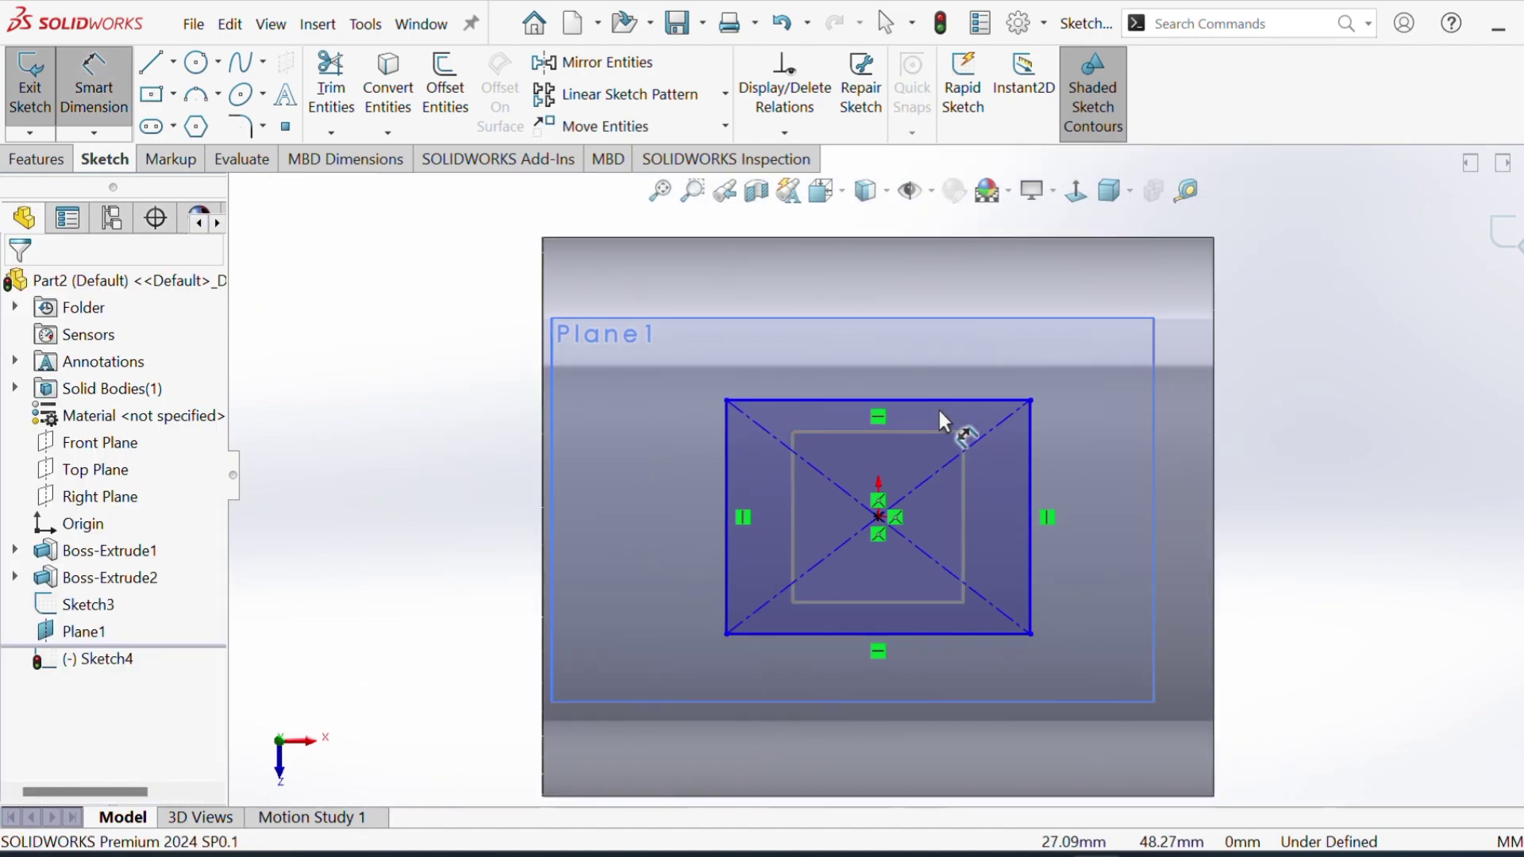
pyautogui.click(936, 399)
pyautogui.click(921, 370)
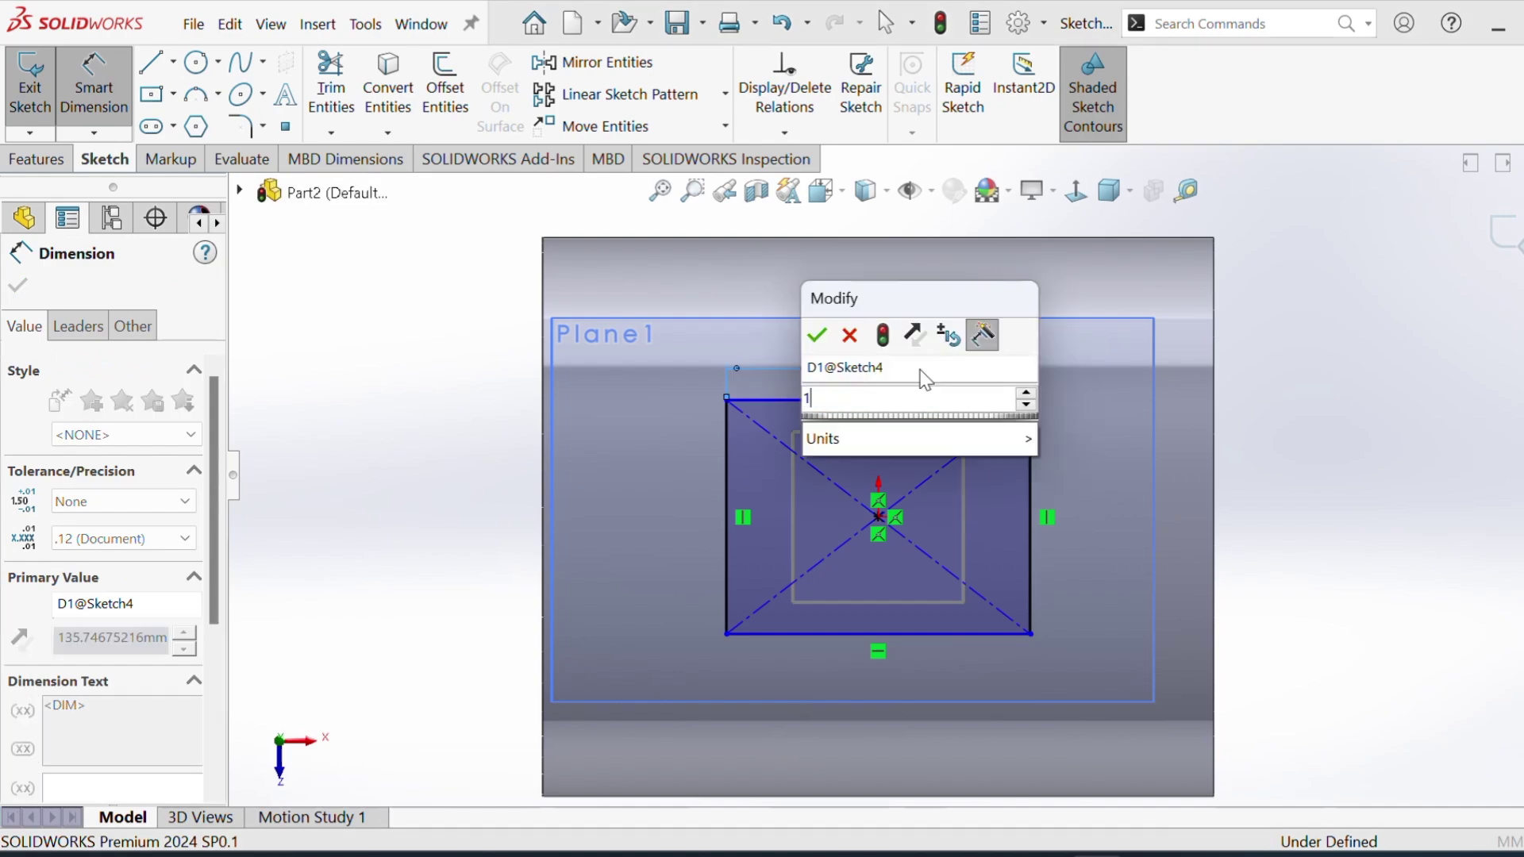
pyautogui.write('150')
pyautogui.press('Return')
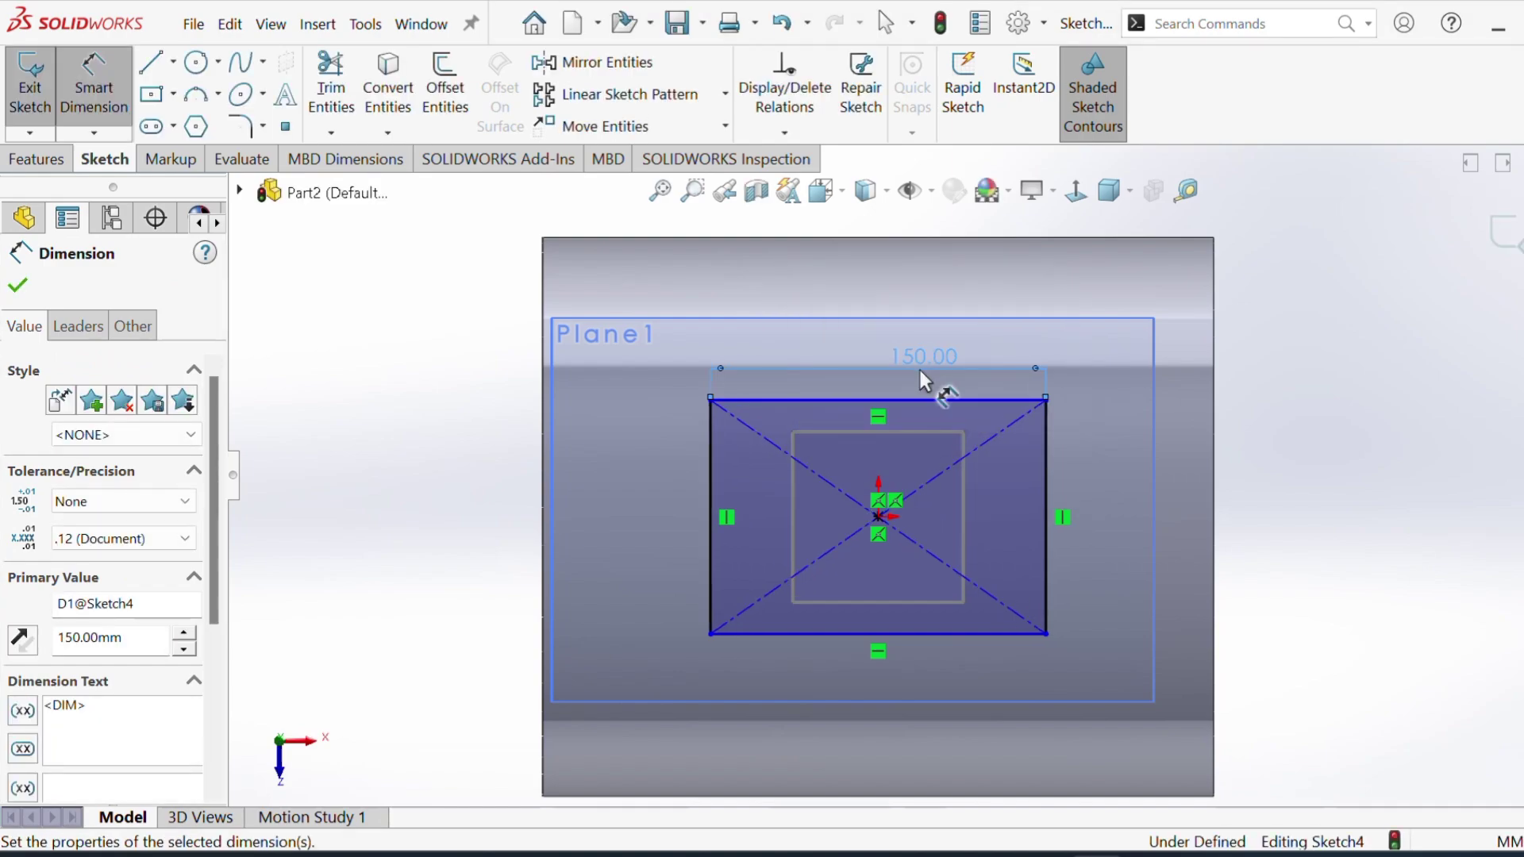
pyautogui.click(712, 540)
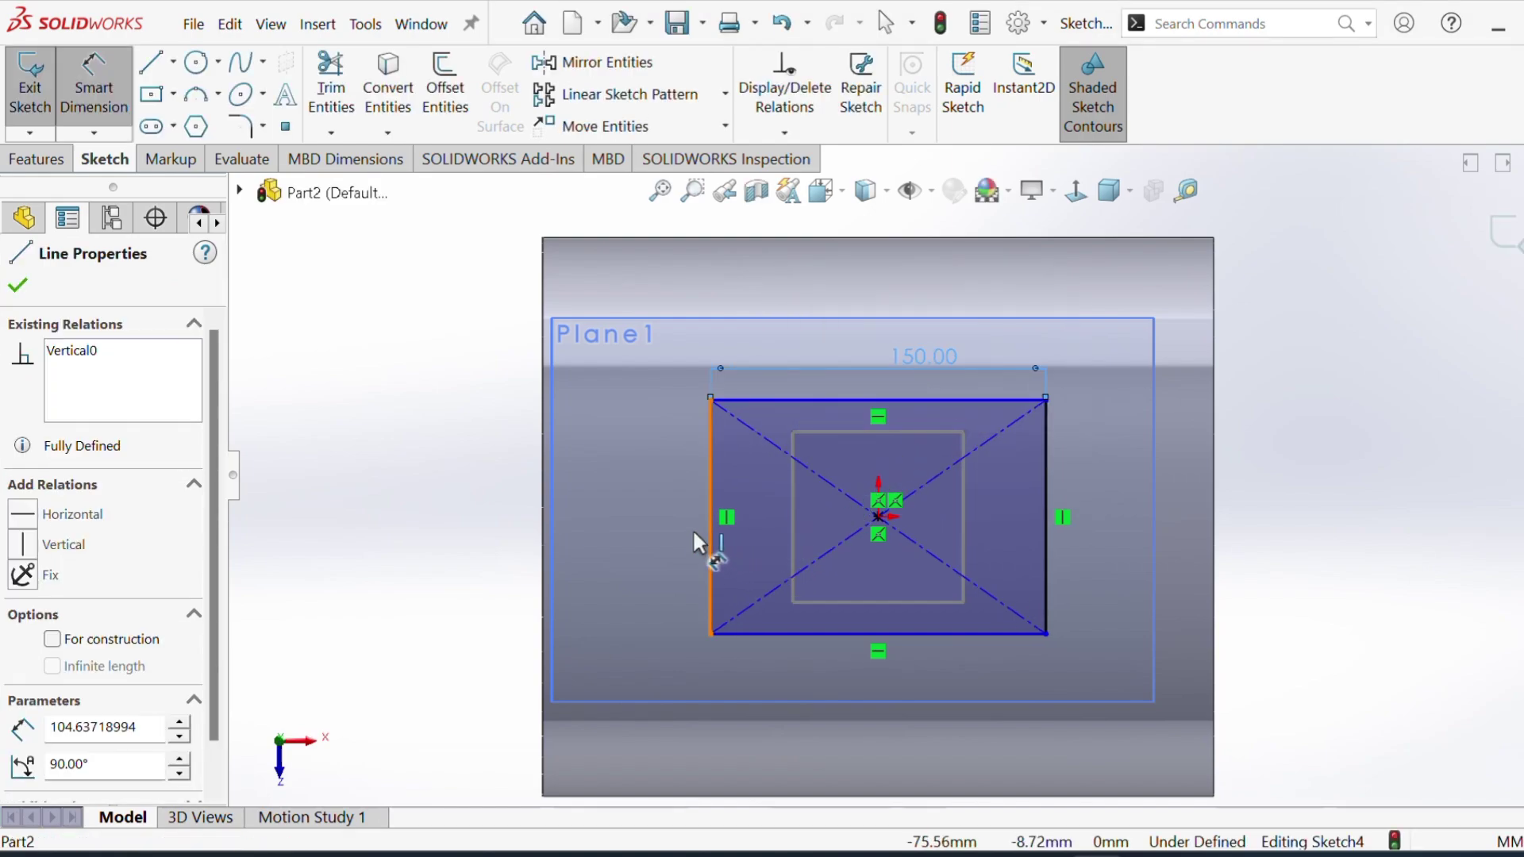
pyautogui.click(676, 527)
pyautogui.write('12')
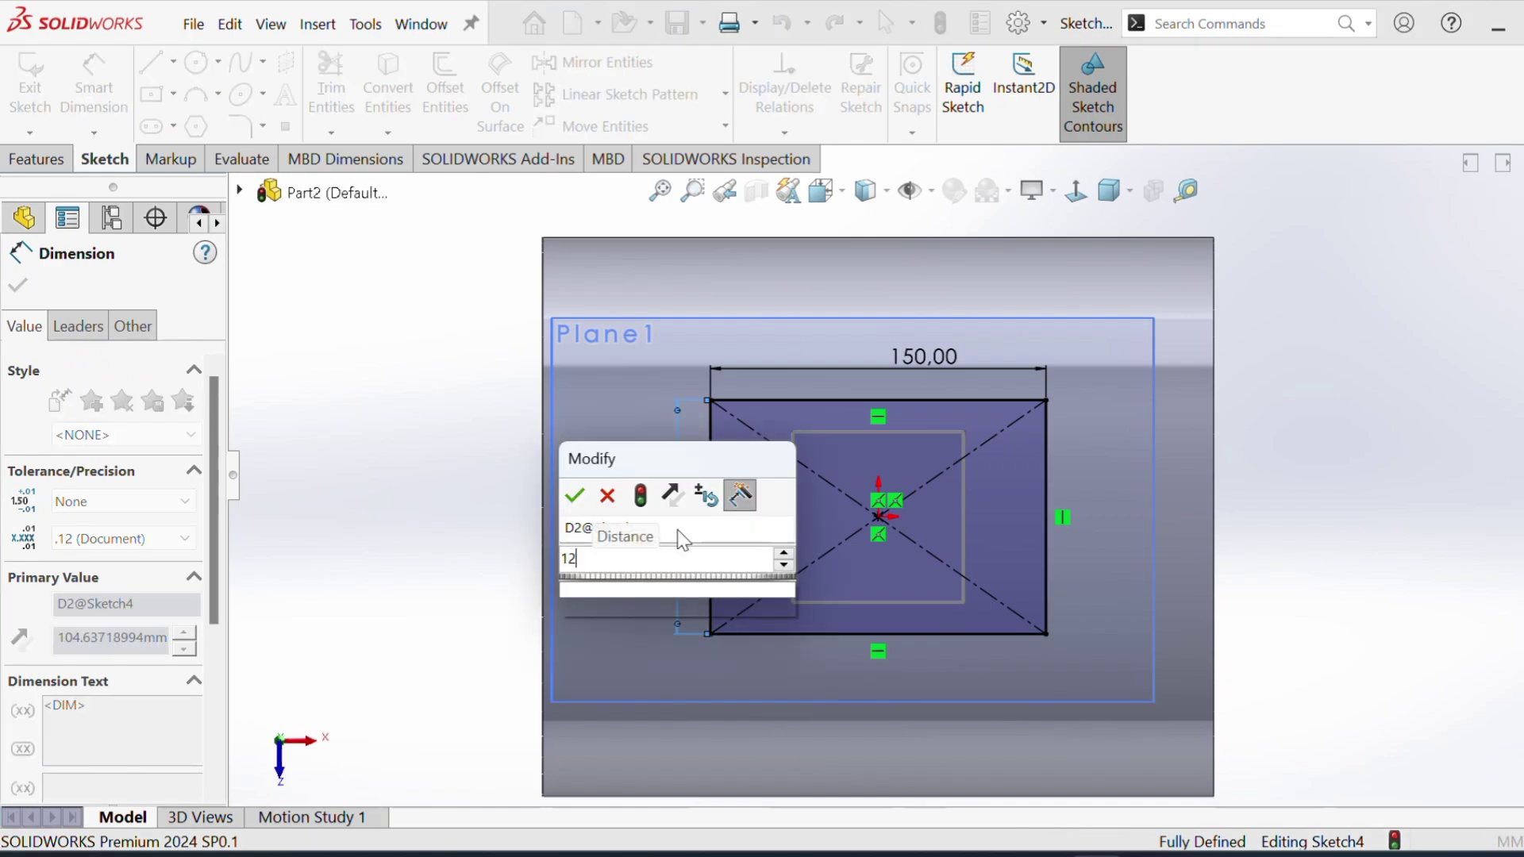
pyautogui.press('BackSpace')
pyautogui.write('0')
pyautogui.press('Return')
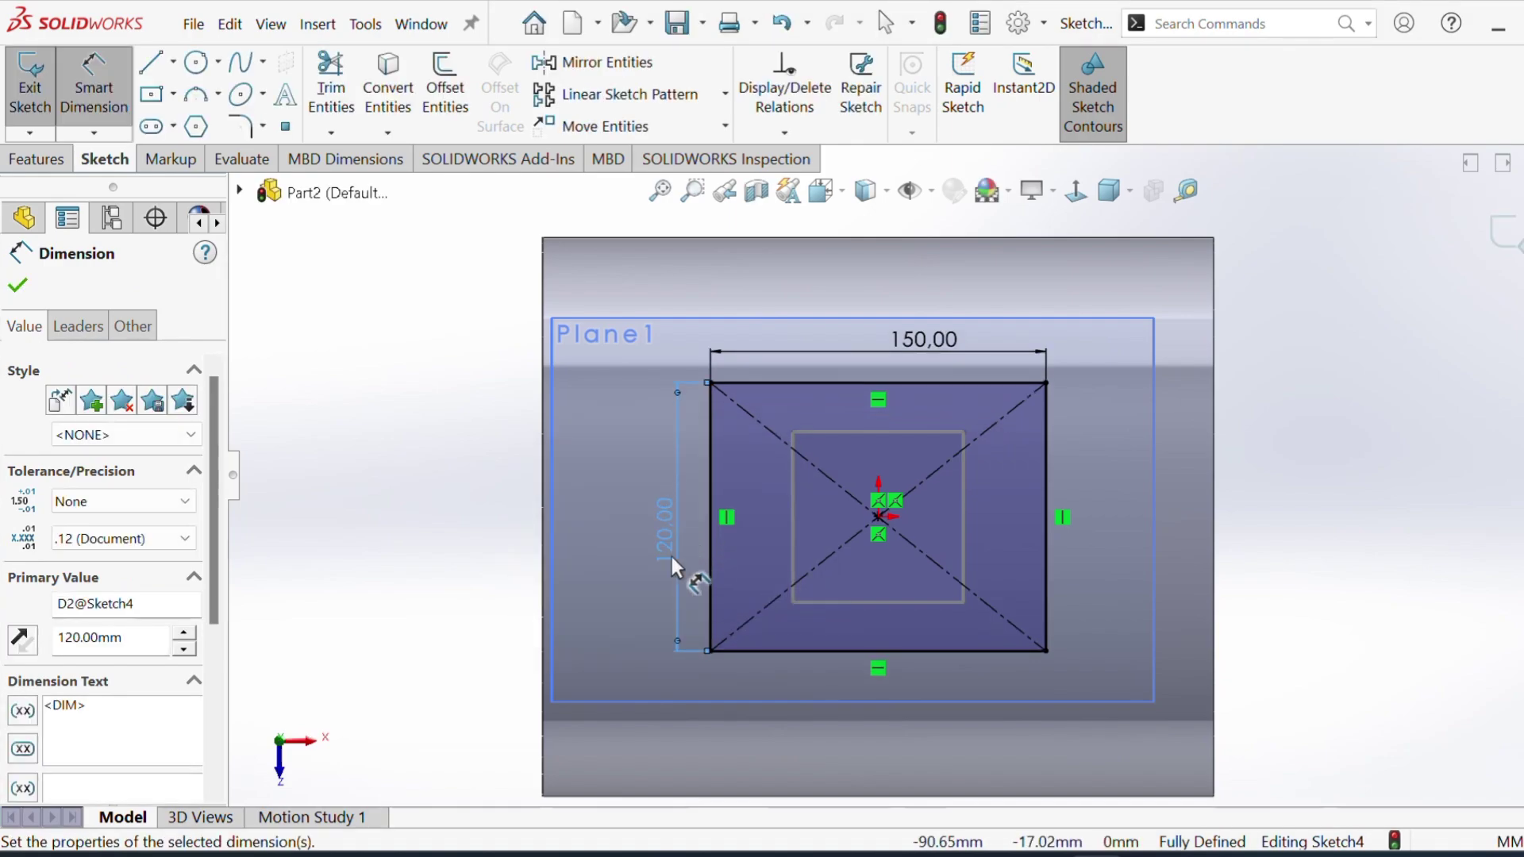
pyautogui.click(41, 111)
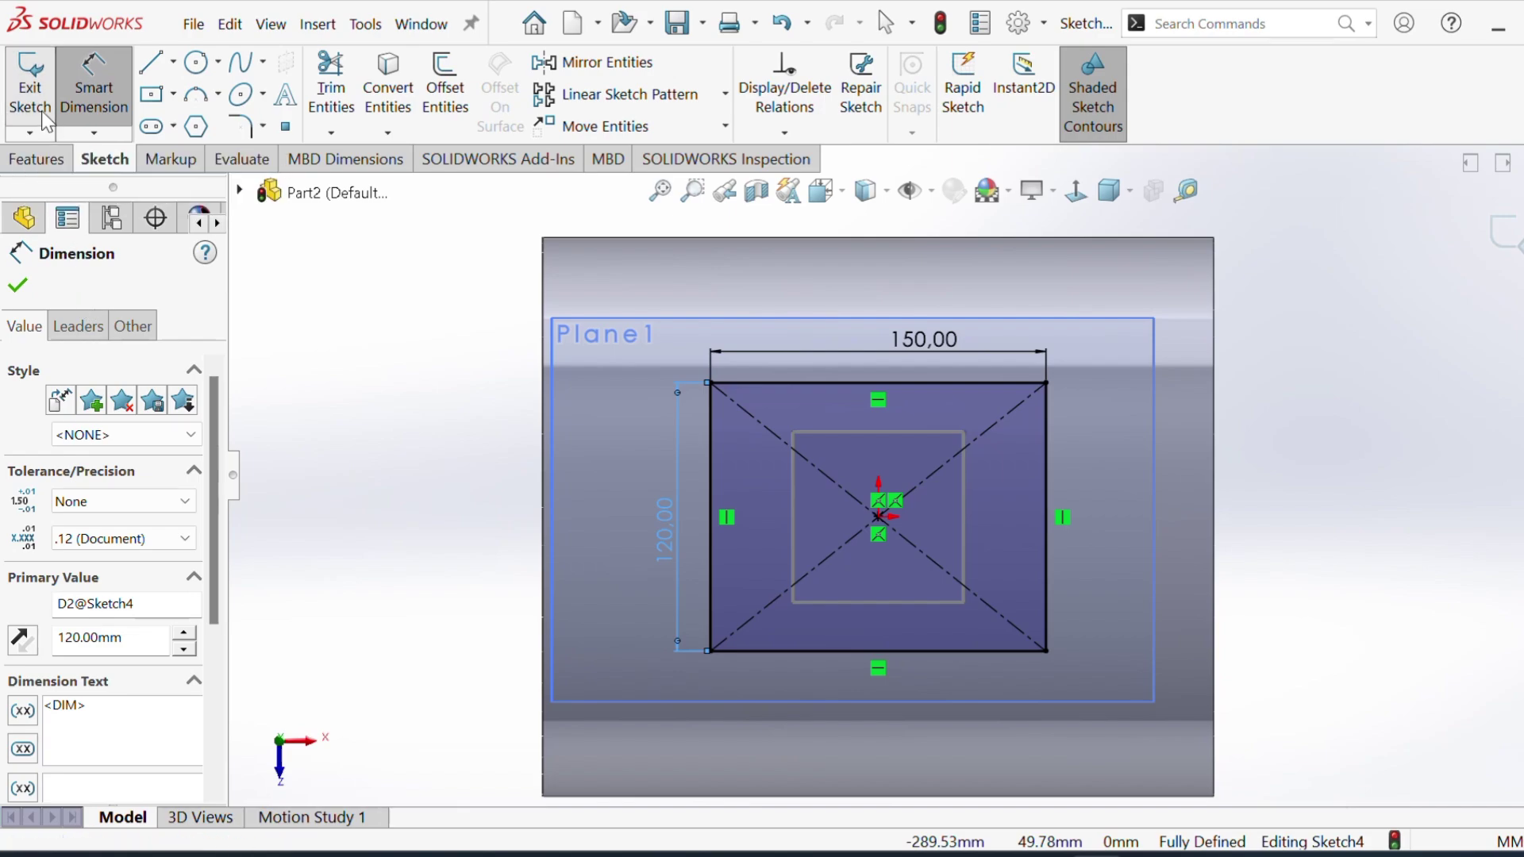
pyautogui.click(470, 492)
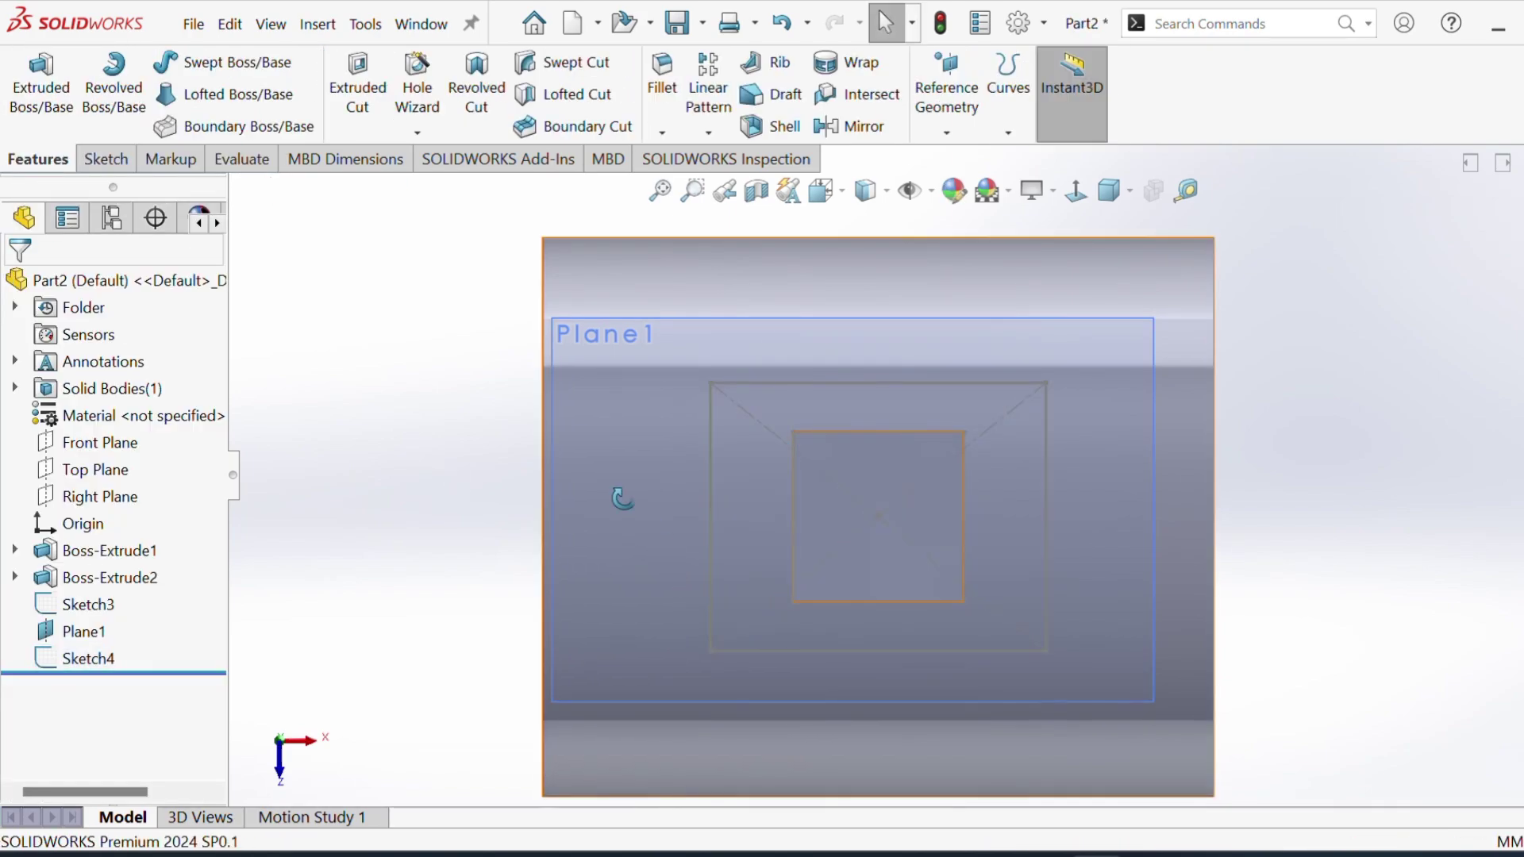
# Step: Hide Plane1
pyautogui.moveTo(622, 499); pyautogui.dragTo(670, 354, button='middle')
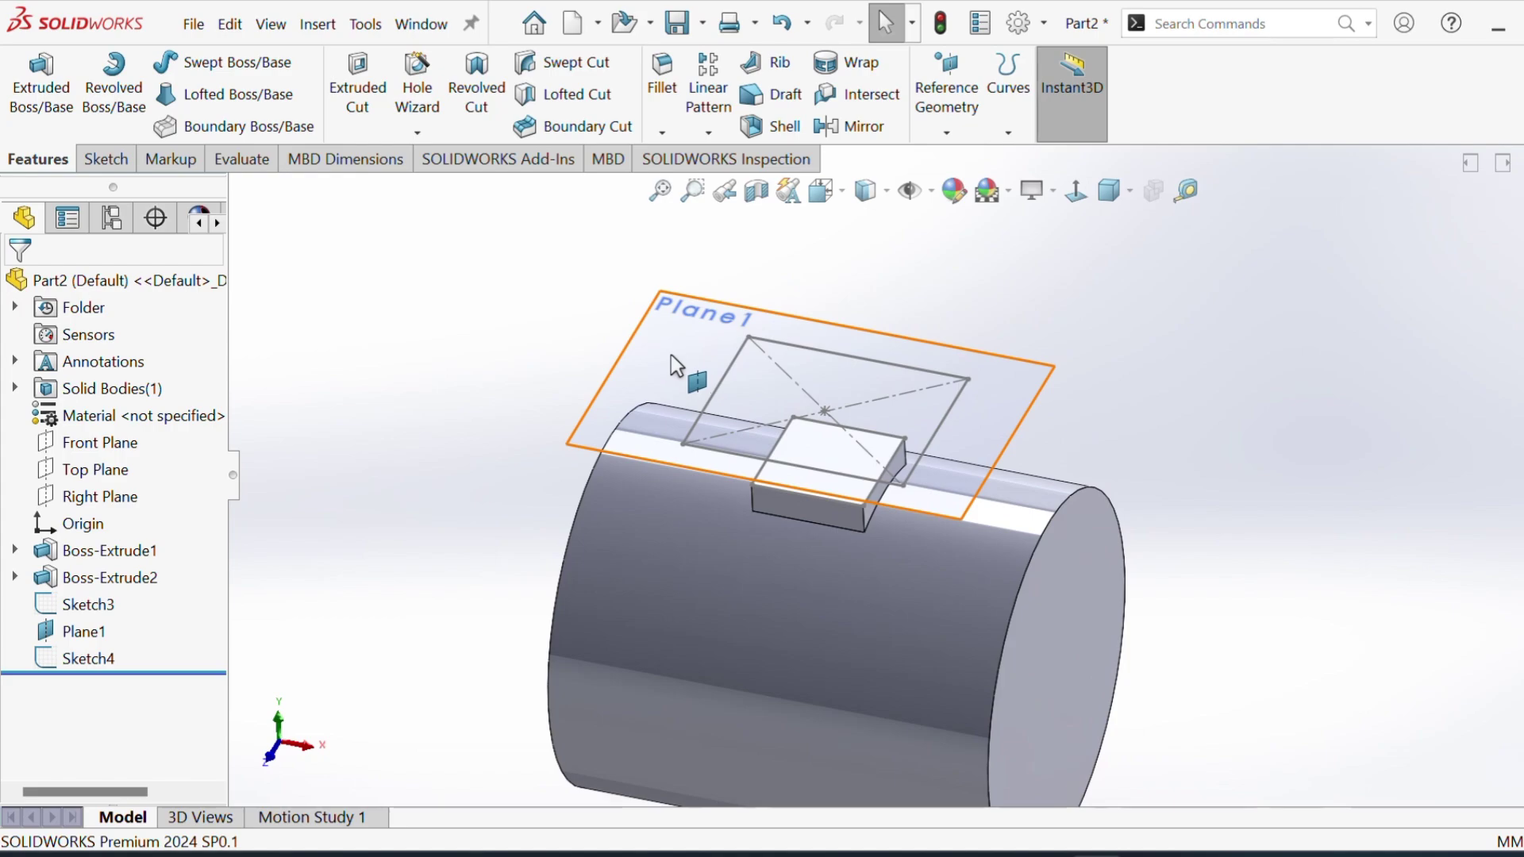
pyautogui.rightClick(670, 354)
pyautogui.click(770, 327)
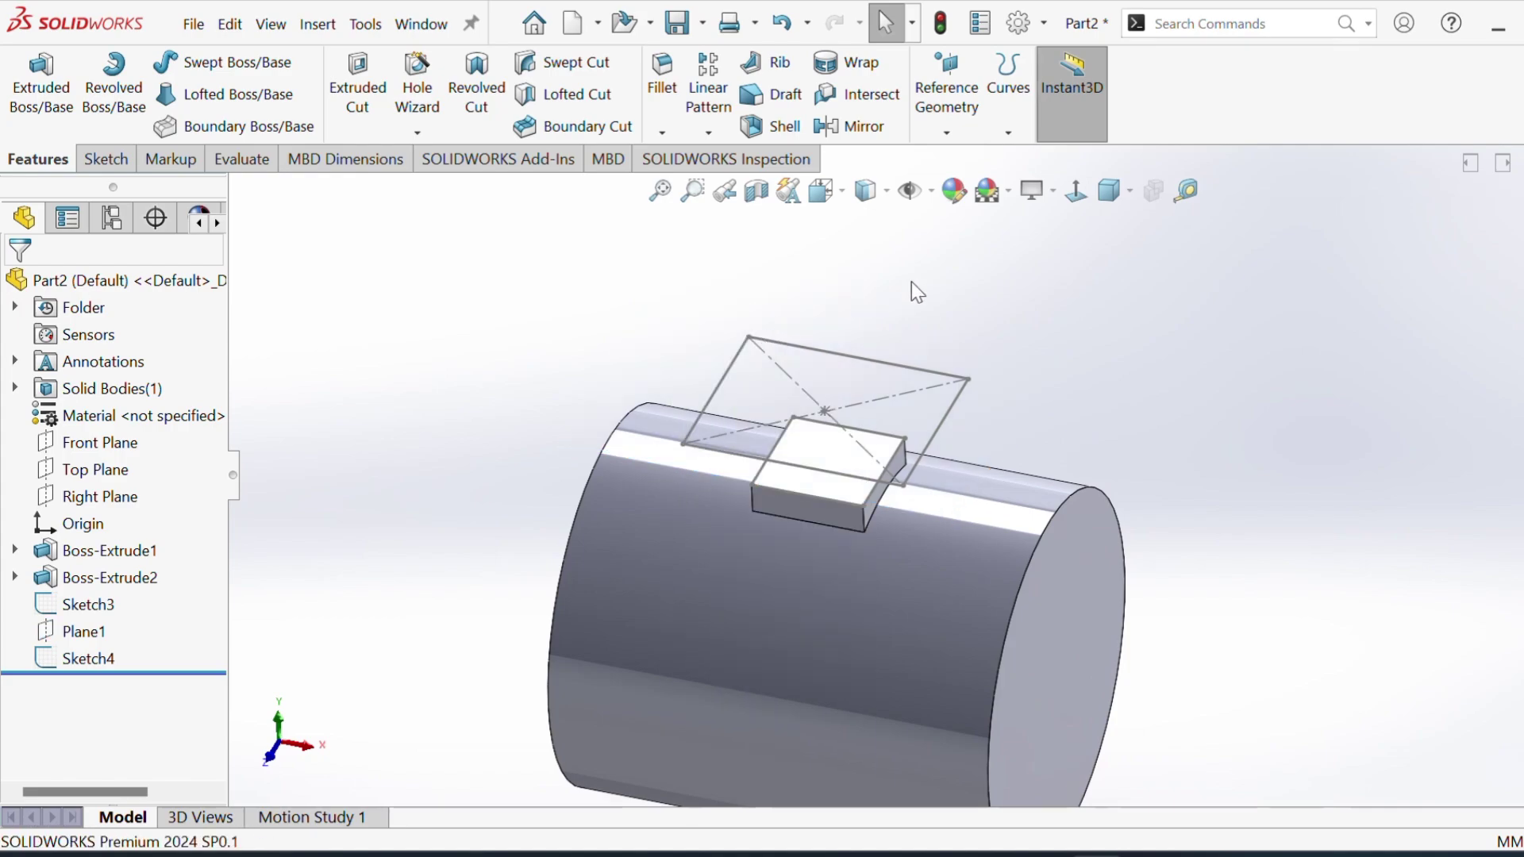
pyautogui.scroll(-1, 884, 442)
pyautogui.scroll(-2, 884, 442)
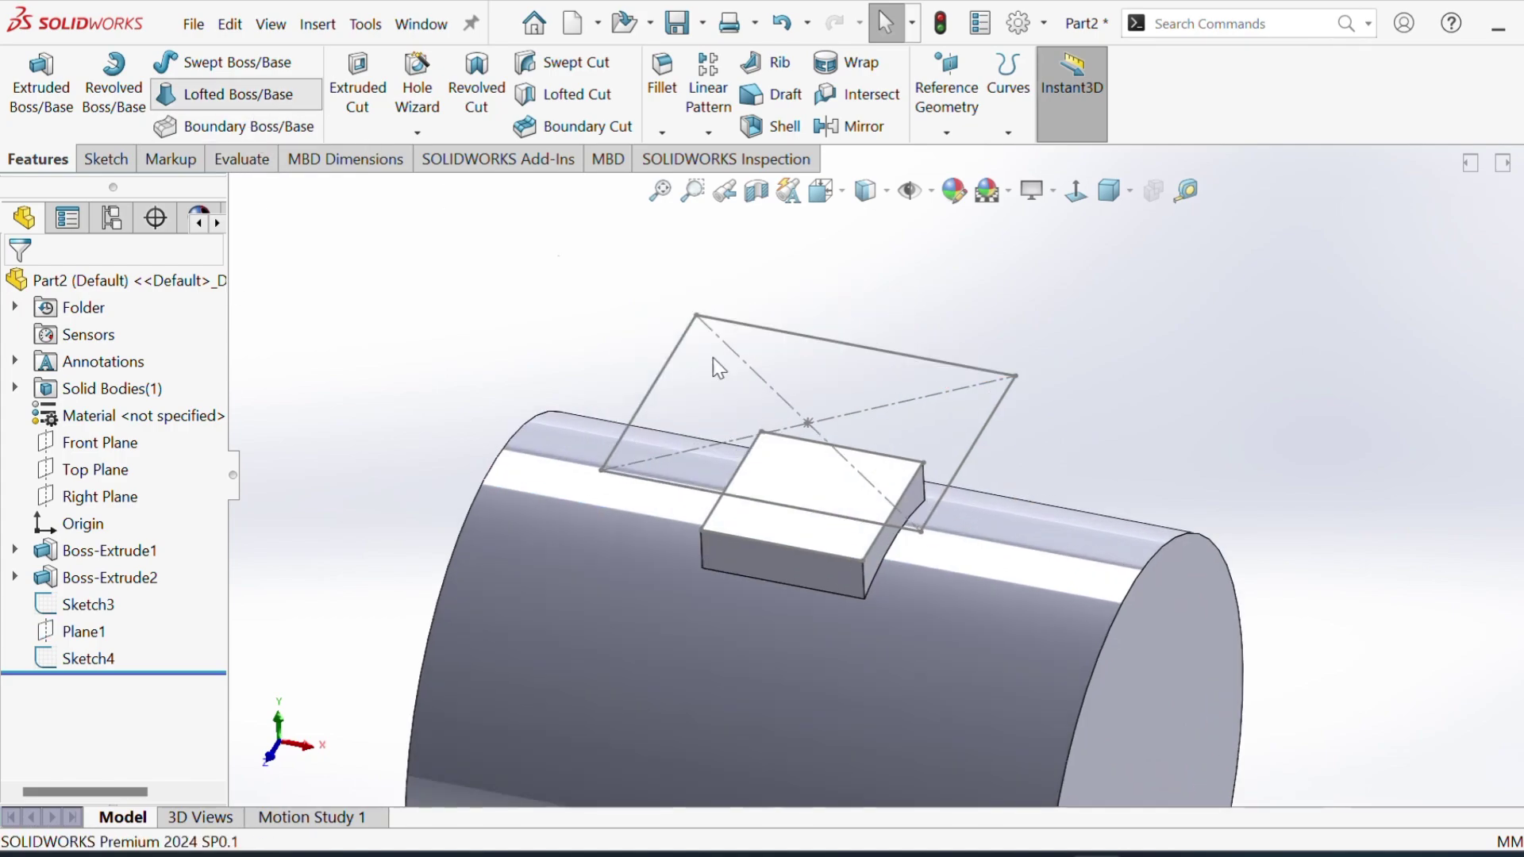
# Step: Loft from the boss top outline to the 150 × 120 rectangle, dragging the connector to remove the twist
pyautogui.moveTo(940, 603); pyautogui.dragTo(942, 488, button='middle')
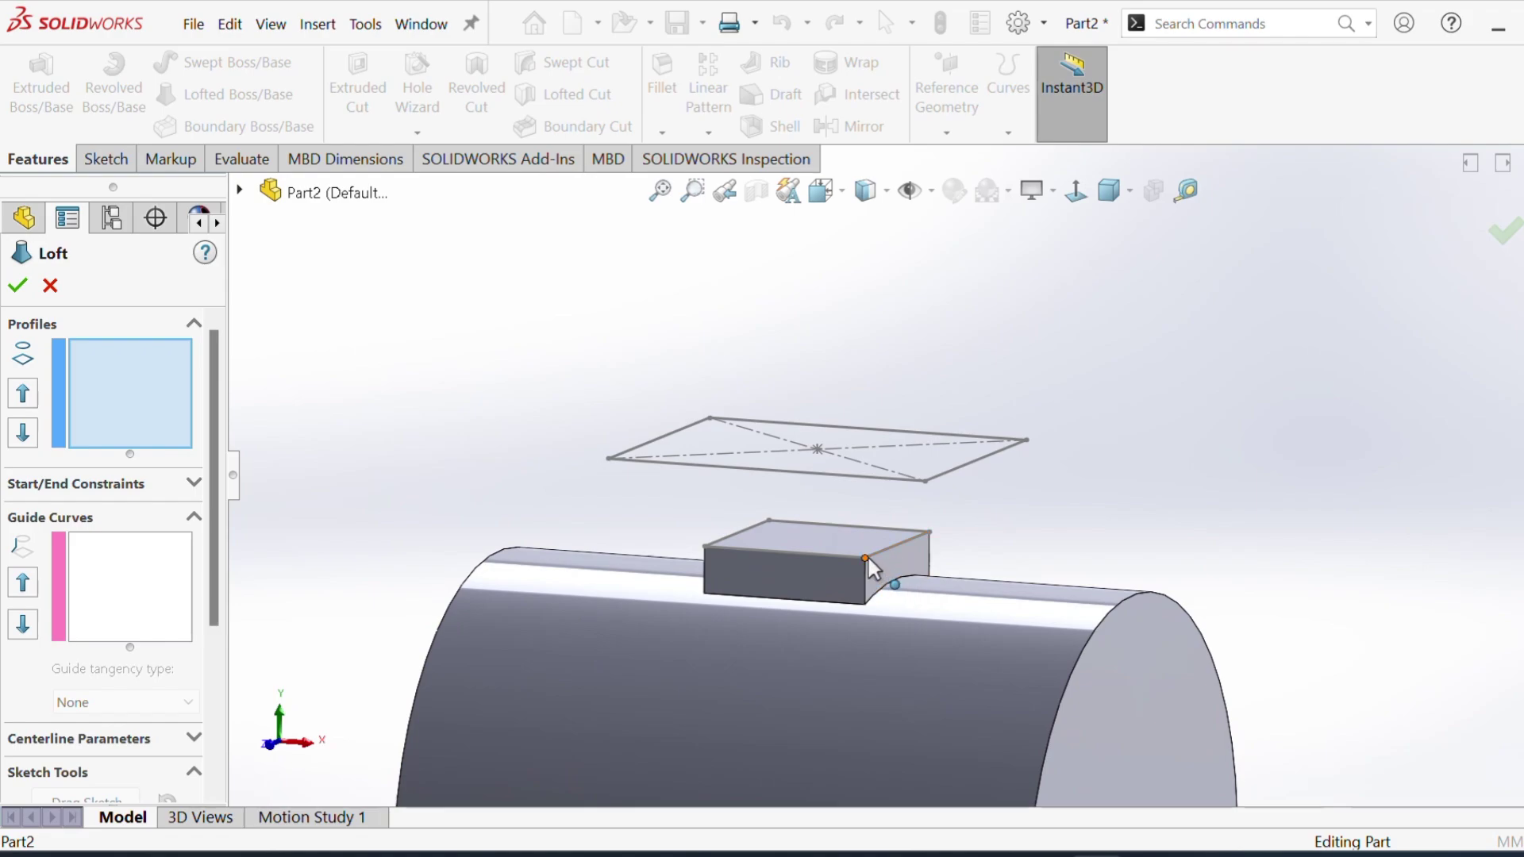
pyautogui.click(865, 559)
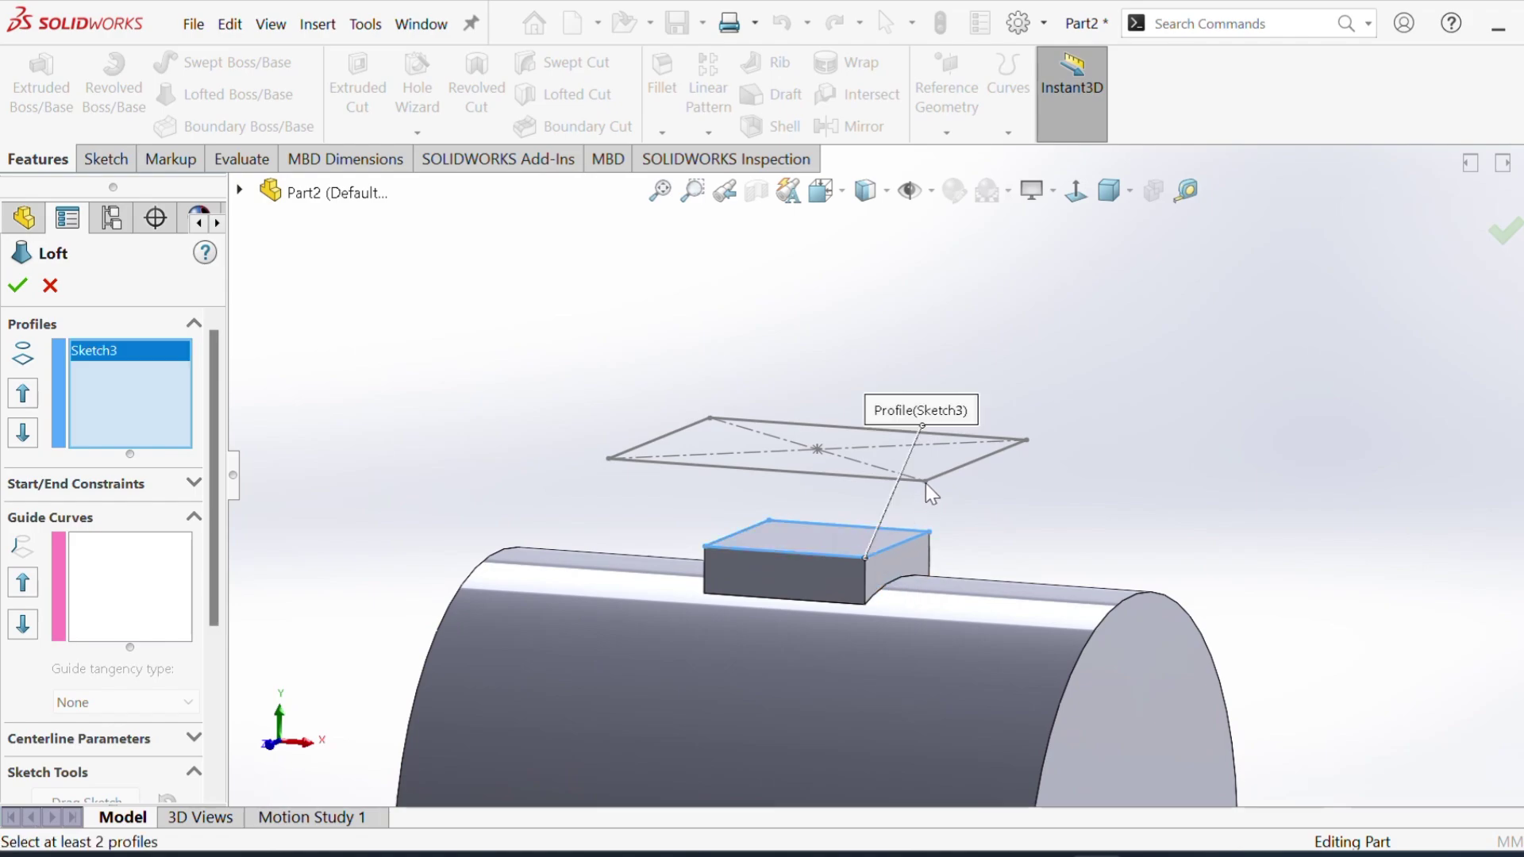
pyautogui.click(926, 481)
pyautogui.moveTo(933, 506); pyautogui.dragTo(665, 503, button='middle')
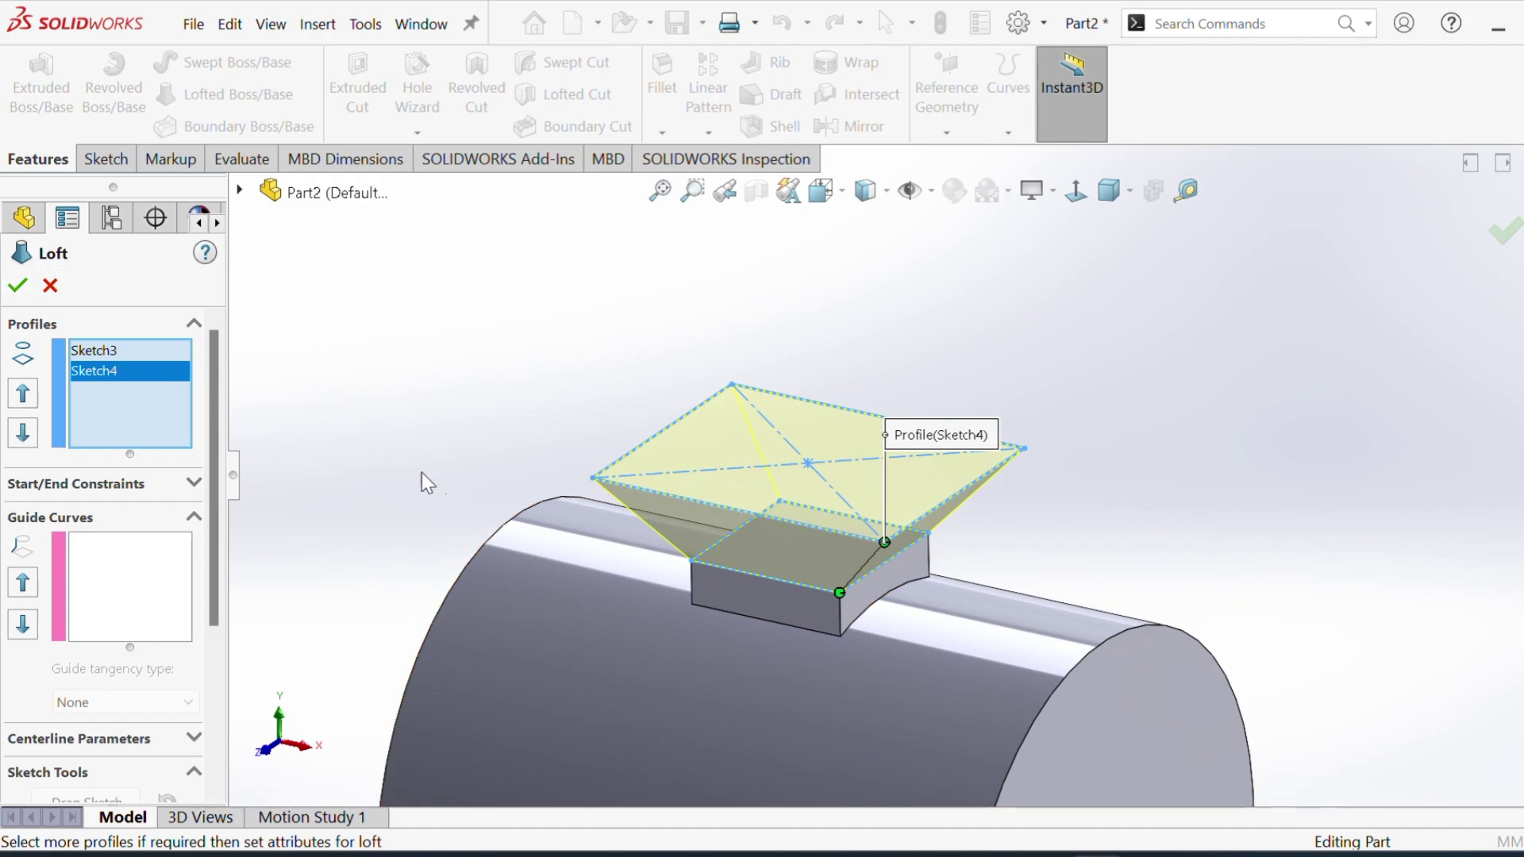
pyautogui.click(594, 480)
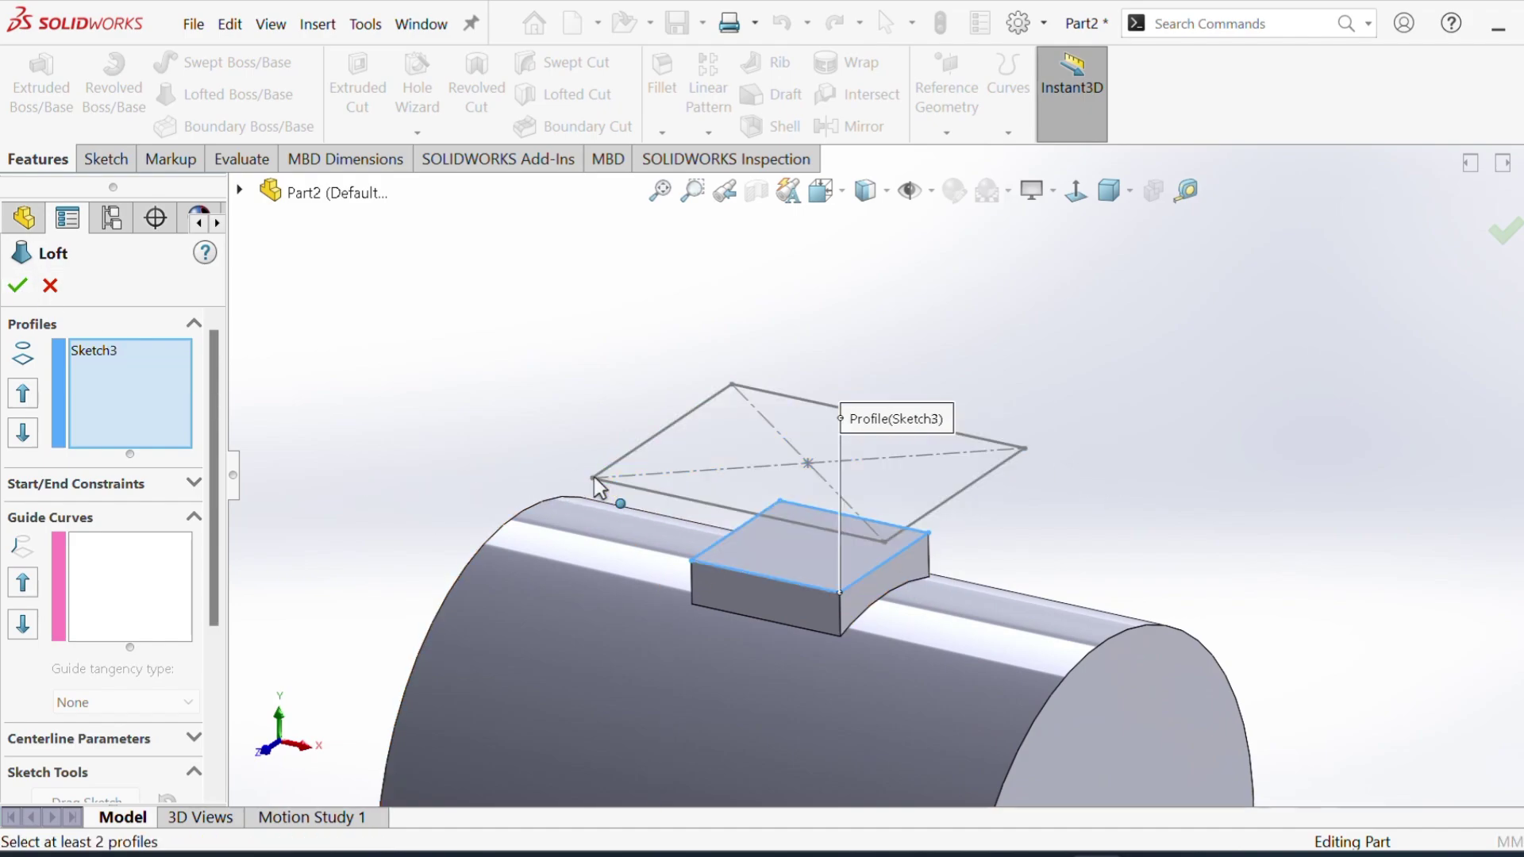
pyautogui.click(593, 479)
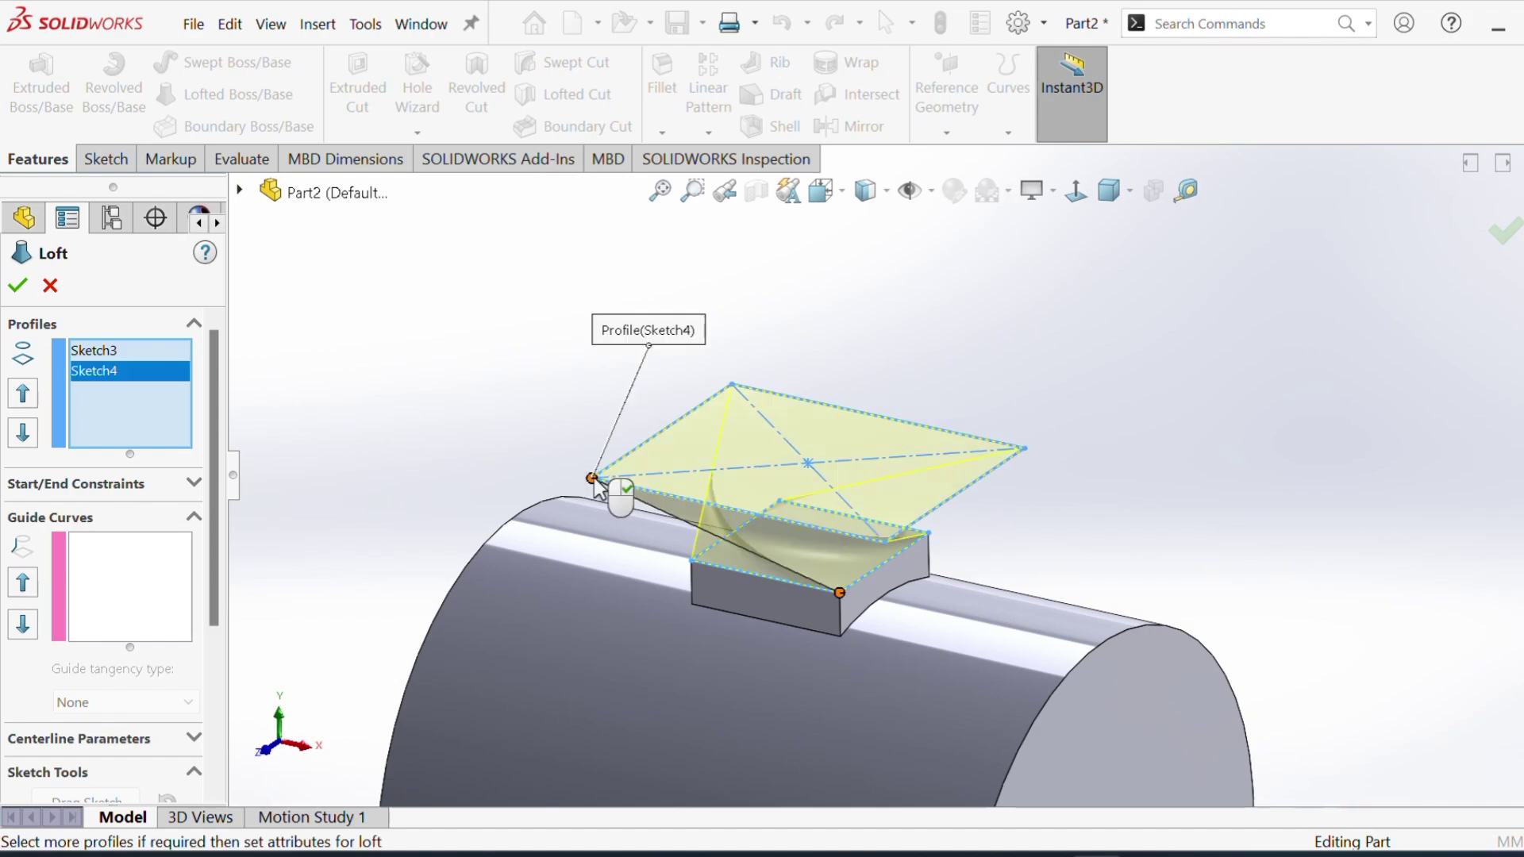
pyautogui.moveTo(708, 508)
pyautogui.mouseDown(button='middle')
pyautogui.moveTo(762, 381)
pyautogui.moveTo(820, 398)
pyautogui.moveTo(748, 398)
pyautogui.moveTo(665, 486)
pyautogui.mouseUp(button='middle')
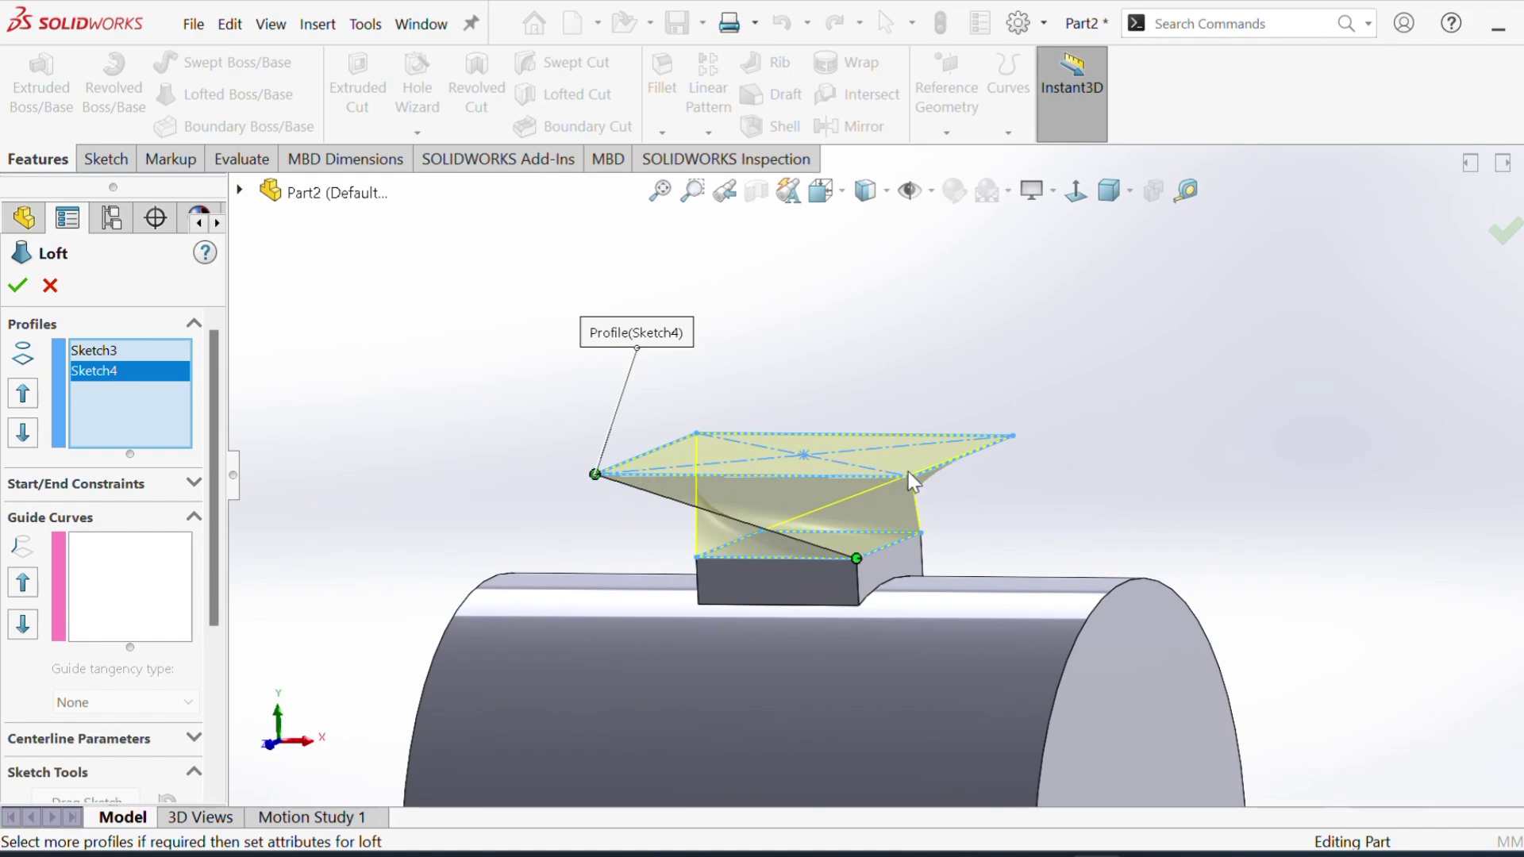
pyautogui.moveTo(595, 474); pyautogui.dragTo(853, 475)
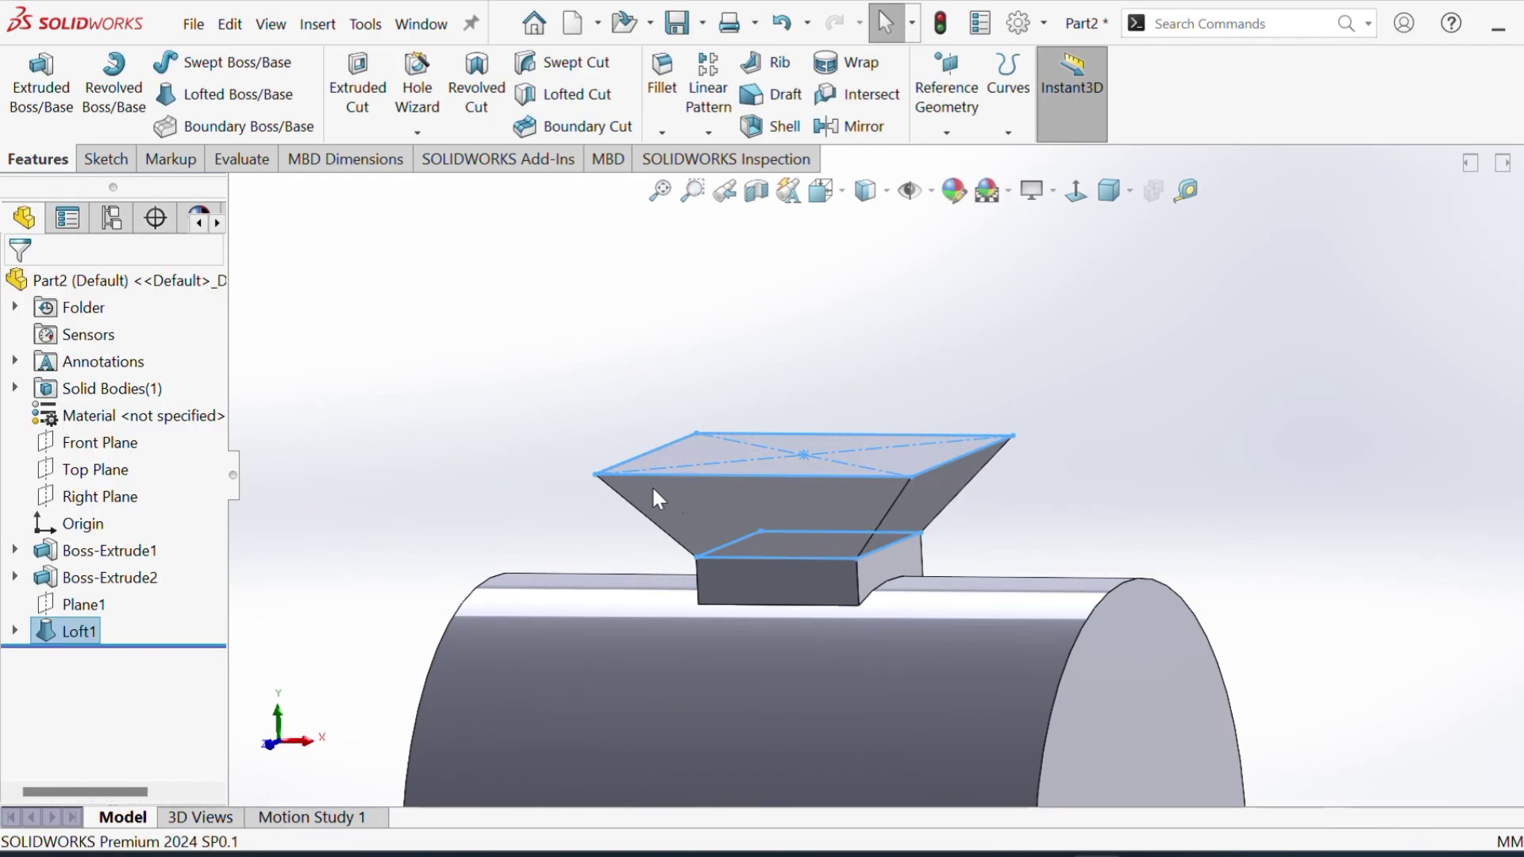
# Step: Convert the hopper top face outline into Sketch5 and fit the model in view
pyautogui.moveTo(645, 503); pyautogui.dragTo(762, 428, button='middle')
pyautogui.click(758, 425)
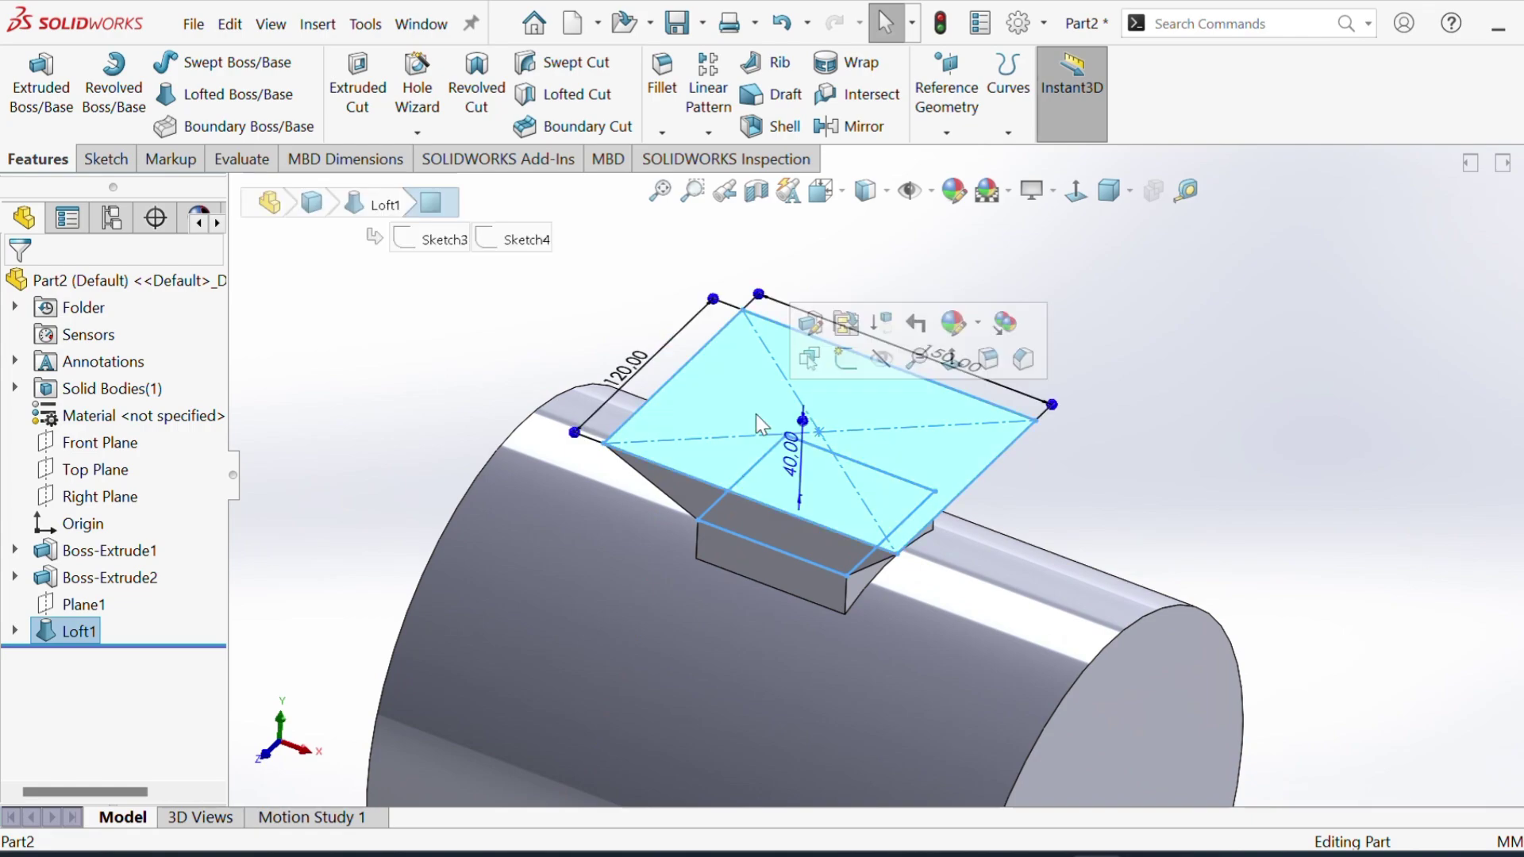
pyautogui.click(846, 359)
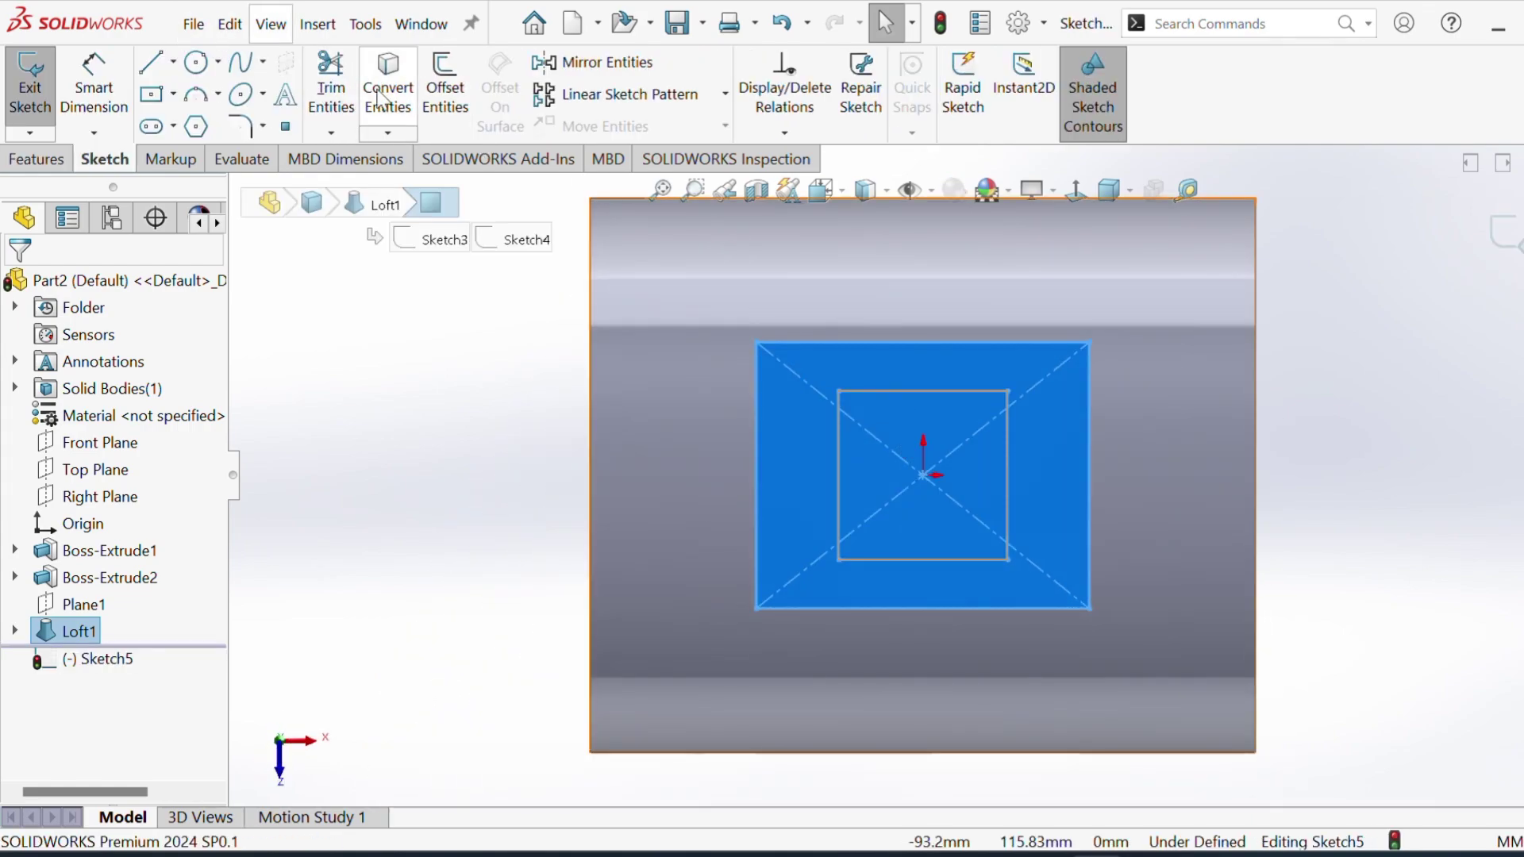
pyautogui.click(407, 121)
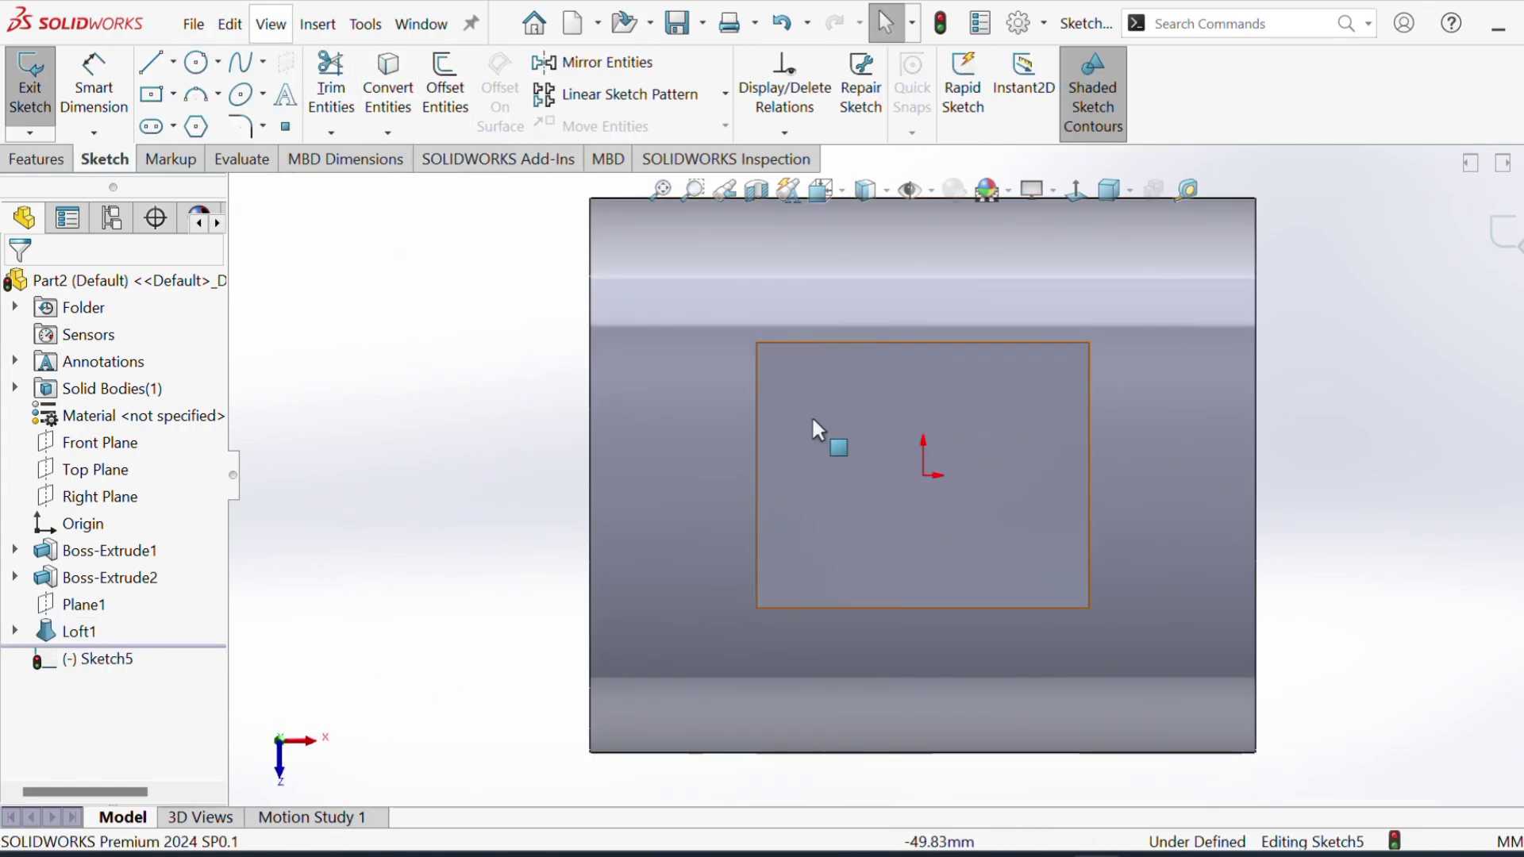
pyautogui.click(790, 407)
pyautogui.click(387, 87)
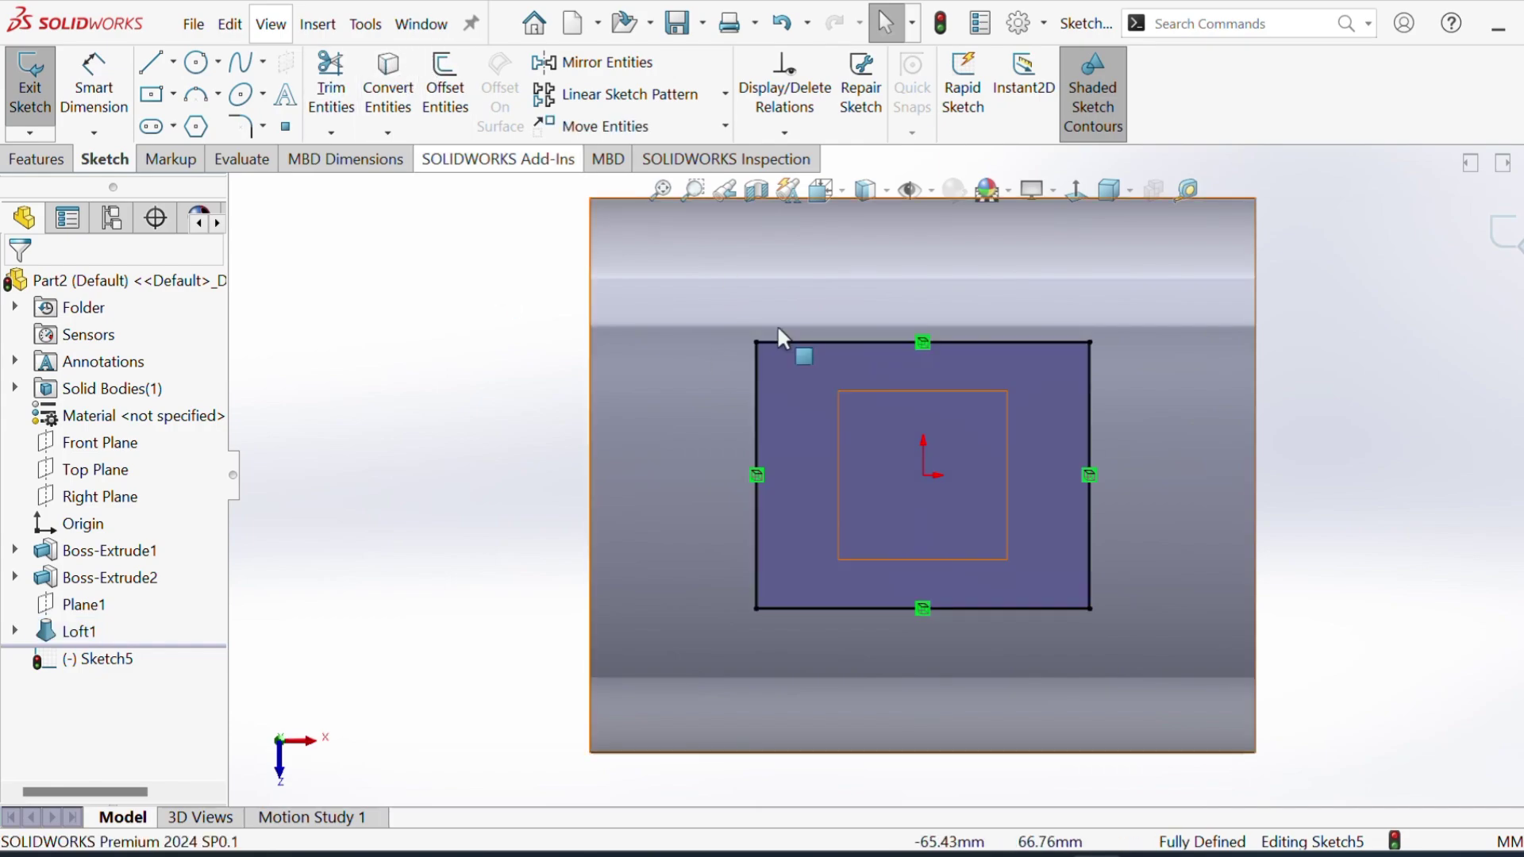
pyautogui.moveTo(789, 340); pyautogui.dragTo(815, 238, button='middle')
pyautogui.hotkey('ctrl', '4')
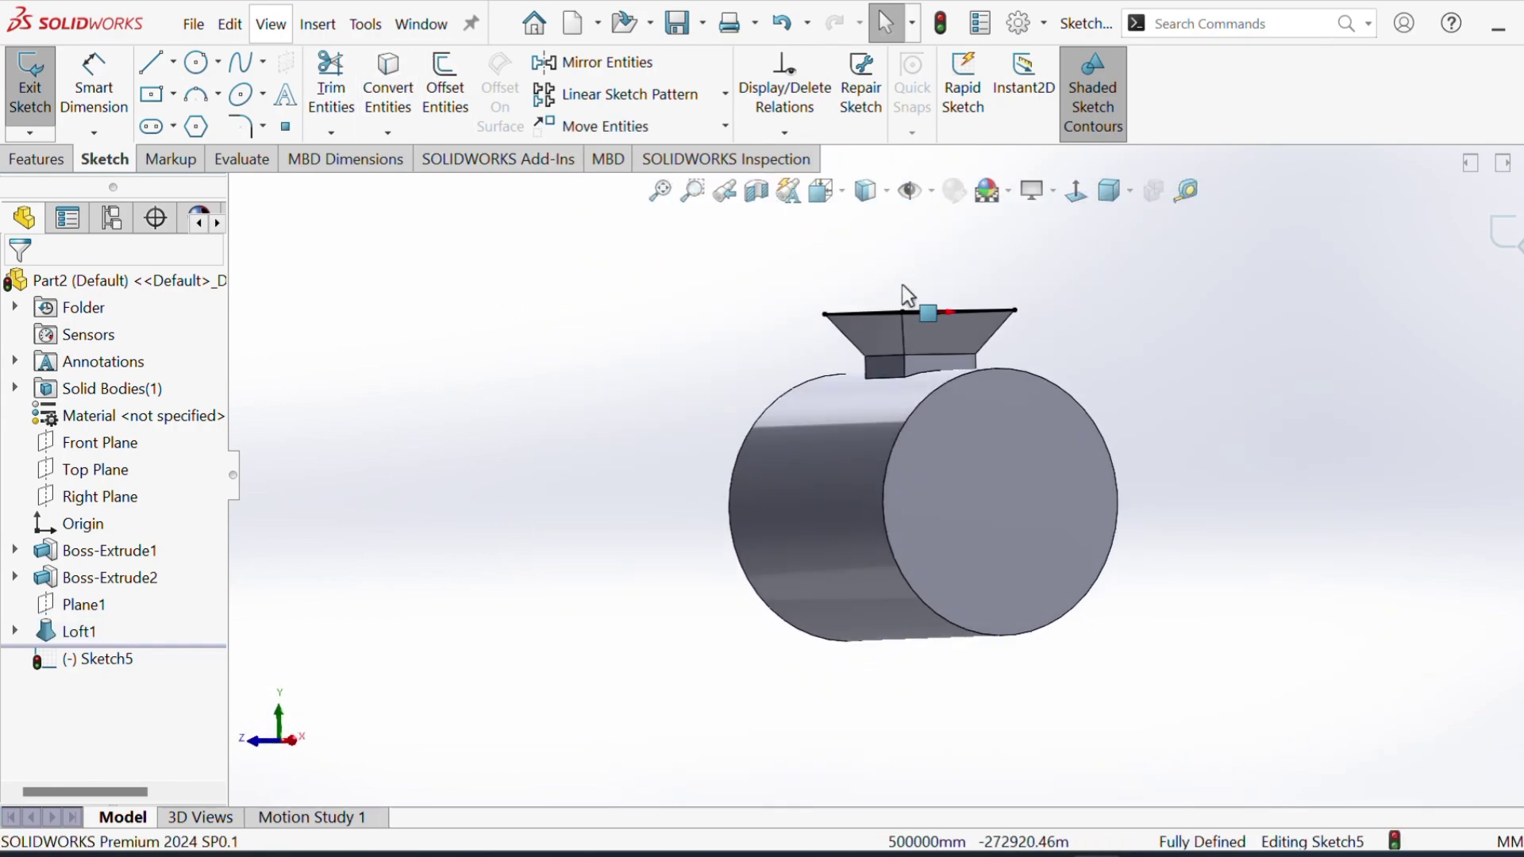
# Step: Extrude Sketch5 50 mm Blind as a collar merged onto the hopper top
pyautogui.scroll(-1, 917, 337)
pyautogui.click(54, 163)
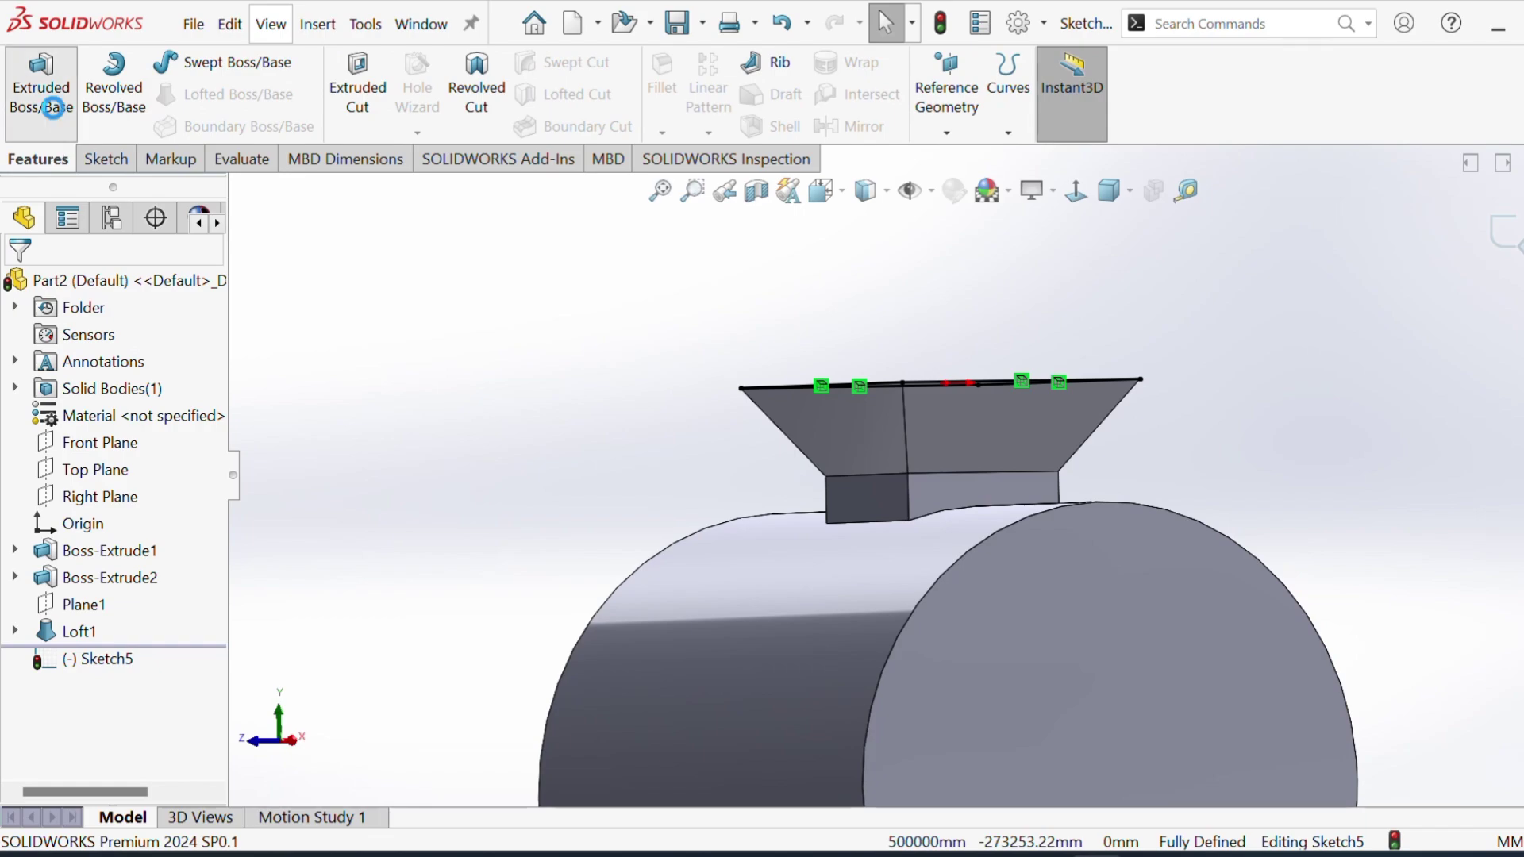
pyautogui.click(41, 80)
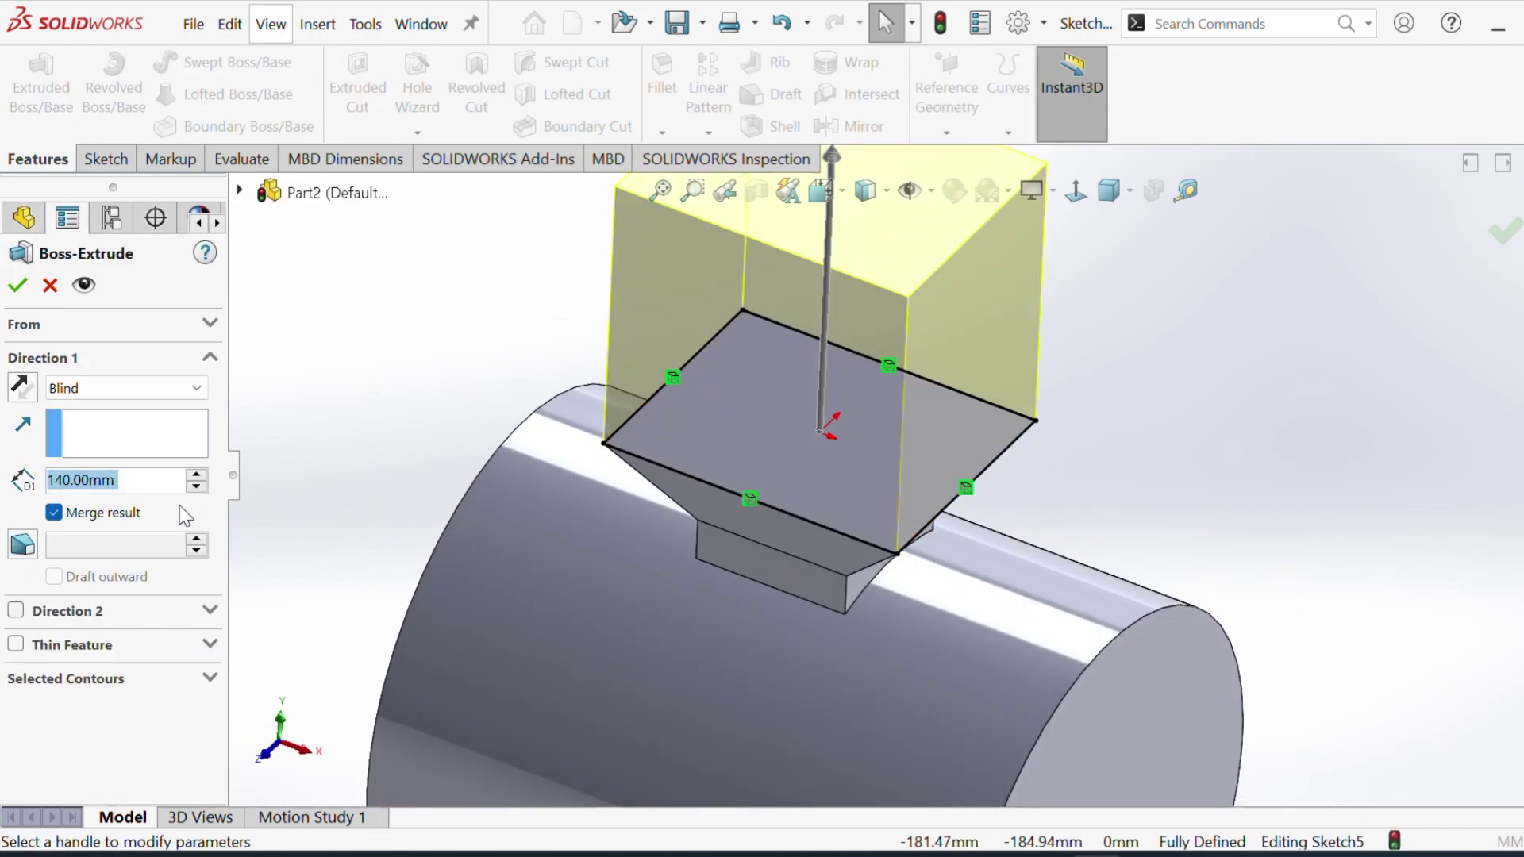
pyautogui.write('5')
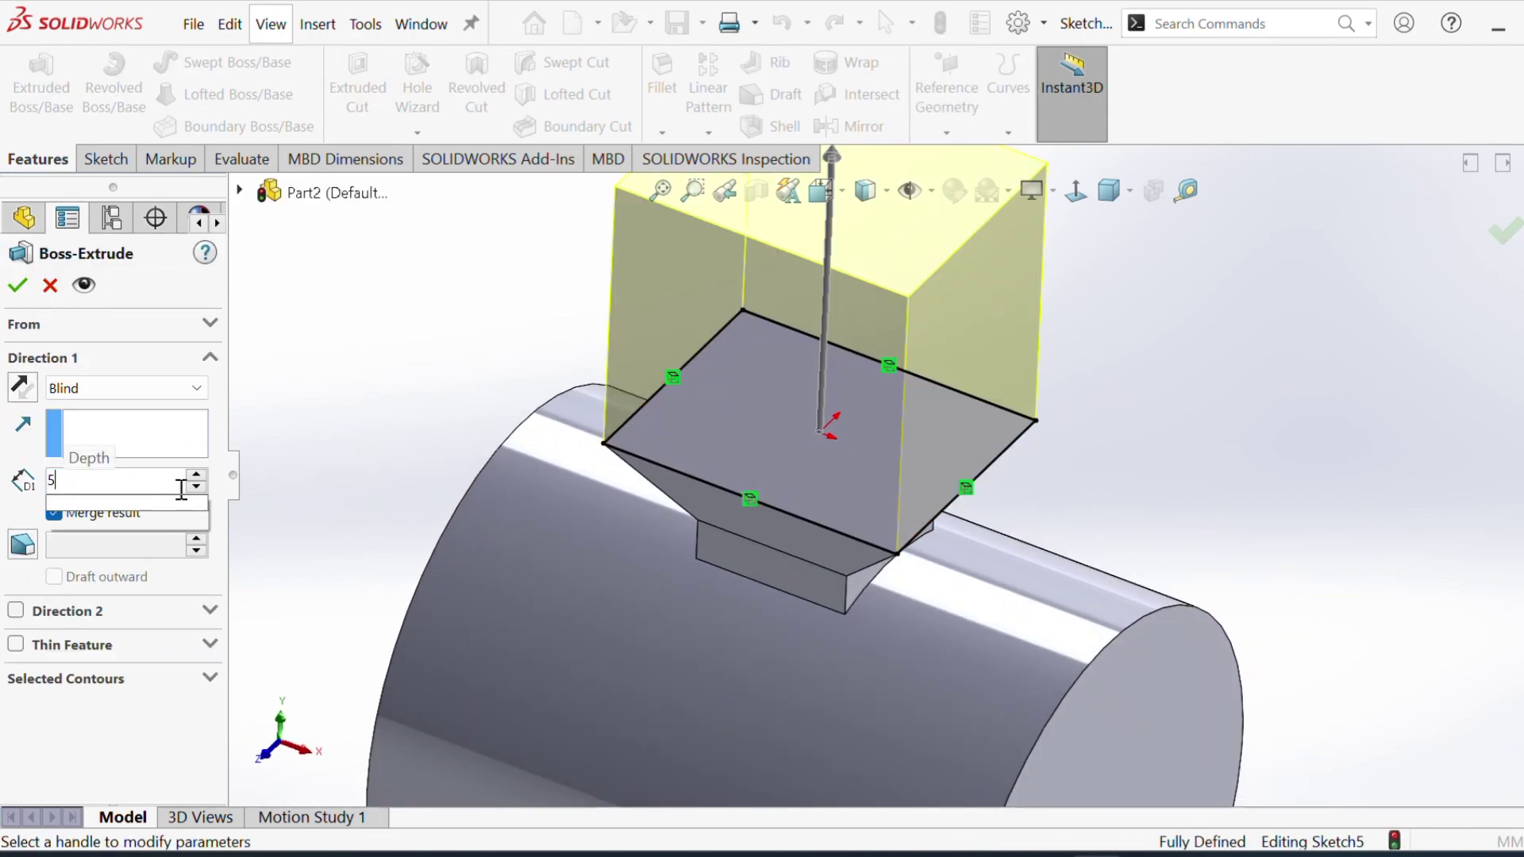
pyautogui.write('0')
pyautogui.press('Return')
pyautogui.moveTo(774, 433); pyautogui.dragTo(726, 342, button='middle')
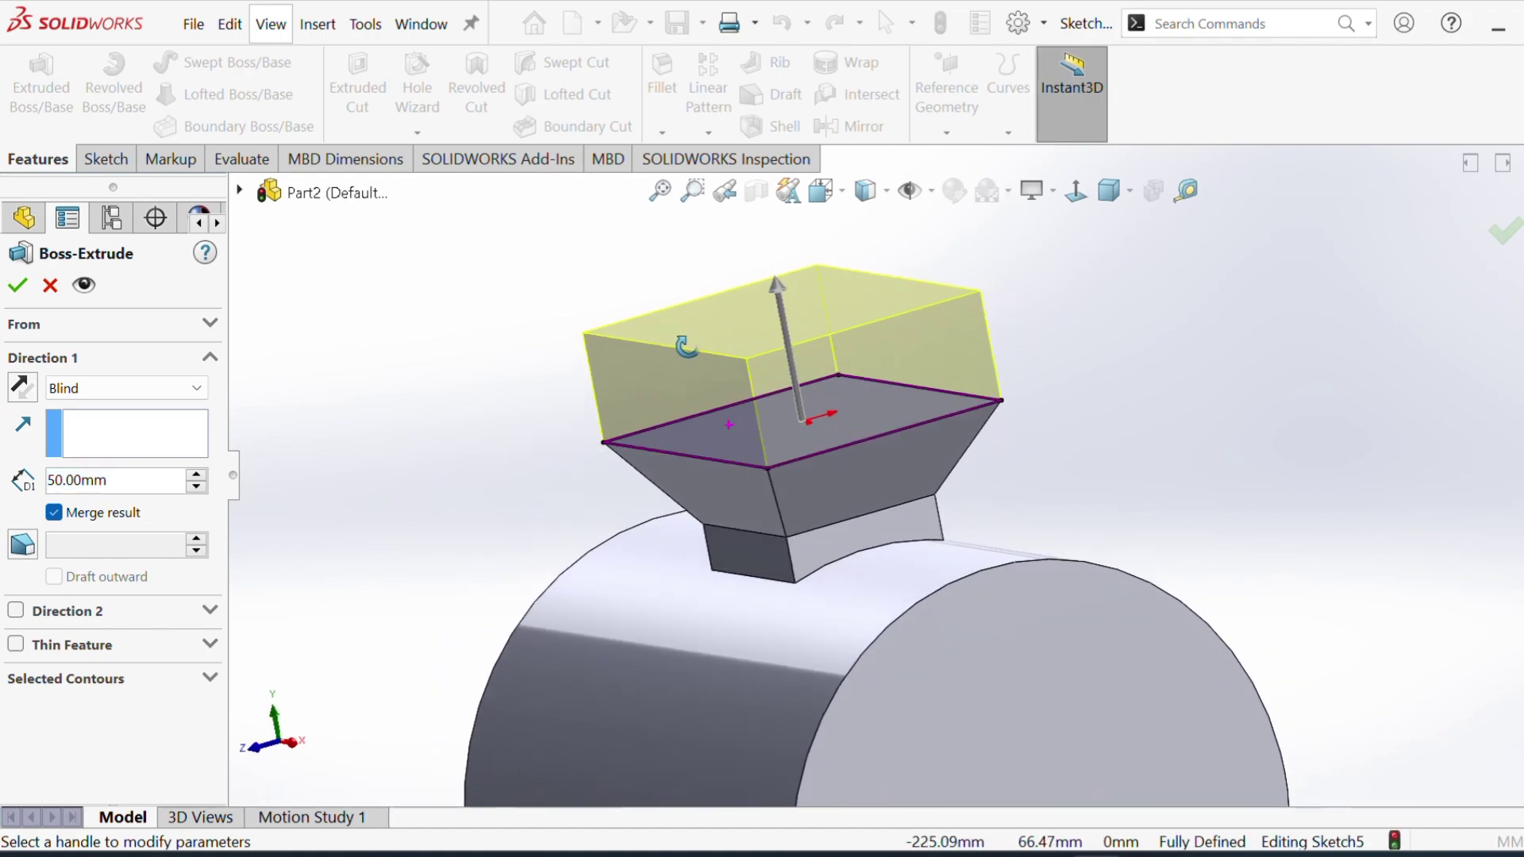
pyautogui.scroll(-2, 726, 342)
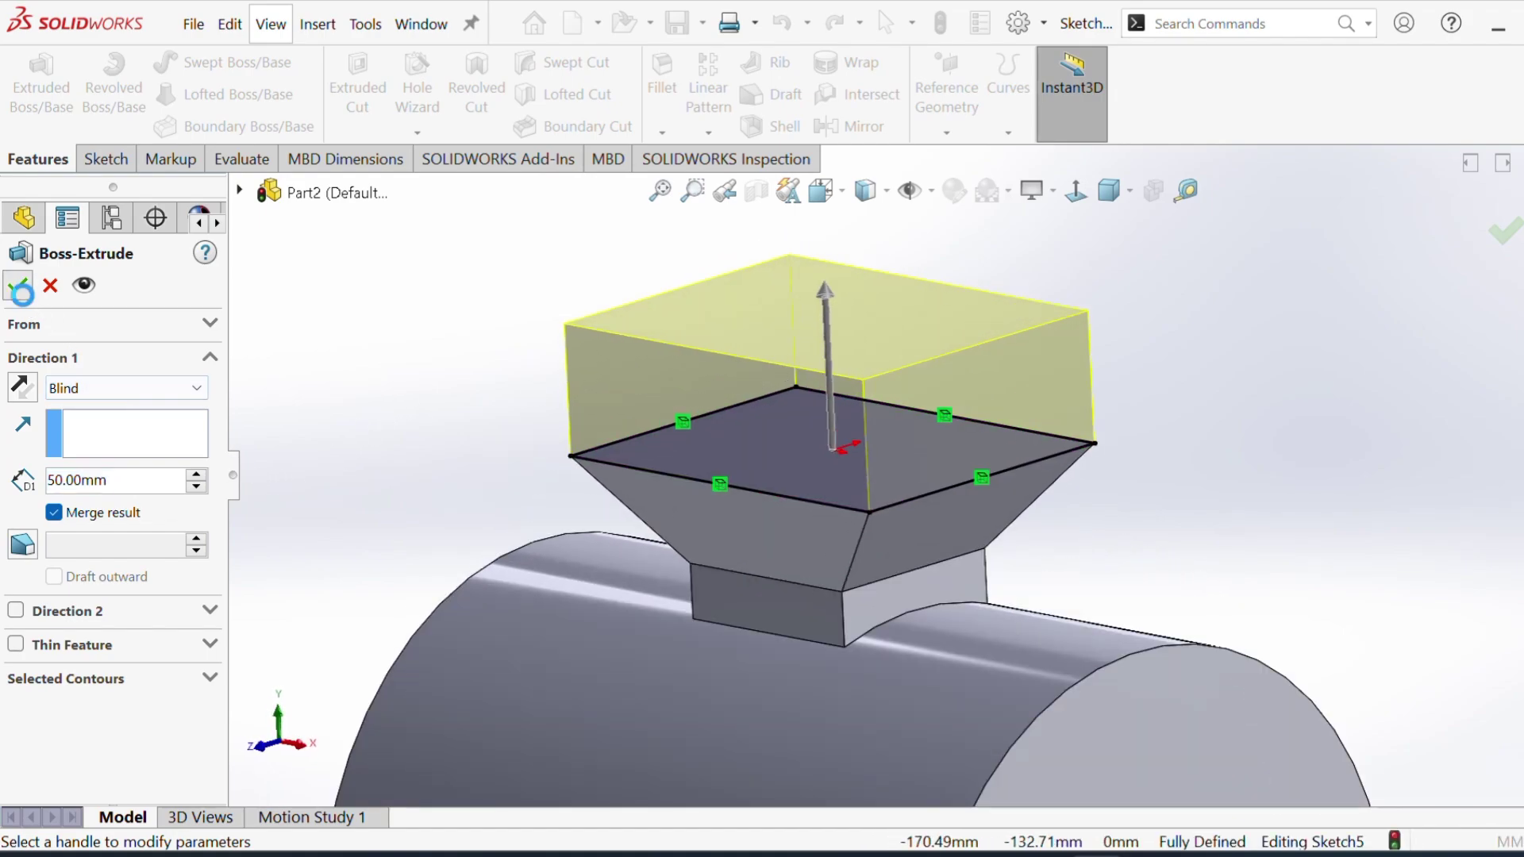
pyautogui.press('Return')
pyautogui.scroll(3, 910, 585)
pyautogui.moveTo(911, 584)
pyautogui.mouseDown(button='middle')
pyautogui.moveTo(947, 549)
pyautogui.moveTo(956, 755)
pyautogui.mouseUp(button='middle')
pyautogui.click(973, 706)
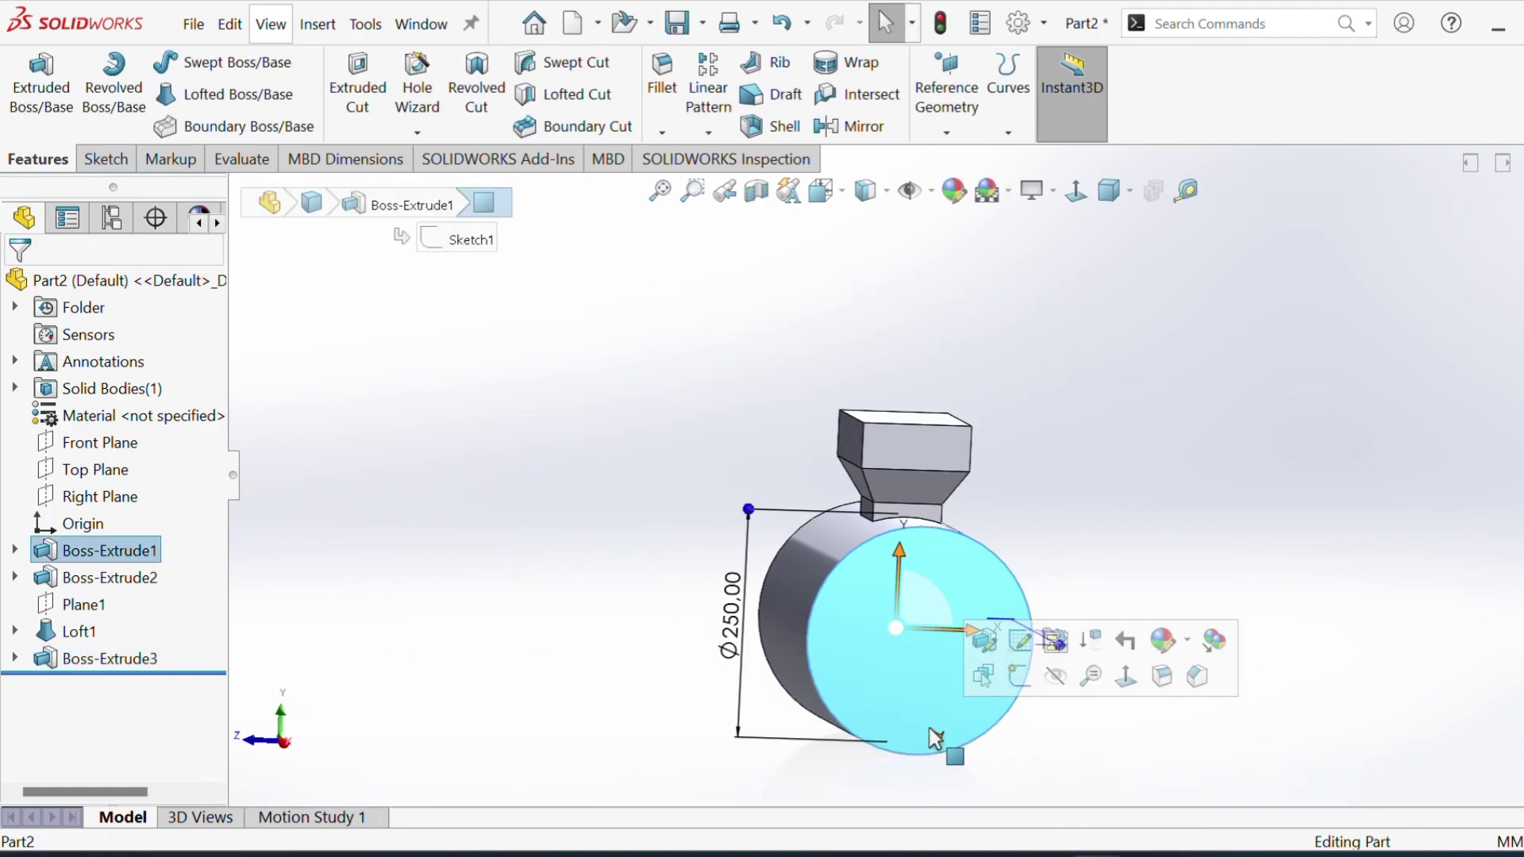
# Step: Start a sketch on the drum's end face and delete the converted edge circle
pyautogui.click(1018, 689)
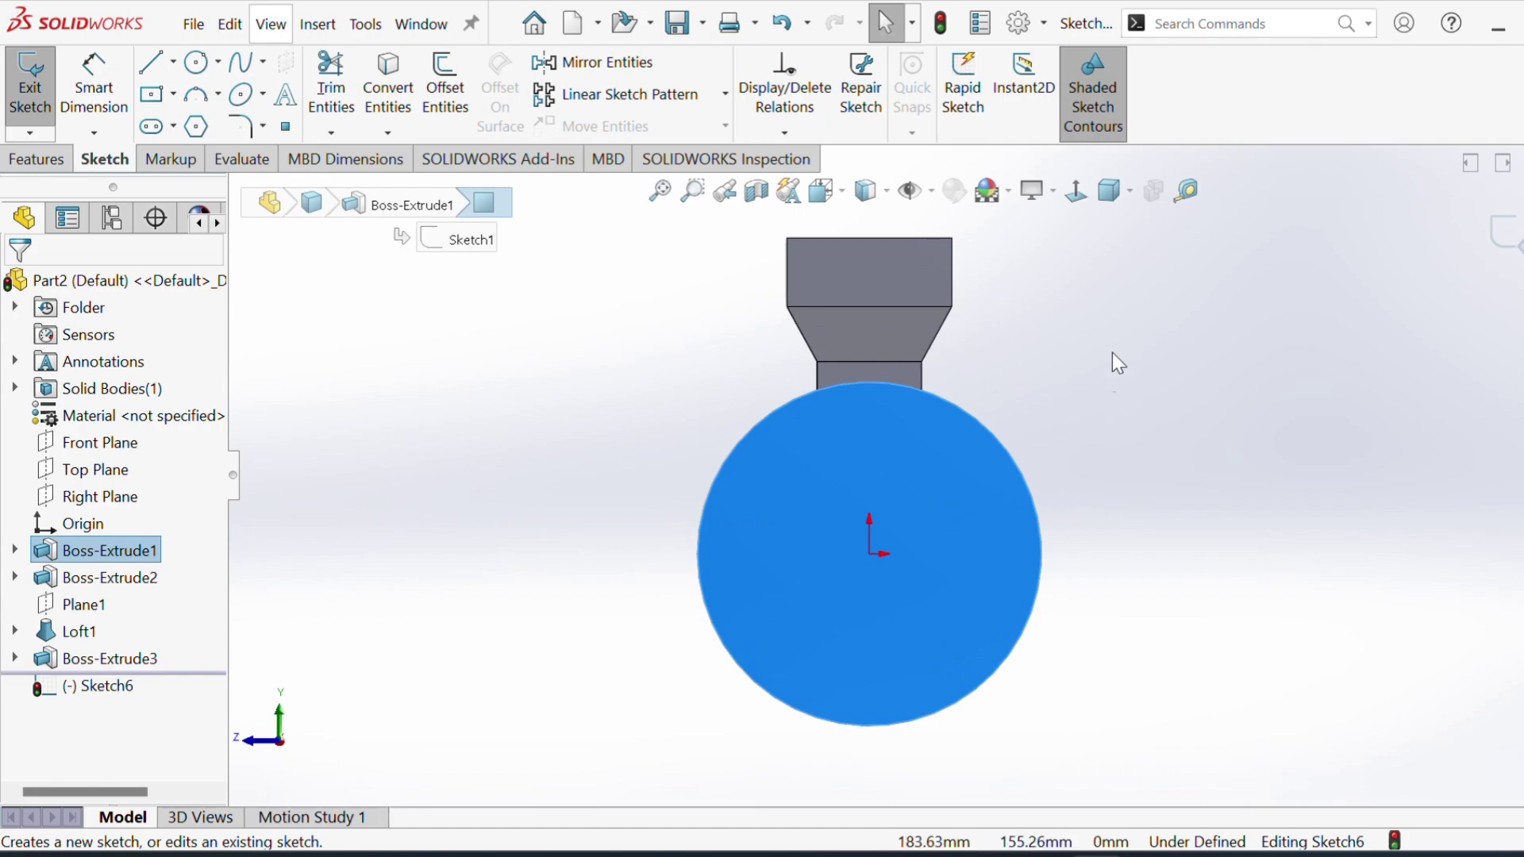
pyautogui.scroll(-2, 906, 639)
pyautogui.scroll(1, 875, 660)
pyautogui.scroll(-2, 682, 474)
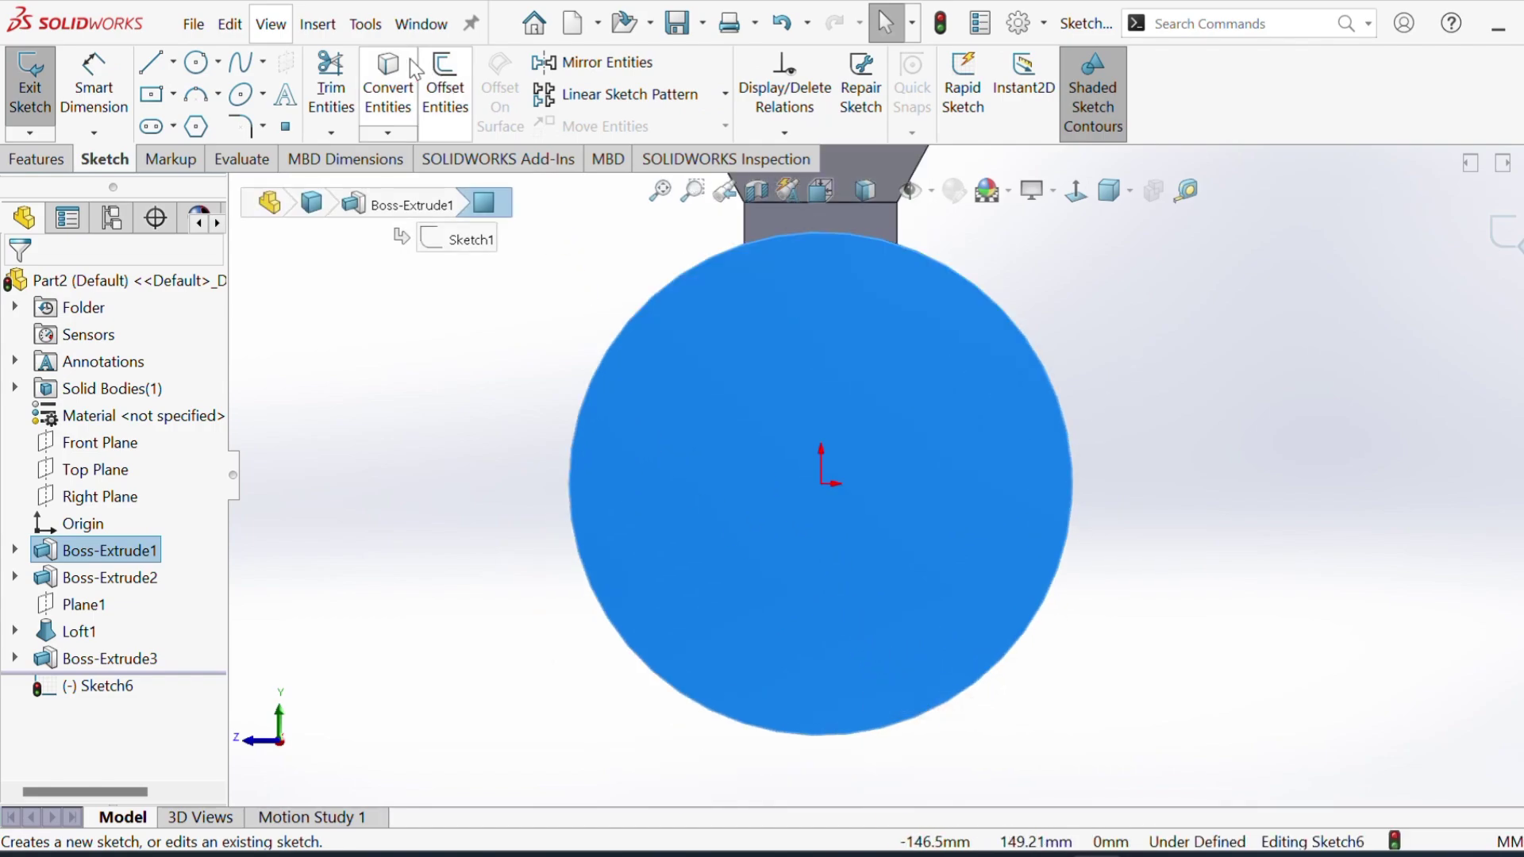
pyautogui.click(409, 89)
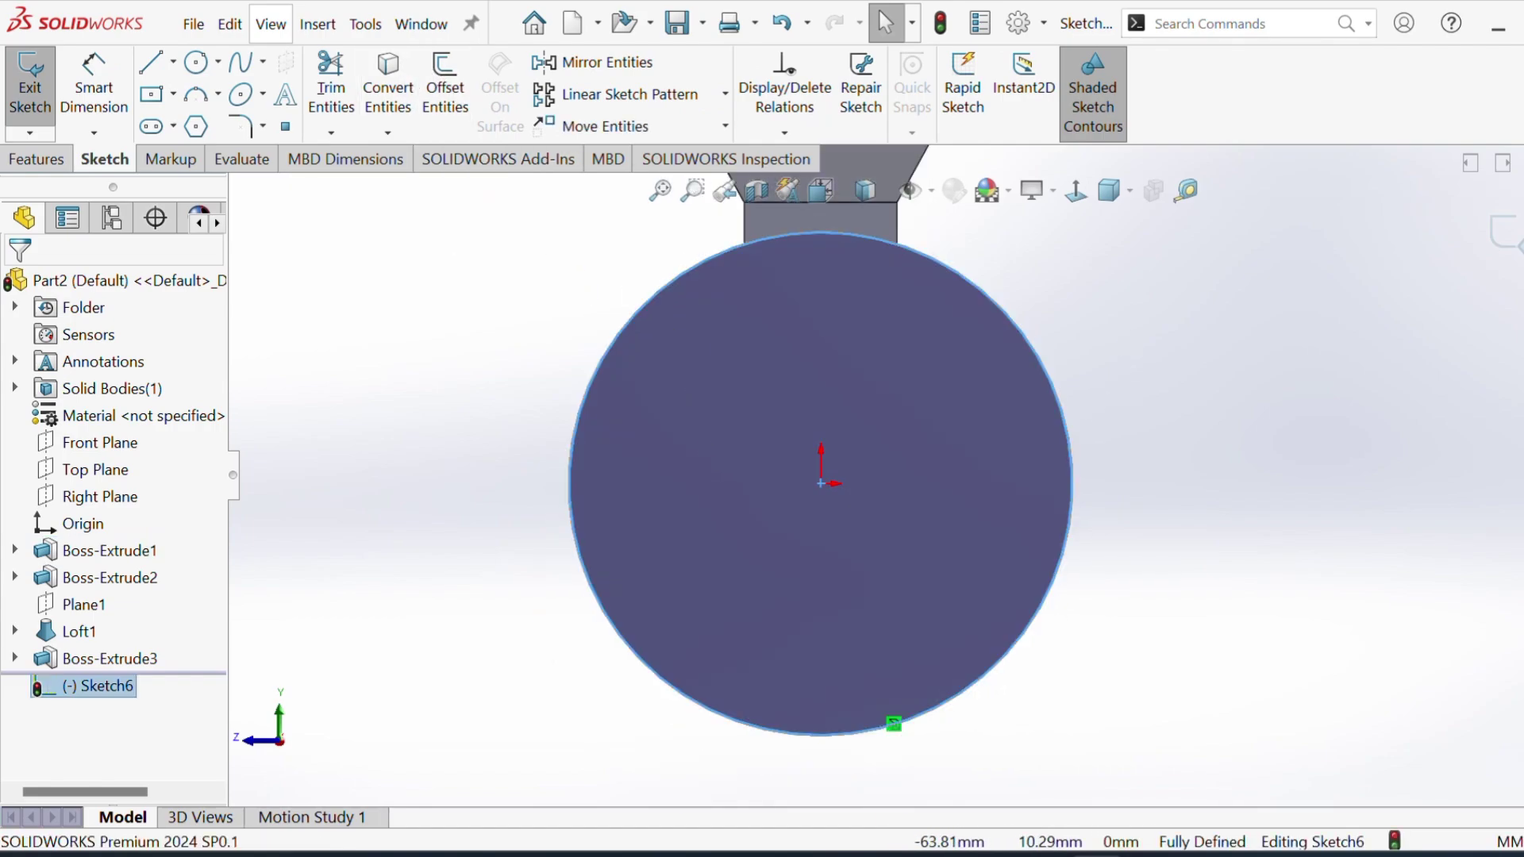
pyautogui.click(504, 456)
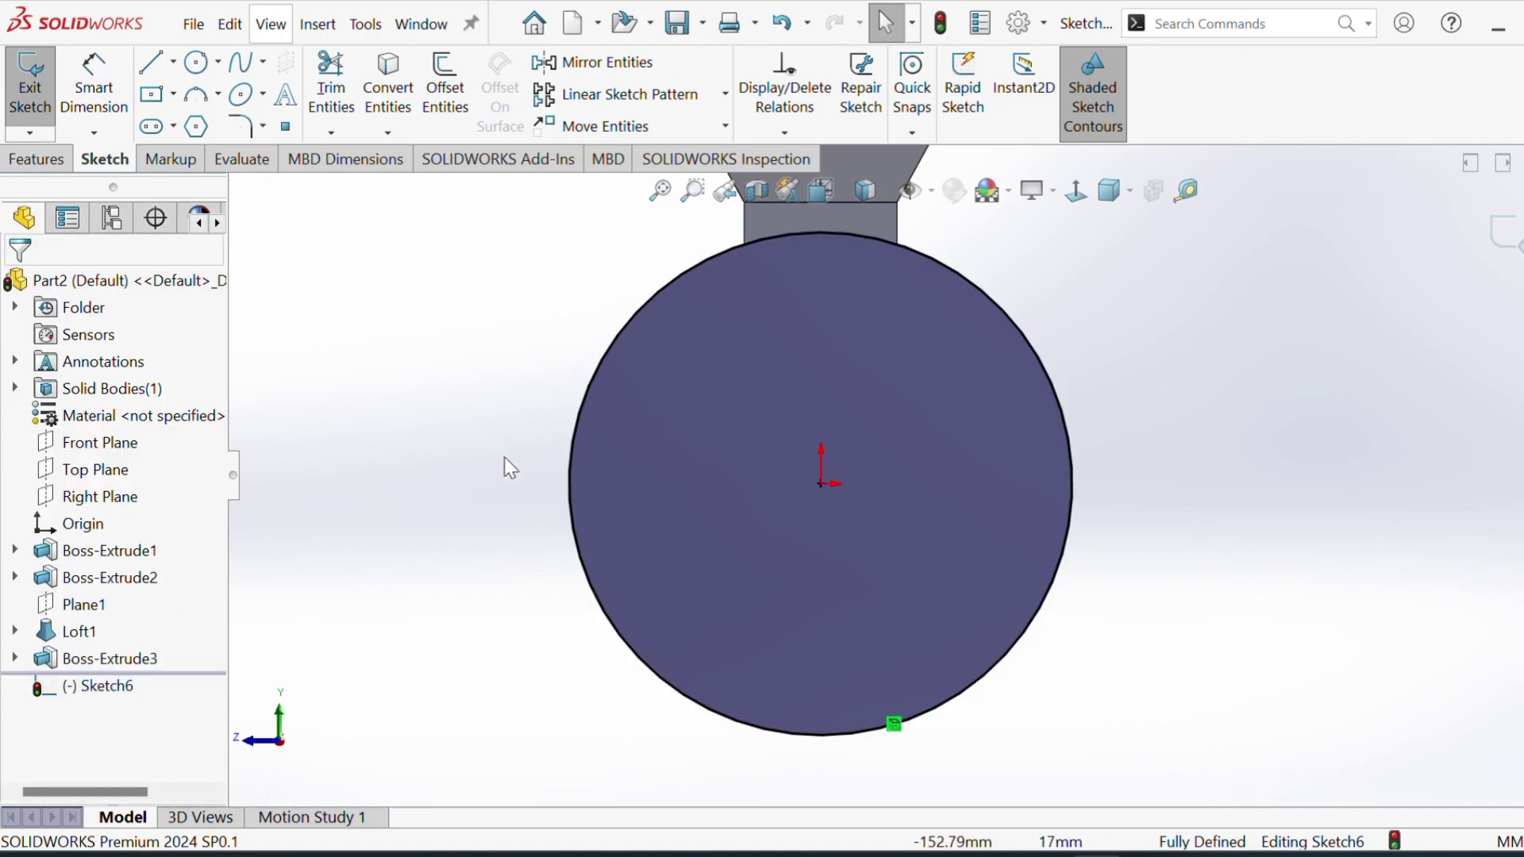
pyautogui.click(608, 433)
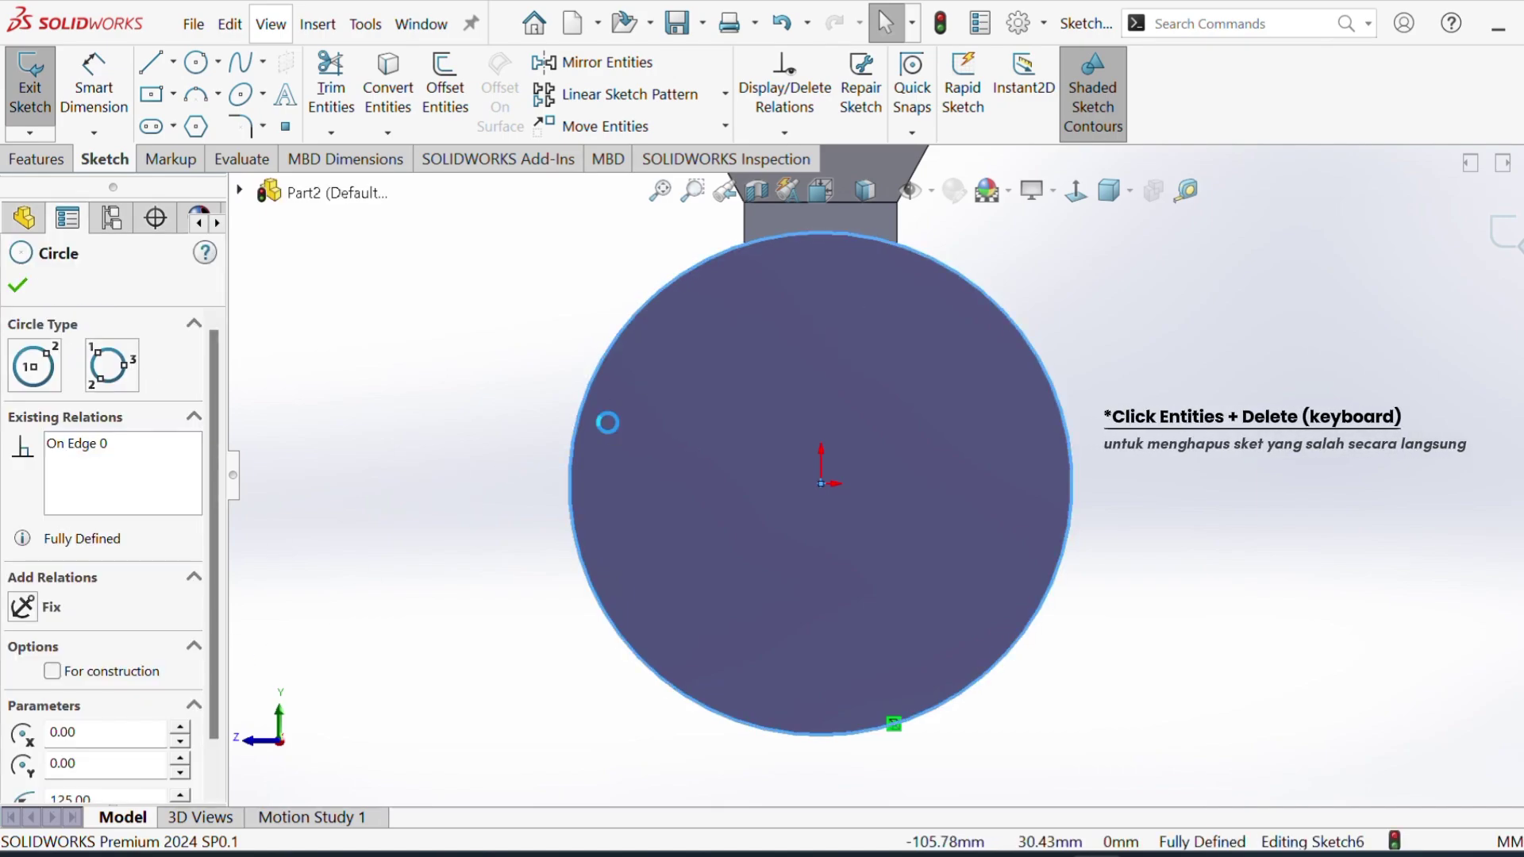
pyautogui.press('Delete')
# Step: Offset the end face's edge, then delete the unwanted offset circle
pyautogui.click(461, 115)
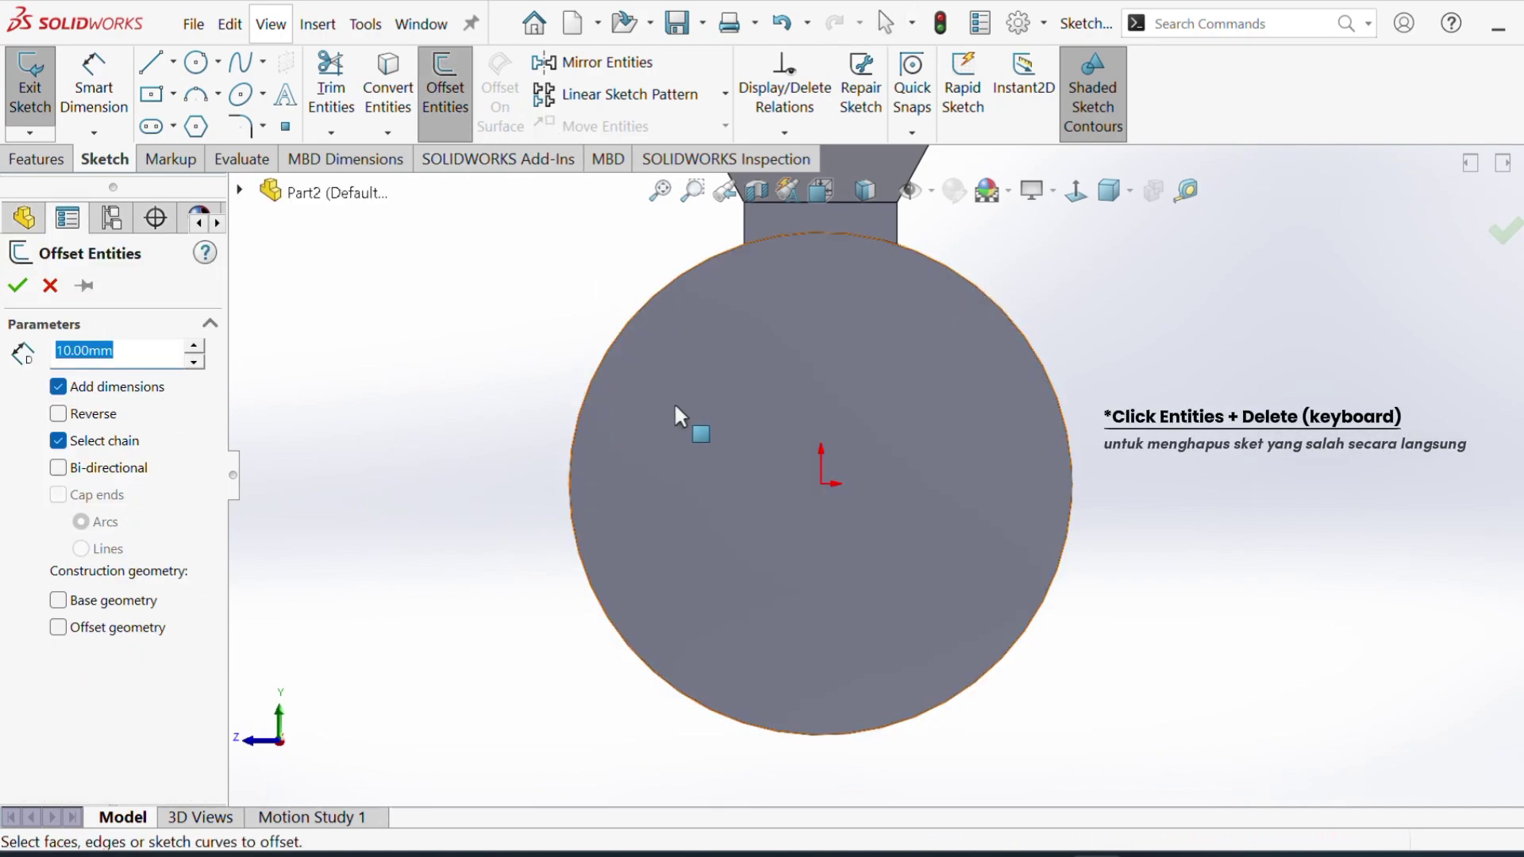
pyautogui.click(632, 433)
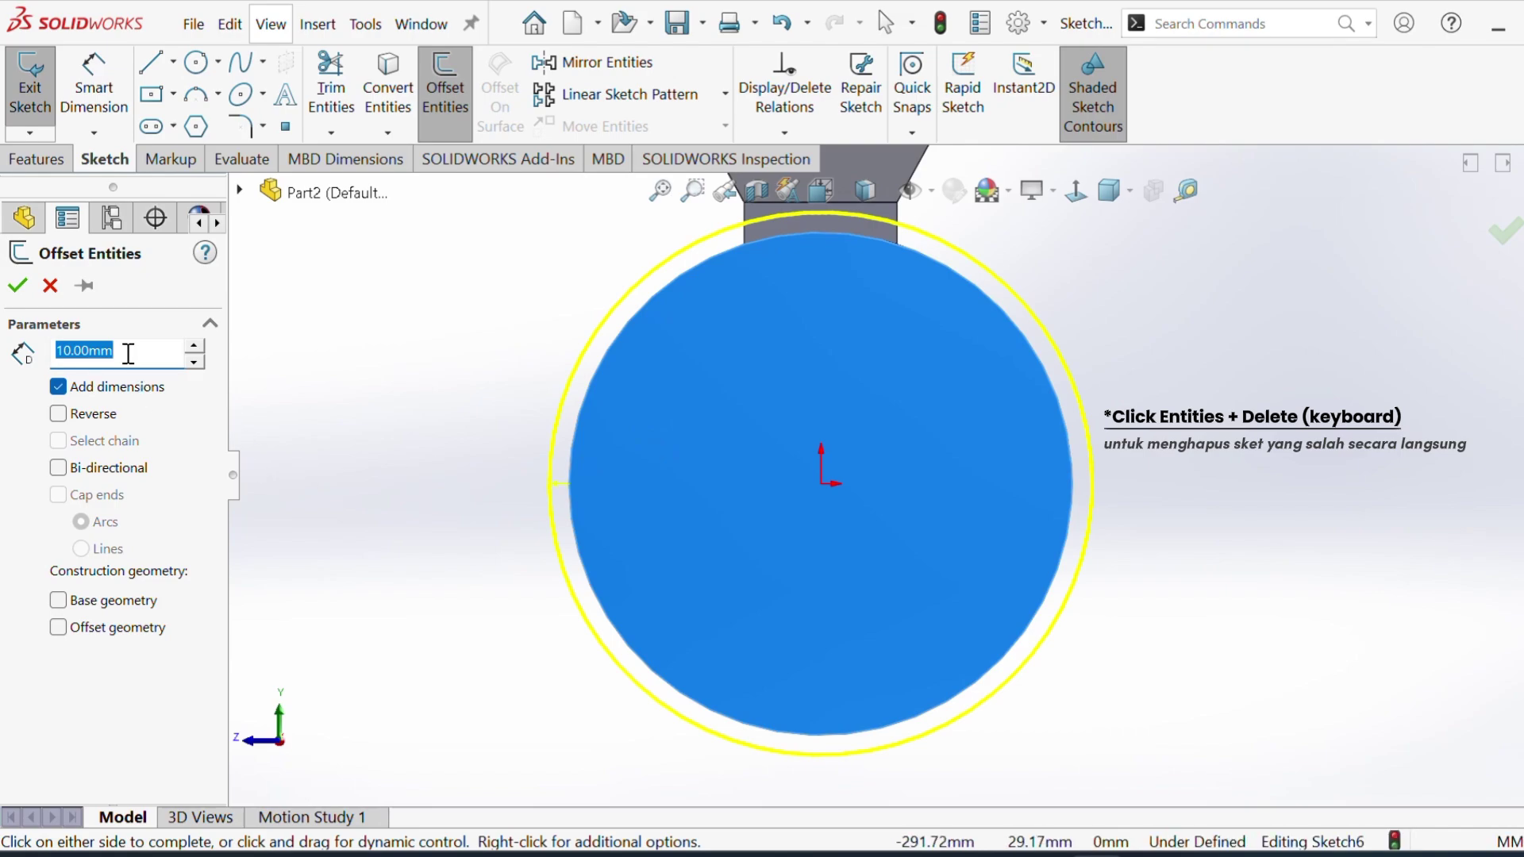
pyautogui.write('2')
pyautogui.click(408, 380)
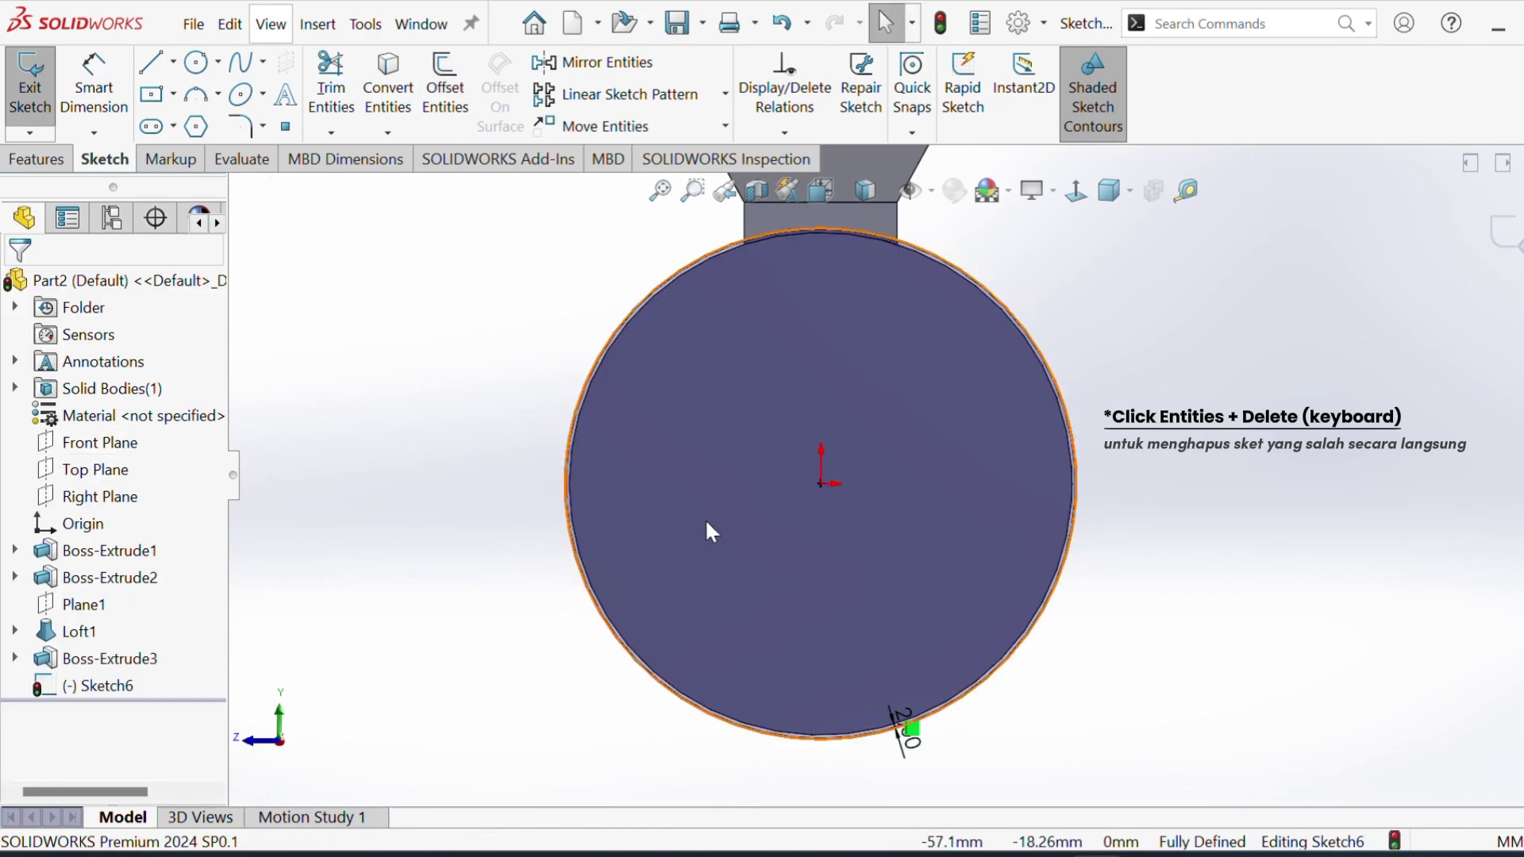
pyautogui.click(704, 575)
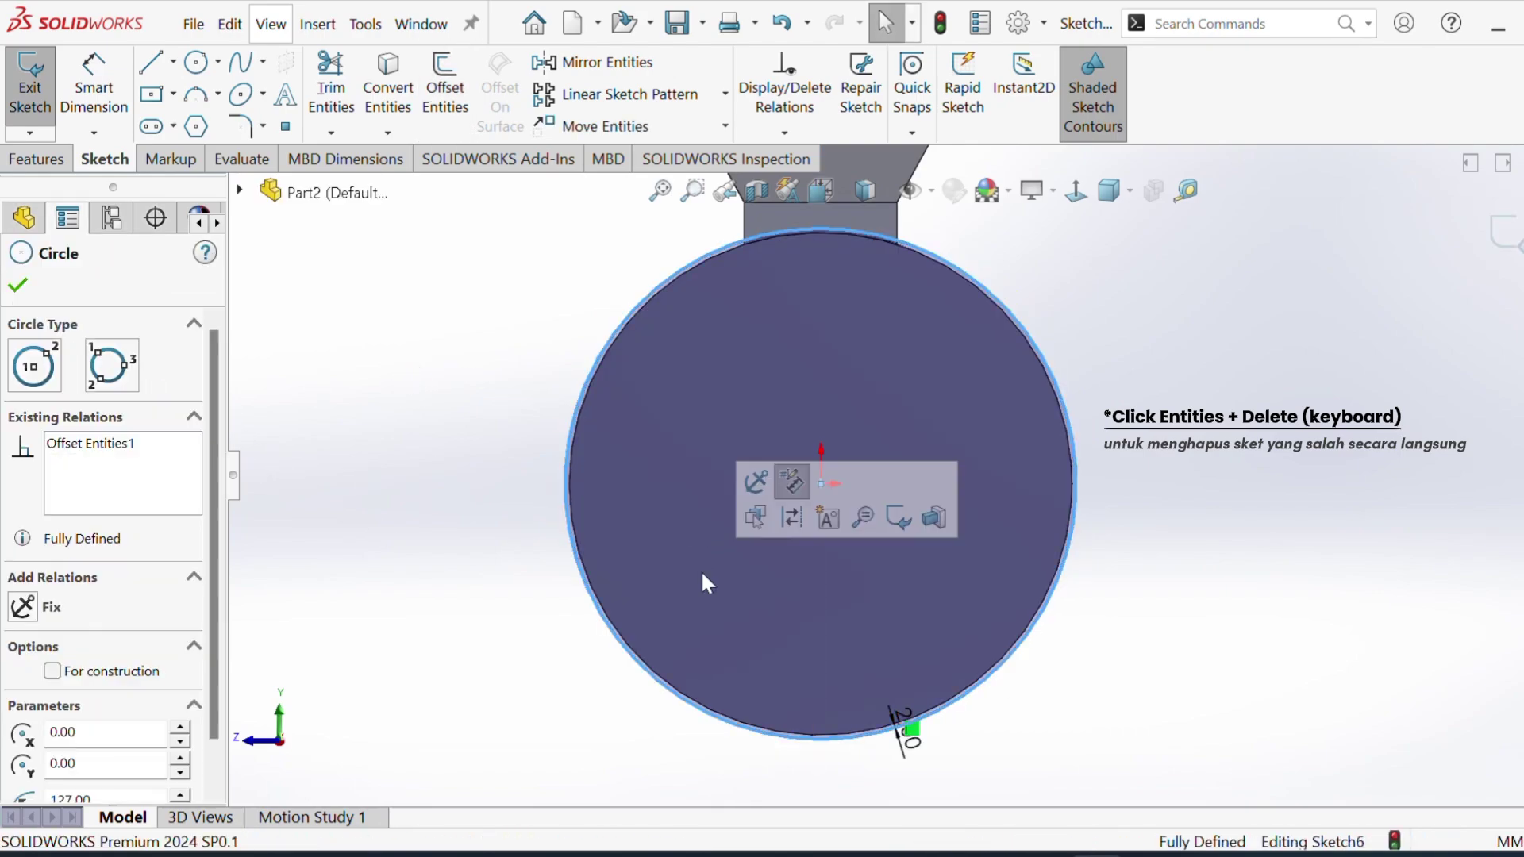
pyautogui.press('Delete')
# Step: Offset the end face's edge 2 mm inward with Reverse checked
pyautogui.click(466, 63)
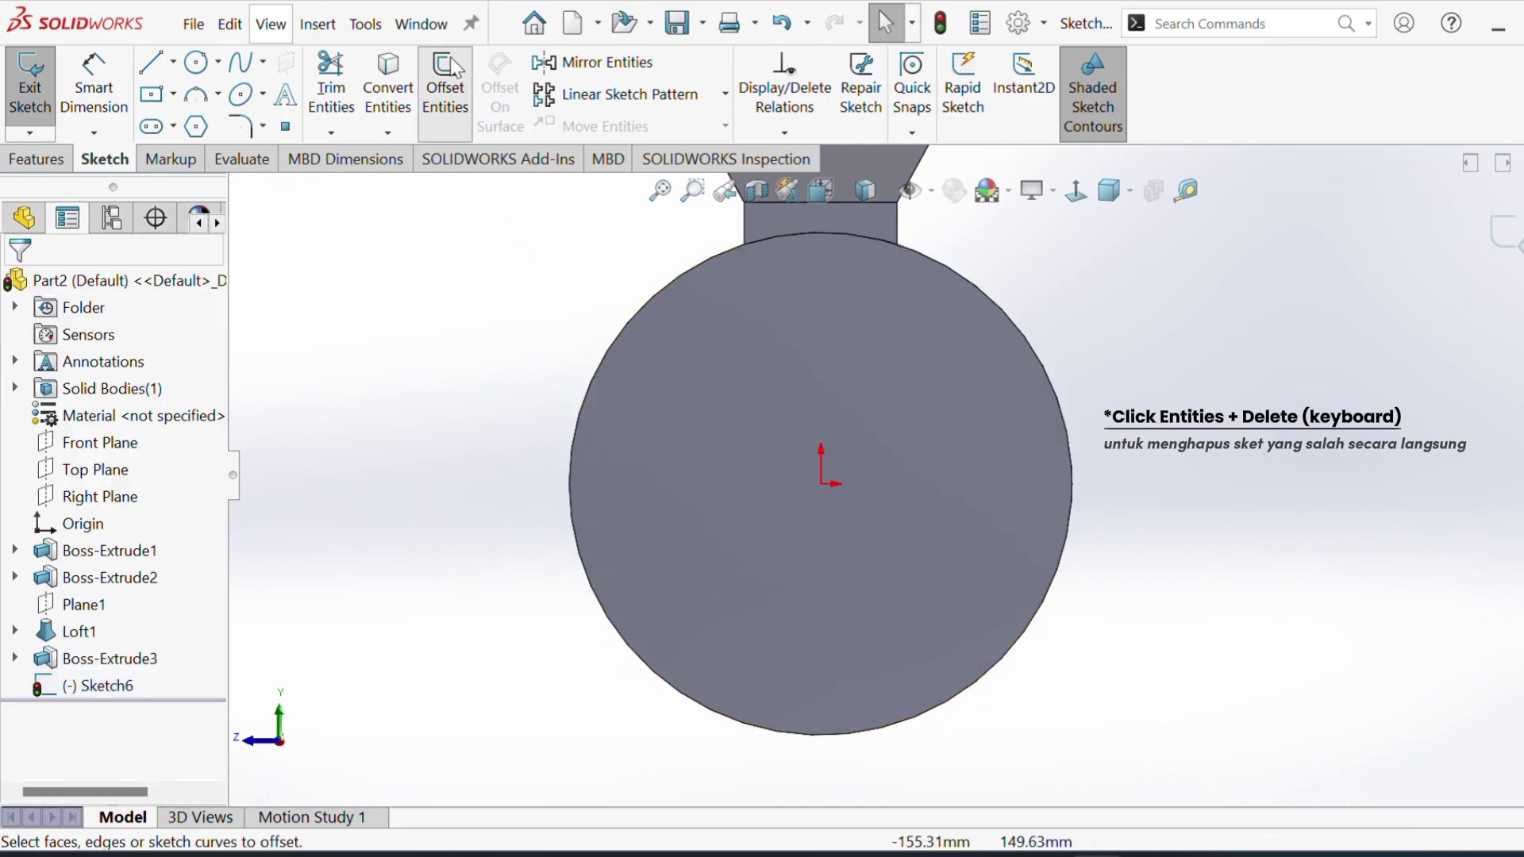
pyautogui.click(731, 402)
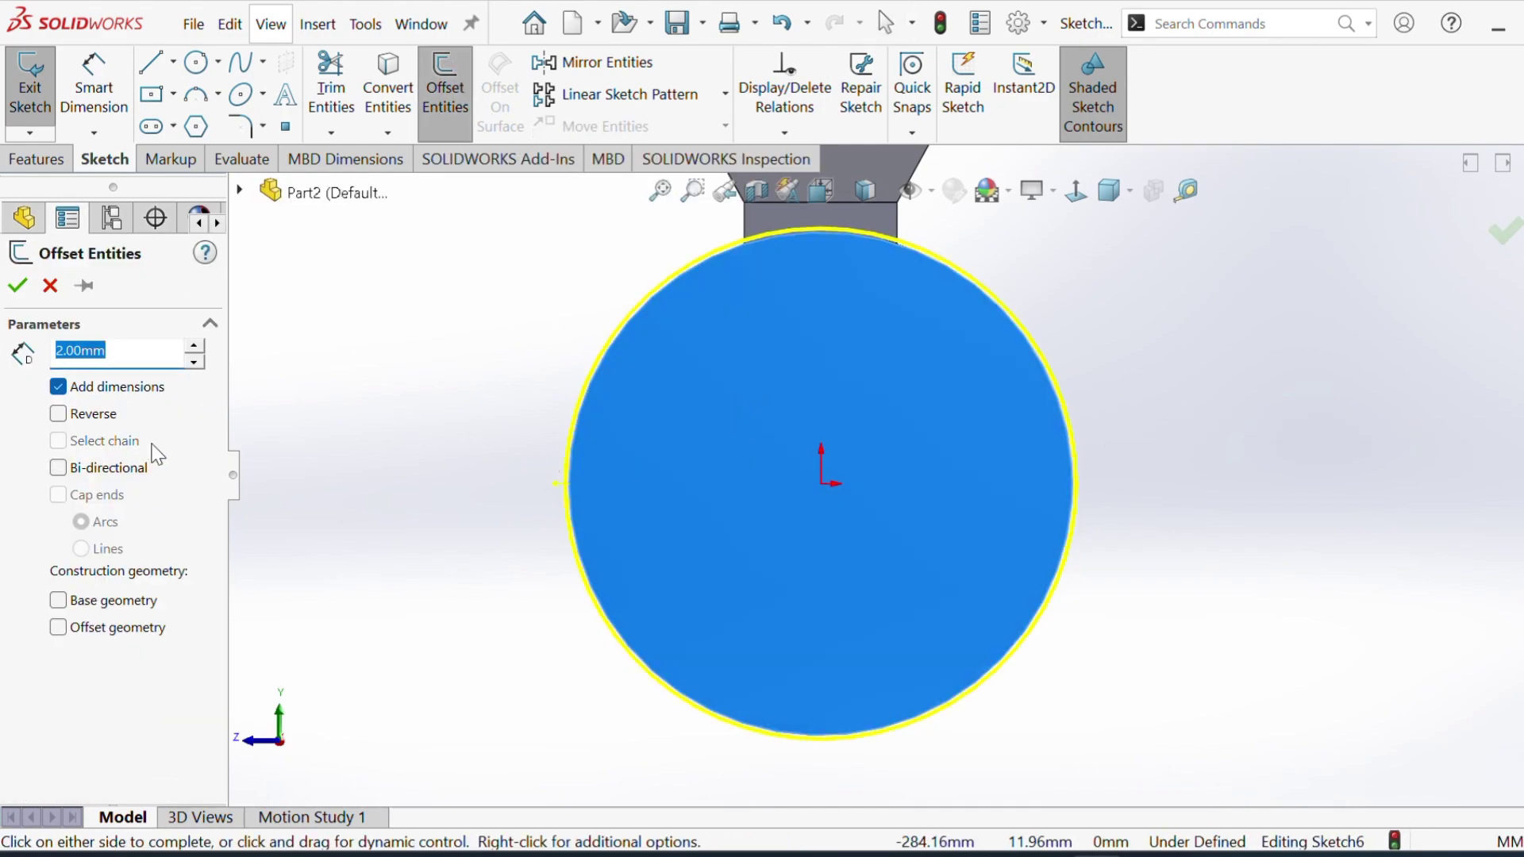
pyautogui.click(58, 414)
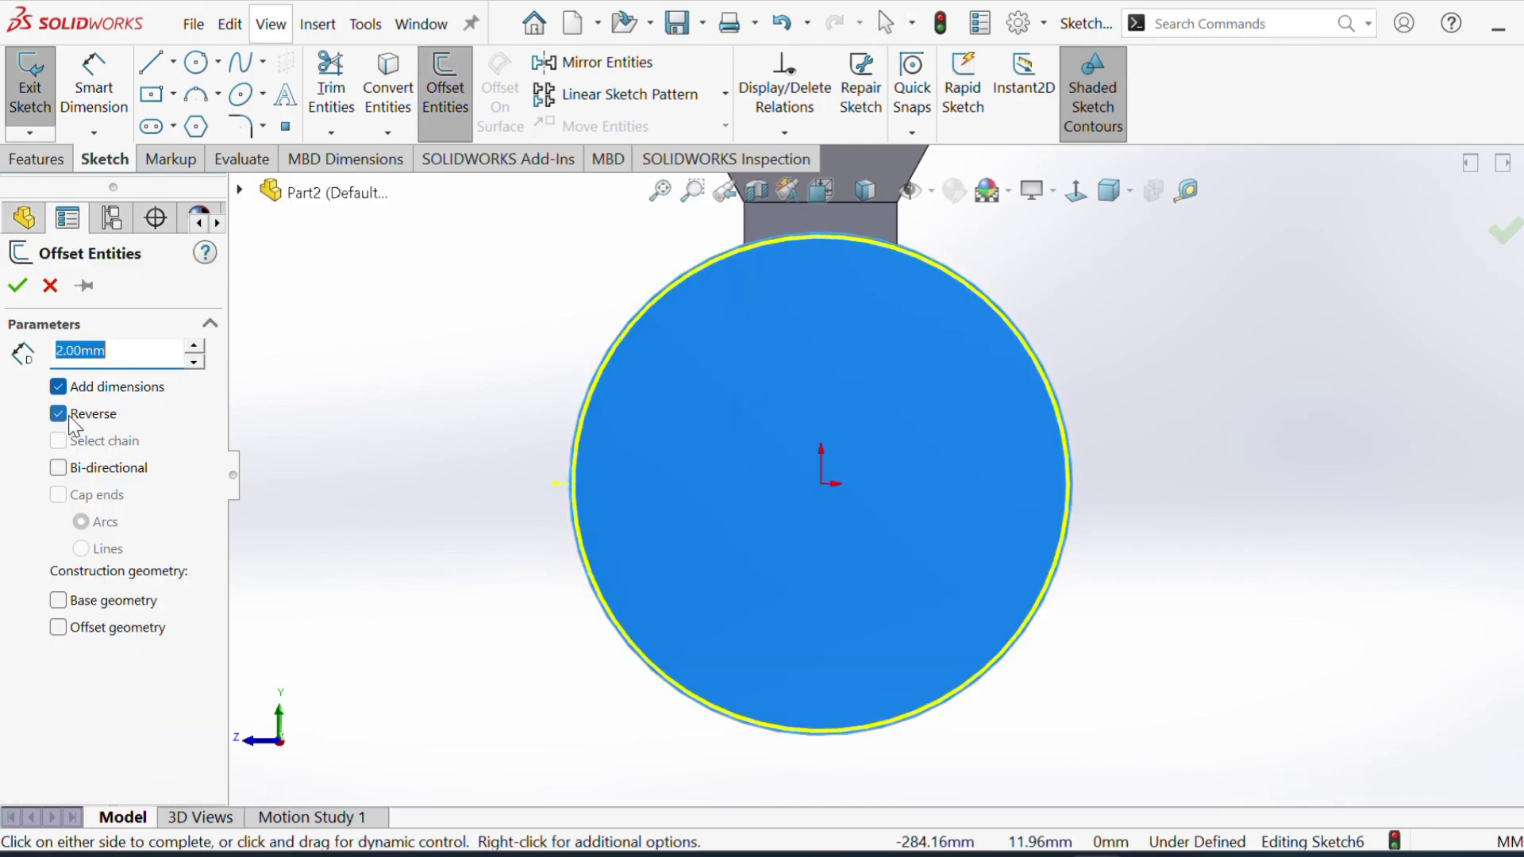
pyautogui.click(25, 292)
pyautogui.scroll(-2, 943, 591)
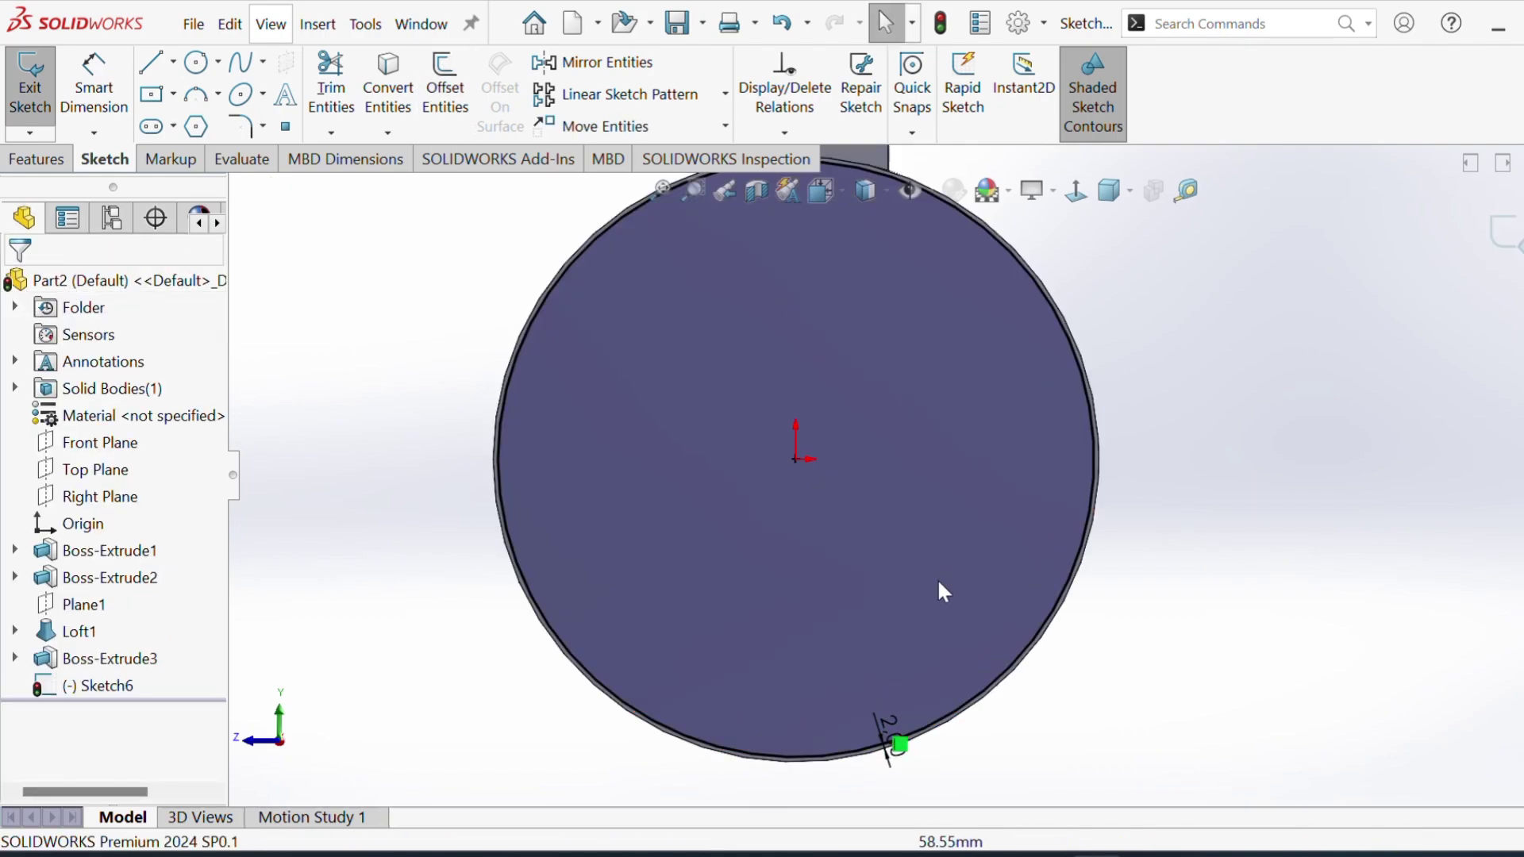
# Step: Draw a vertical centerline from the origin to the circle's bottom edge
pyautogui.click(172, 61)
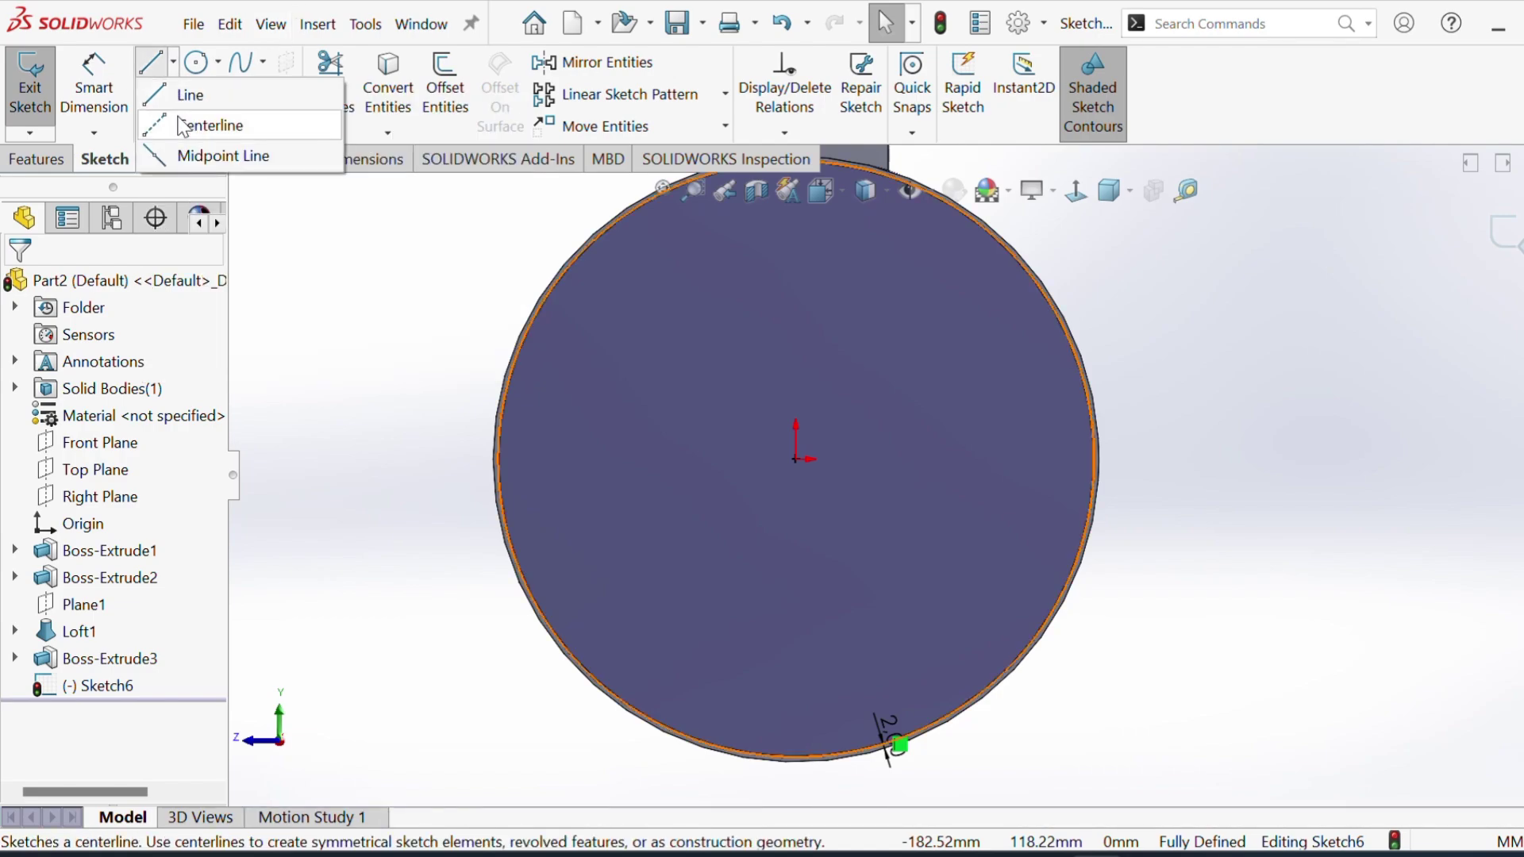
pyautogui.click(195, 123)
pyautogui.click(796, 459)
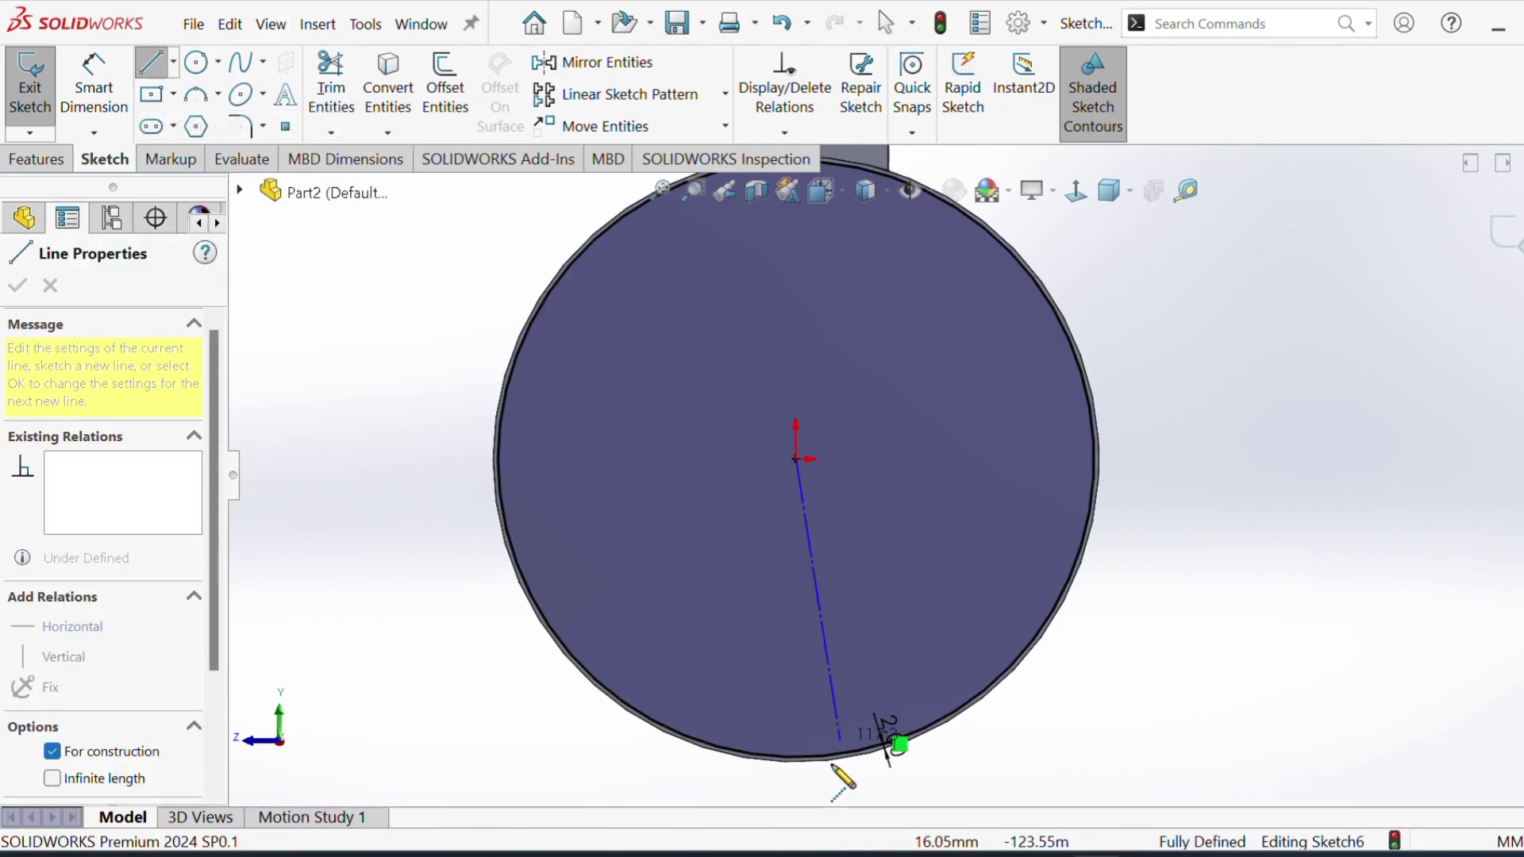
pyautogui.scroll(-2, 817, 765)
pyautogui.click(795, 719)
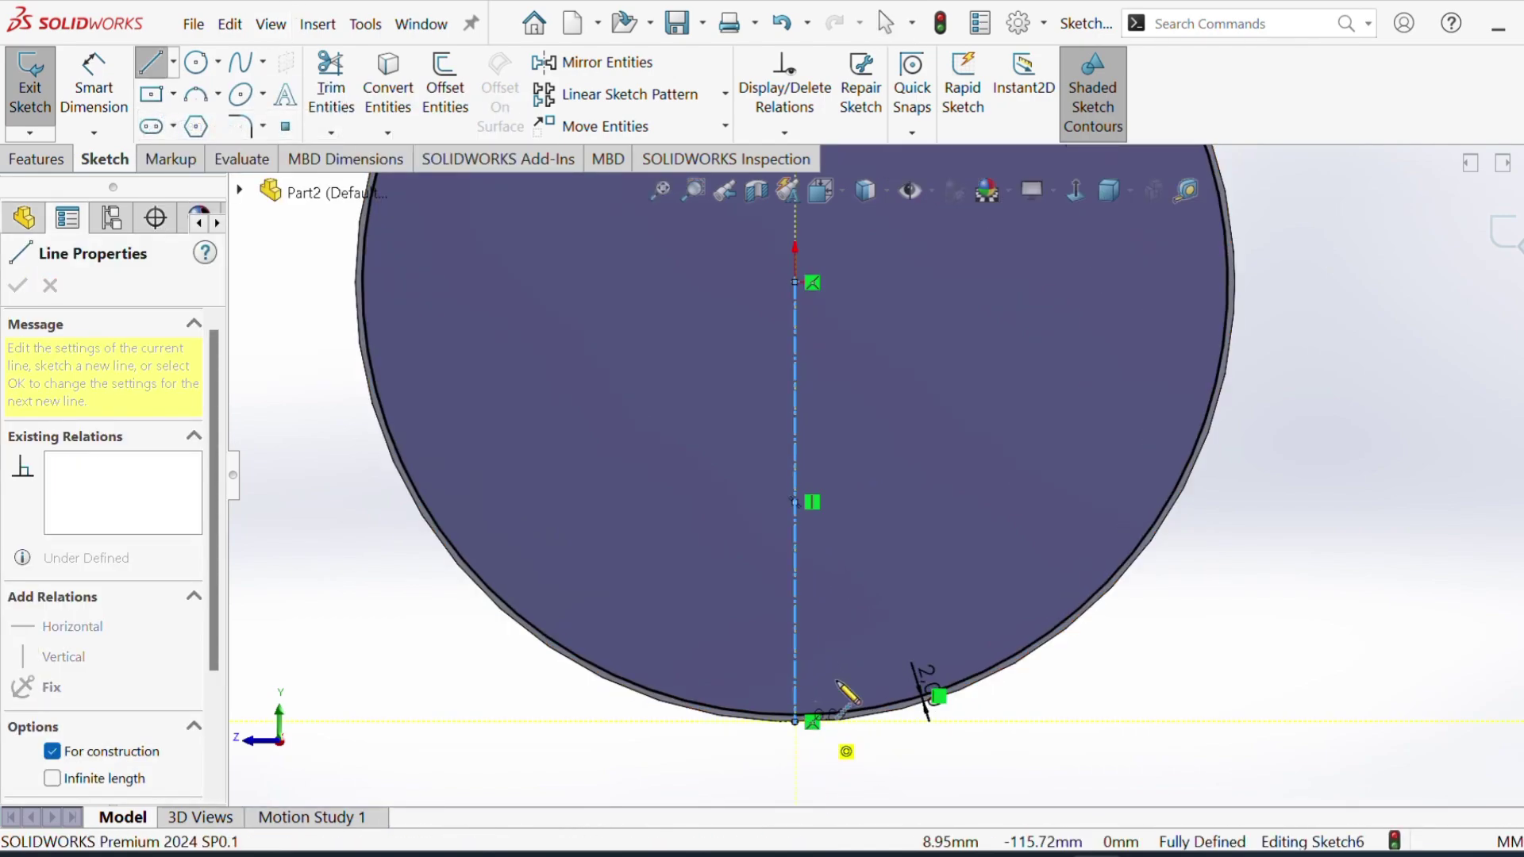
pyautogui.press('Escape')
pyautogui.scroll(2, 921, 477)
pyautogui.scroll(-2, 861, 322)
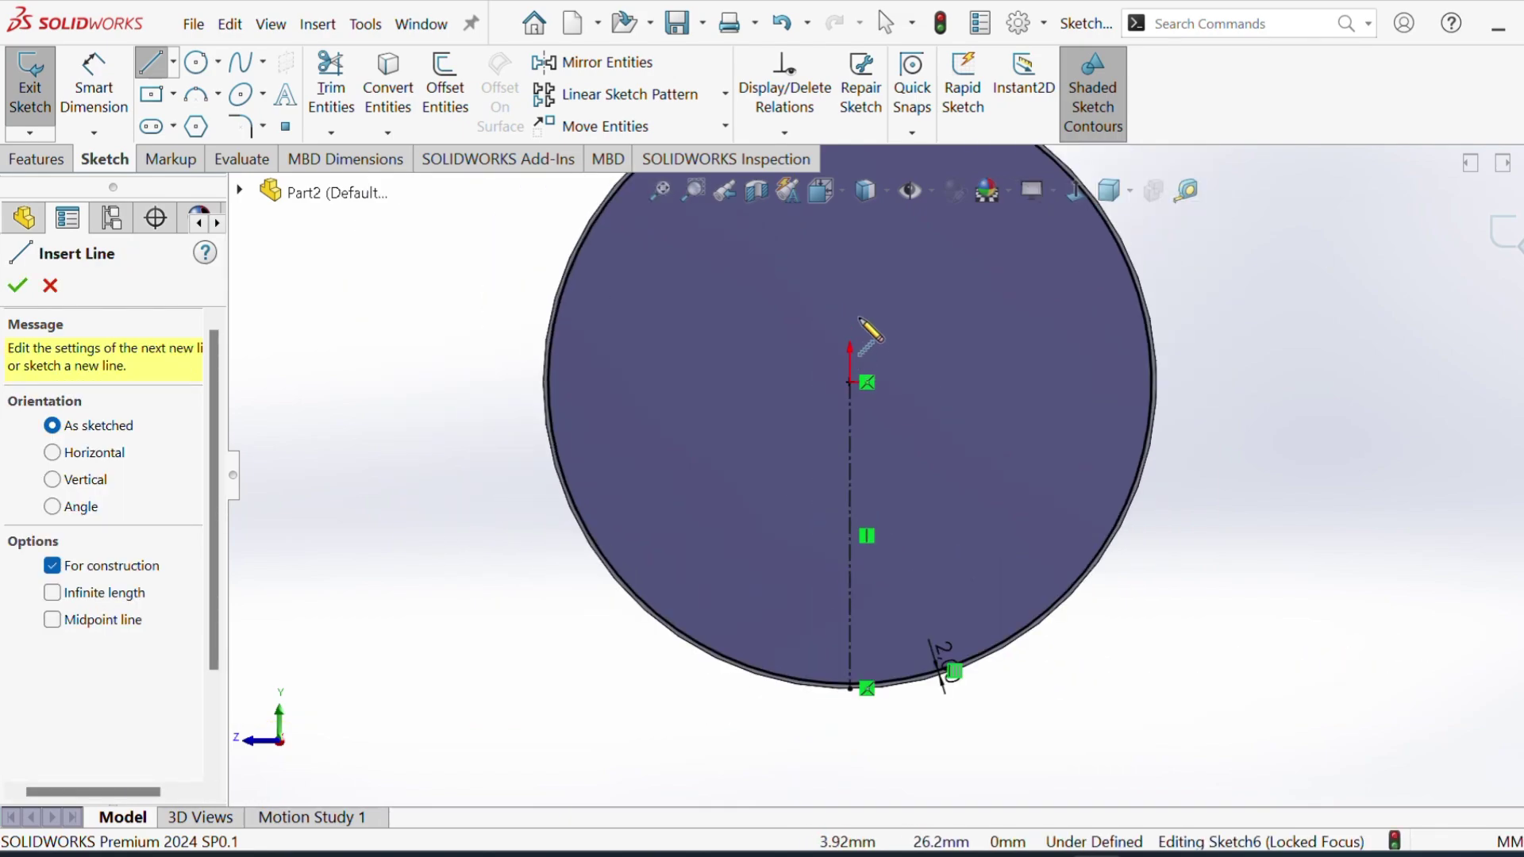
# Step: Draw a horizontal line across the circle edge to edge, then exit and re-edit Sketch6
pyautogui.click(152, 63)
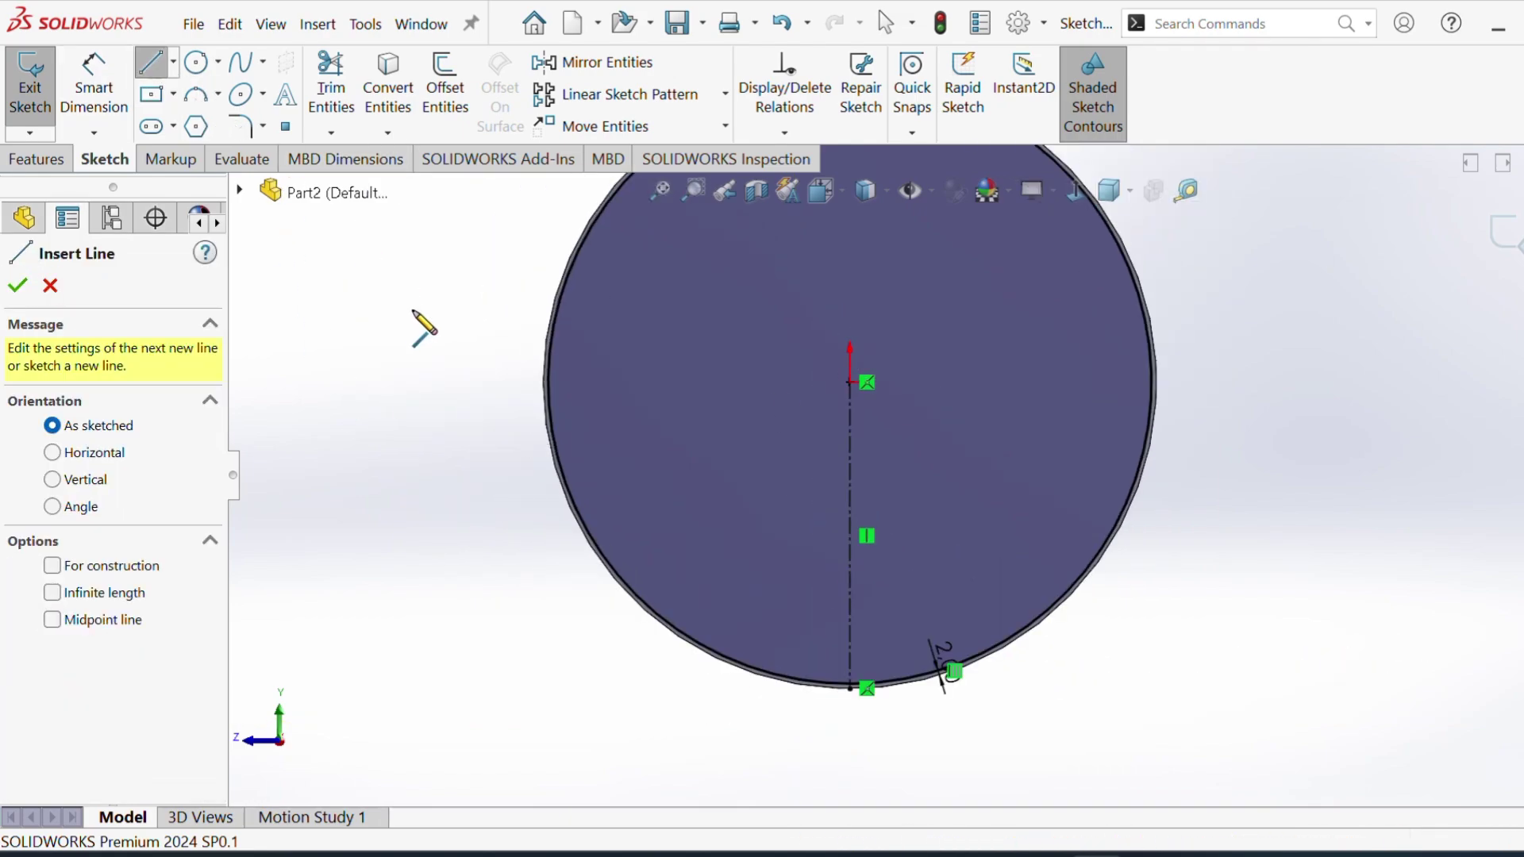
pyautogui.click(602, 549)
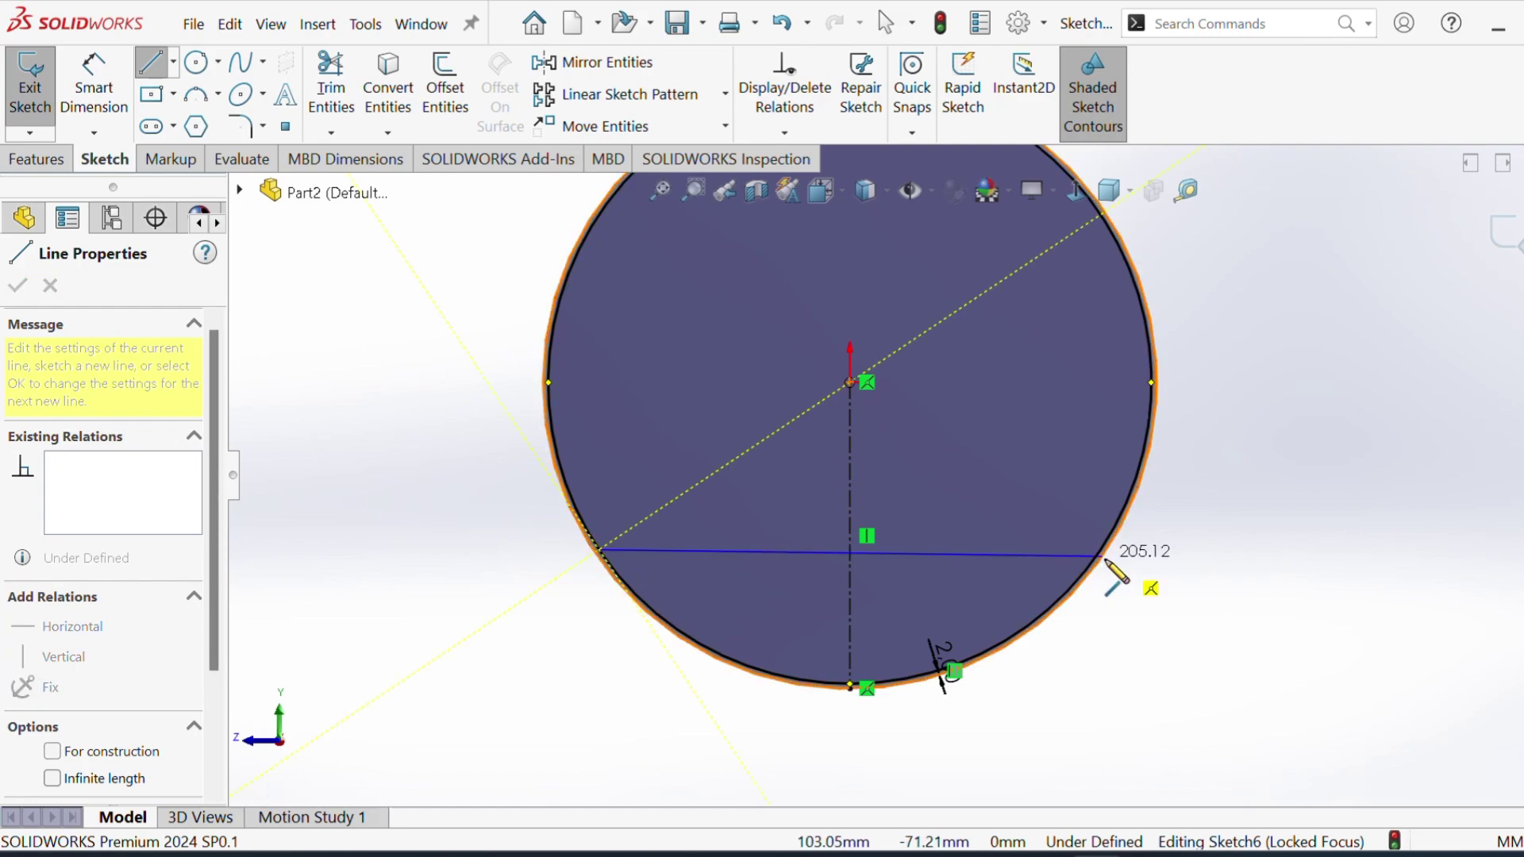
pyautogui.click(1100, 551)
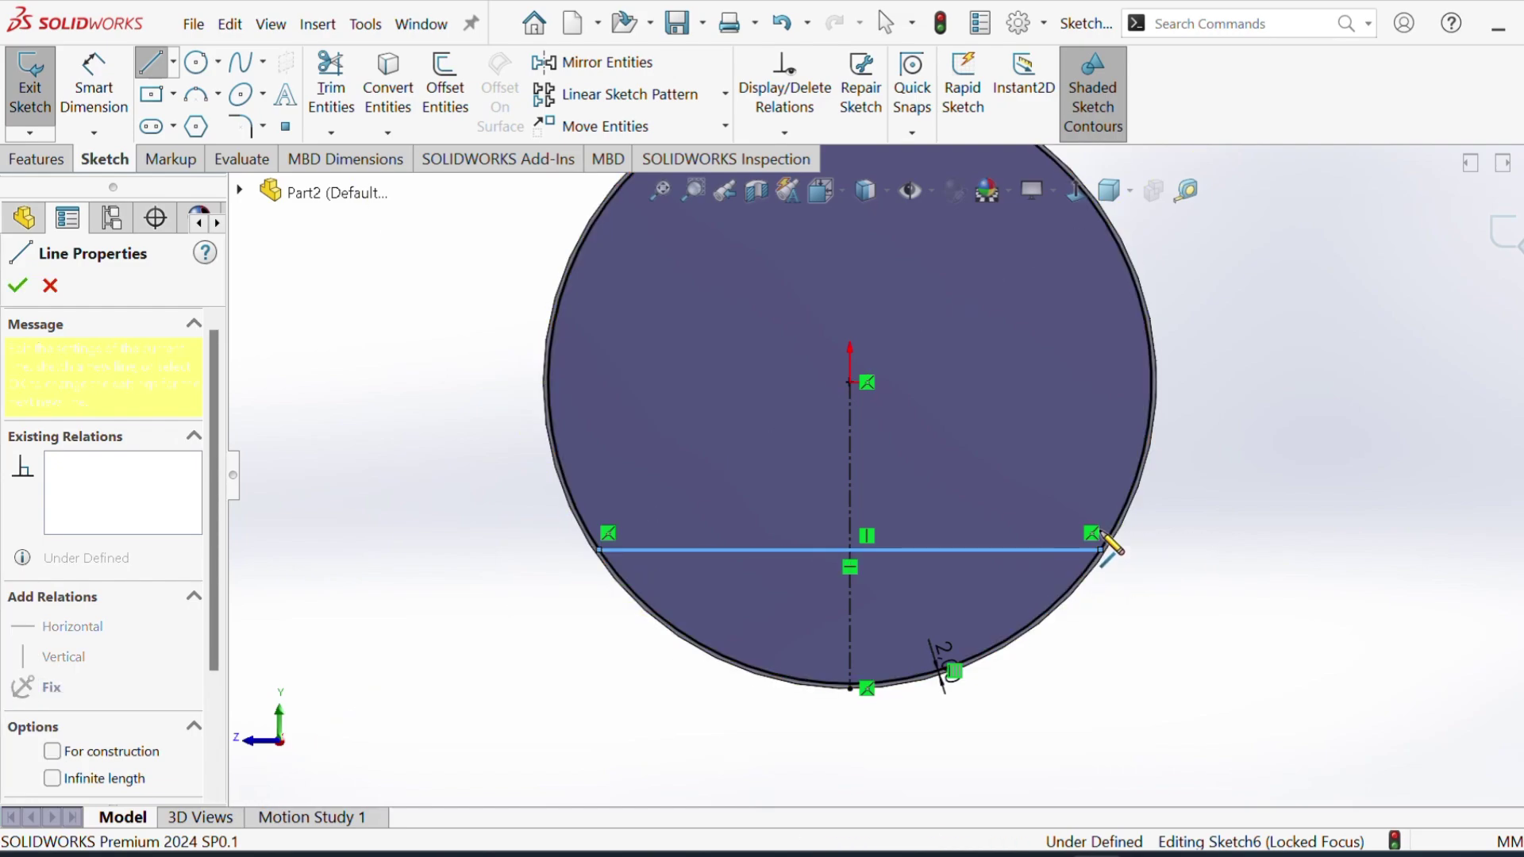
pyautogui.press('Escape')
pyautogui.press('Escape')
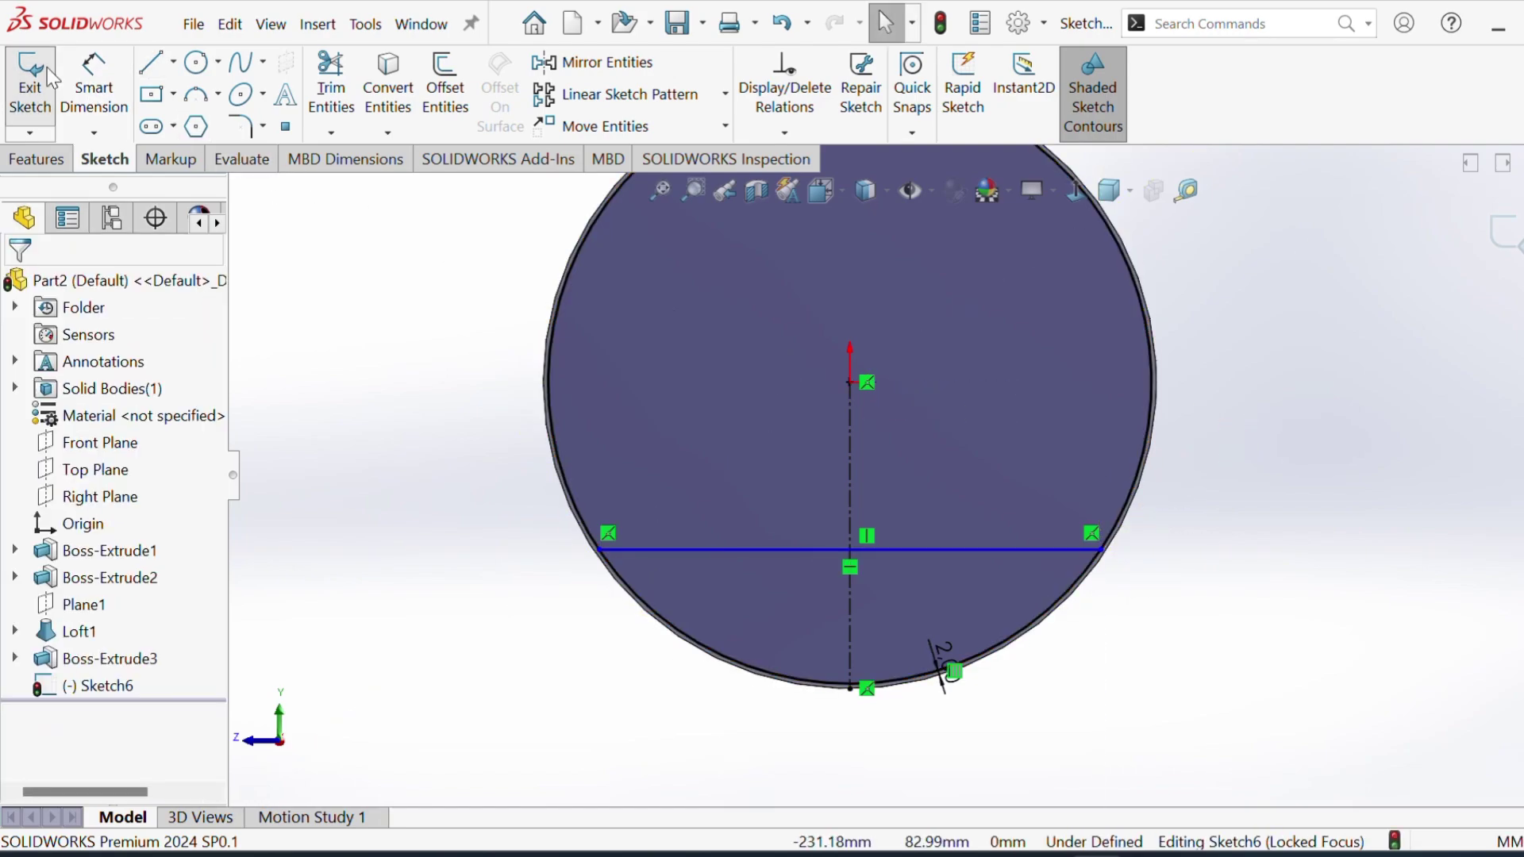
pyautogui.click(30, 87)
pyautogui.rightClick(110, 700)
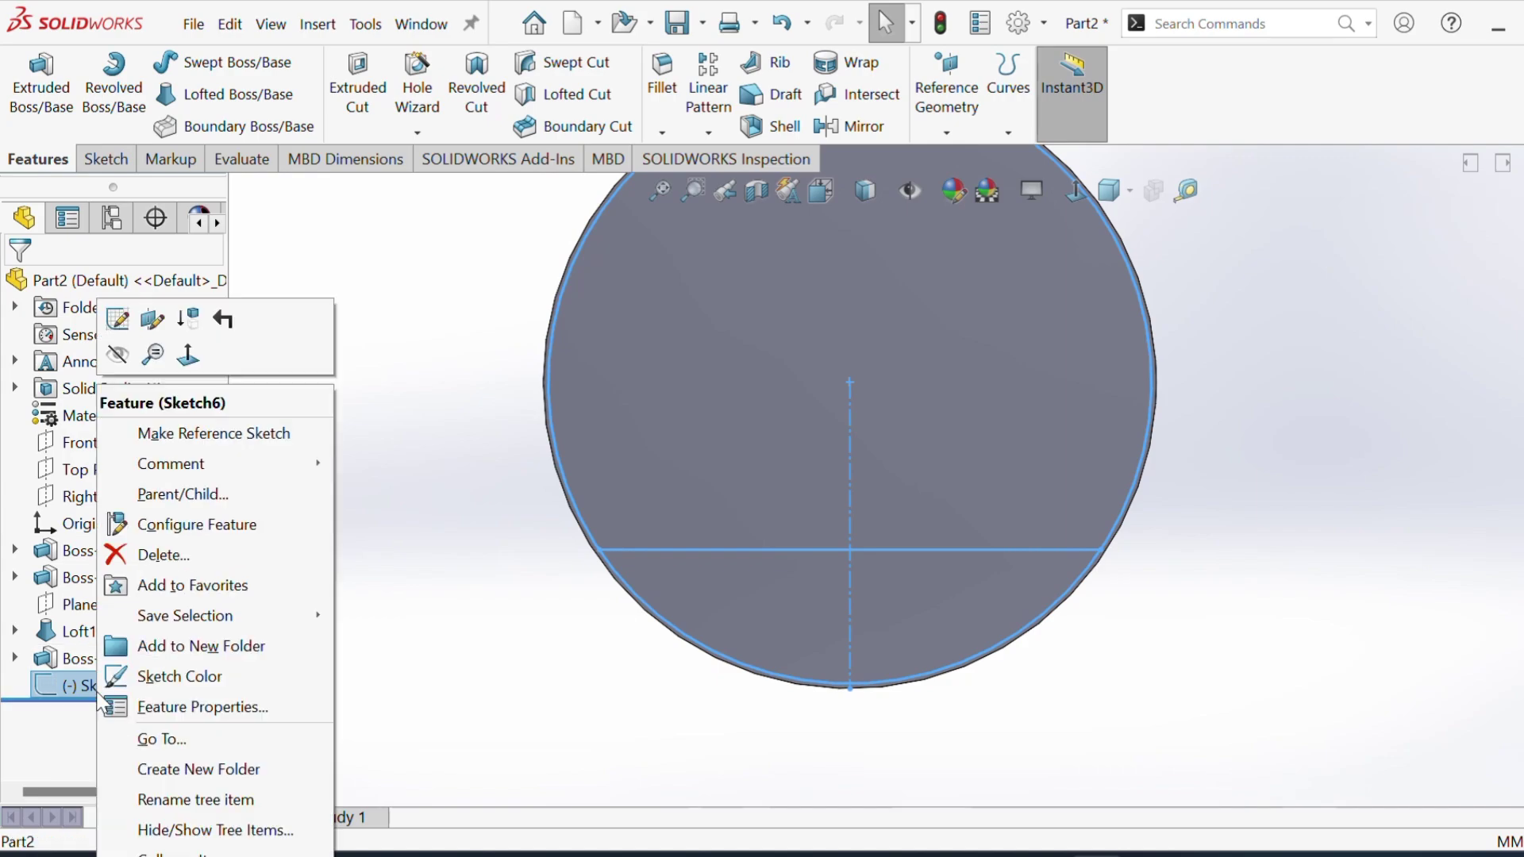
pyautogui.click(112, 313)
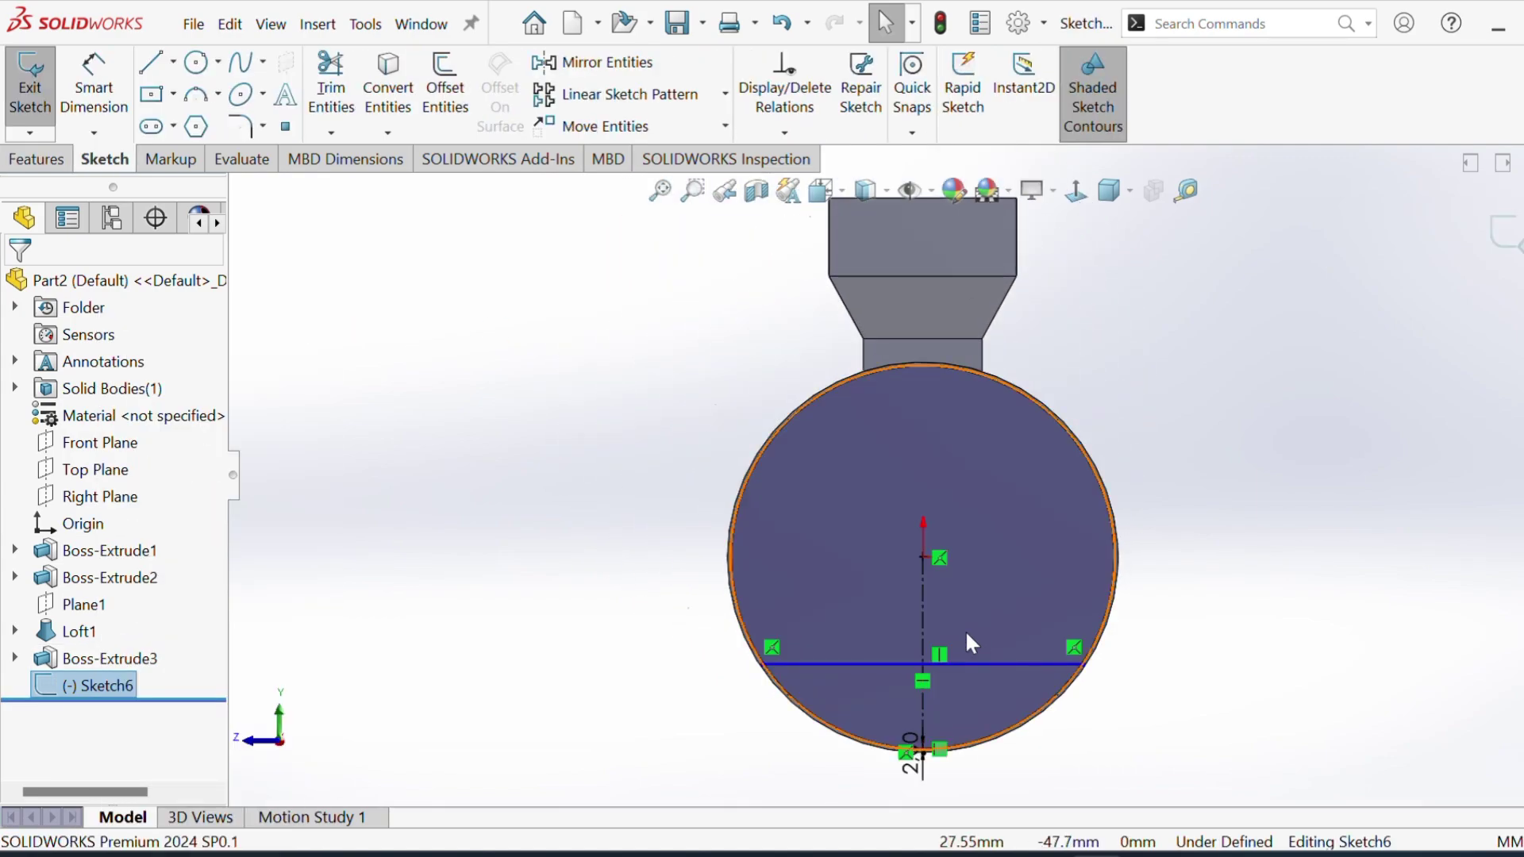
# Step: Dimension the horizontal line 70 mm from the origin
pyautogui.scroll(-3, 965, 630)
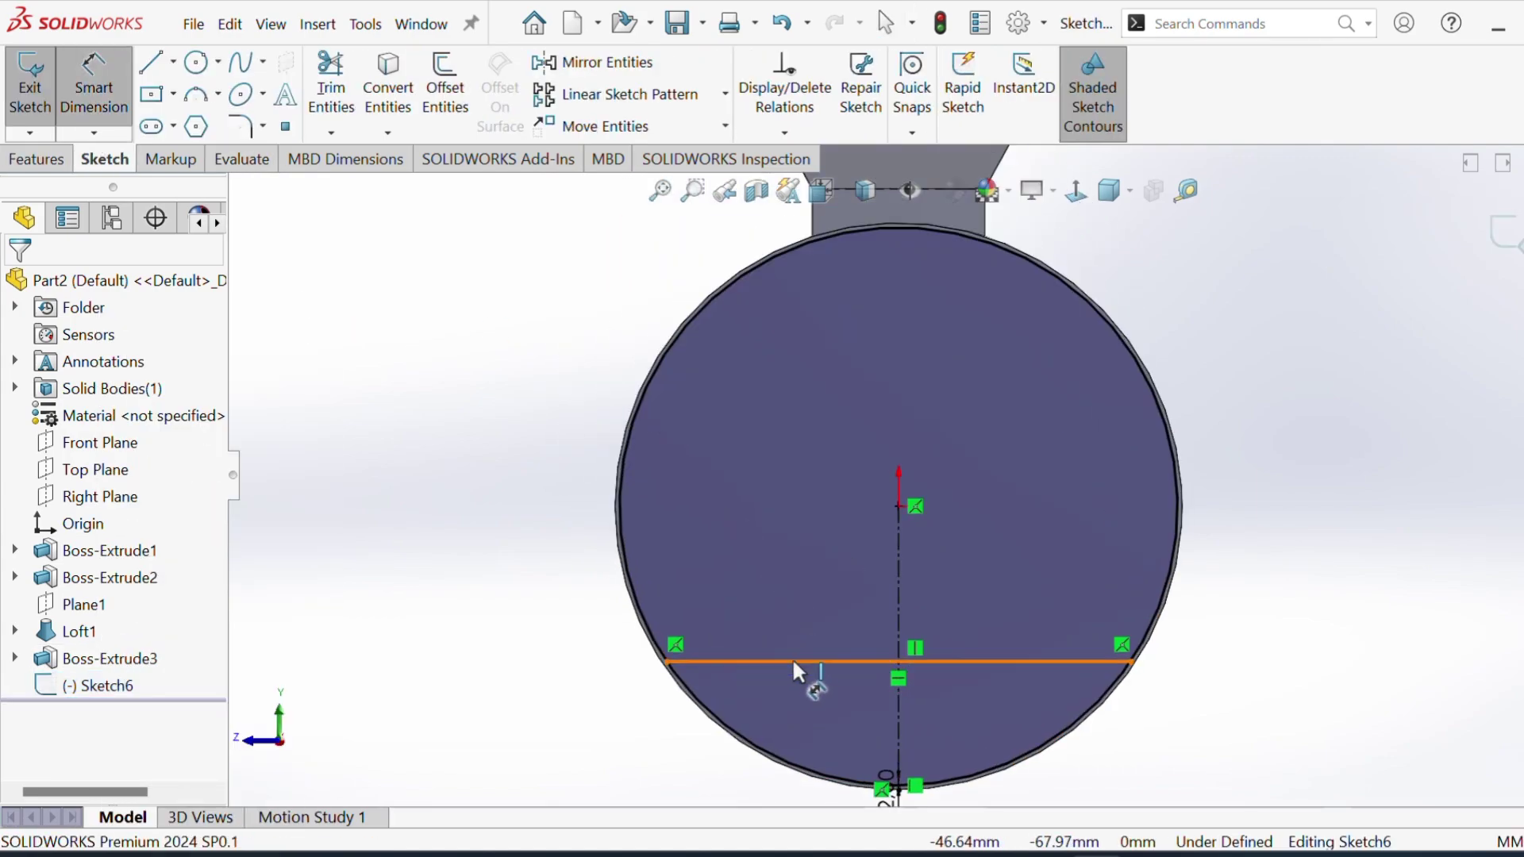
pyautogui.moveTo(794, 657); pyautogui.dragTo(893, 503)
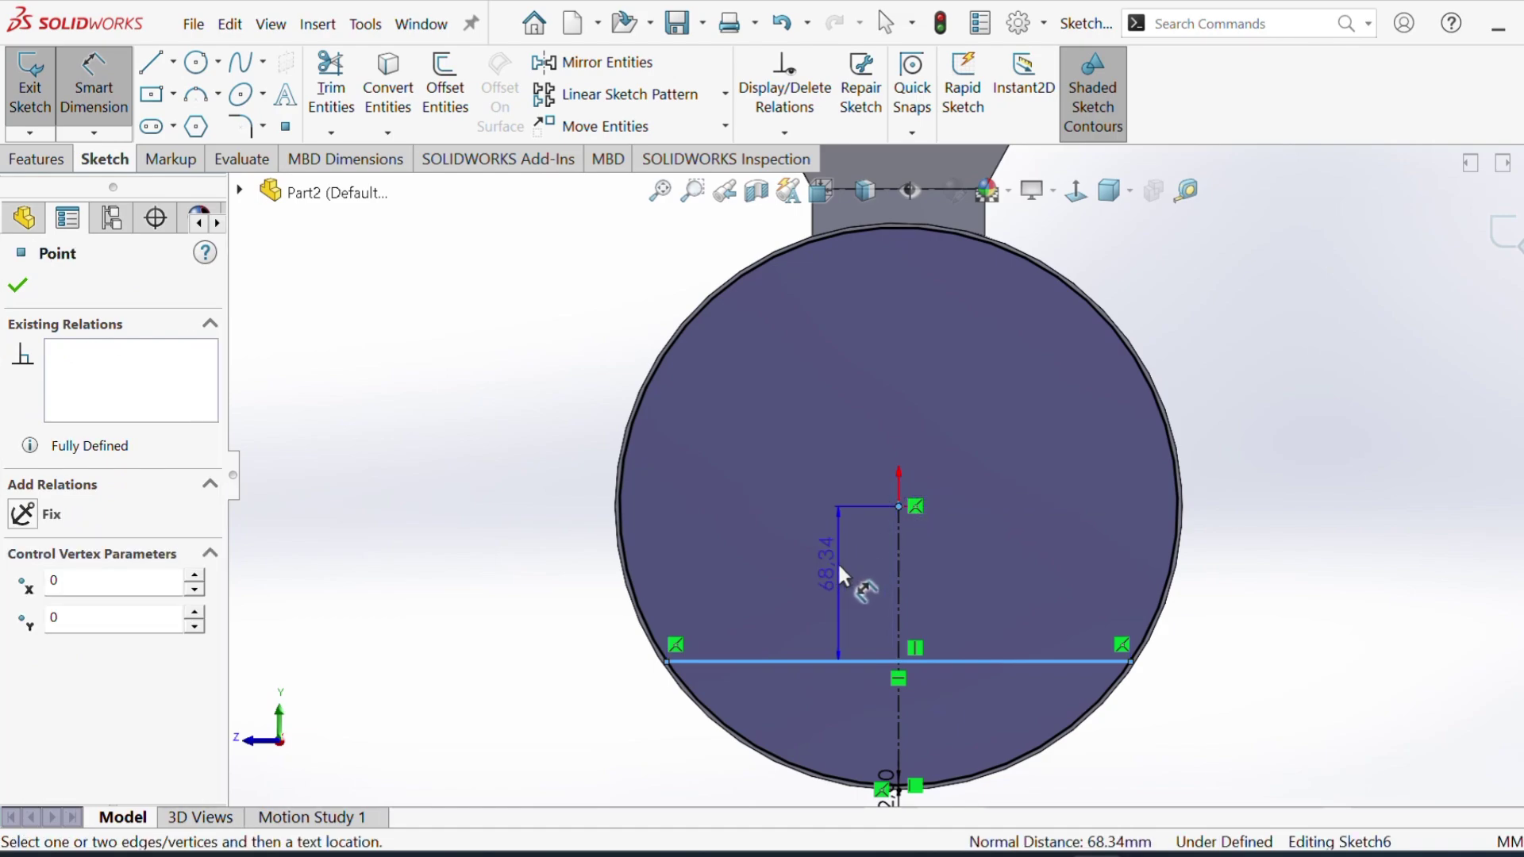
pyautogui.click(836, 563)
pyautogui.write('70')
pyautogui.press('Return')
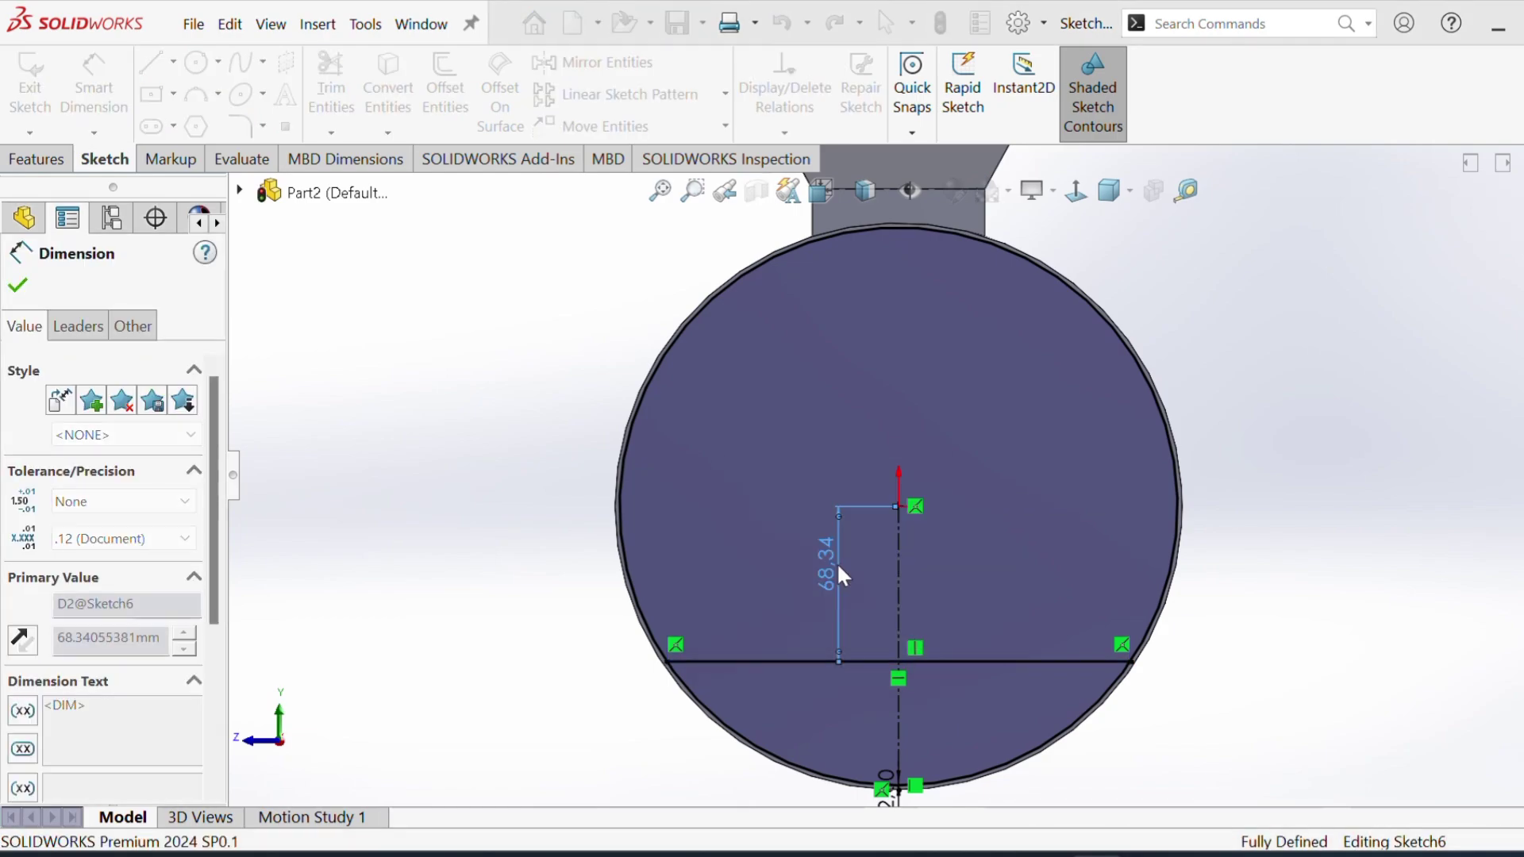
# Step: Draw a vertical line from the horizontal line down to the circle's edge
pyautogui.scroll(-2, 946, 665)
pyautogui.scroll(-1, 913, 675)
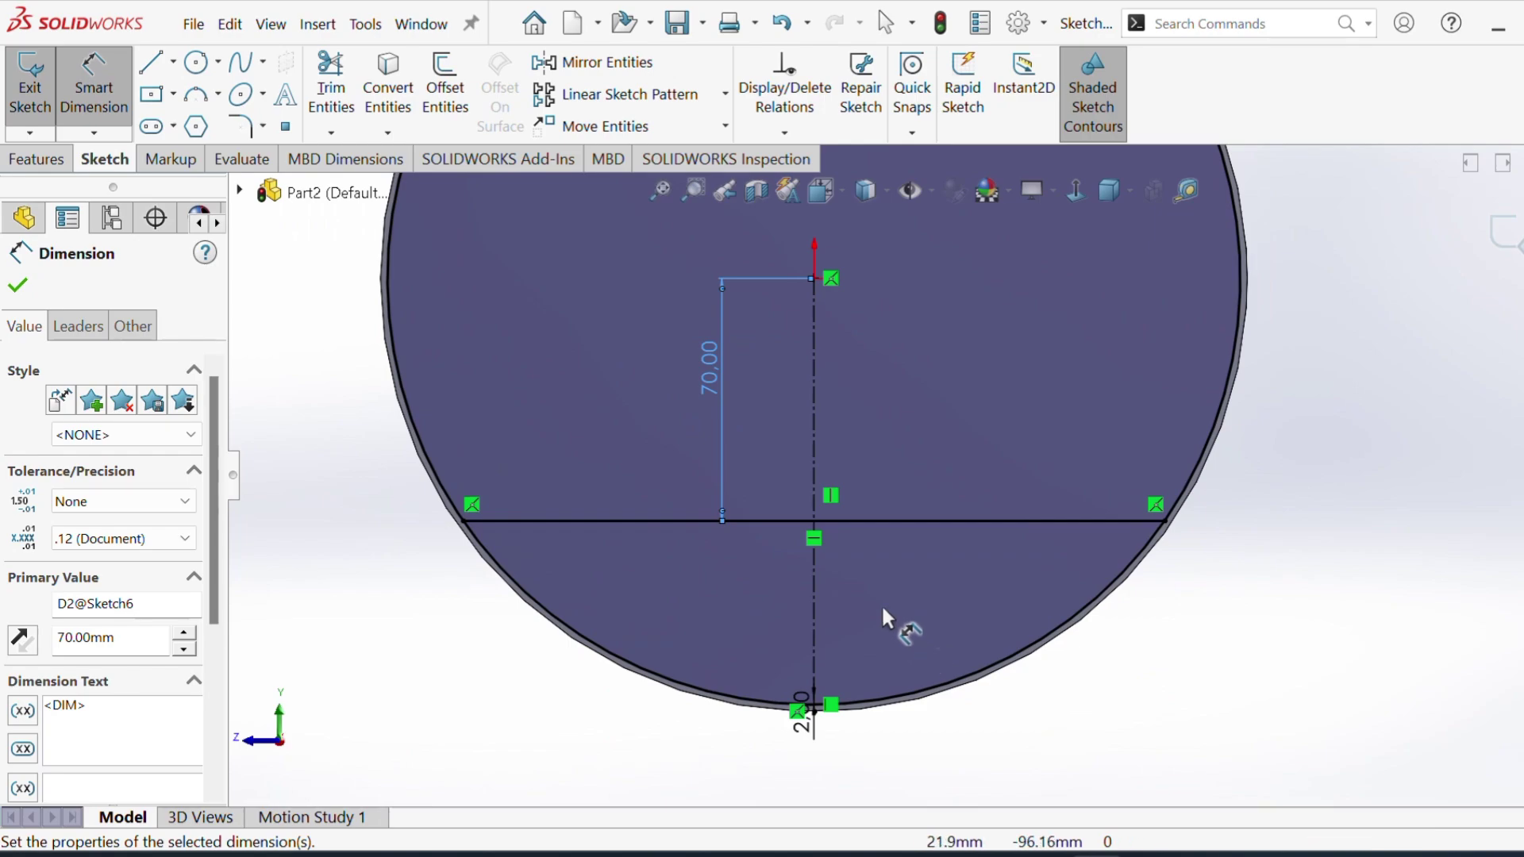
pyautogui.click(145, 70)
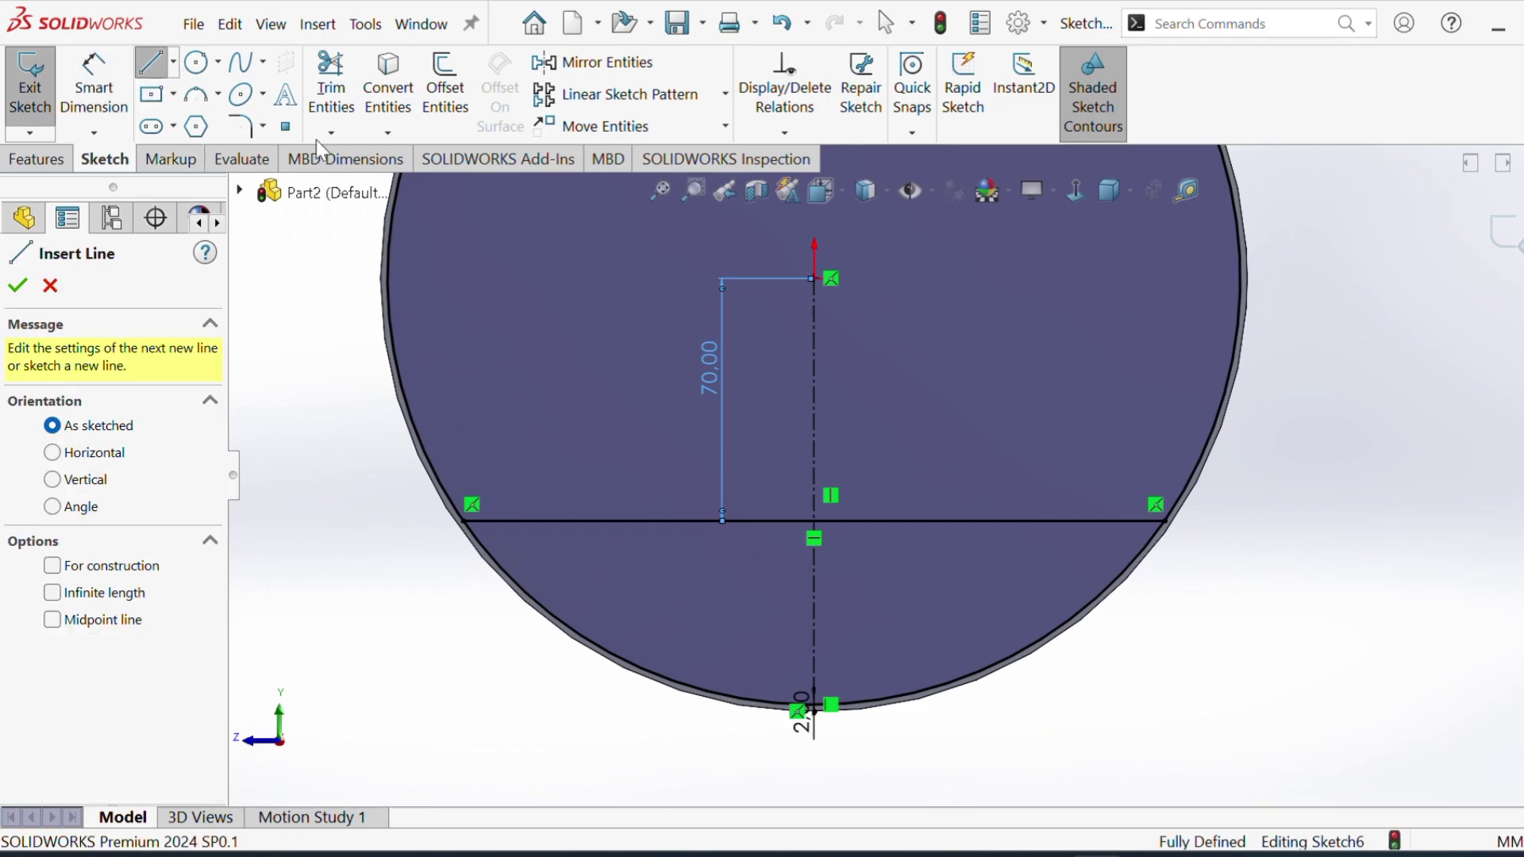
pyautogui.click(625, 521)
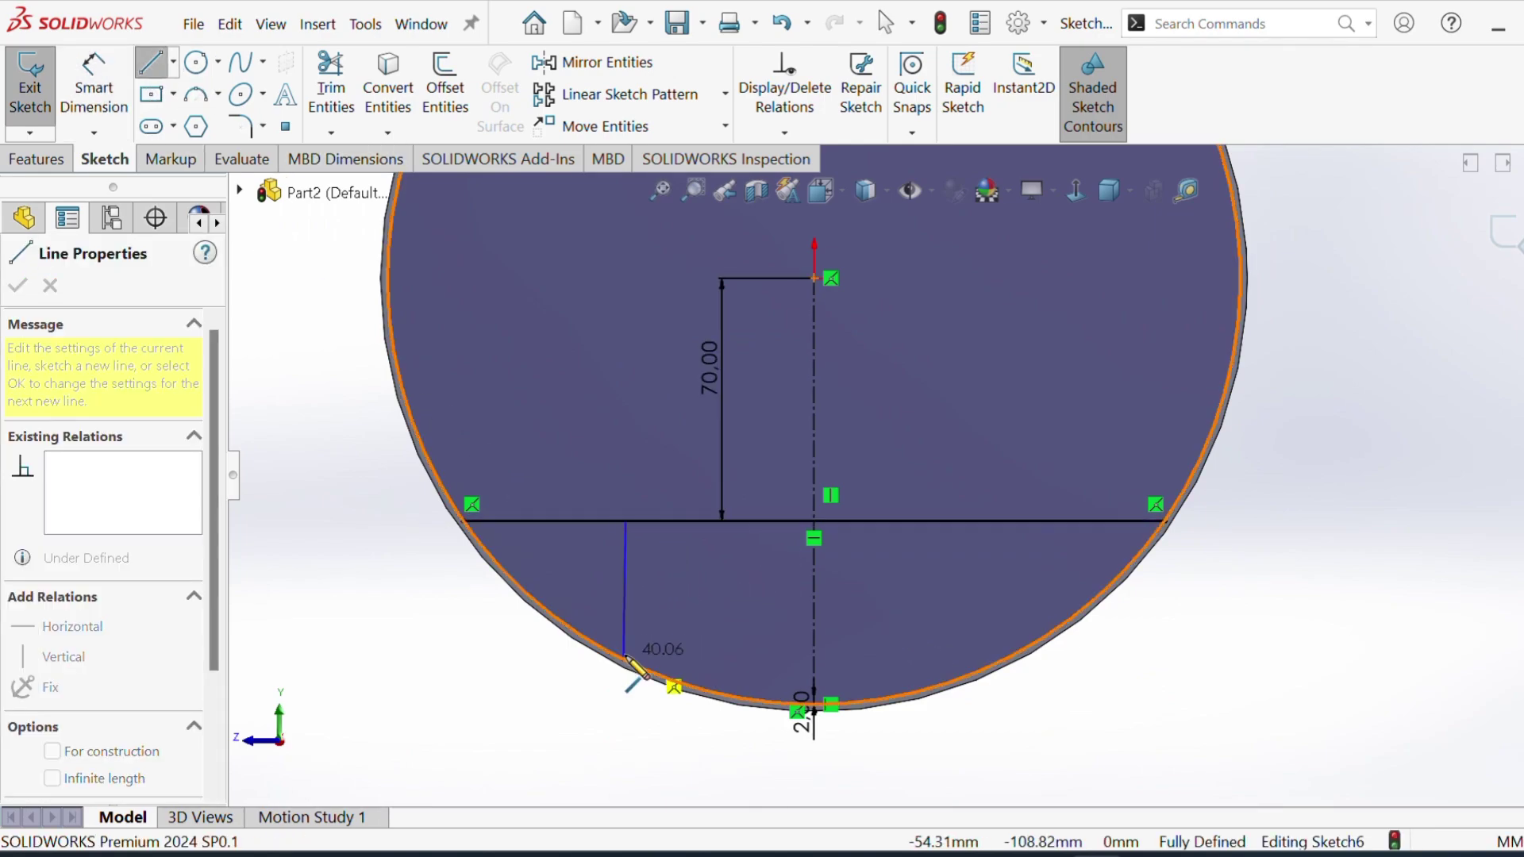
pyautogui.click(627, 660)
pyautogui.doubleClick(518, 724)
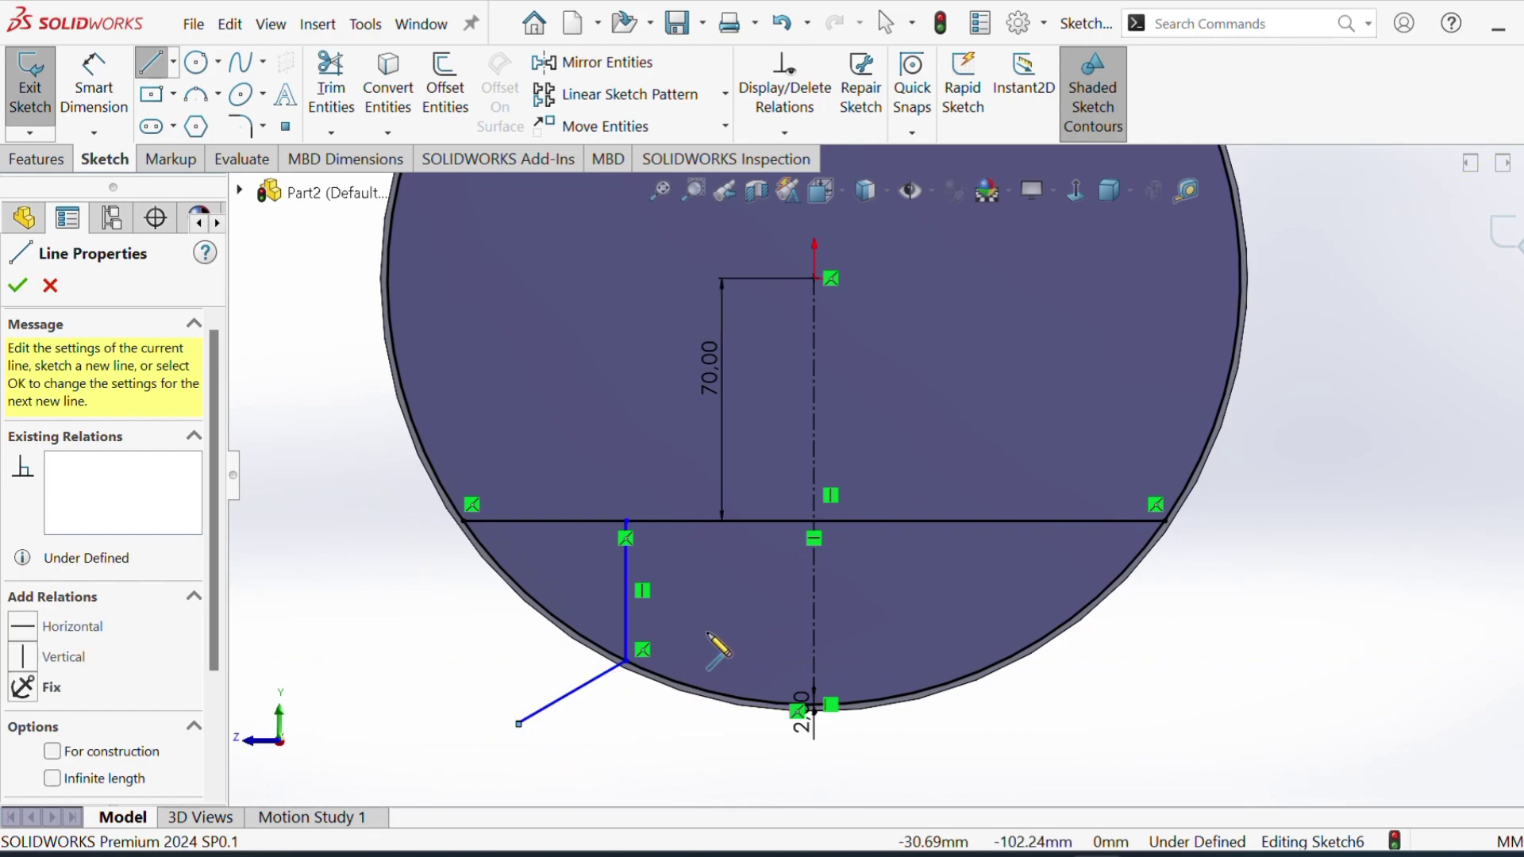
pyautogui.press('Escape')
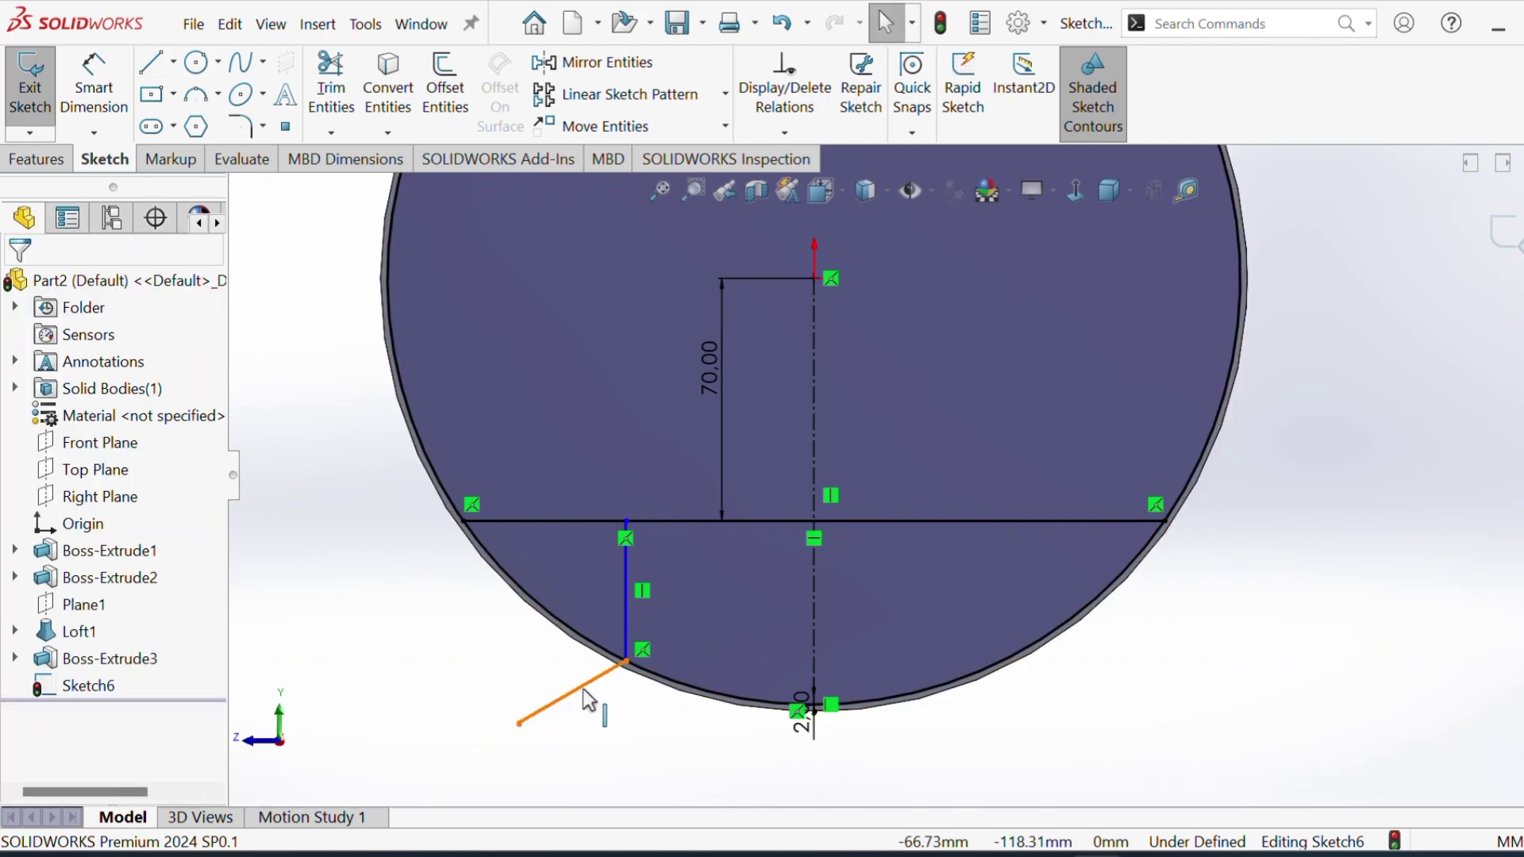
# Step: Delete the stray slanted line and its leftover endpoint
pyautogui.click(583, 689)
pyautogui.press('Delete')
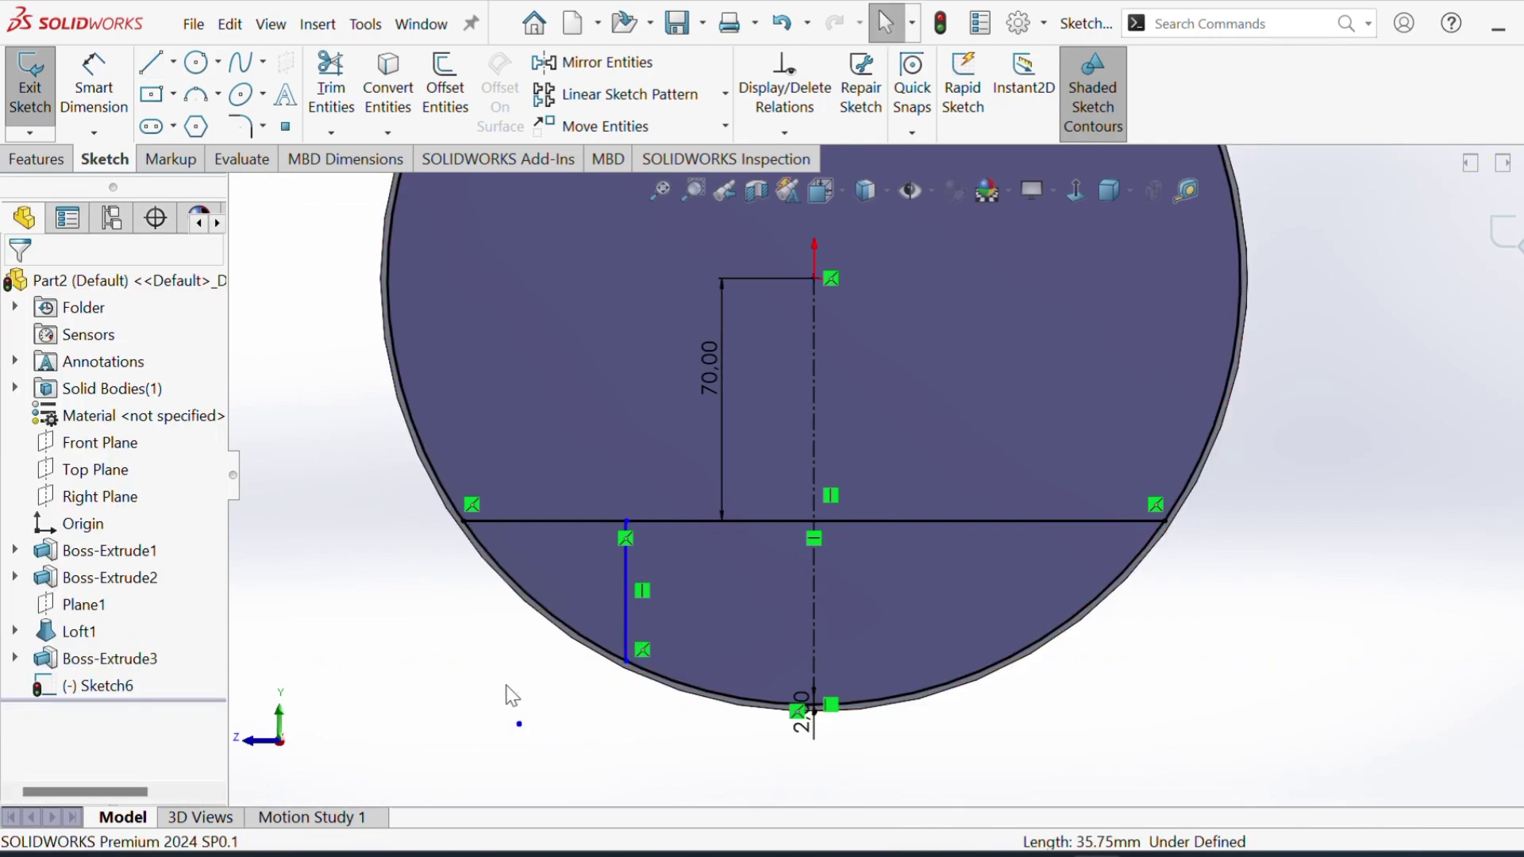
pyautogui.moveTo(512, 696); pyautogui.dragTo(552, 764)
pyautogui.press('Delete')
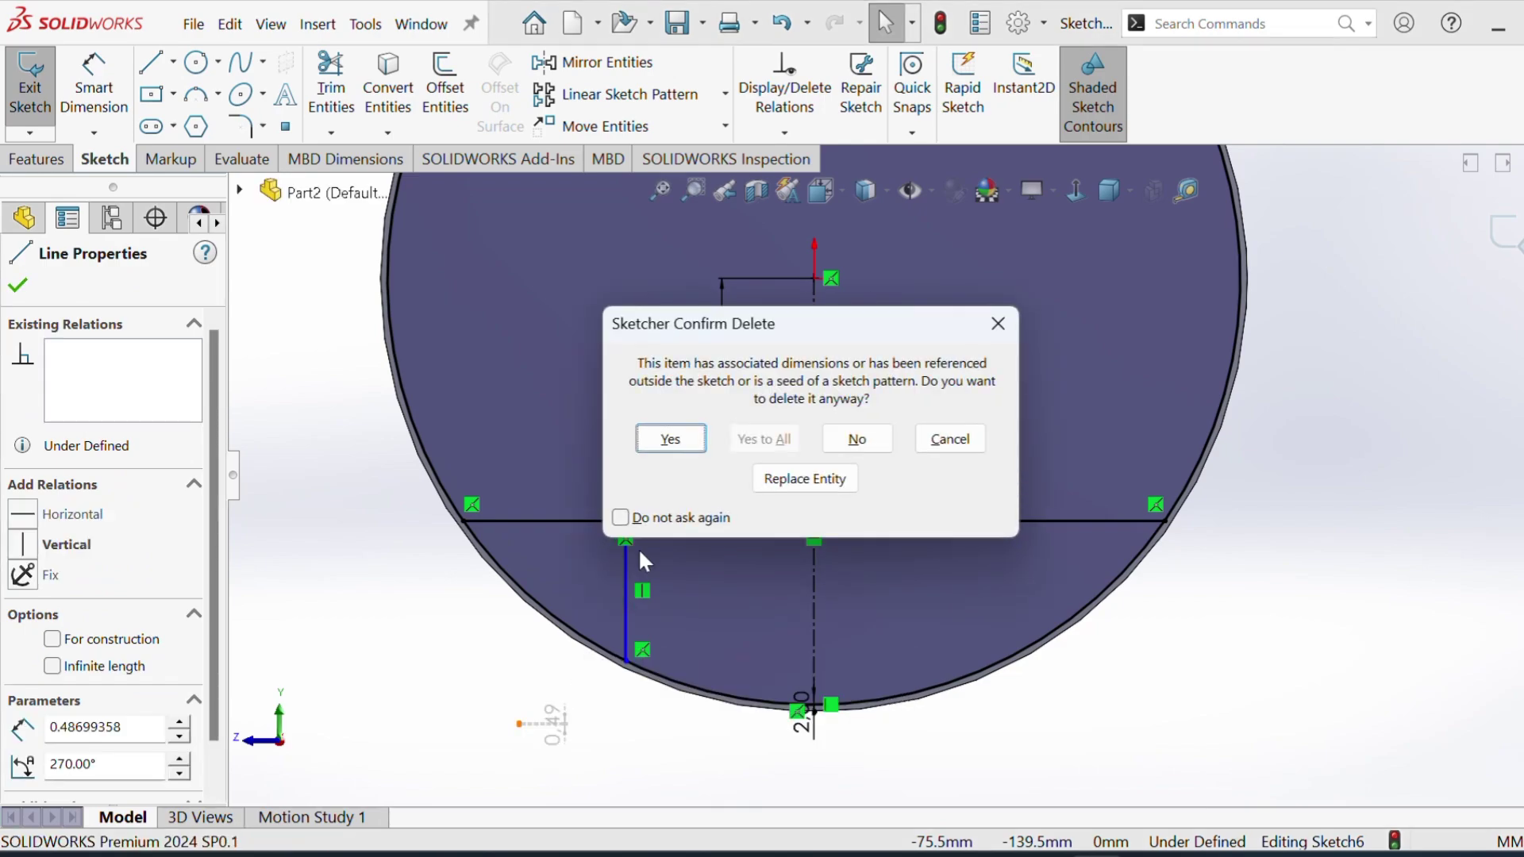
pyautogui.click(670, 439)
pyautogui.scroll(-2, 673, 631)
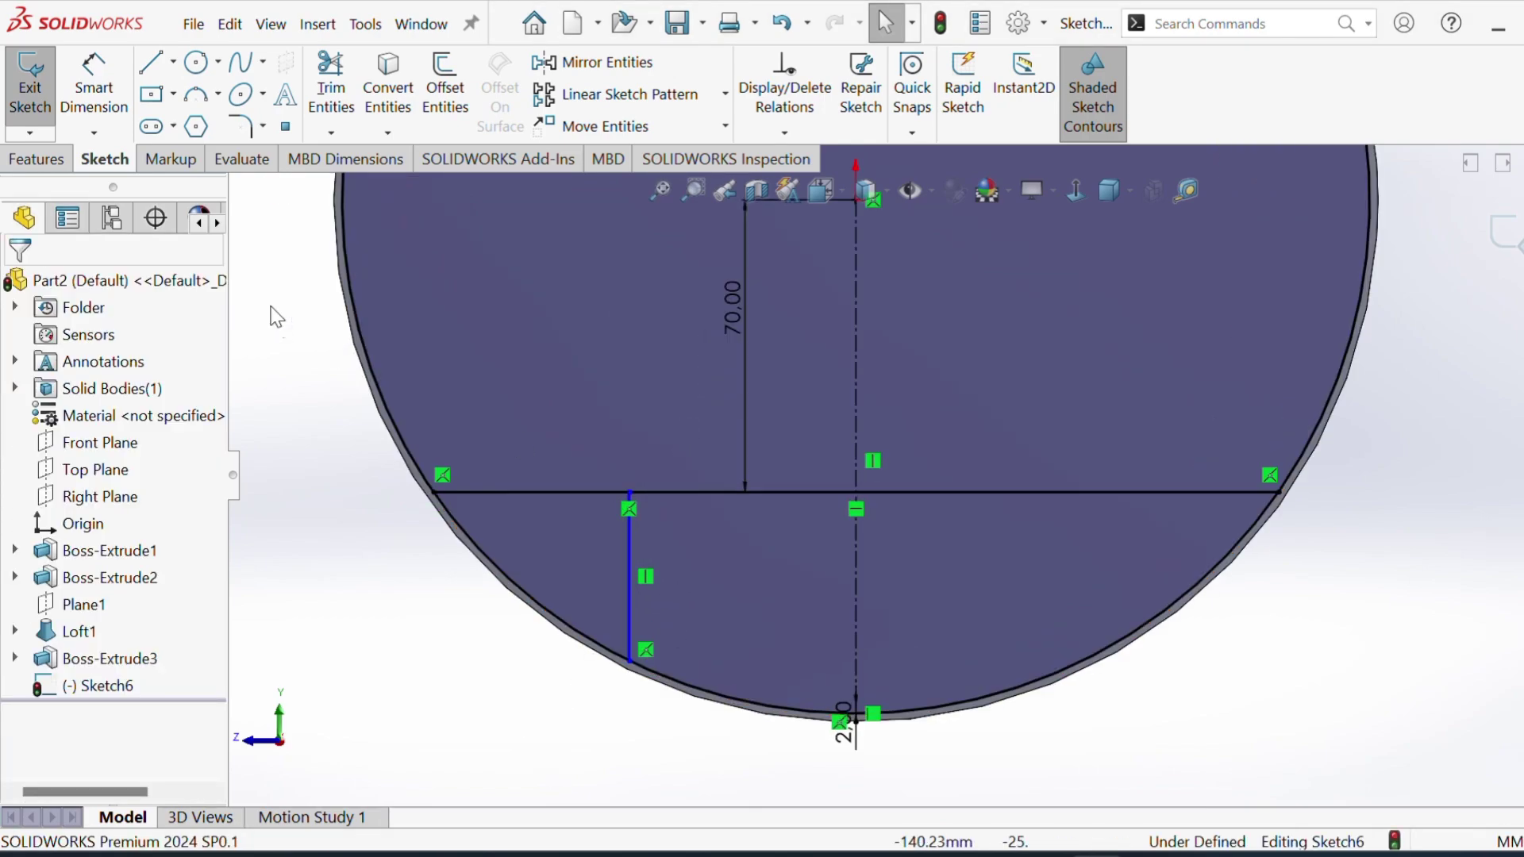
# Step: Dimension the vertical line 65 mm from the centerline
pyautogui.click(93, 87)
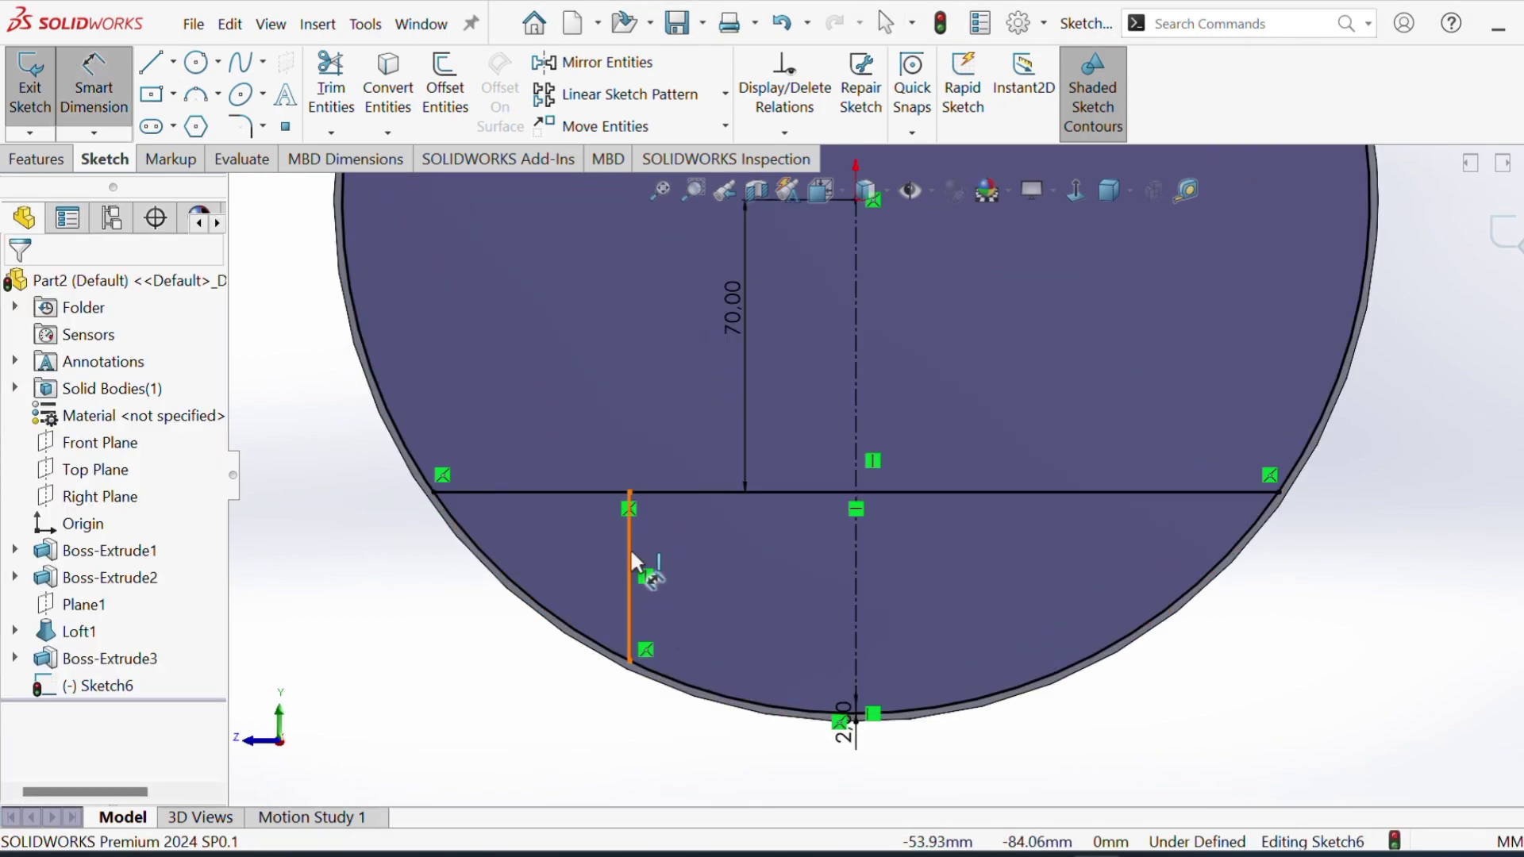
pyautogui.click(630, 549)
pyautogui.click(856, 647)
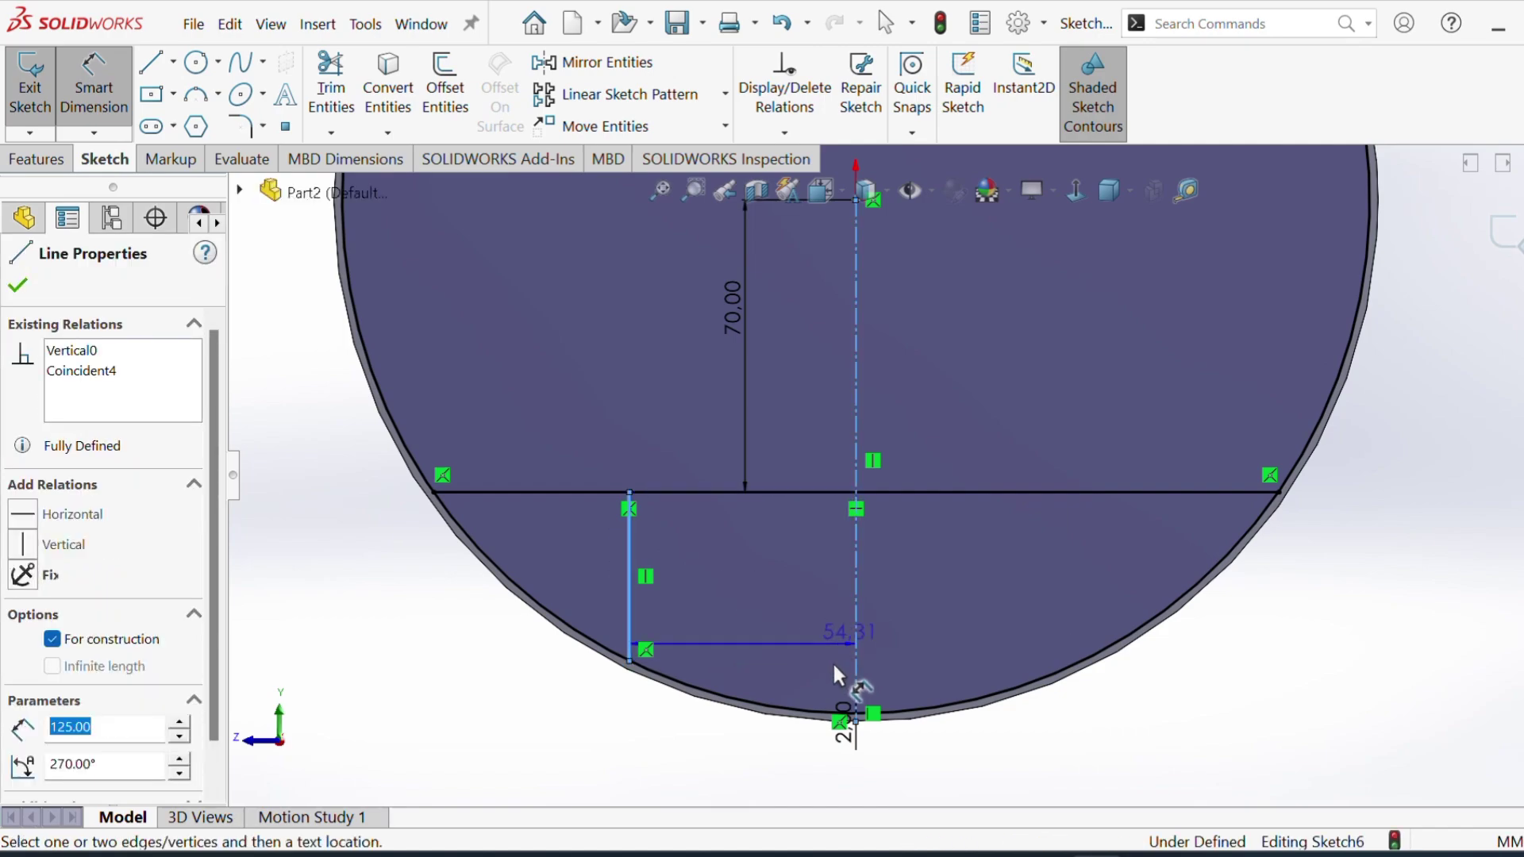
pyautogui.click(763, 791)
pyautogui.write('65')
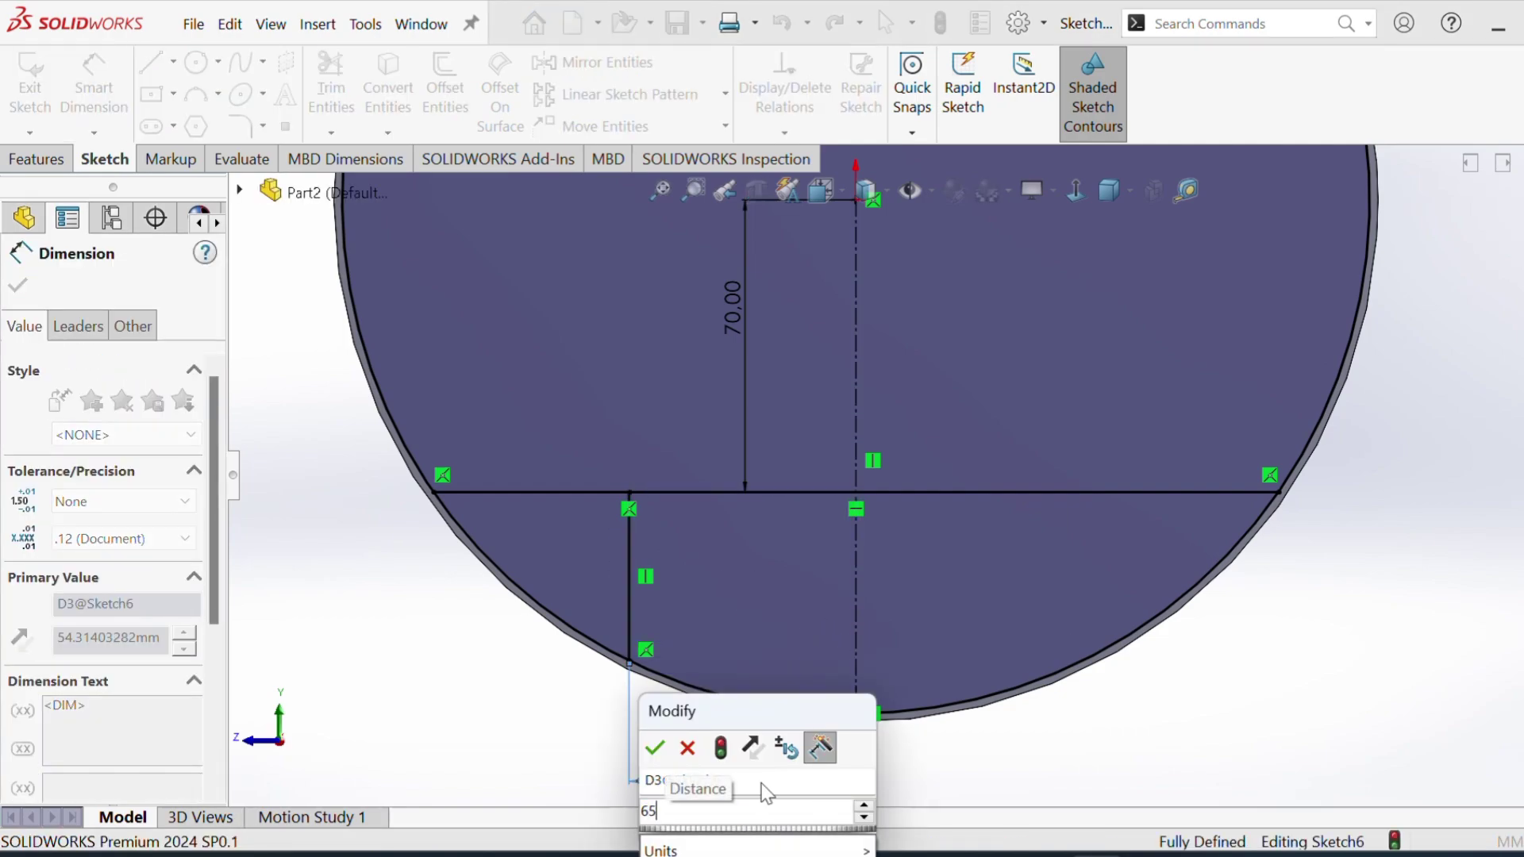
pyautogui.press('Return')
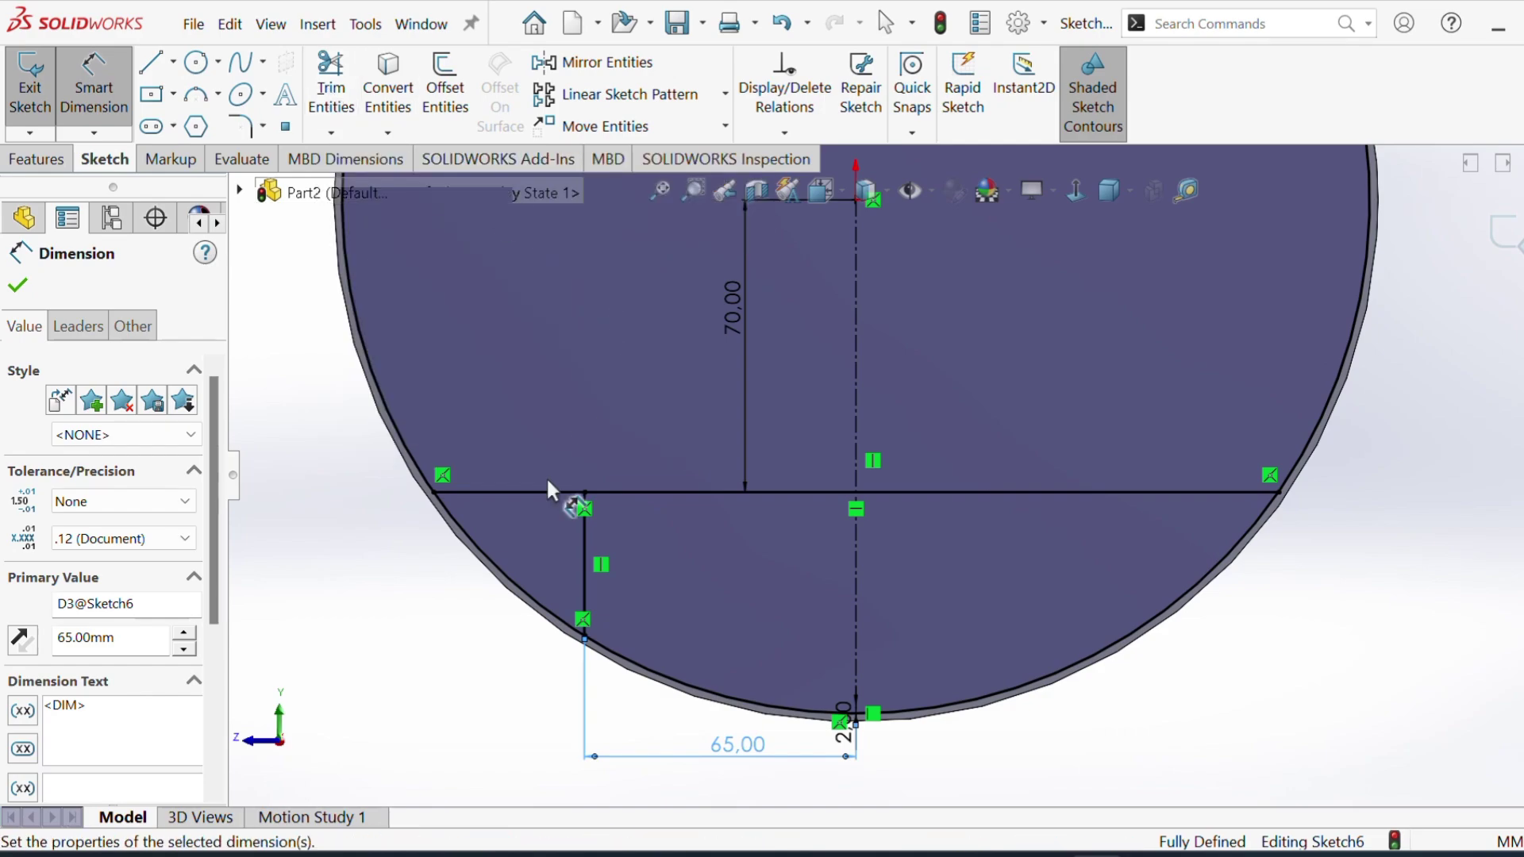
pyautogui.press('Escape')
# Step: Mirror the vertical line about the centerline
pyautogui.click(591, 62)
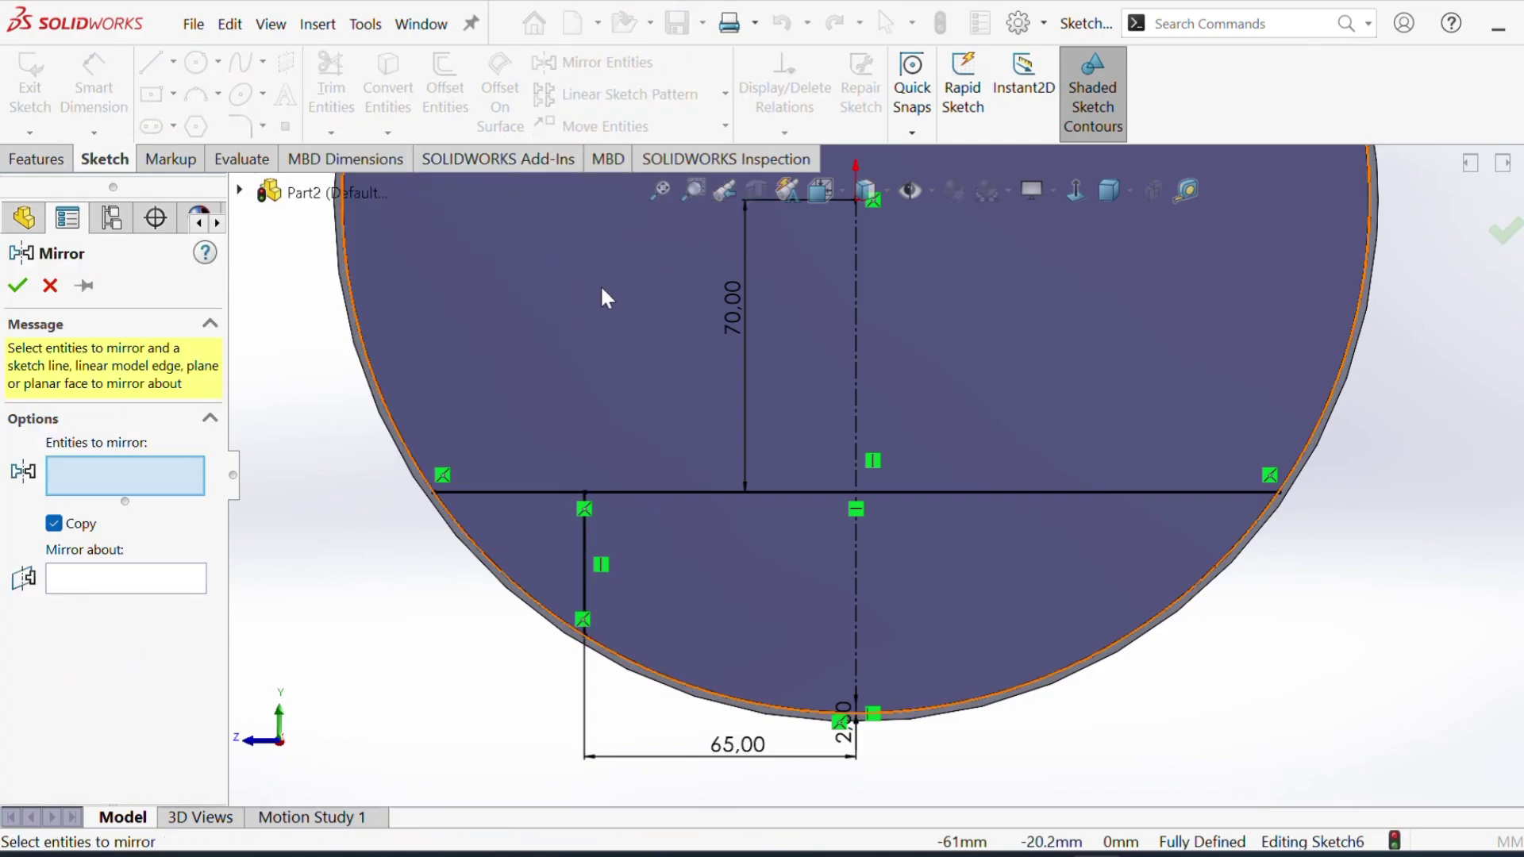
pyautogui.click(584, 595)
pyautogui.click(95, 579)
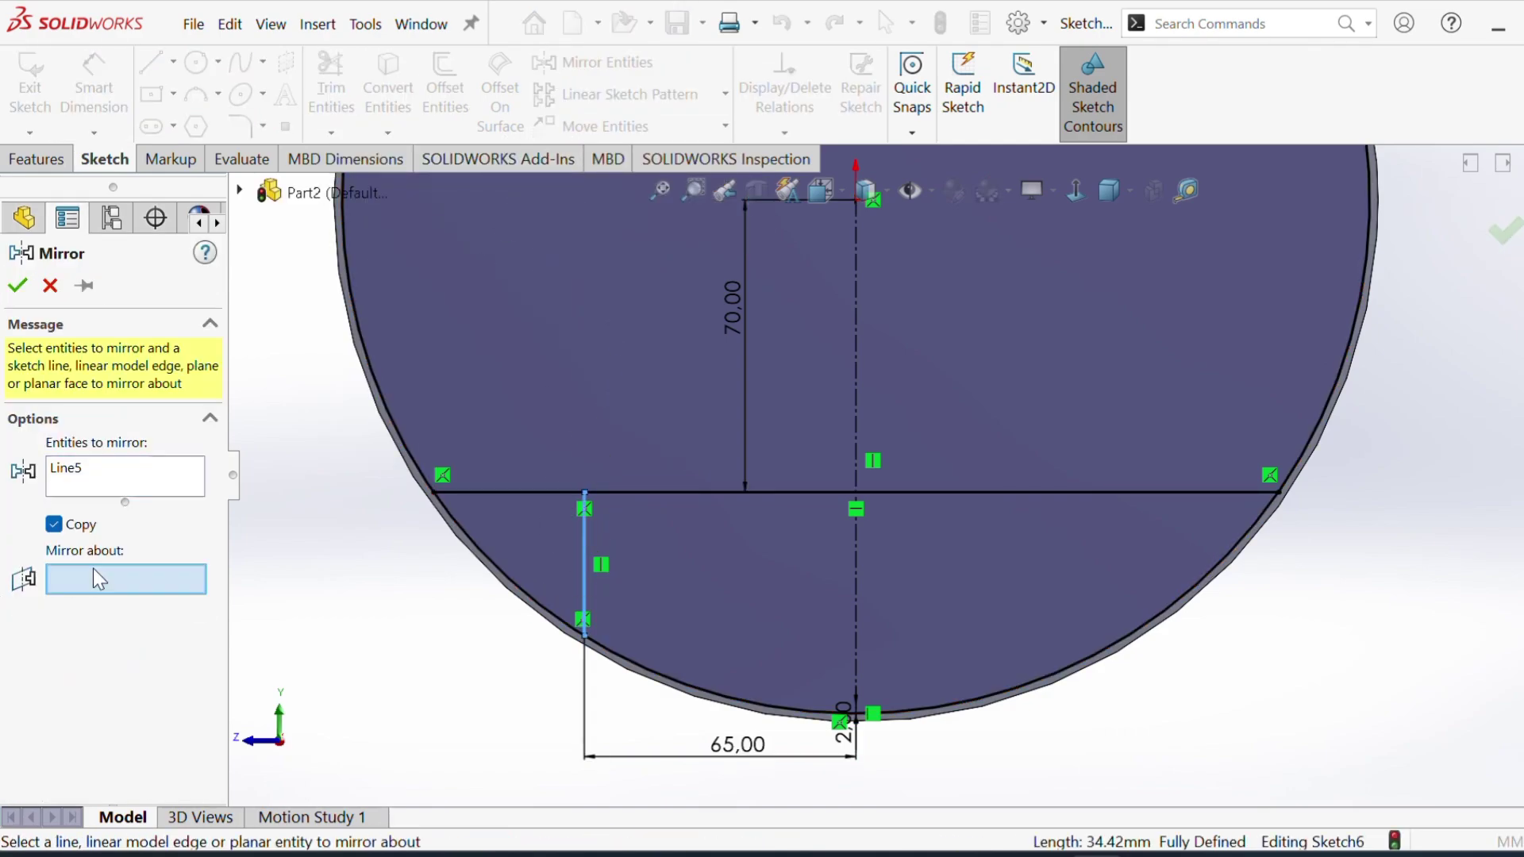
pyautogui.click(857, 574)
pyautogui.rightClick(858, 576)
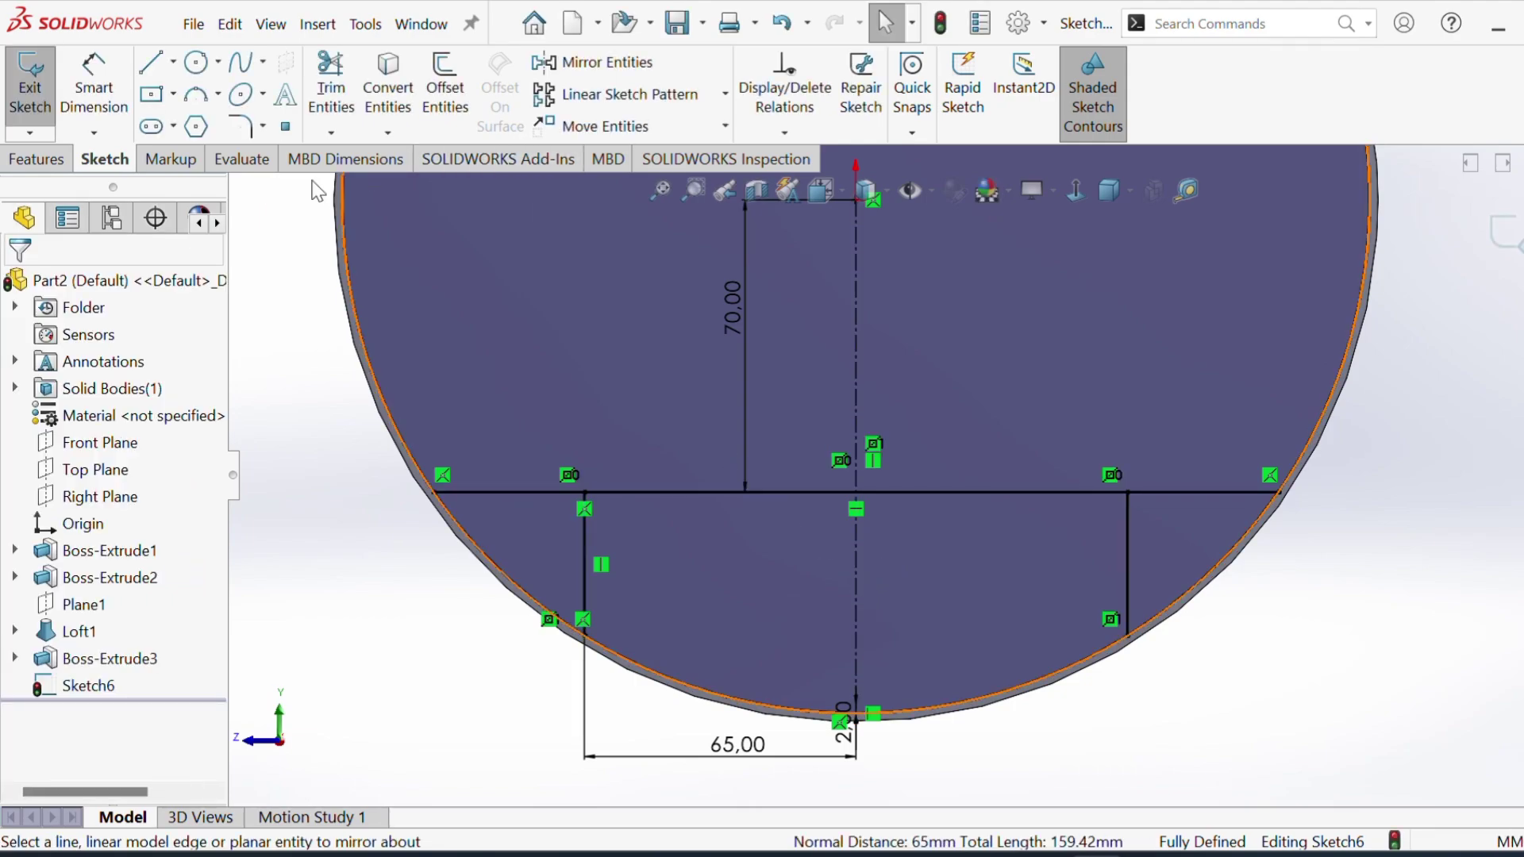
# Step: Trim away the upper arc, extra arc pieces and line overhangs to one closed profile
pyautogui.click(337, 111)
pyautogui.scroll(3, 921, 476)
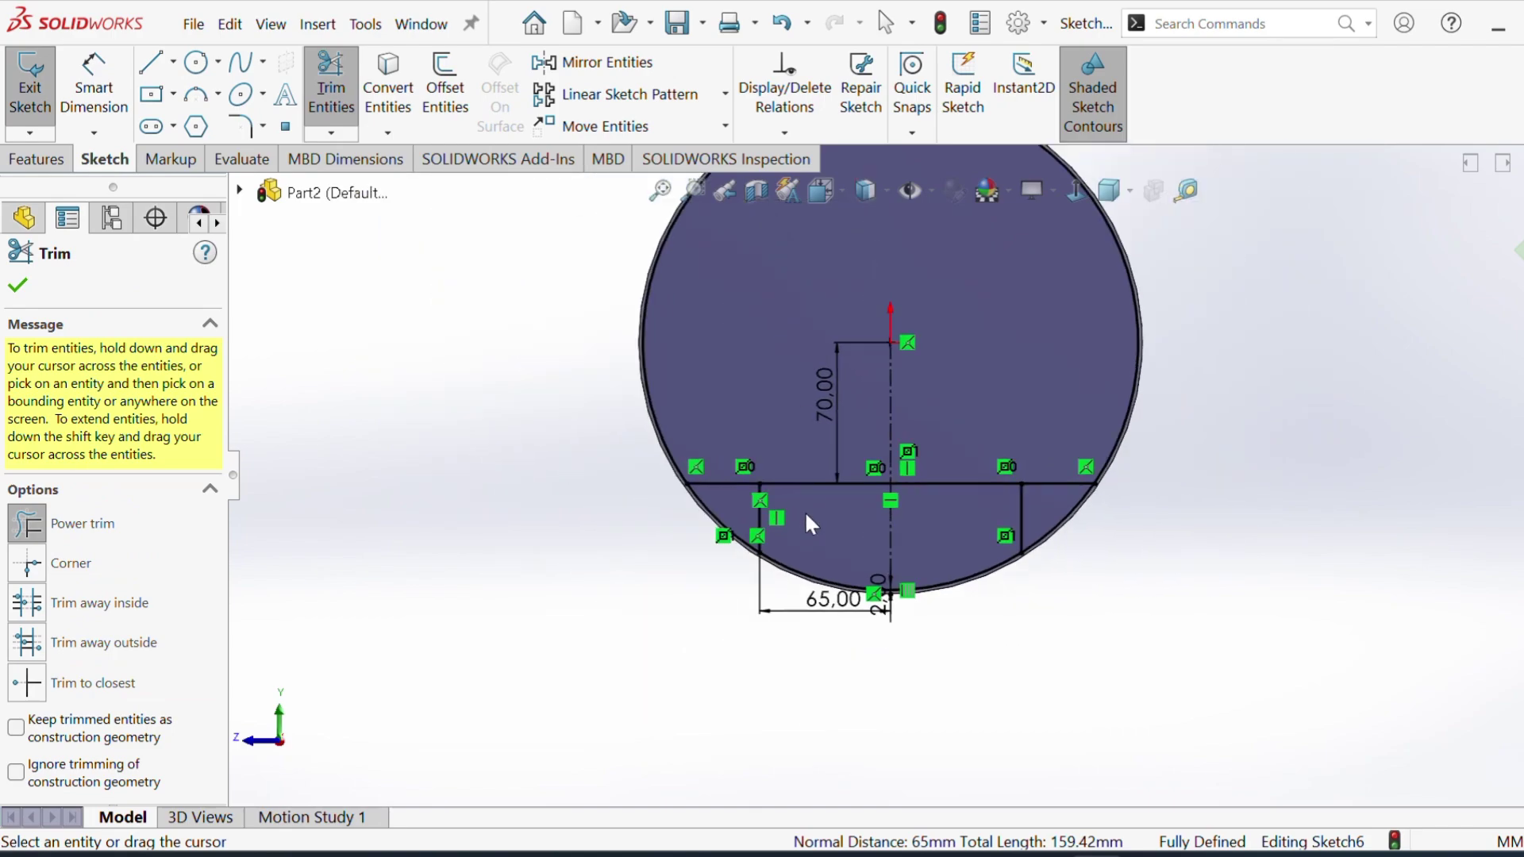
pyautogui.moveTo(660, 402); pyautogui.dragTo(728, 325)
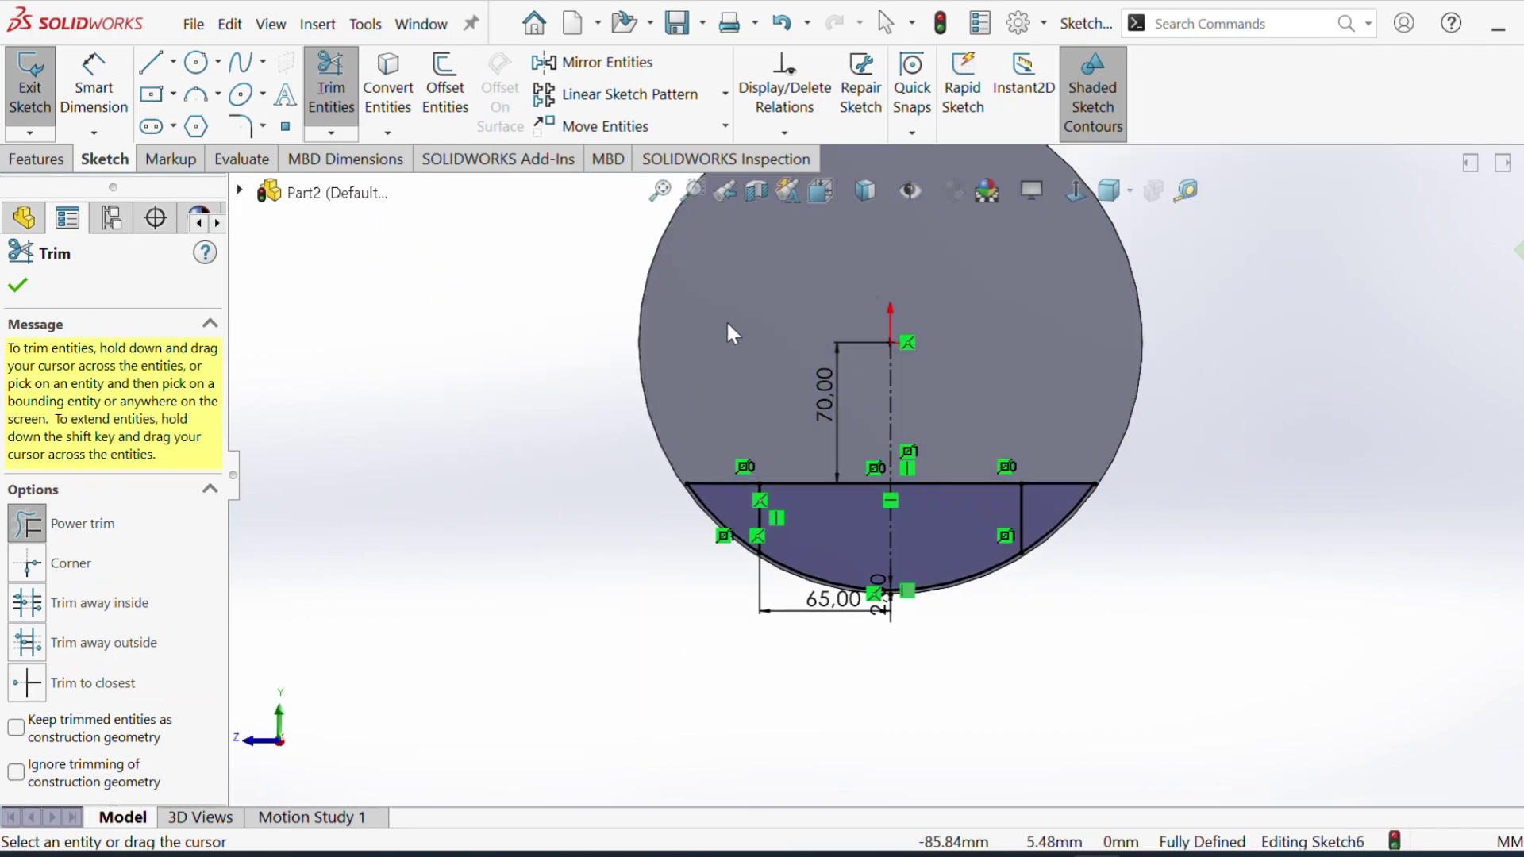
pyautogui.scroll(-3, 1020, 435)
pyautogui.moveTo(1017, 436); pyautogui.dragTo(1095, 600)
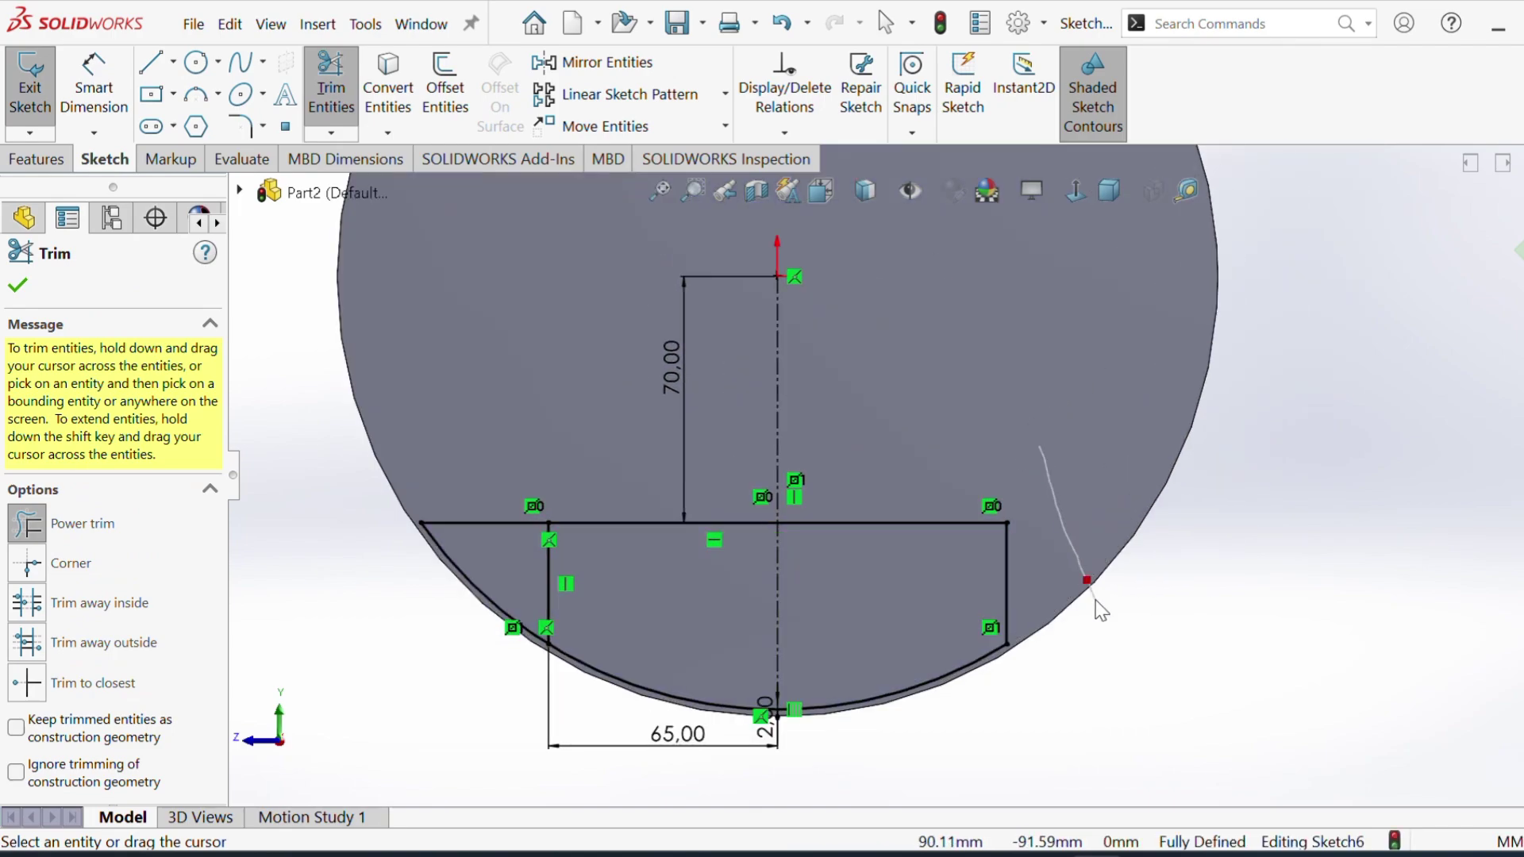
pyautogui.moveTo(476, 296)
pyautogui.mouseDown()
pyautogui.moveTo(504, 516)
pyautogui.moveTo(488, 635)
pyautogui.mouseUp()
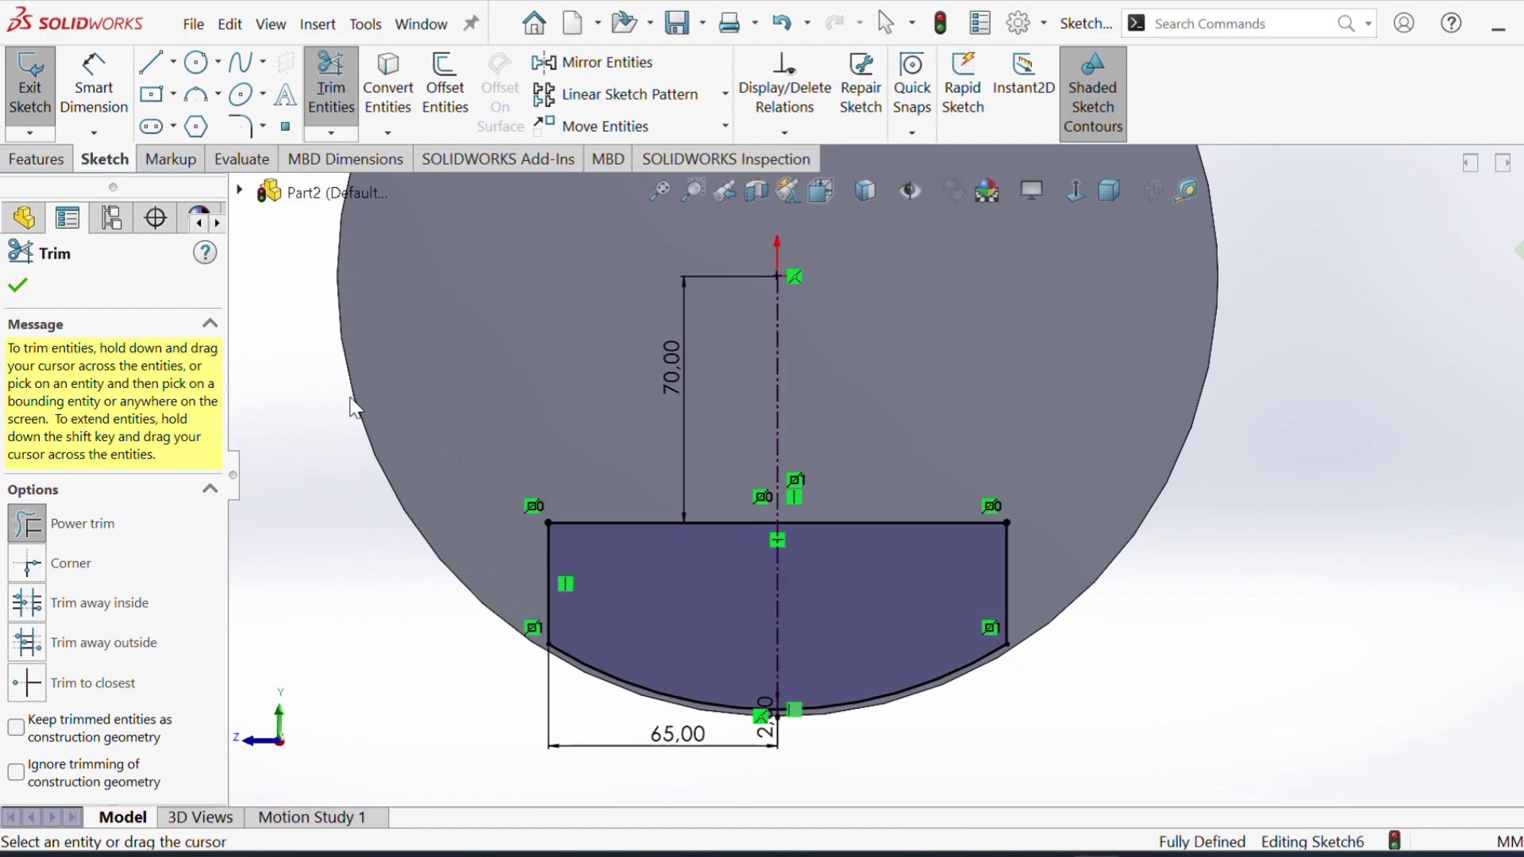
pyautogui.click(34, 163)
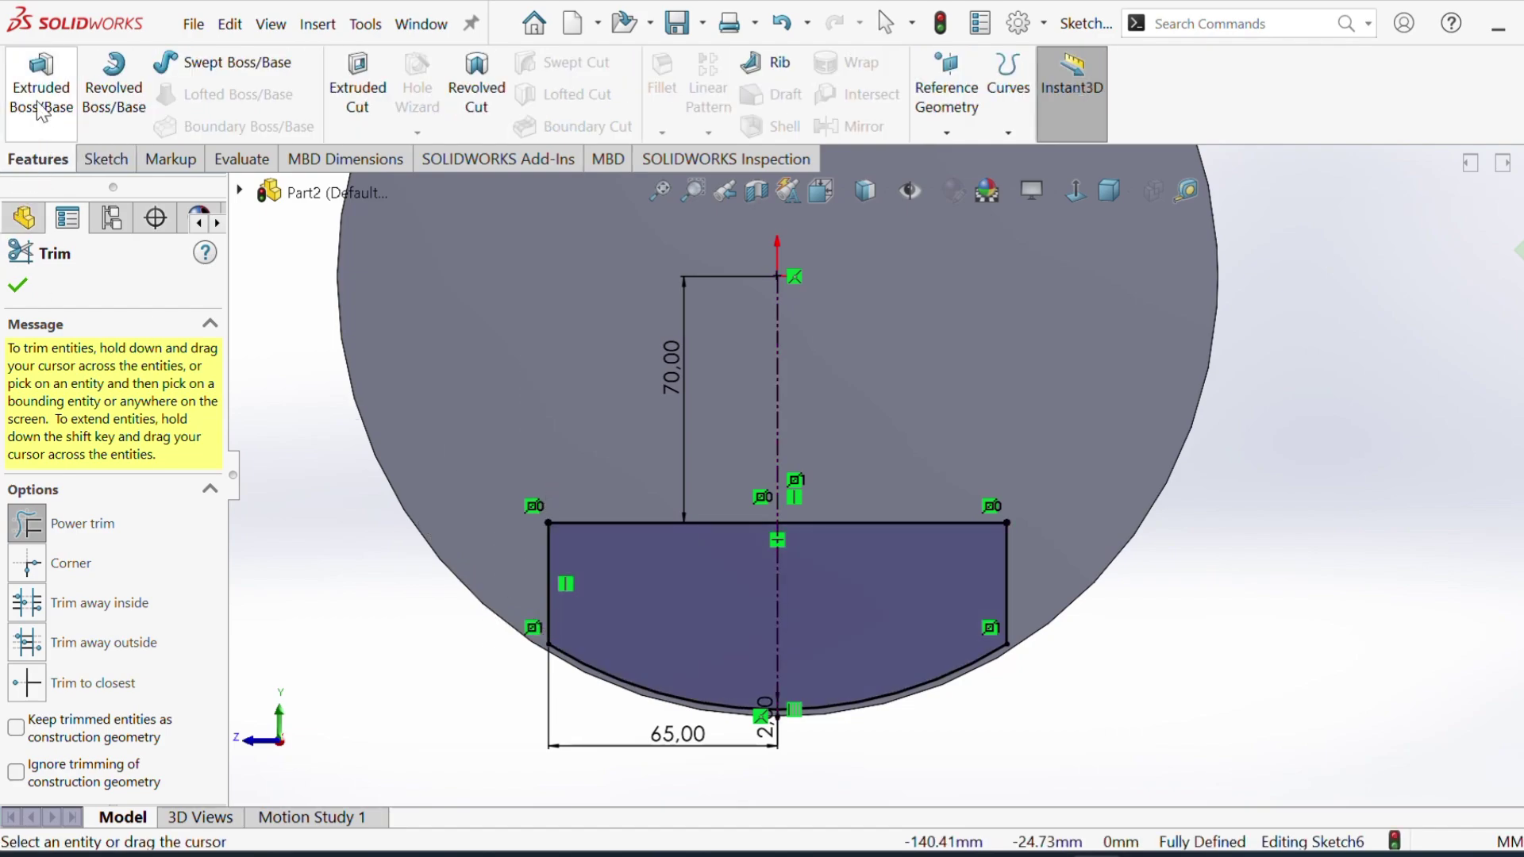
# Step: Extrude the chord-and-arc profile 10 mm outward as Boss-Extrude4
pyautogui.click(38, 105)
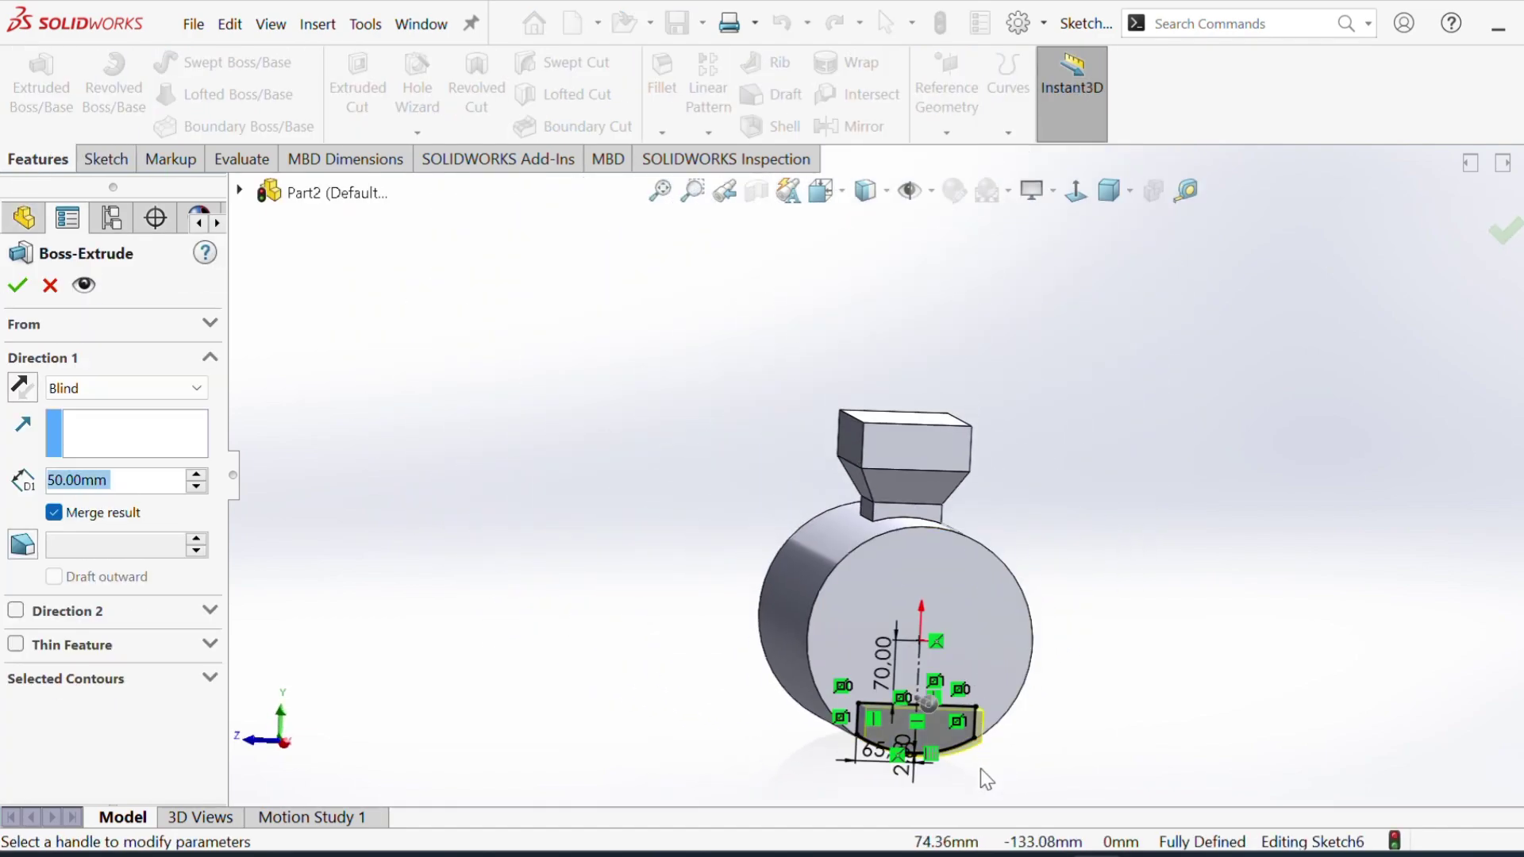
pyautogui.scroll(-3, 1045, 739)
pyautogui.scroll(-3, 946, 621)
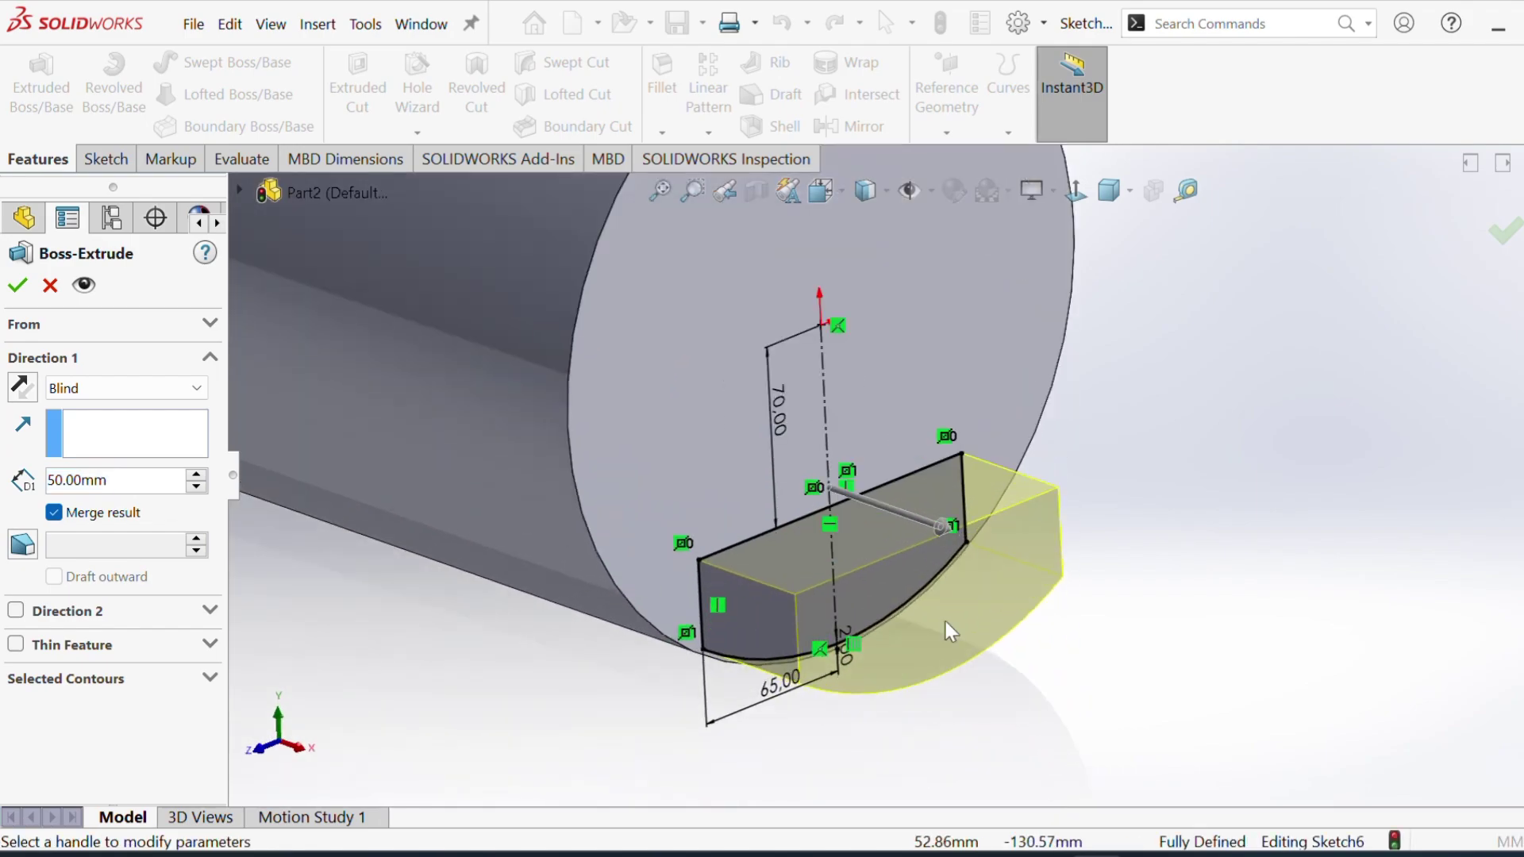
pyautogui.click(195, 486)
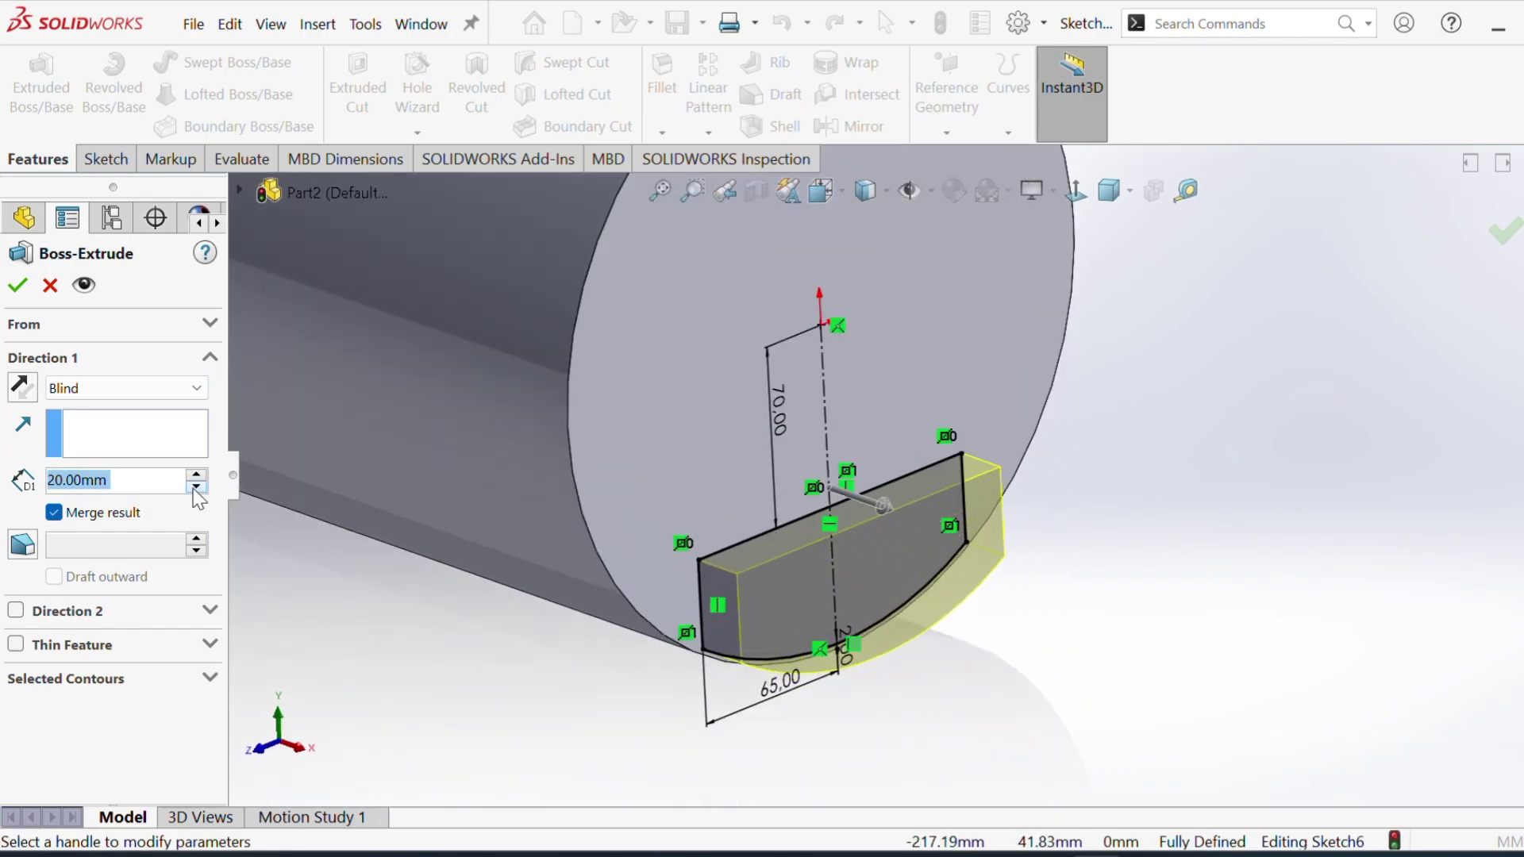
pyautogui.click(195, 487)
pyautogui.click(17, 284)
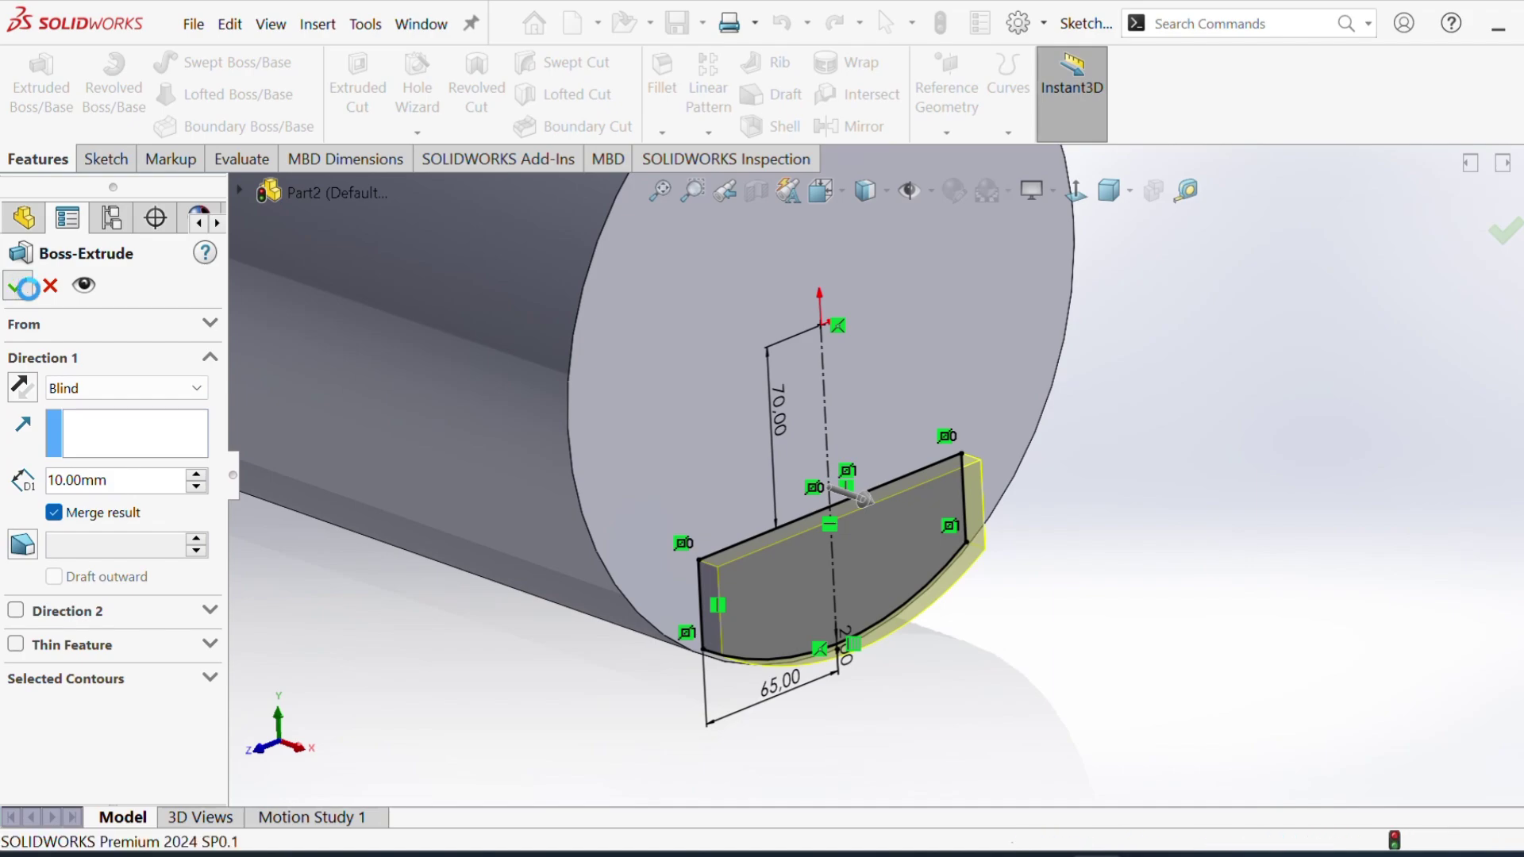
pyautogui.scroll(5, 762, 409)
pyautogui.scroll(3, 896, 337)
# Step: Try a Shell on a picked face, then clear the faces and cancel
pyautogui.scroll(-1, 893, 337)
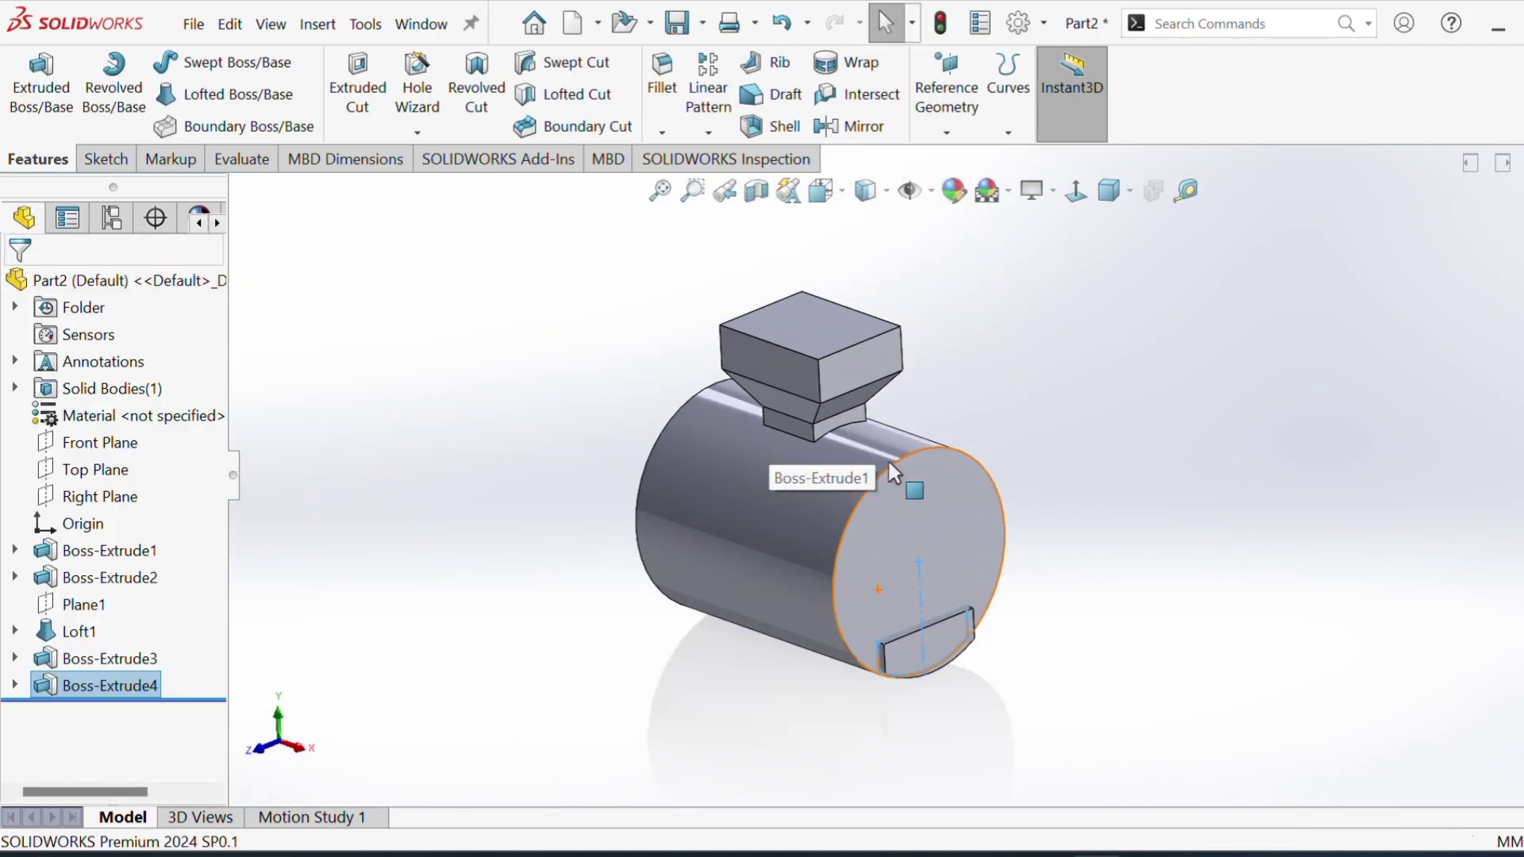
pyautogui.scroll(-1, 886, 444)
pyautogui.click(789, 130)
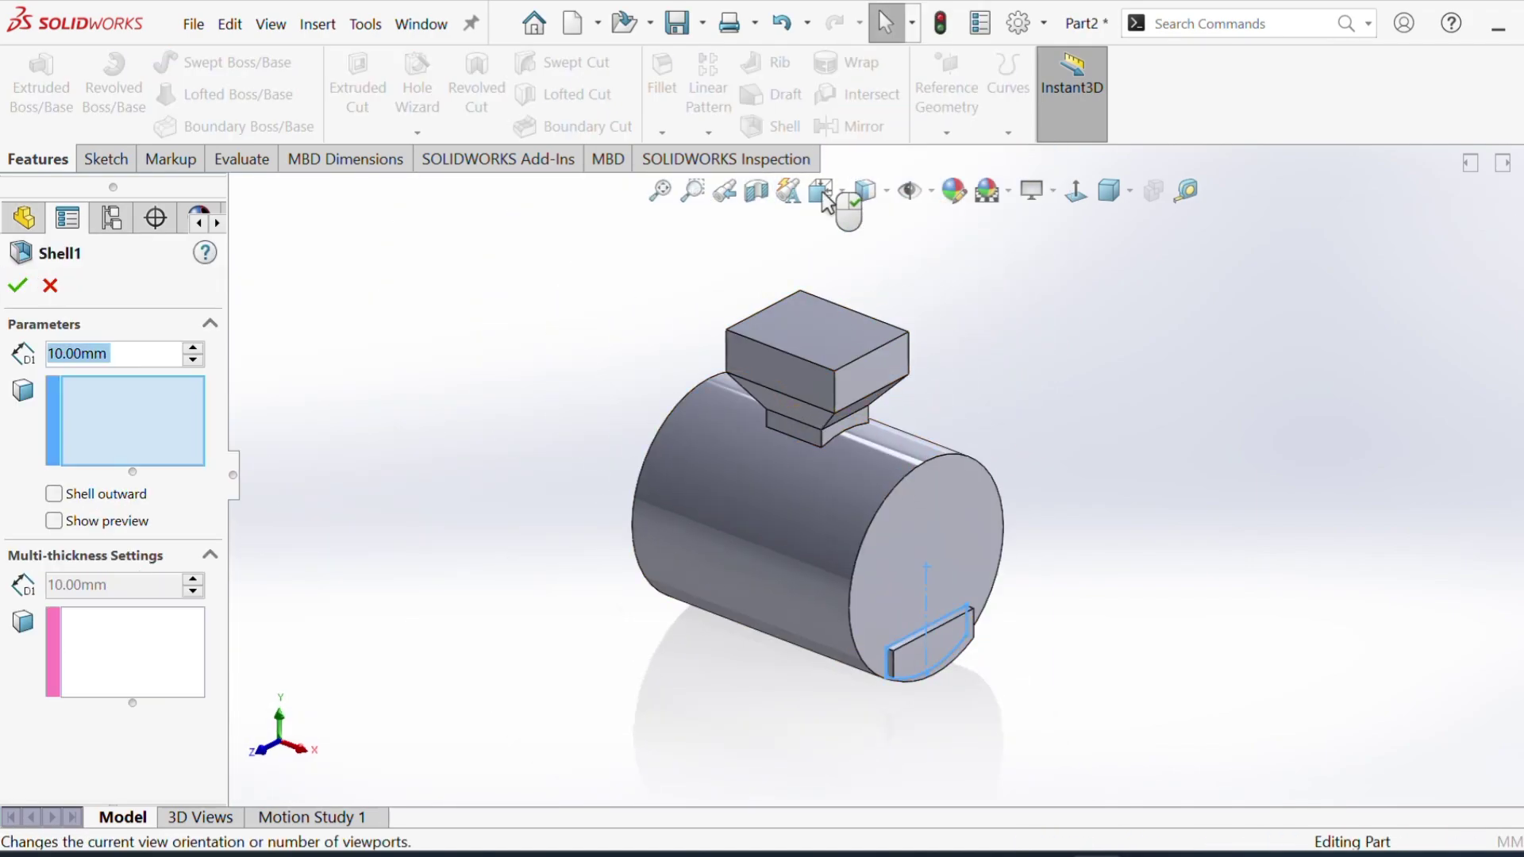
pyautogui.scroll(-2, 932, 523)
pyautogui.click(960, 693)
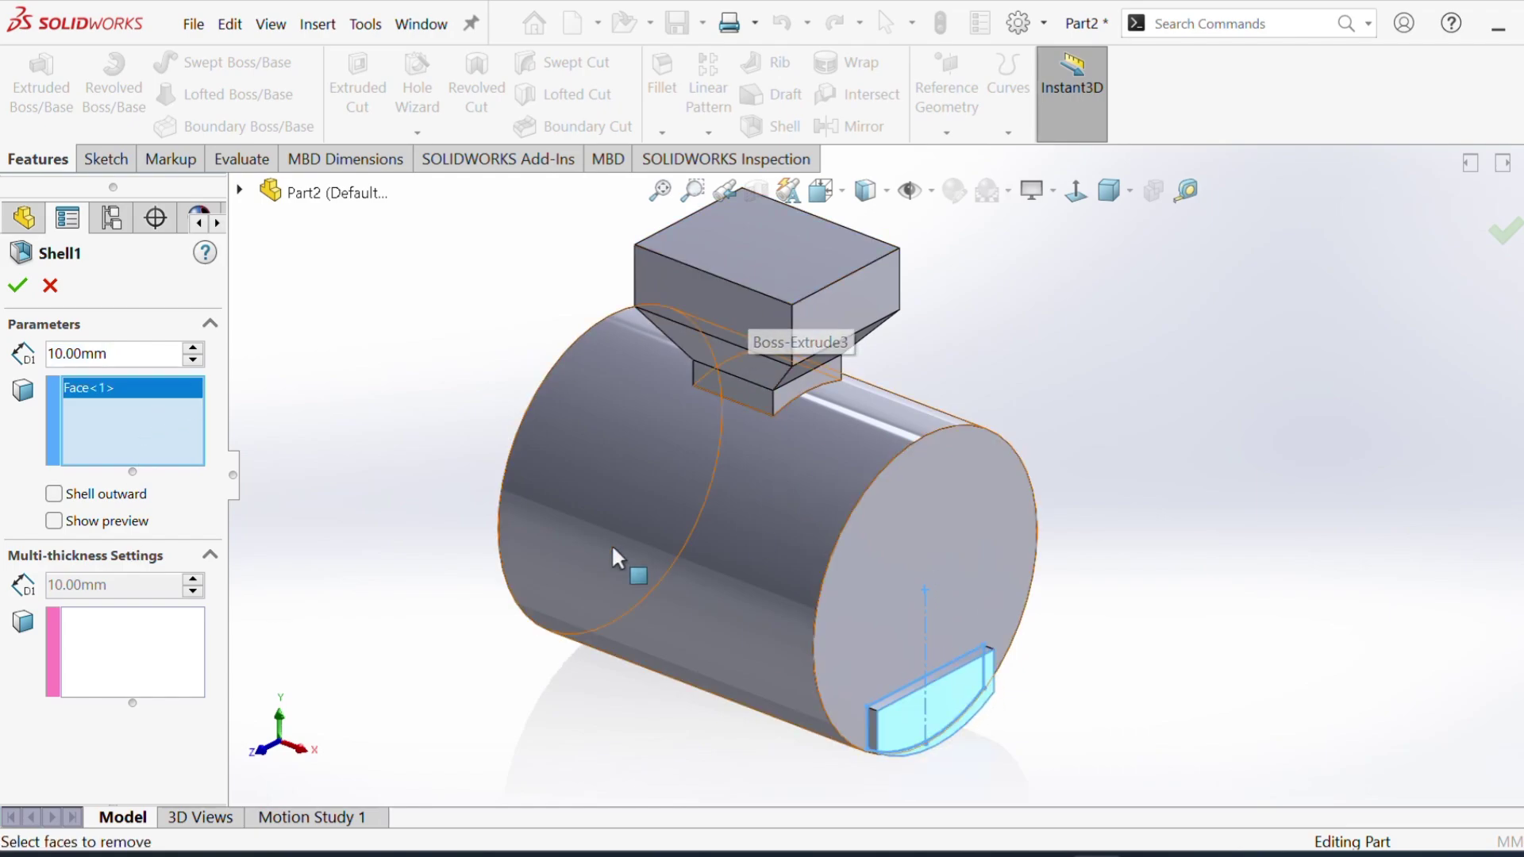
pyautogui.rightClick(165, 426)
pyautogui.click(256, 439)
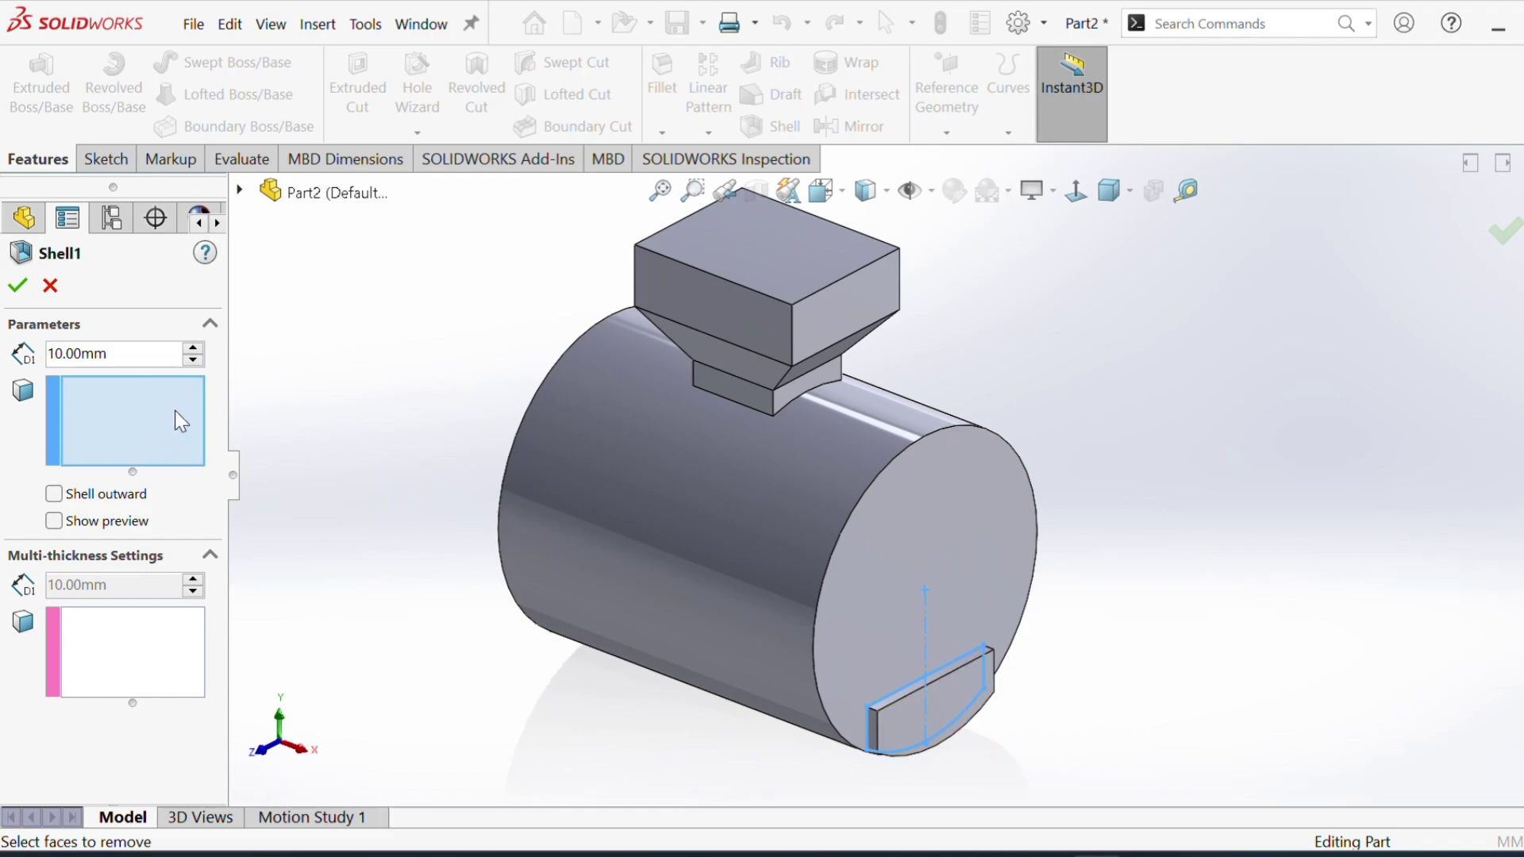
pyautogui.click(49, 286)
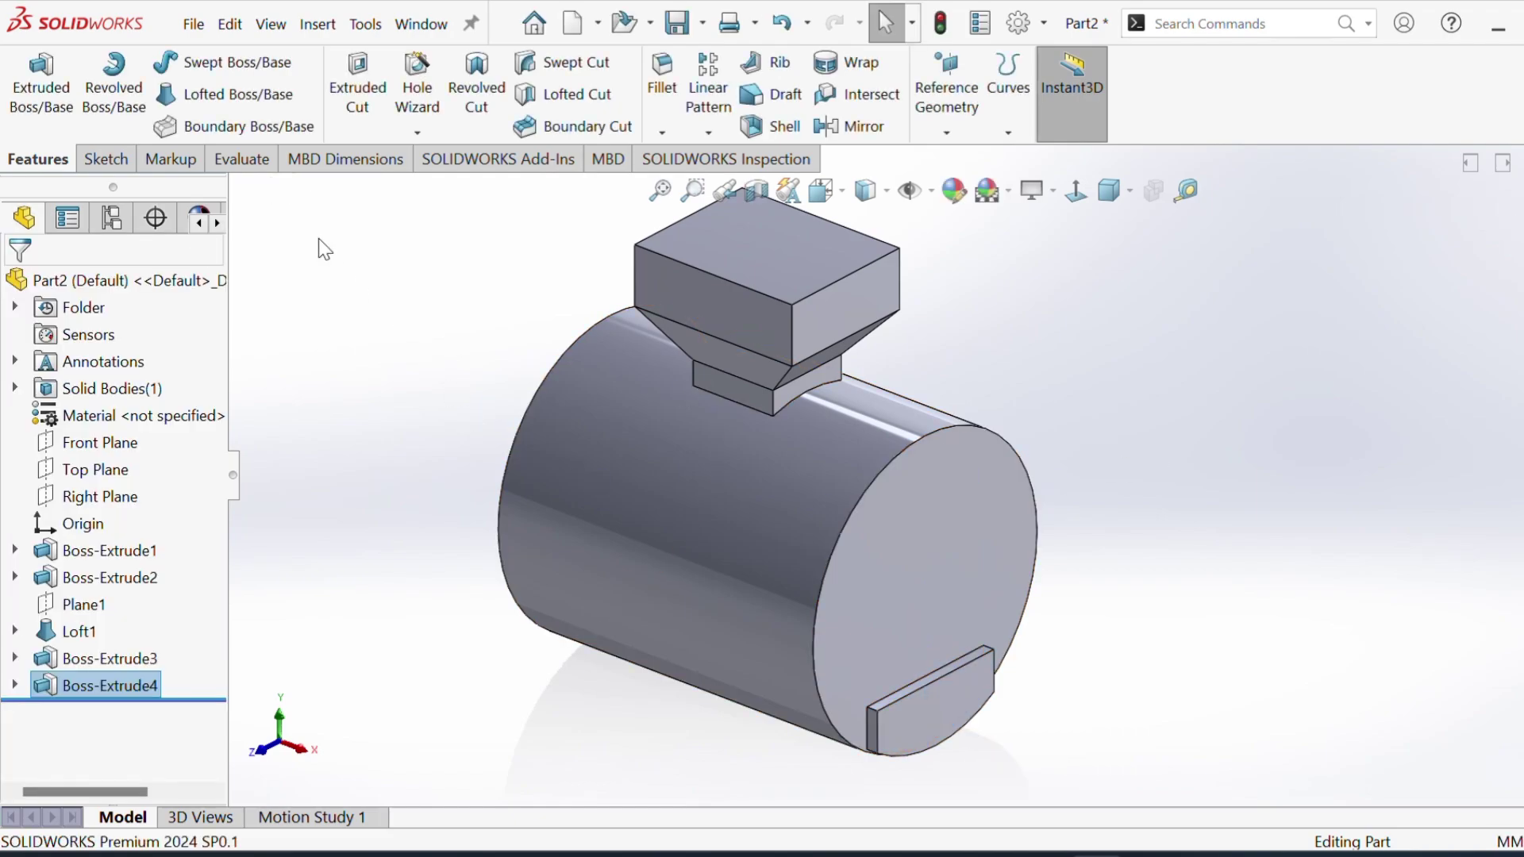
# Step: Shell the drum to 2 mm walls, removing the tab's end face and hopper top
pyautogui.click(768, 123)
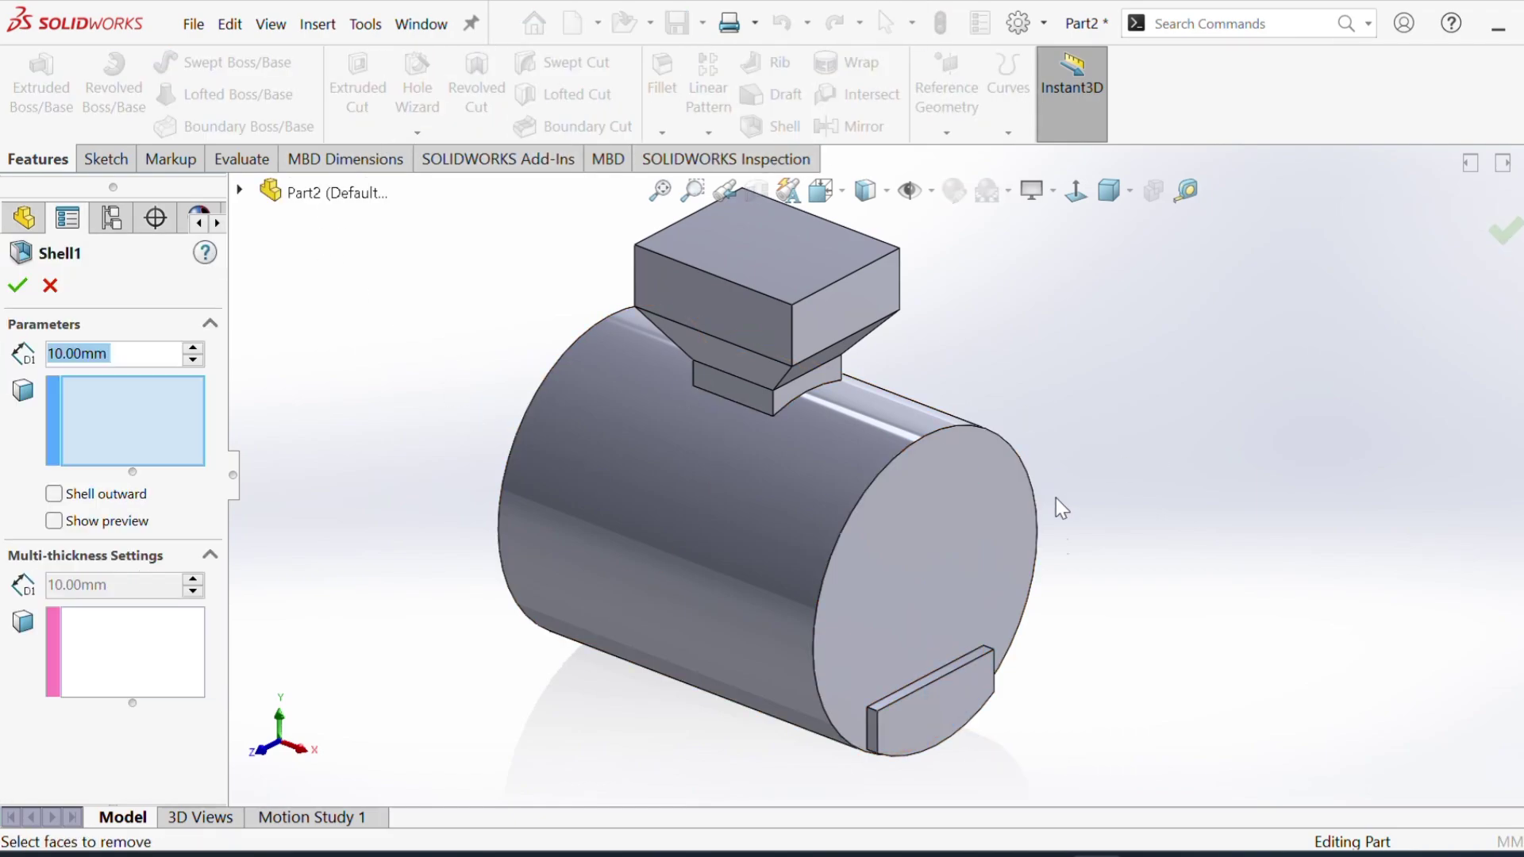
pyautogui.write('2')
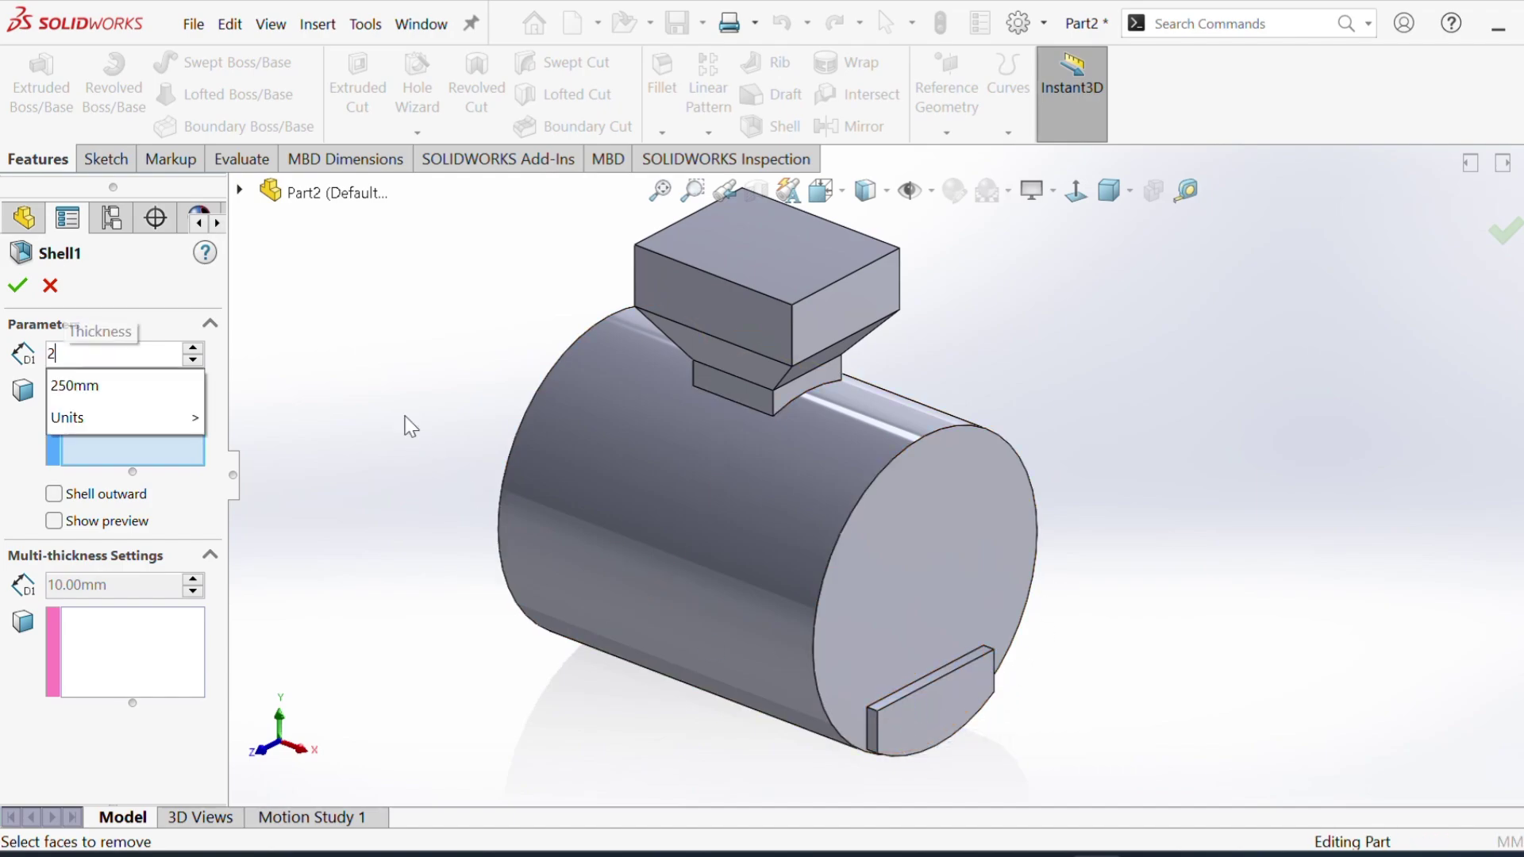
pyautogui.click(958, 724)
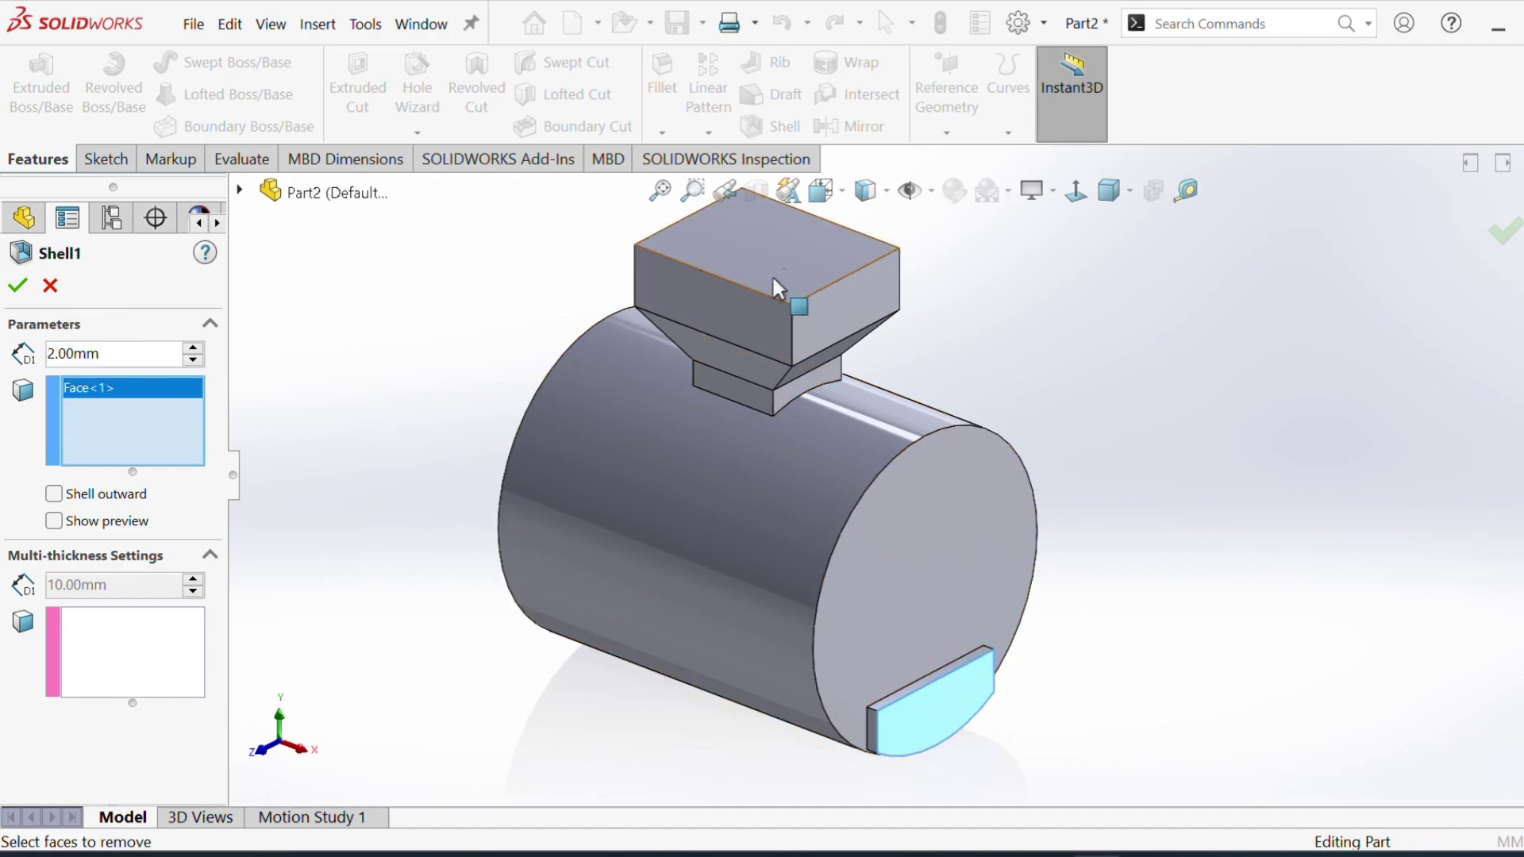
pyautogui.click(775, 261)
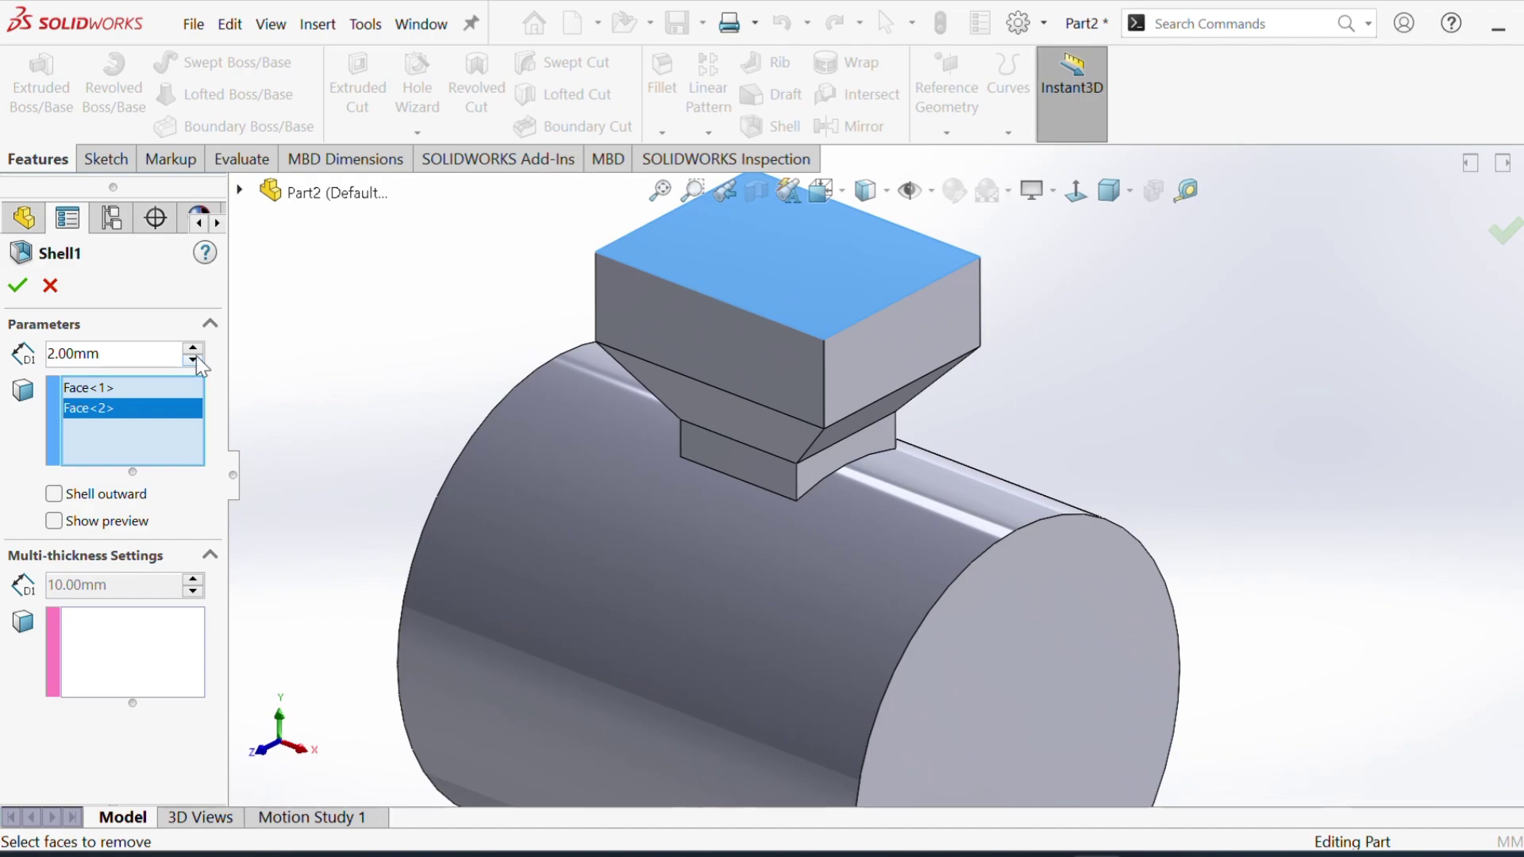
pyautogui.moveTo(762, 285); pyautogui.dragTo(751, 474, button='middle')
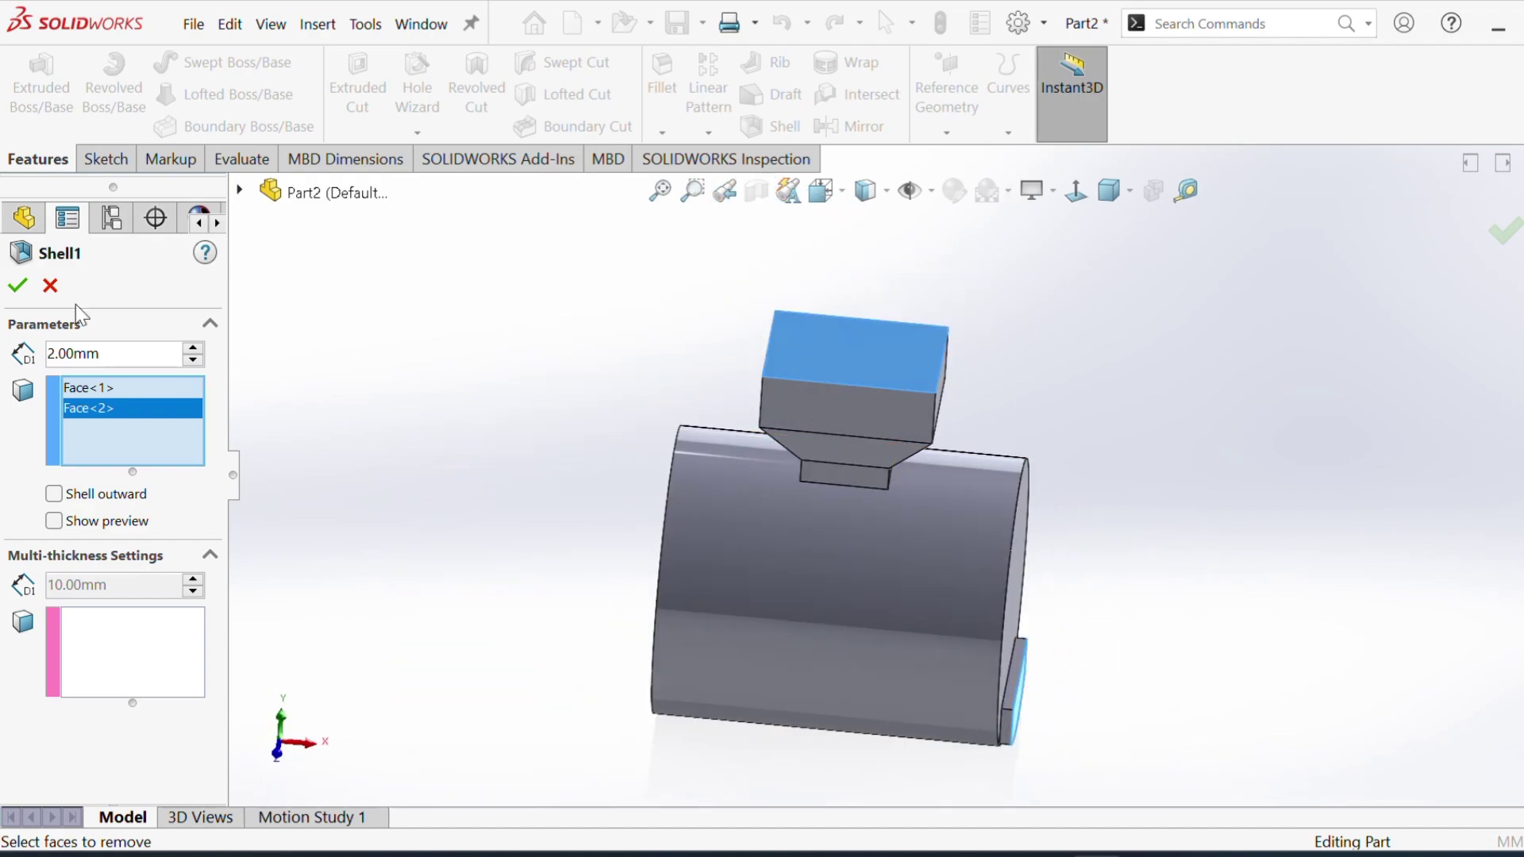
pyautogui.click(18, 285)
pyautogui.moveTo(871, 545)
pyautogui.mouseDown(button='middle')
pyautogui.moveTo(878, 609)
pyautogui.moveTo(901, 527)
pyautogui.moveTo(651, 413)
pyautogui.mouseUp(button='middle')
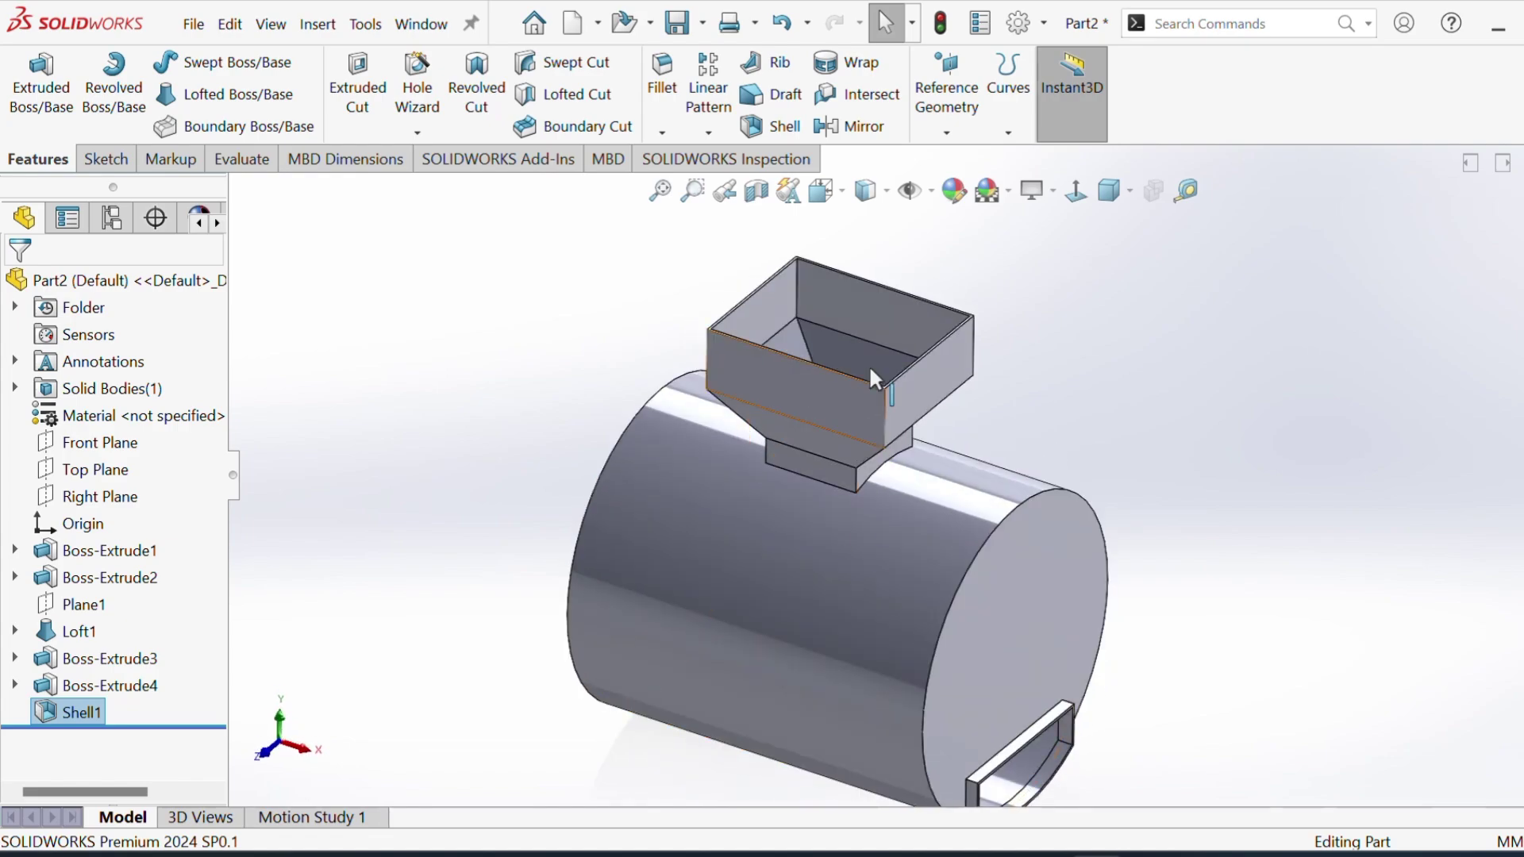
# Step: Start a sketch on the hopper's top rim face and convert its edges
pyautogui.scroll(5, 641, 397)
pyautogui.scroll(3, 587, 413)
pyautogui.scroll(2, 627, 429)
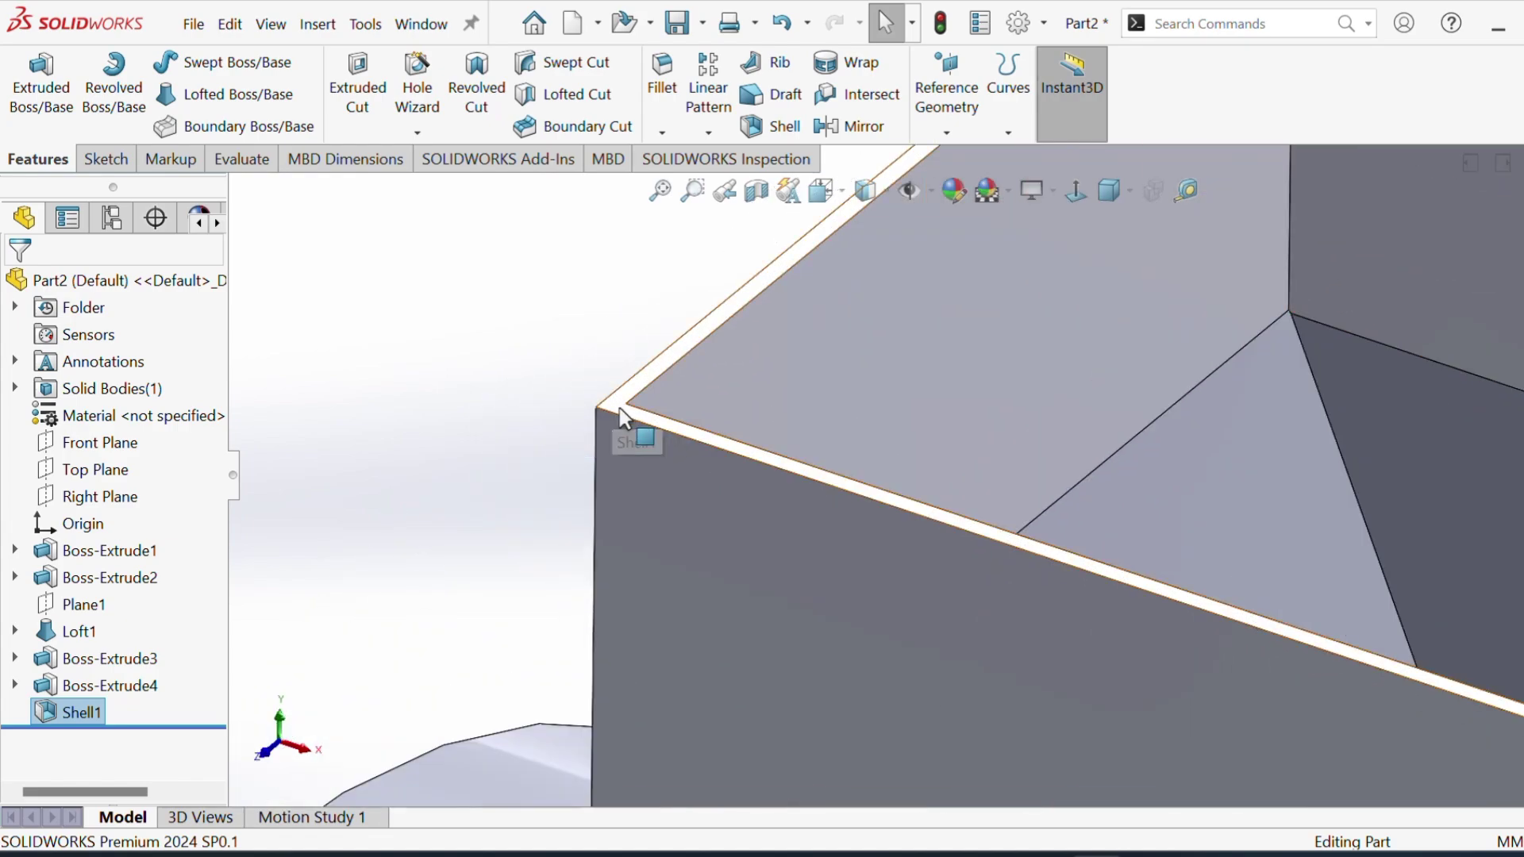
pyautogui.click(630, 413)
pyautogui.click(709, 352)
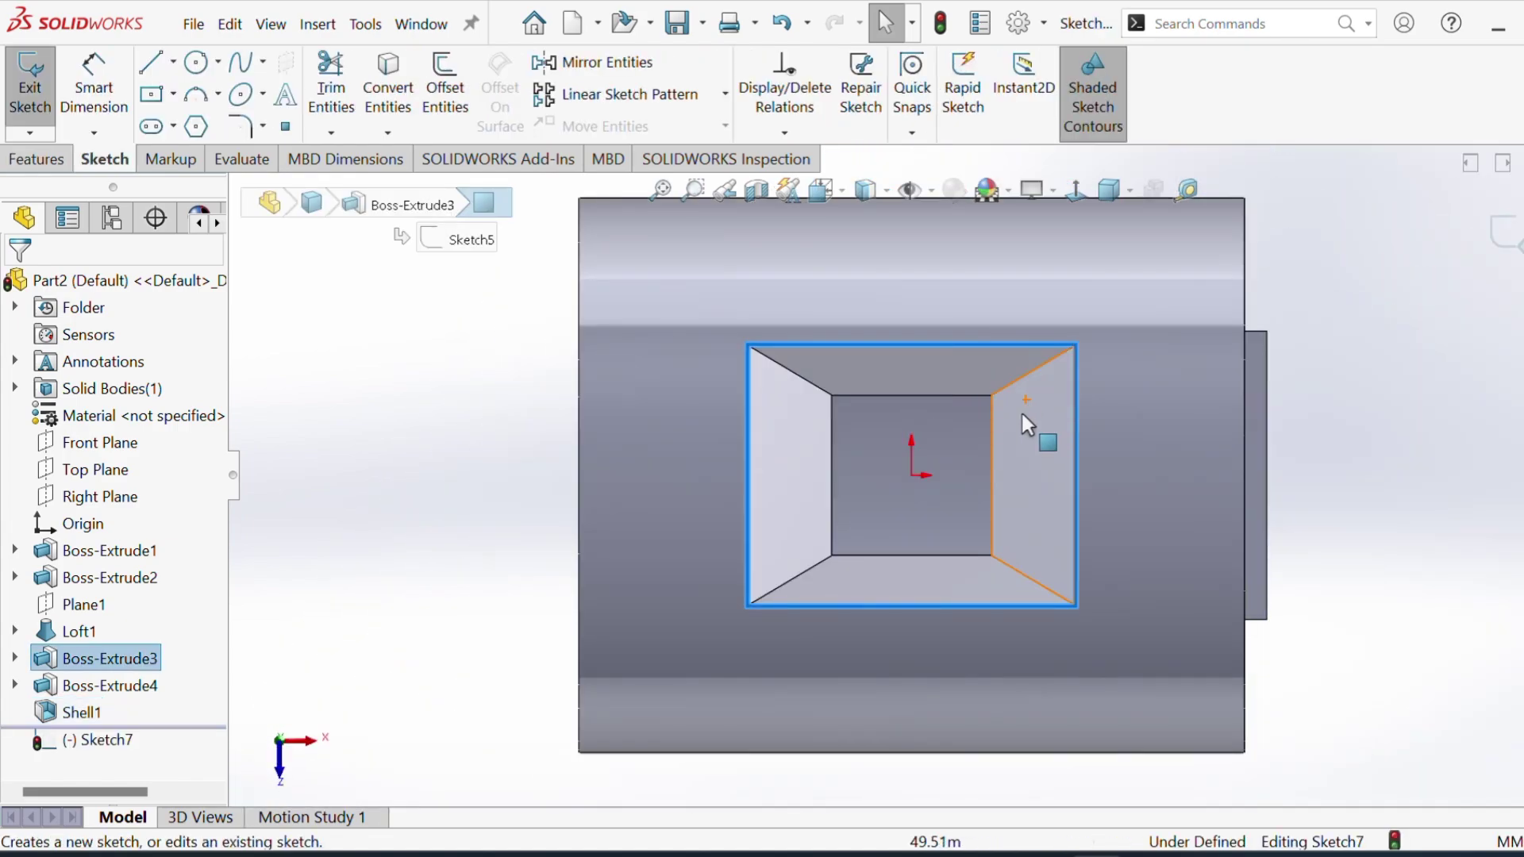
pyautogui.click(388, 87)
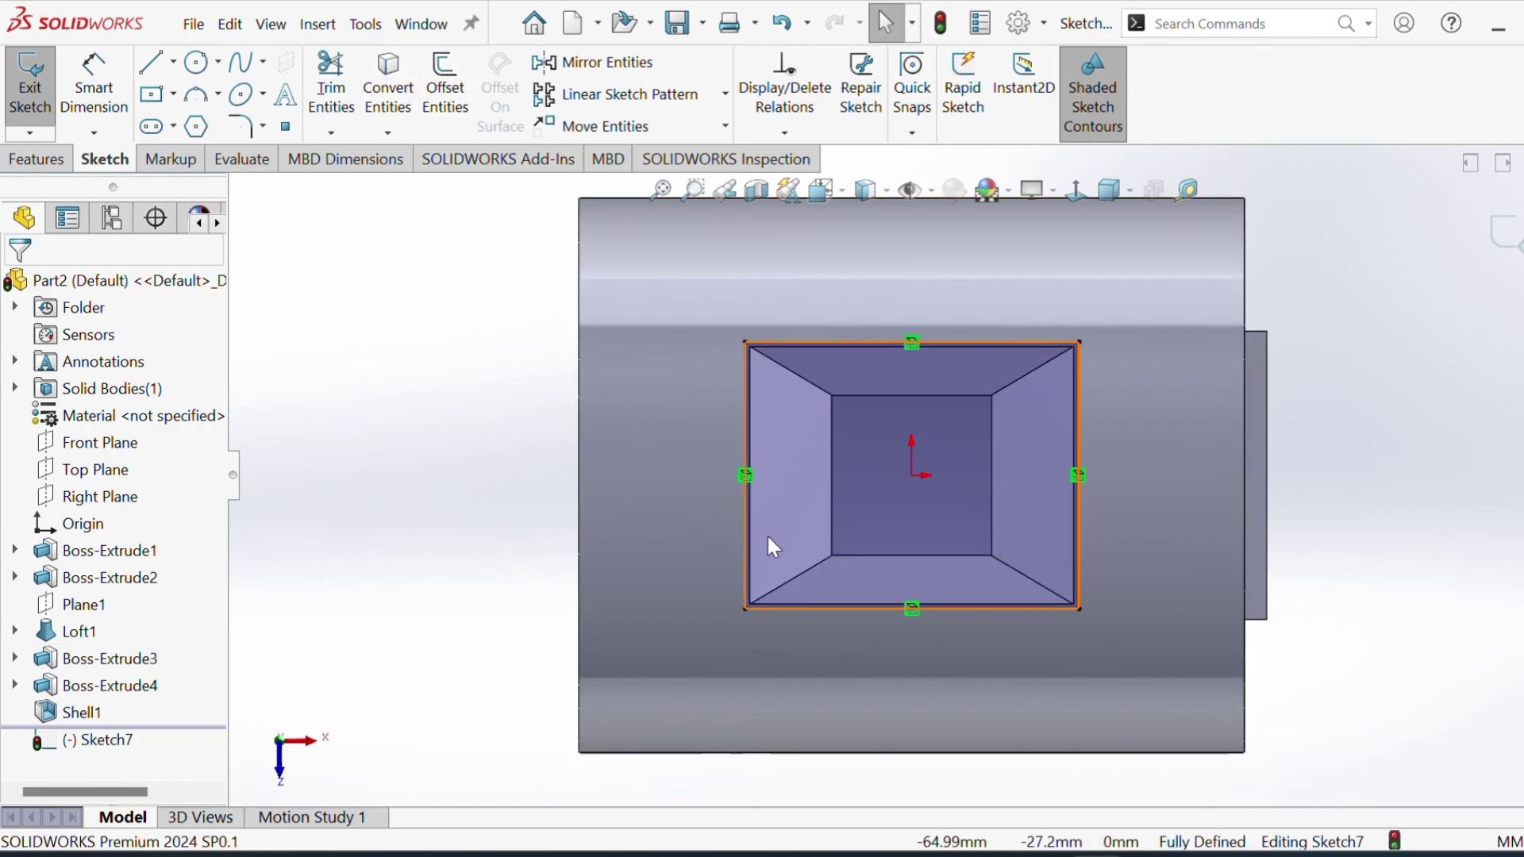
# Step: Offset the rim outline 10 mm outward
pyautogui.click(446, 89)
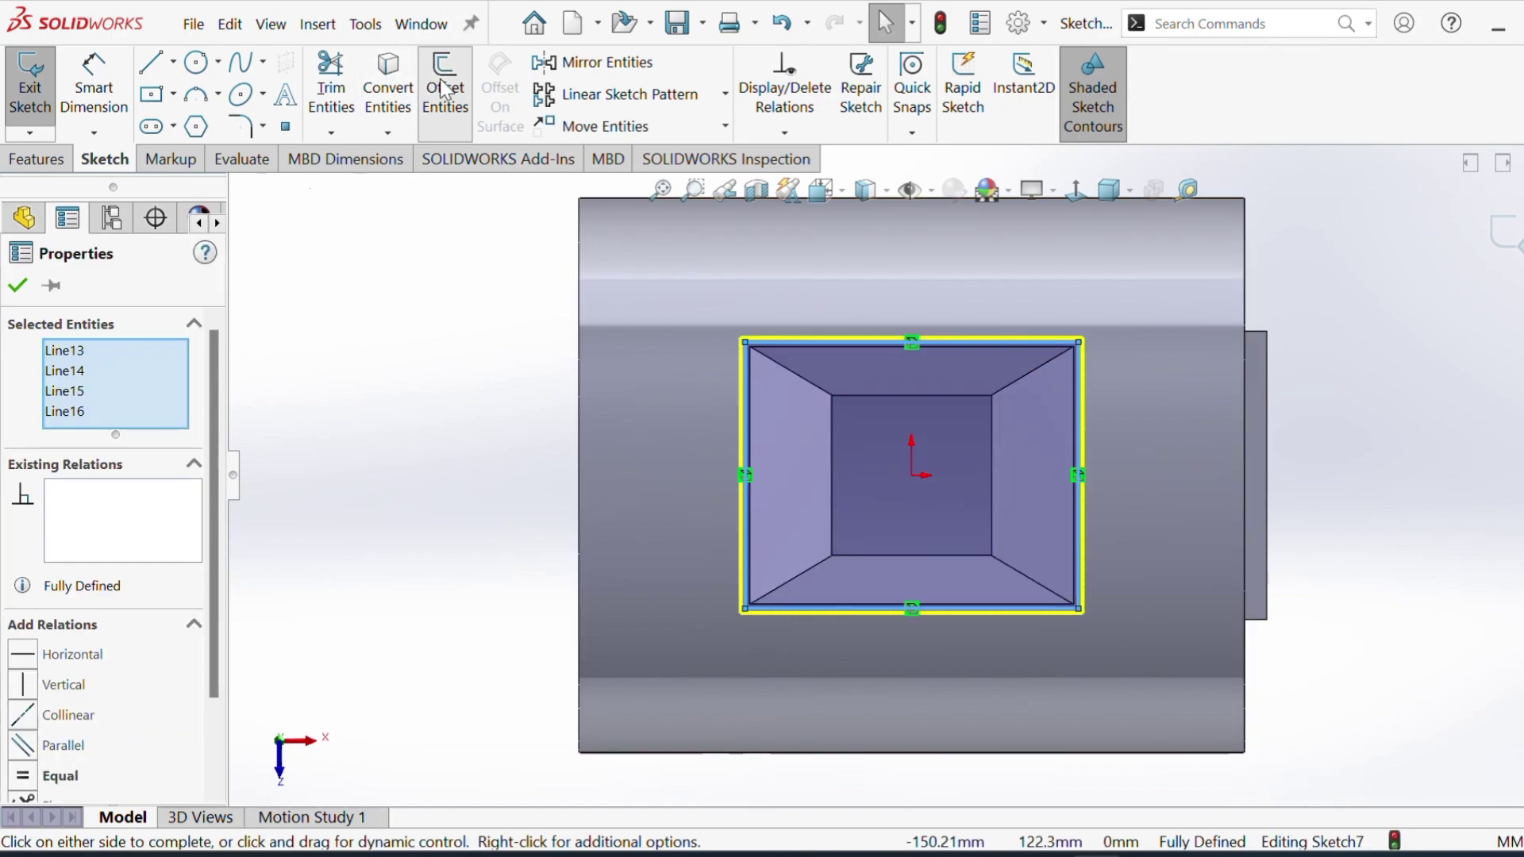
pyautogui.write('10')
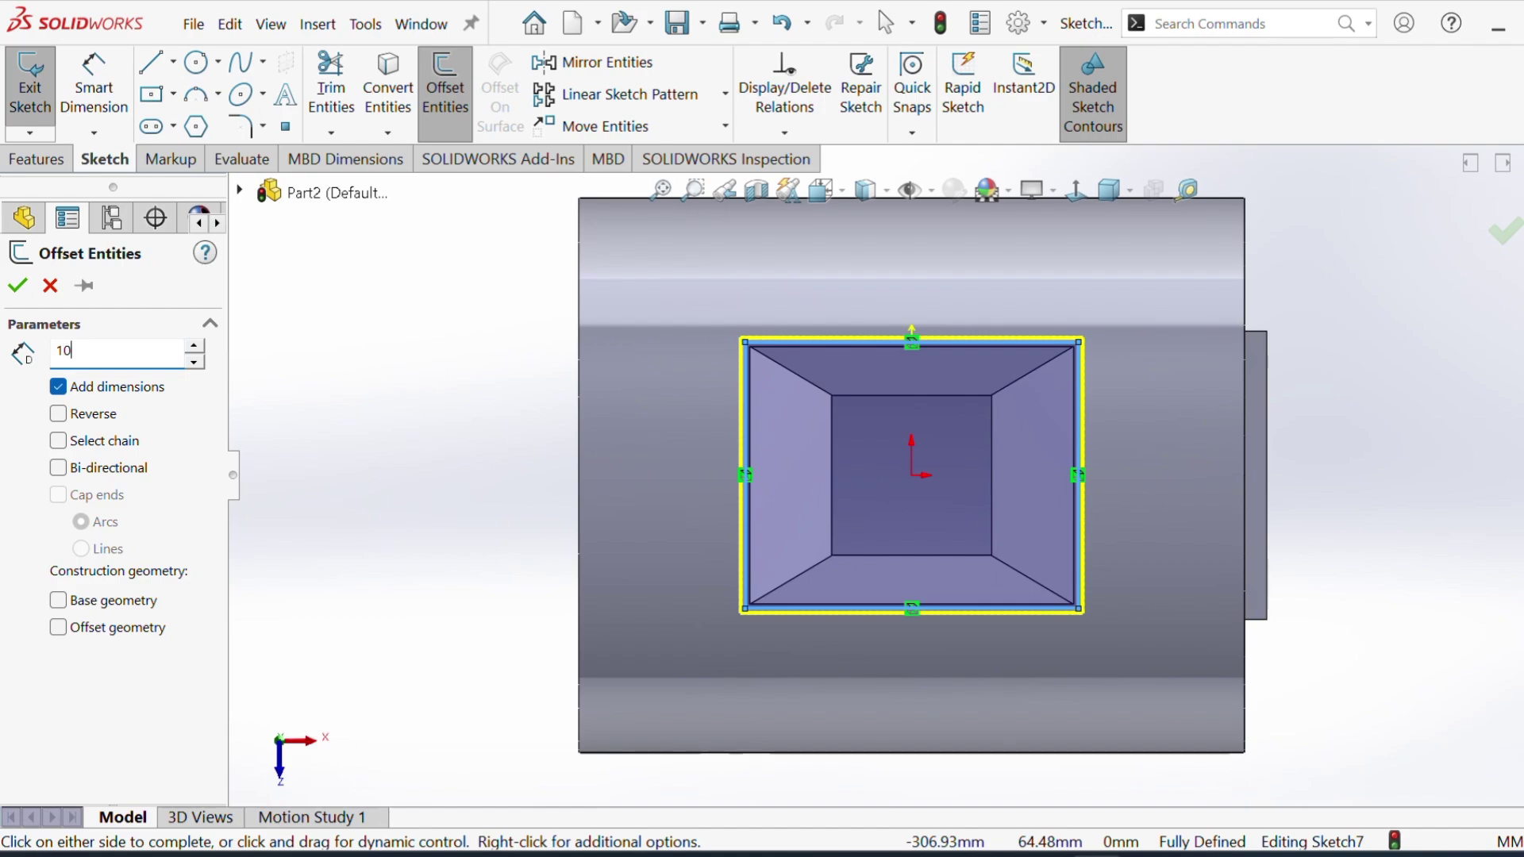
pyautogui.press('Return')
pyautogui.click(34, 286)
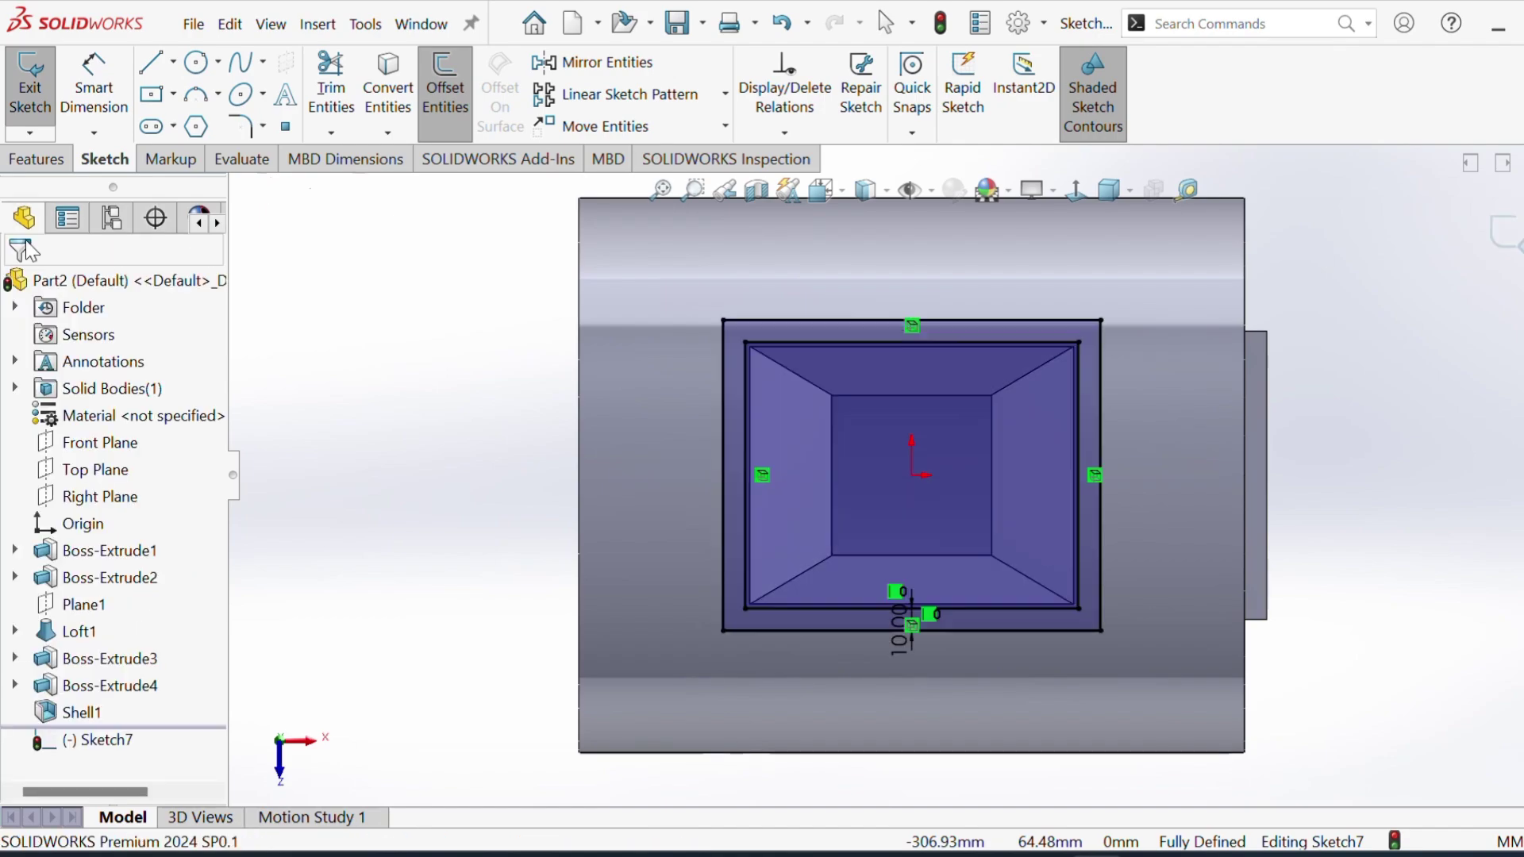
pyautogui.moveTo(1198, 625)
pyautogui.mouseDown(button='middle')
pyautogui.moveTo(1117, 370)
pyautogui.moveTo(914, 345)
pyautogui.mouseUp(button='middle')
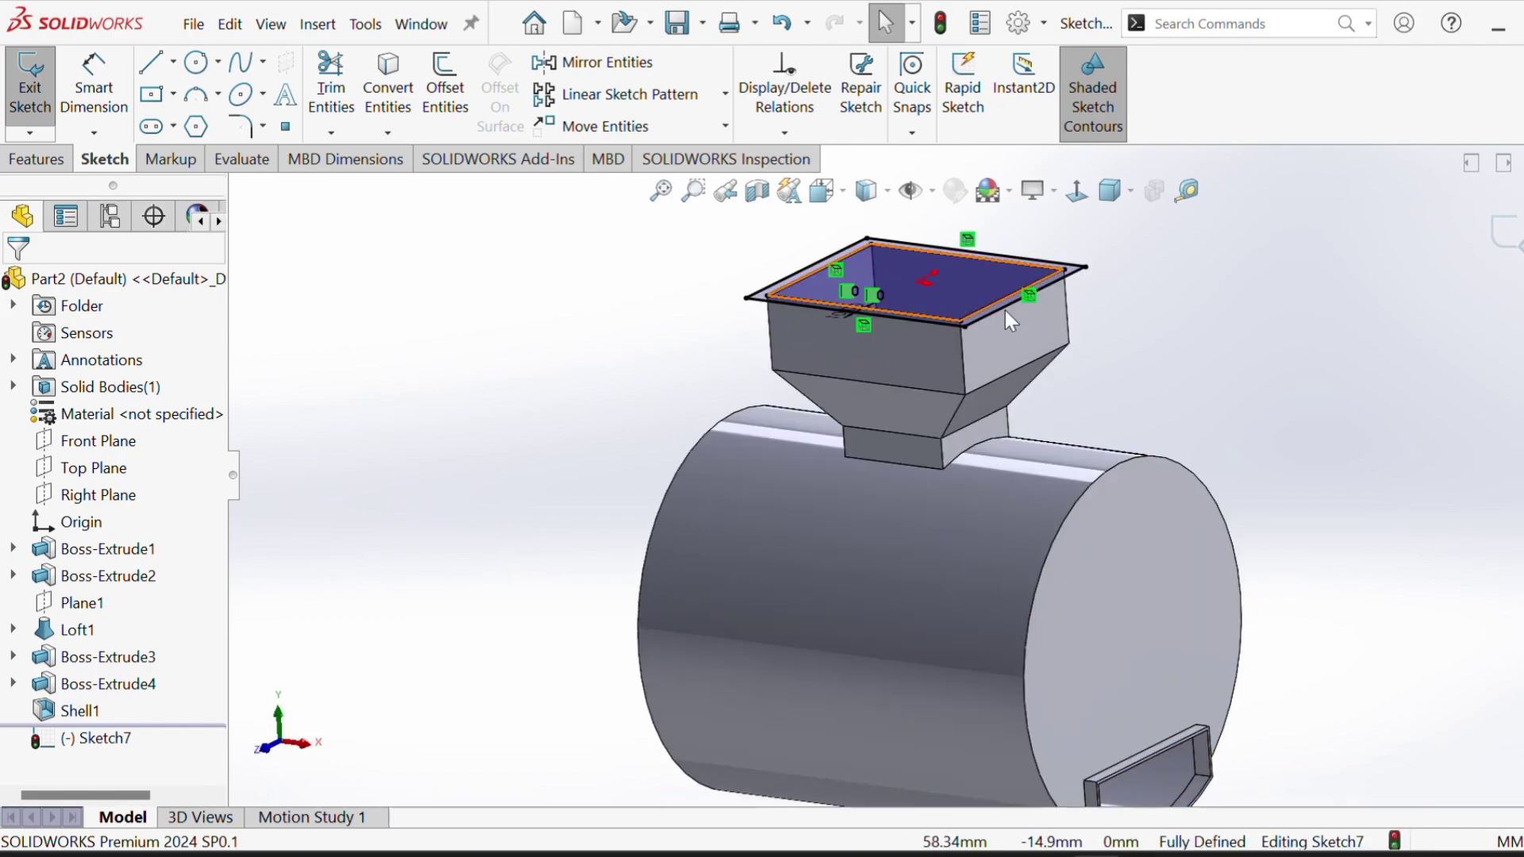
pyautogui.scroll(-1, 1070, 334)
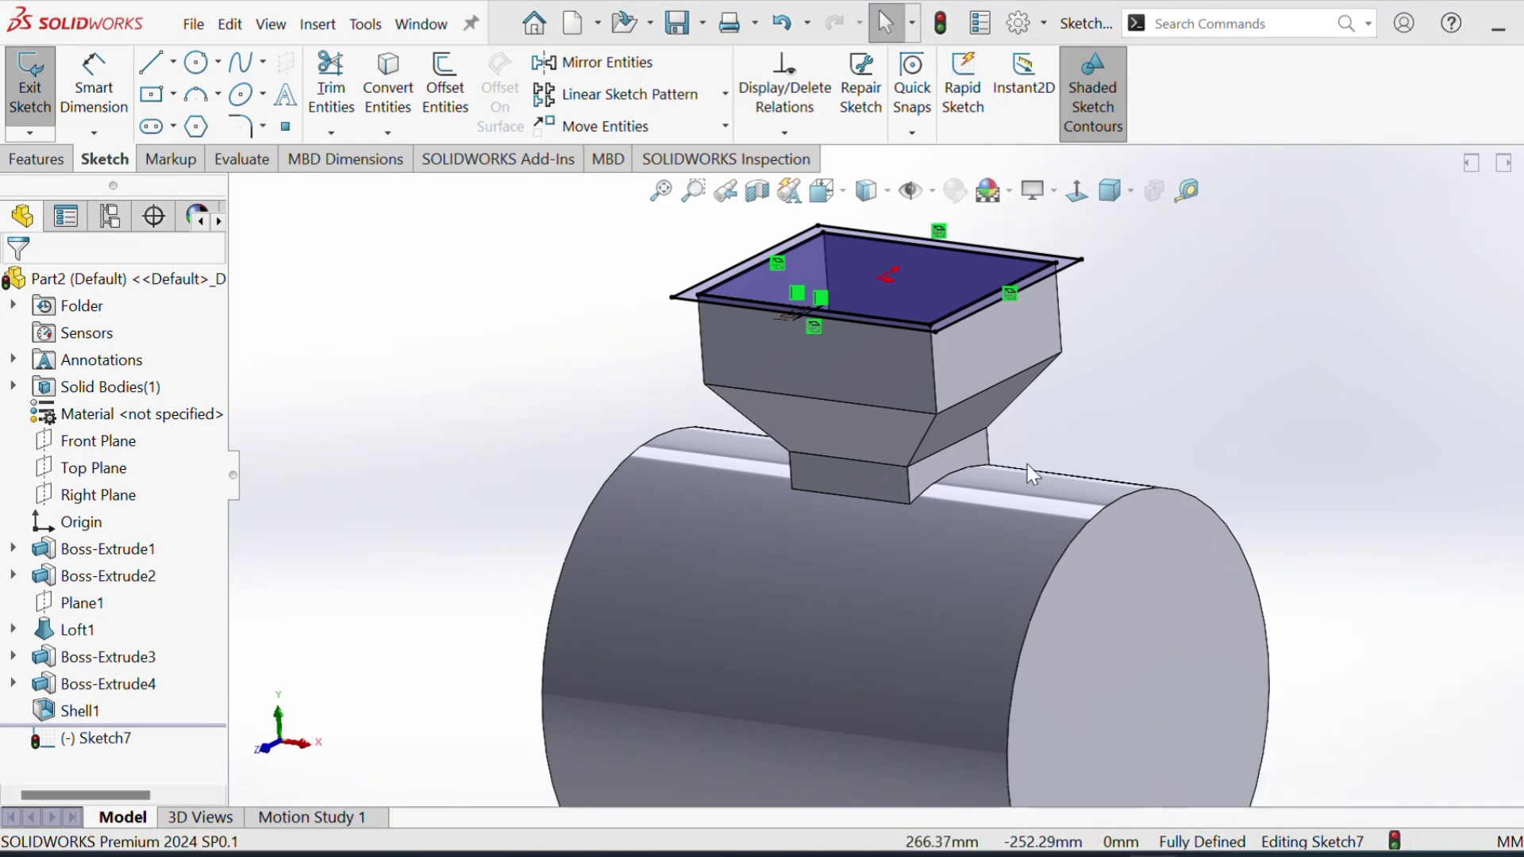
# Step: Extrude Sketch7 10 mm downward as a flange around the hopper rim
pyautogui.click(38, 158)
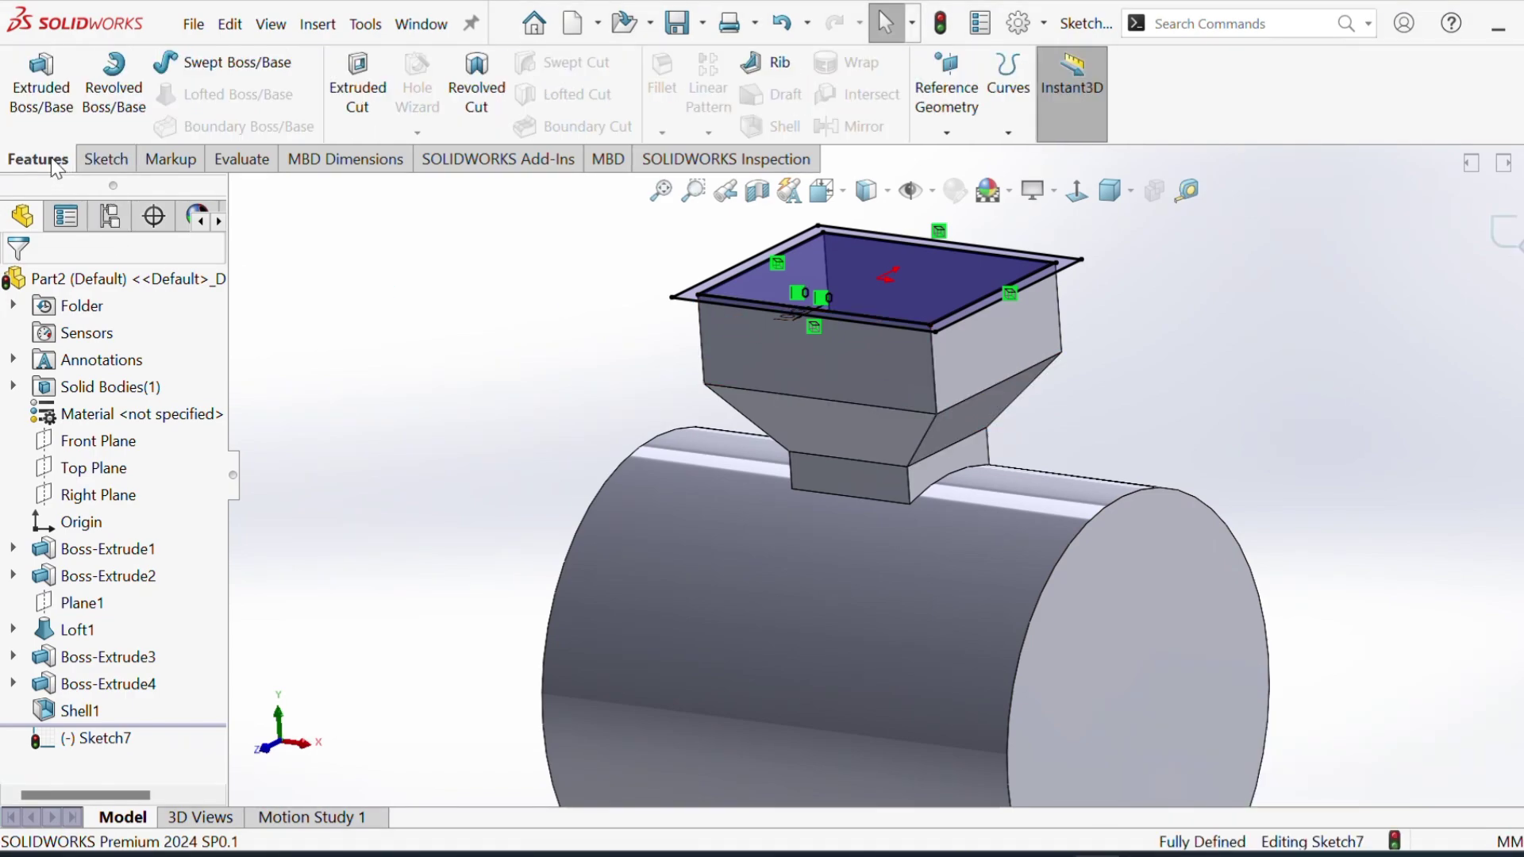
pyautogui.click(44, 95)
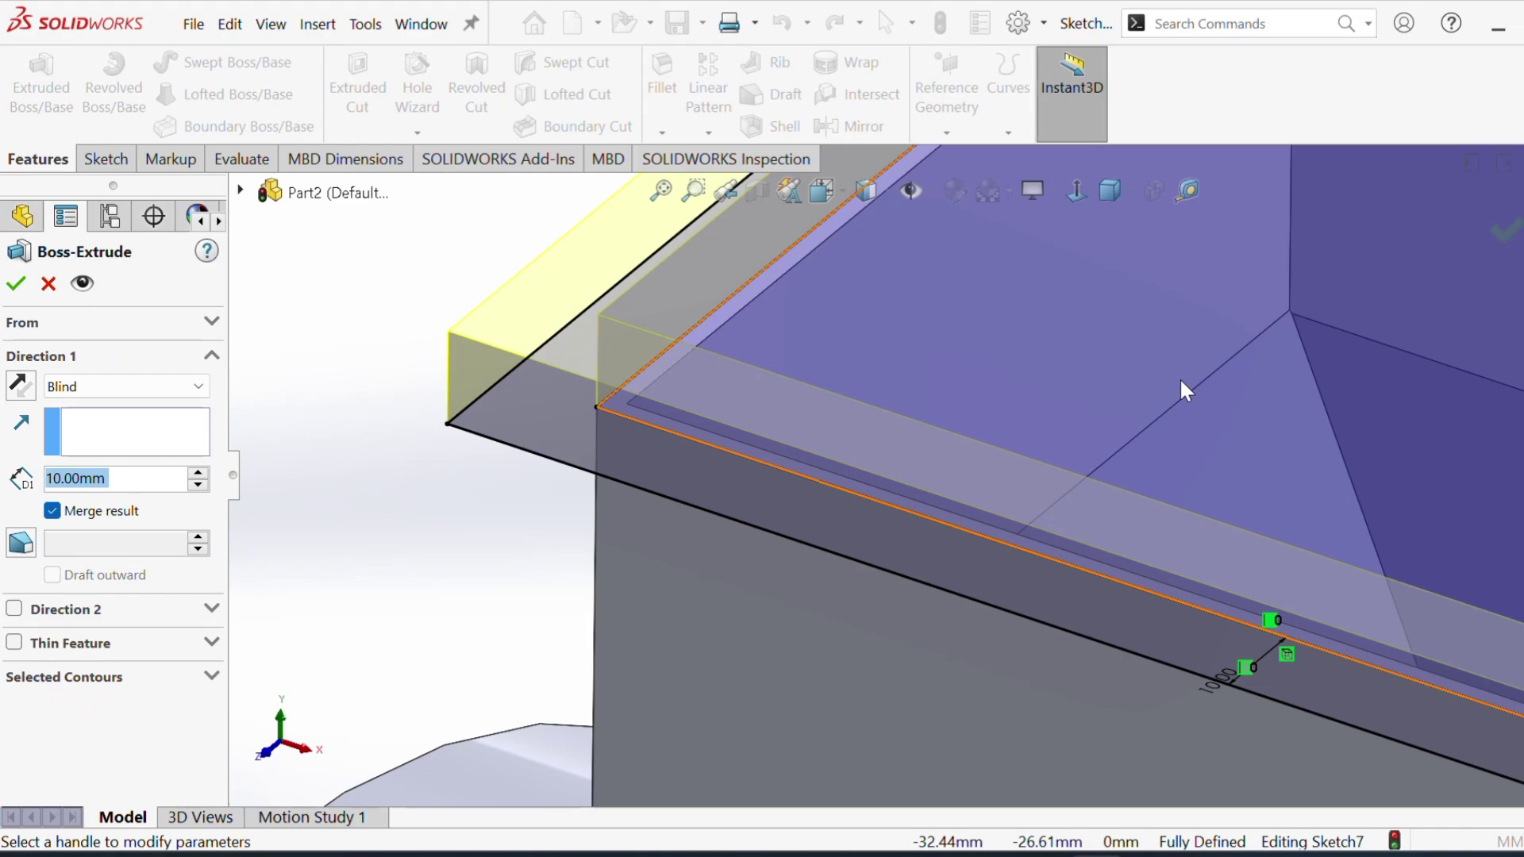
pyautogui.scroll(-2, 1309, 560)
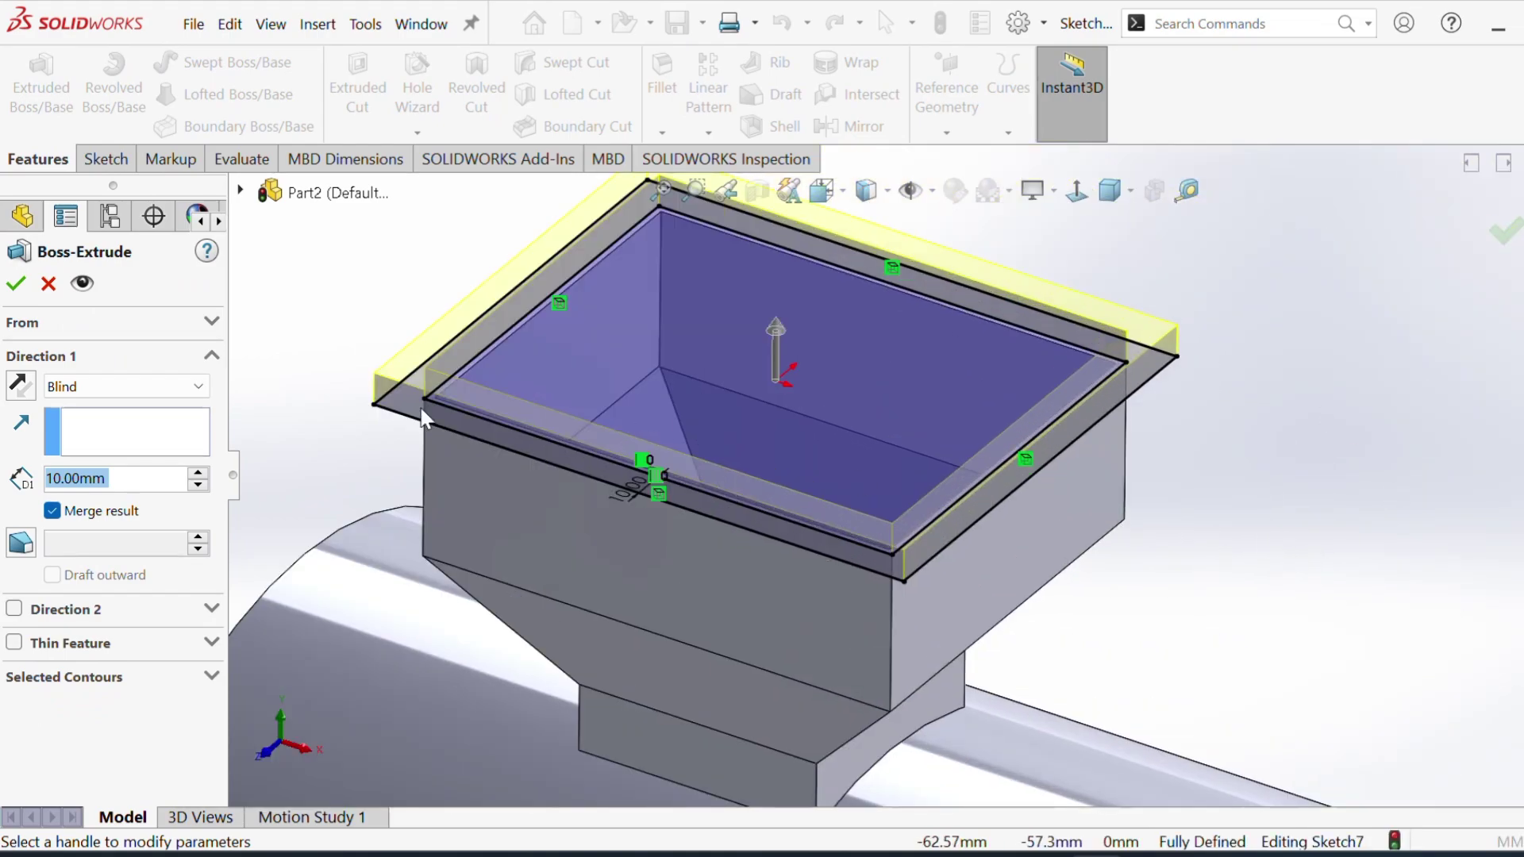
pyautogui.click(21, 385)
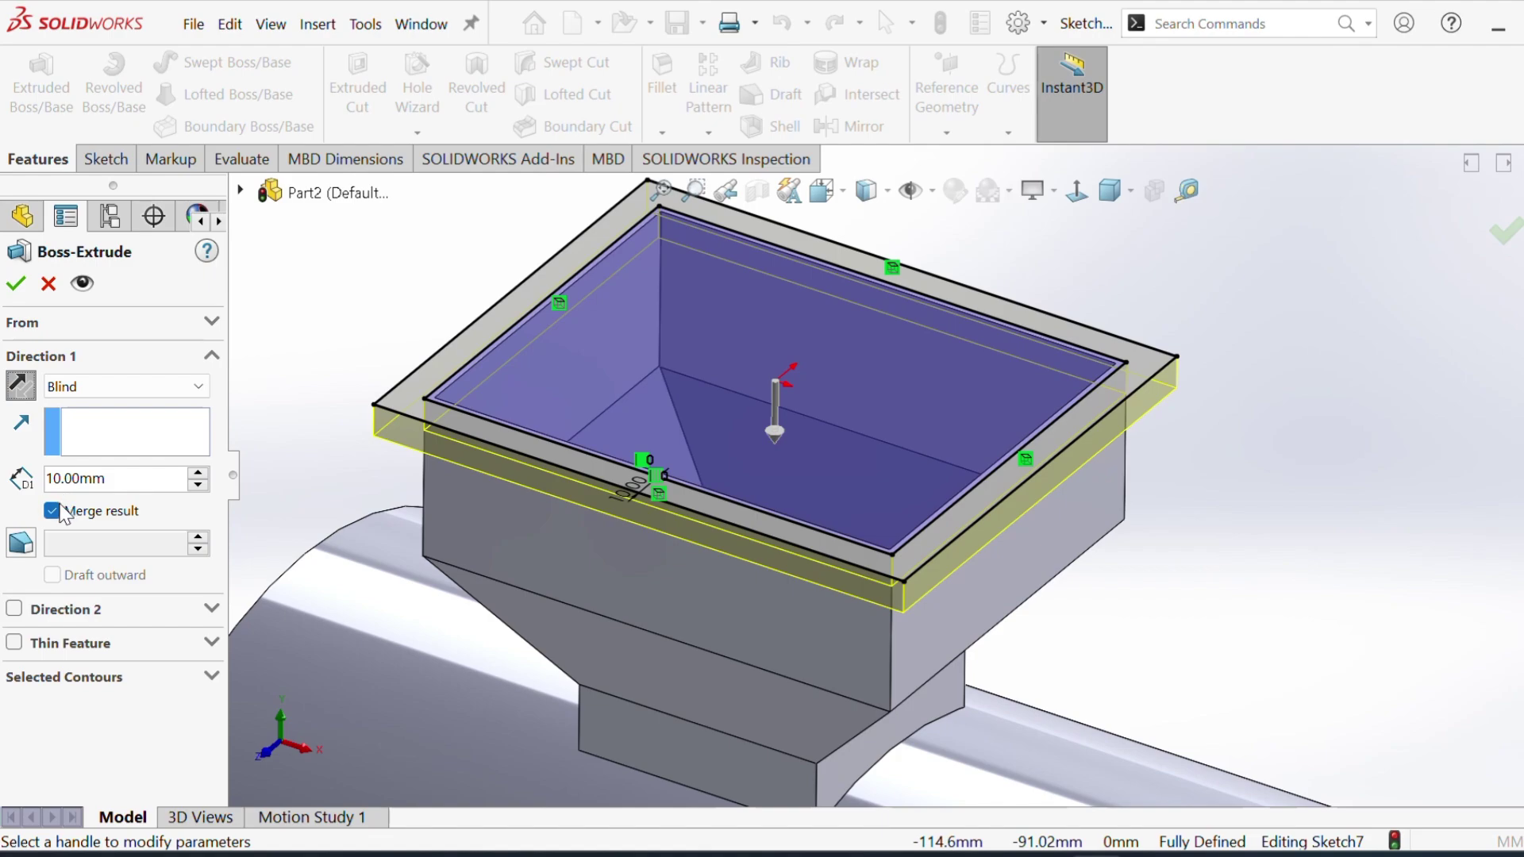
pyautogui.click(15, 283)
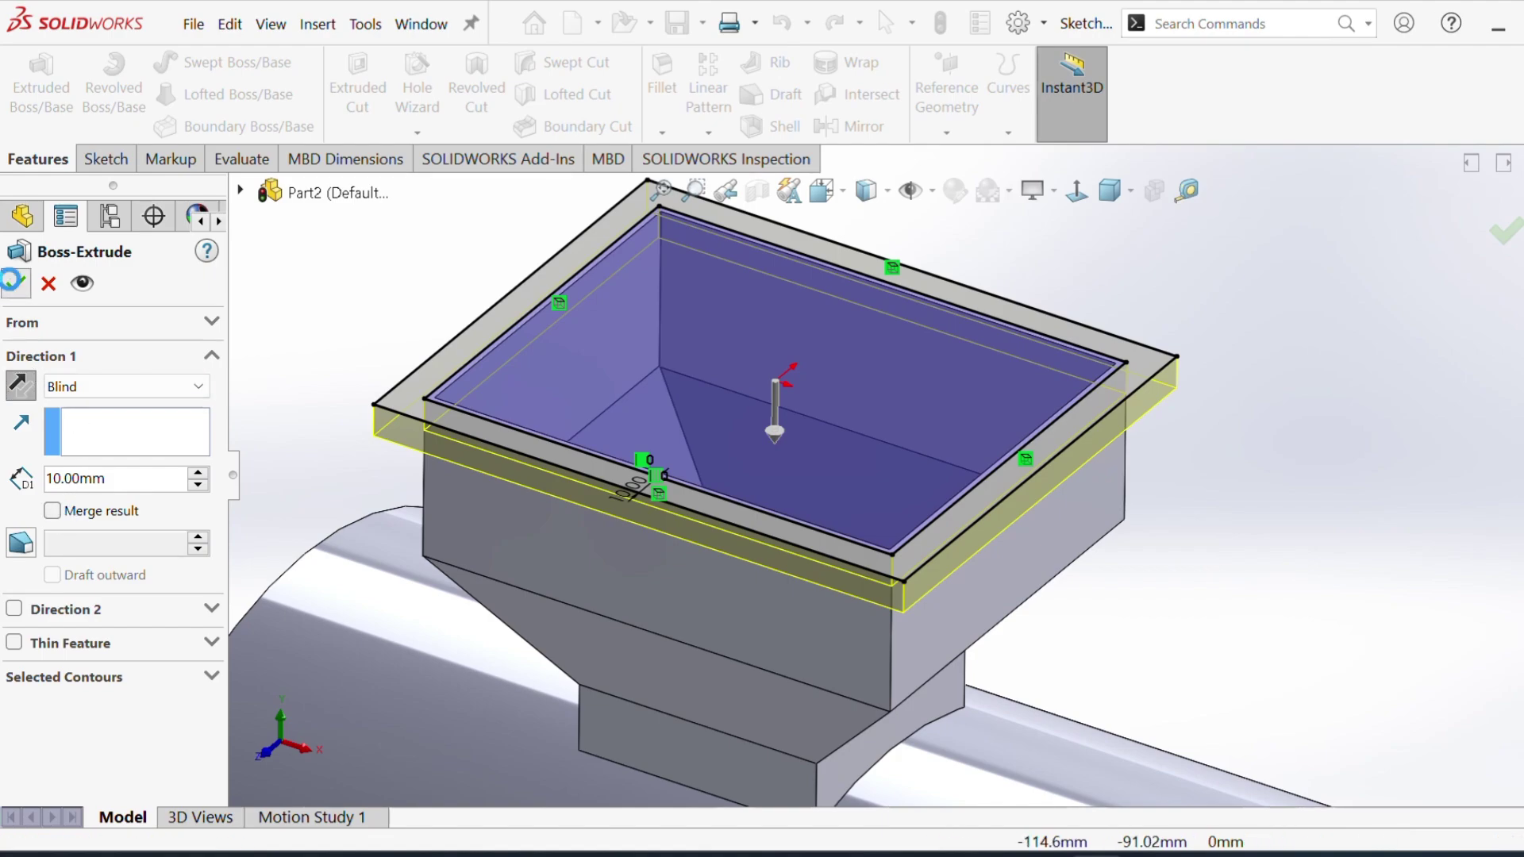
pyautogui.scroll(5, 799, 398)
pyautogui.scroll(3, 963, 597)
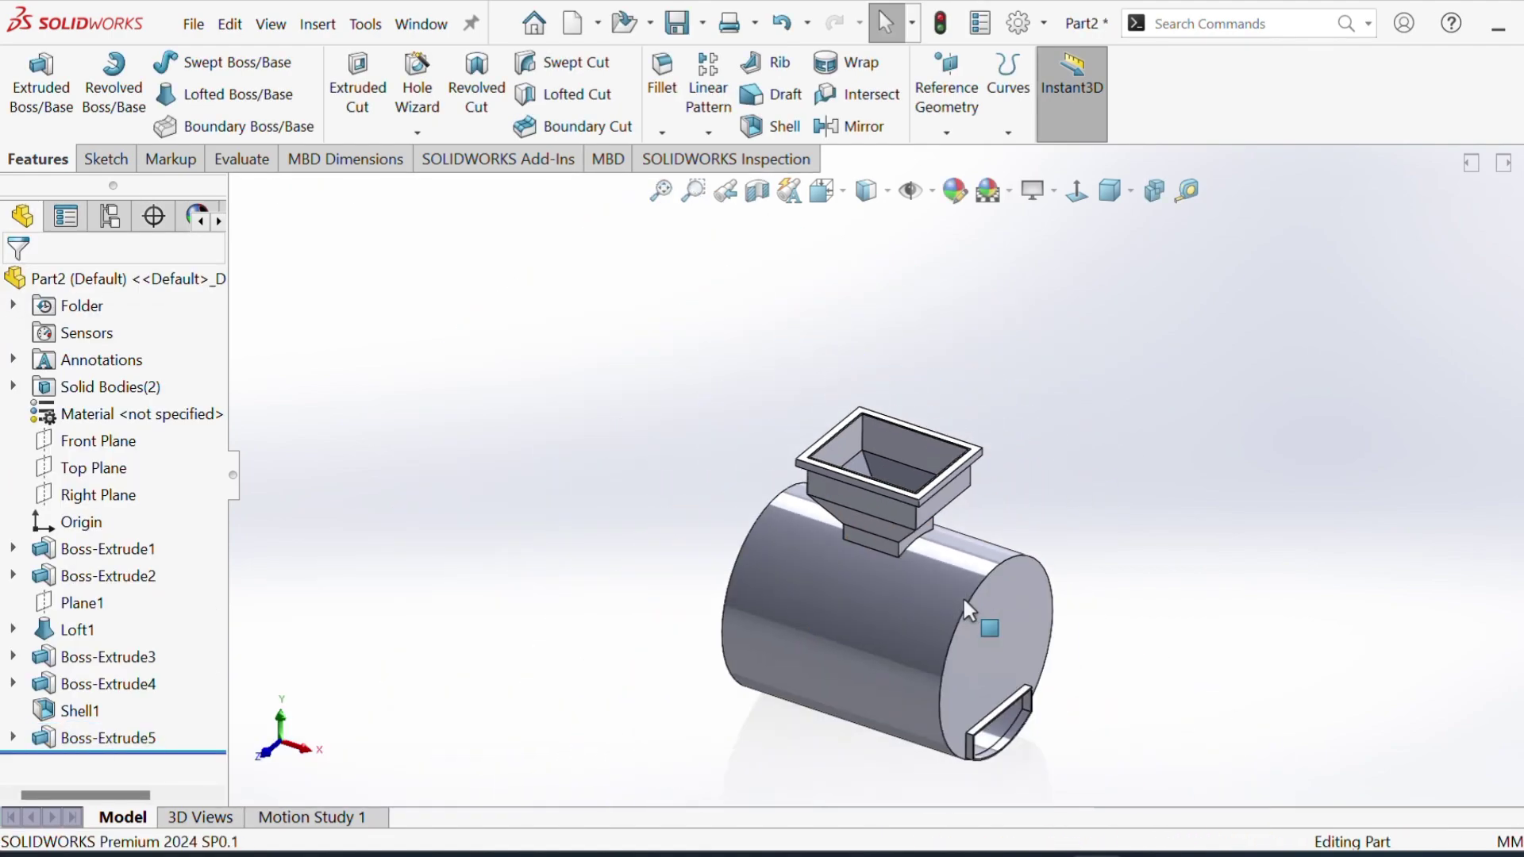
pyautogui.scroll(-3, 883, 520)
# Step: Sketch a small origin-centred circle on the drum's end face and start an Extruded Cut
pyautogui.moveTo(883, 521)
pyautogui.mouseDown(button='middle')
pyautogui.moveTo(921, 526)
pyautogui.moveTo(864, 659)
pyautogui.mouseUp(button='middle')
pyautogui.click(865, 659)
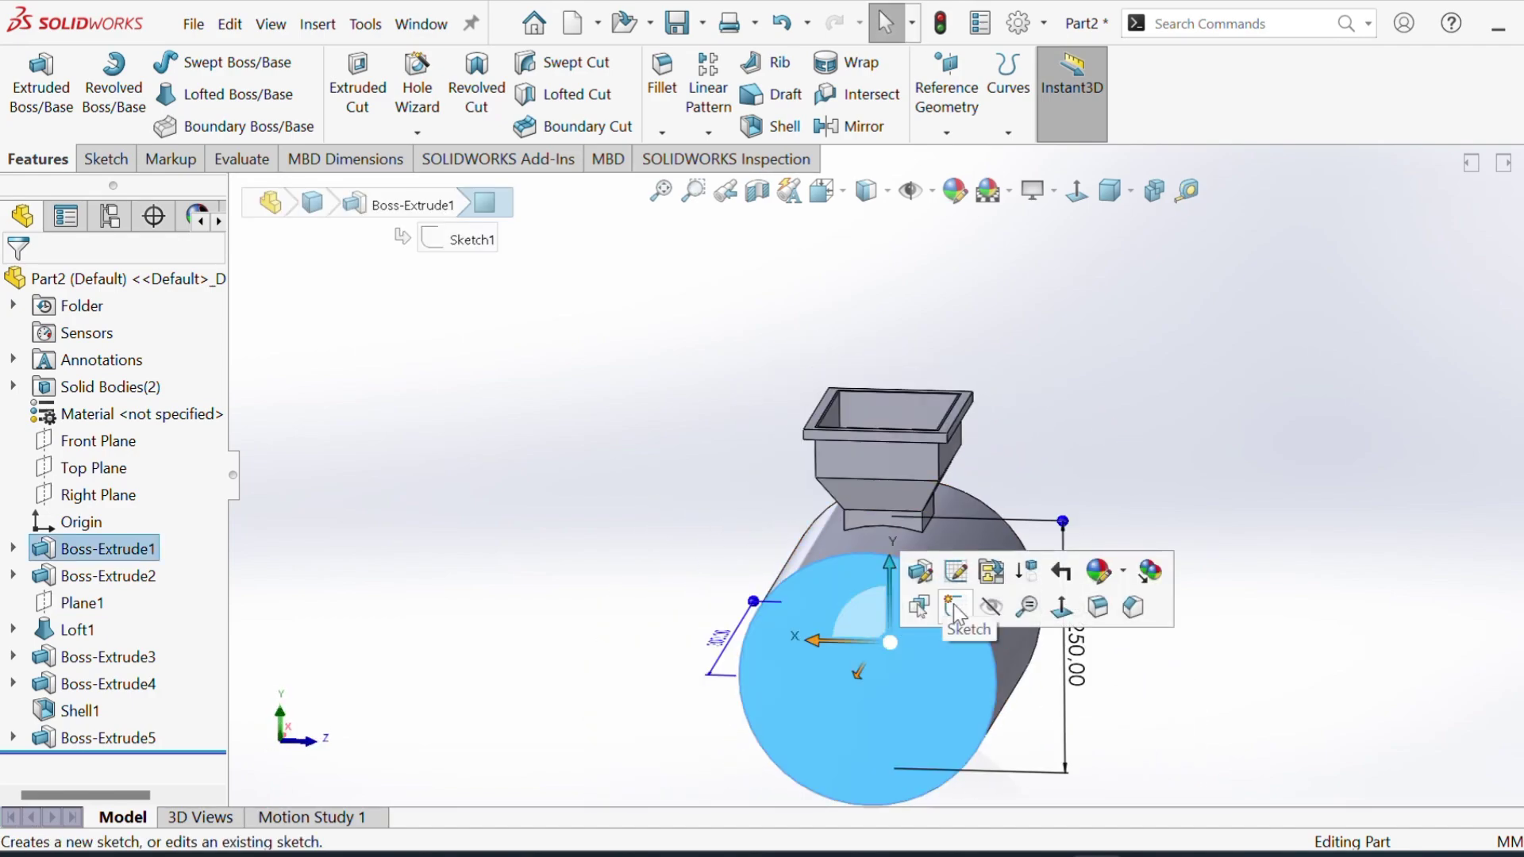
pyautogui.click(955, 610)
pyautogui.scroll(-3, 1169, 483)
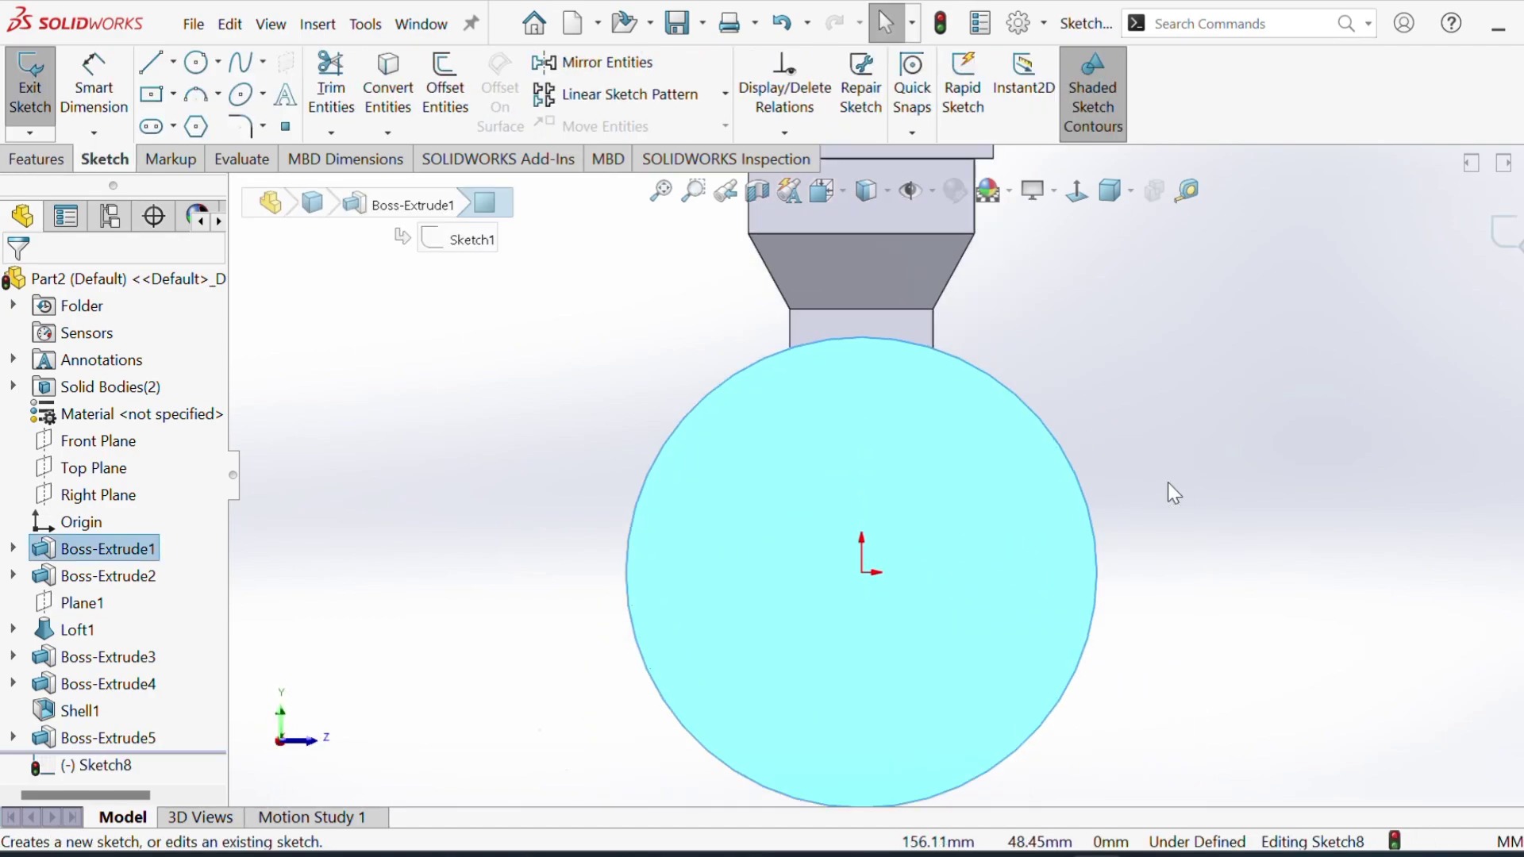
pyautogui.click(197, 62)
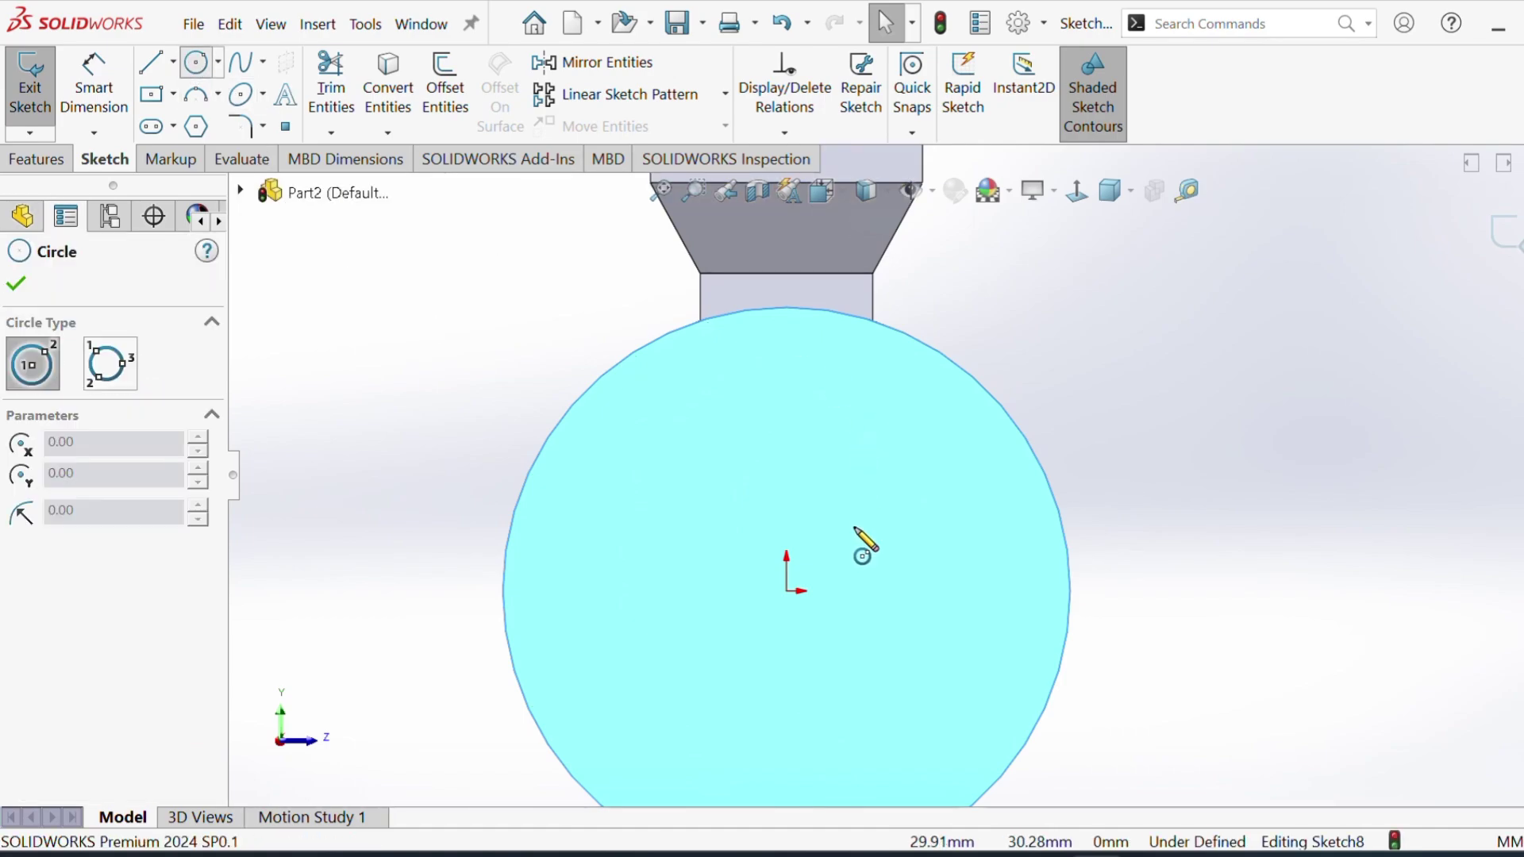
pyautogui.click(786, 592)
pyautogui.click(812, 566)
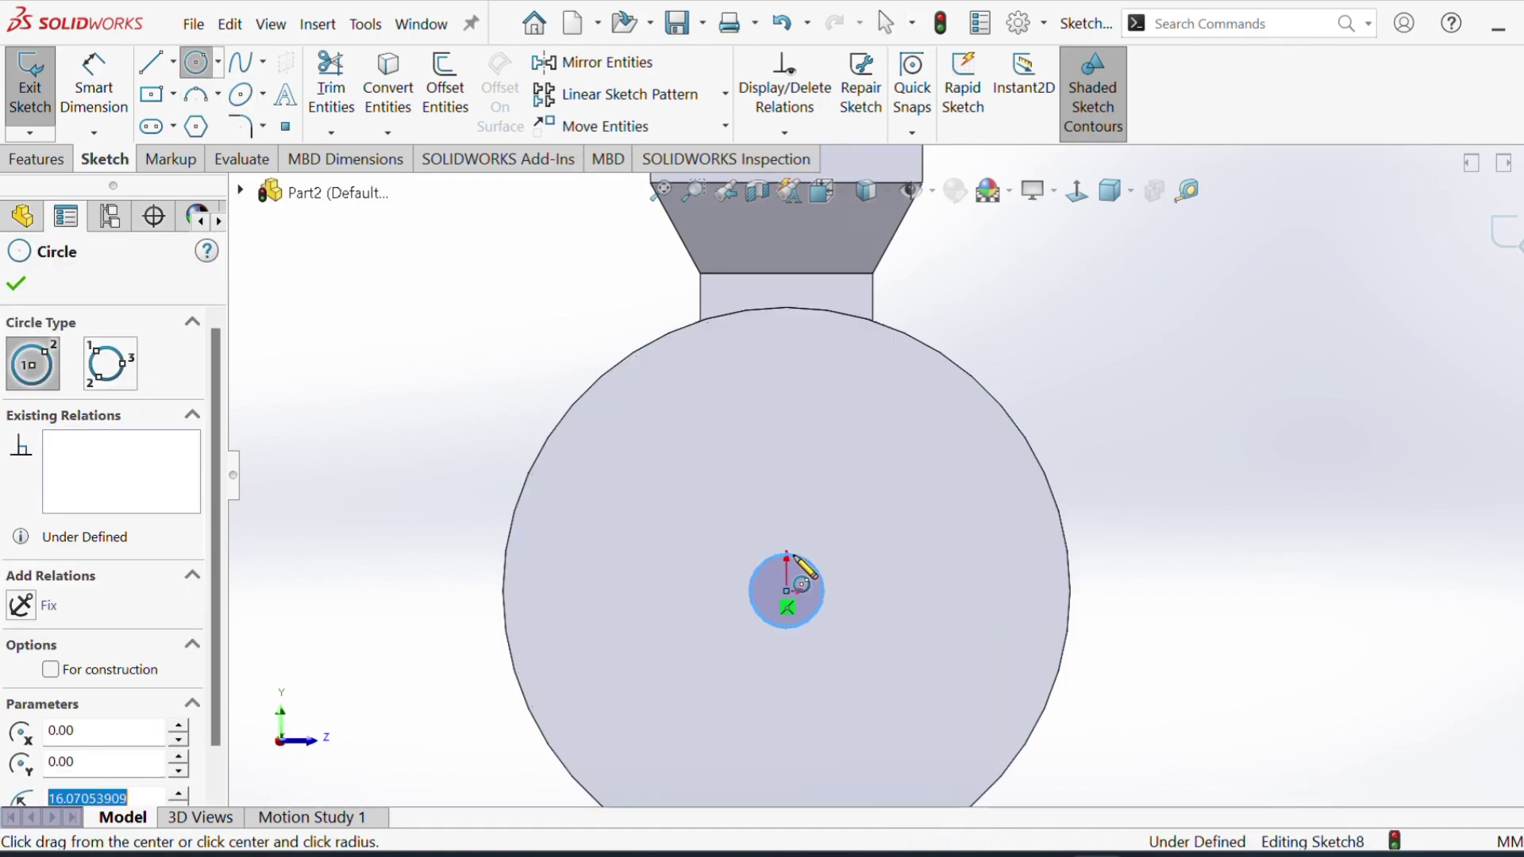
pyautogui.click(65, 168)
pyautogui.click(358, 106)
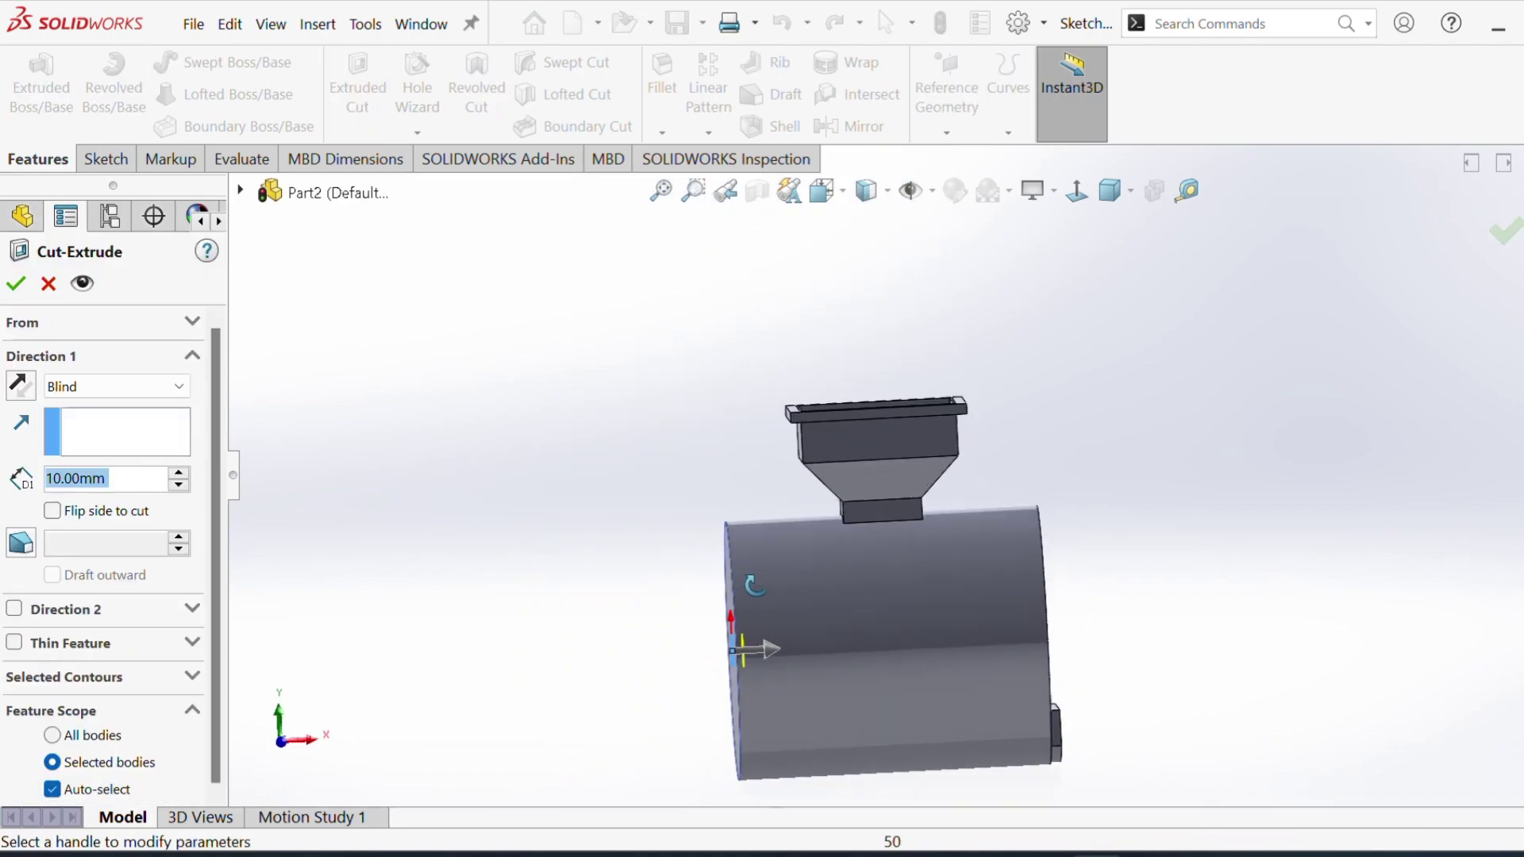
# Step: Cut the circle 334 mm deep along the drum axis as Cut-Extrude1
pyautogui.moveTo(774, 659); pyautogui.dragTo(1105, 670)
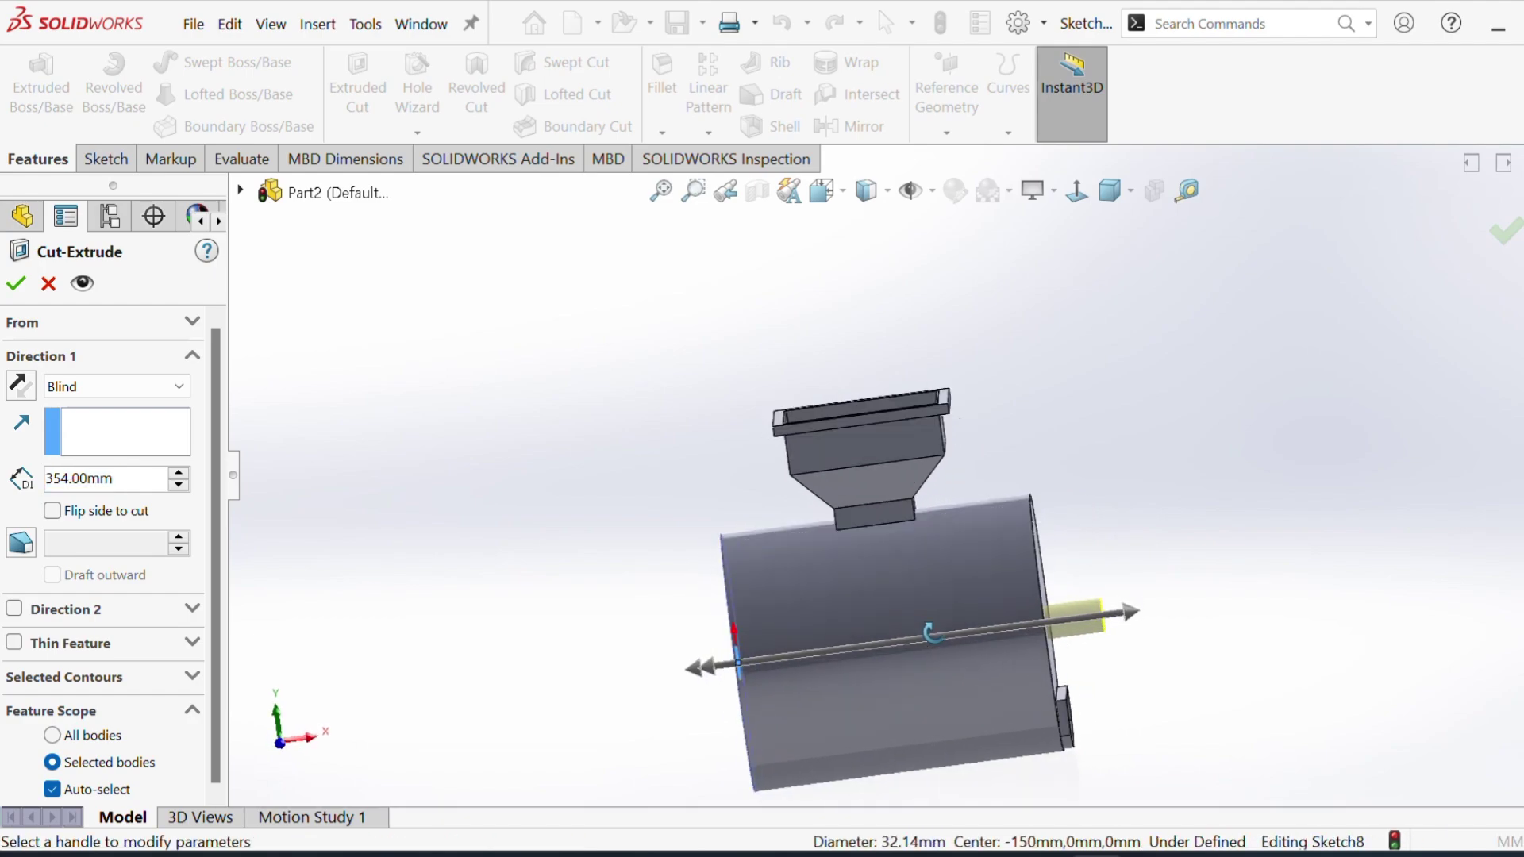
pyautogui.scroll(-3, 1152, 612)
pyautogui.moveTo(1056, 606); pyautogui.dragTo(982, 613)
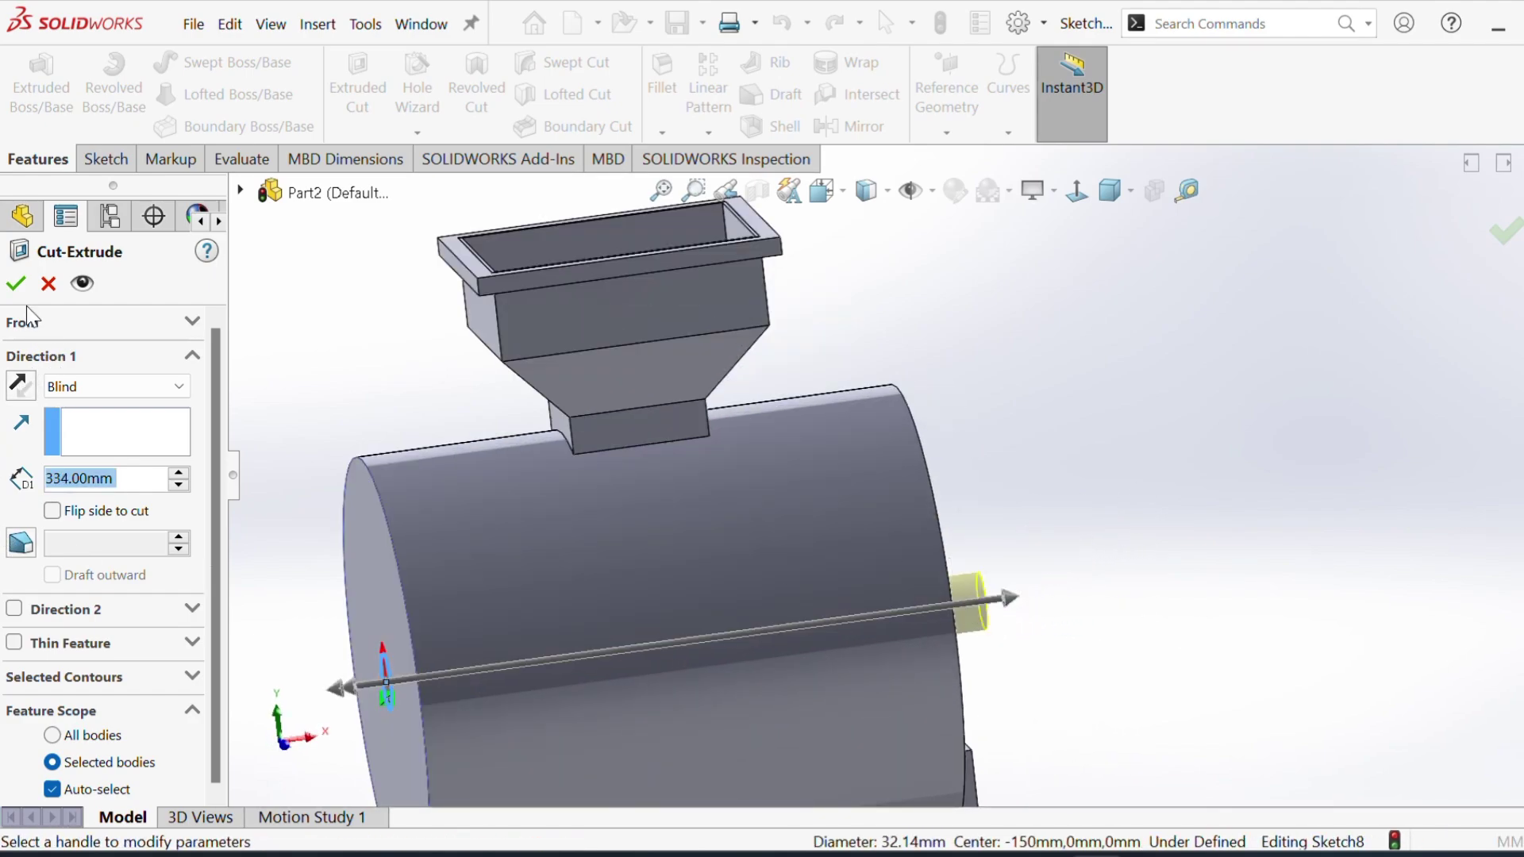
pyautogui.scroll(3, 576, 517)
pyautogui.moveTo(577, 518); pyautogui.dragTo(531, 558, button='middle')
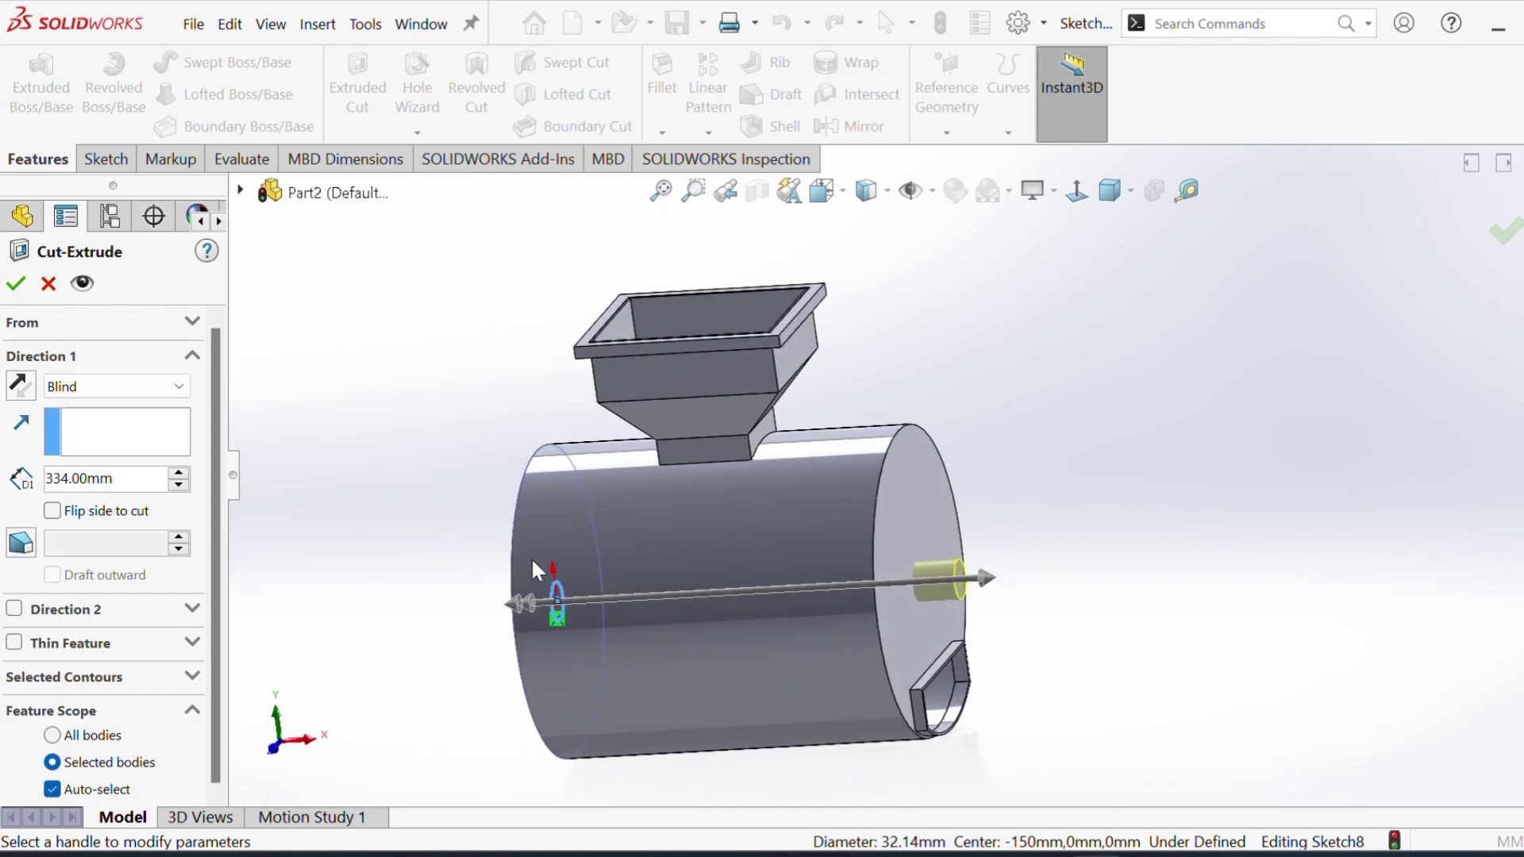
pyautogui.click(15, 286)
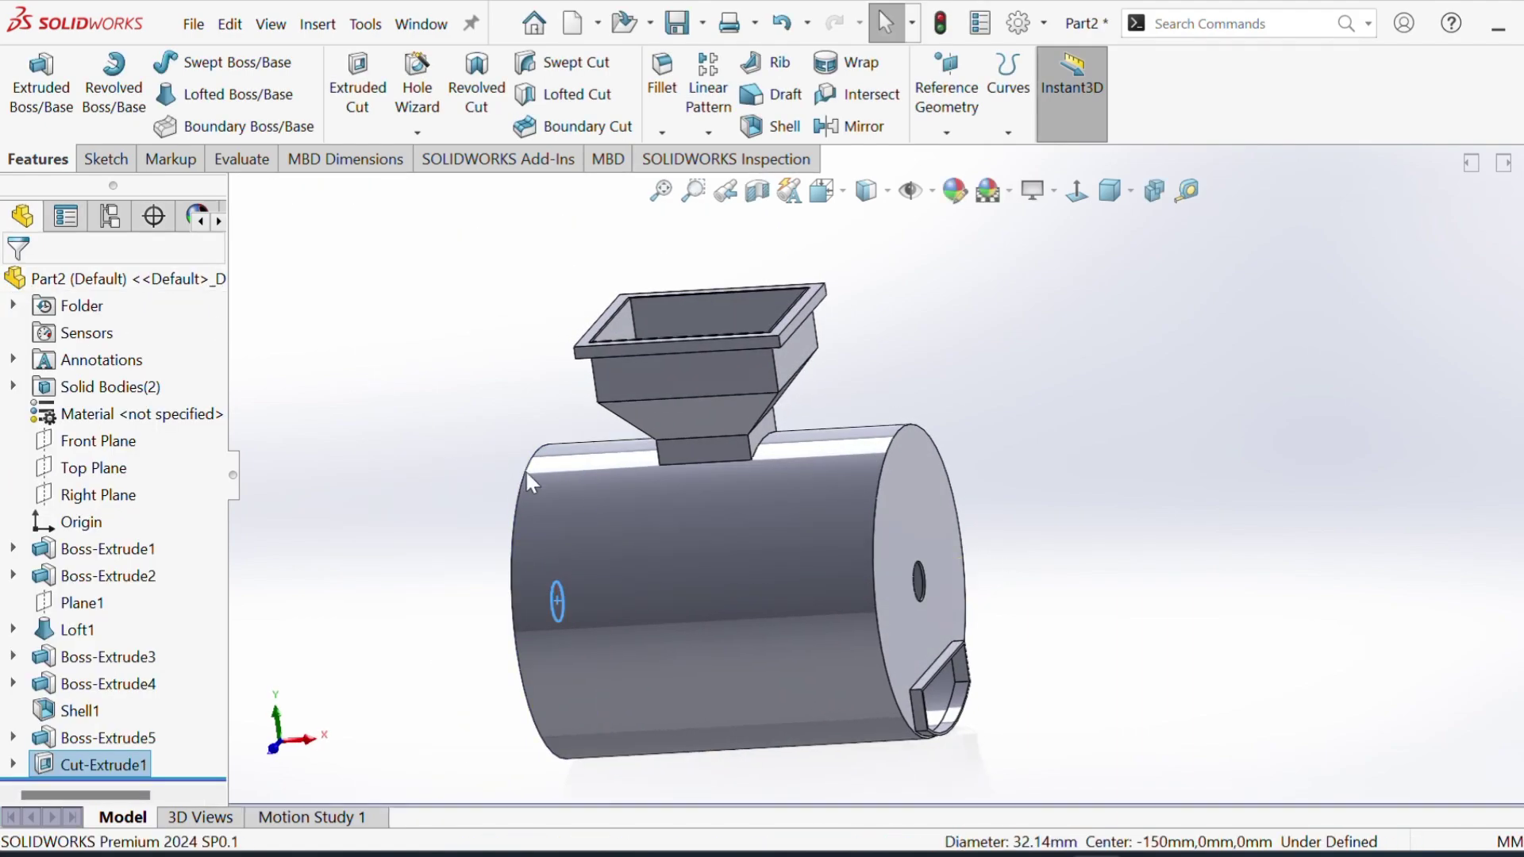
# Step: Reopen the hole sketch under Cut-Extrude1 for editing
pyautogui.moveTo(751, 589)
pyautogui.mouseDown(button='middle')
pyautogui.moveTo(655, 546)
pyautogui.moveTo(635, 508)
pyautogui.mouseUp(button='middle')
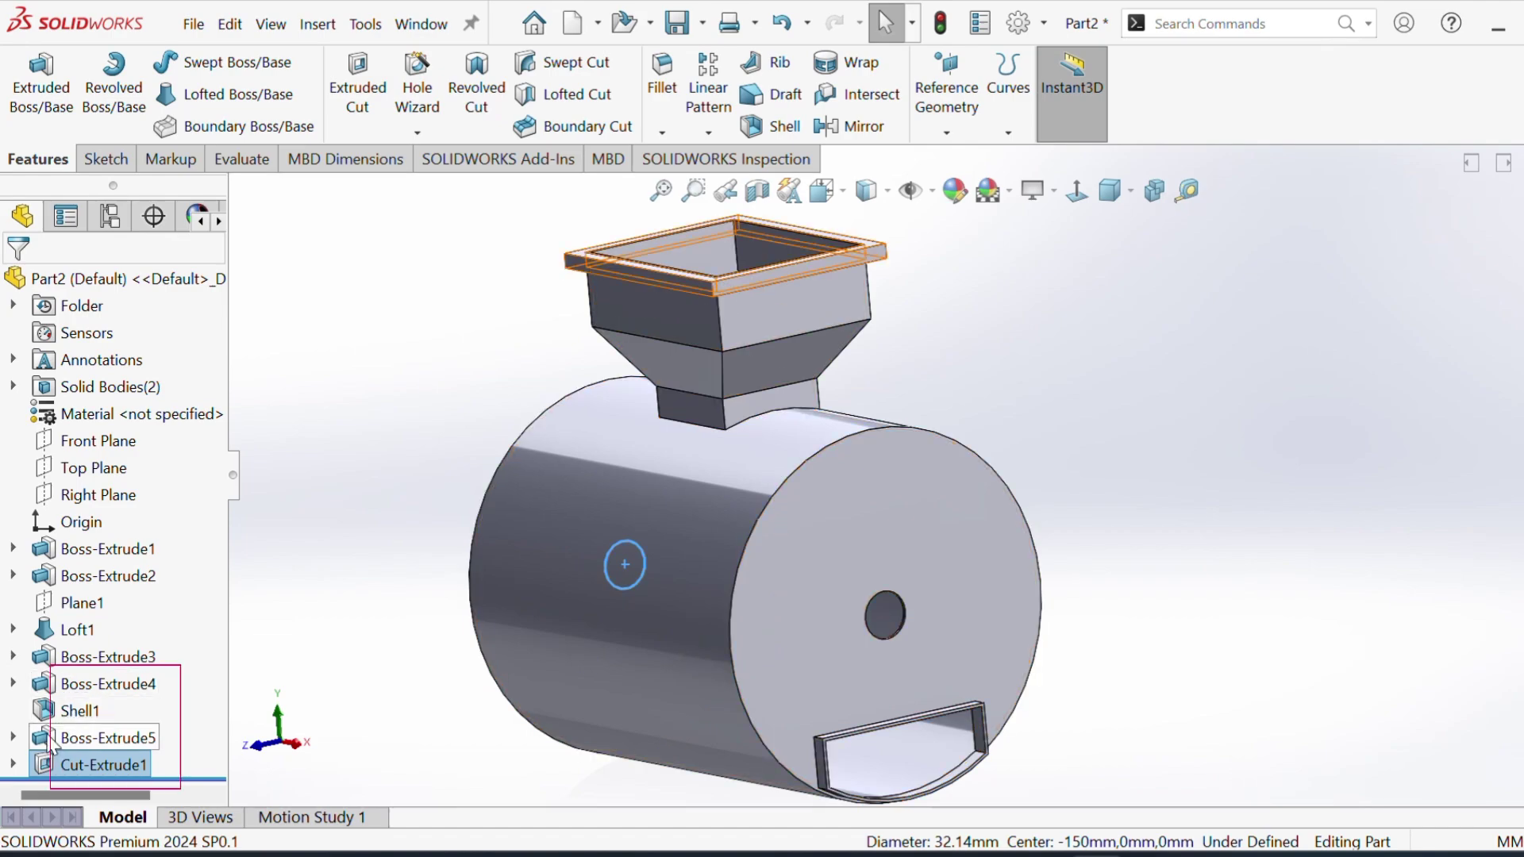
pyautogui.click(13, 764)
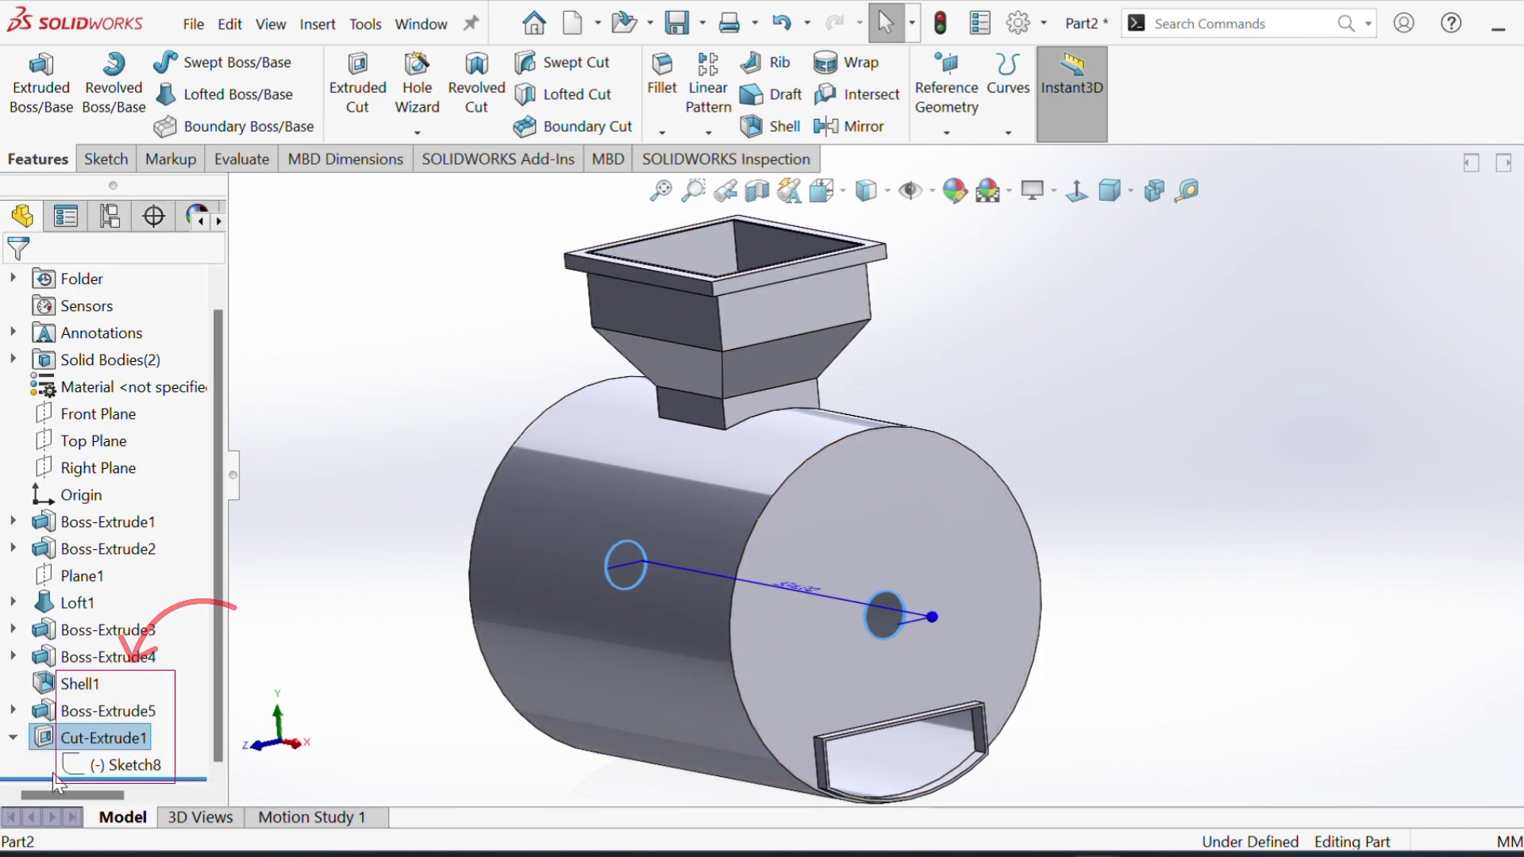
pyautogui.click(123, 764)
pyautogui.click(123, 694)
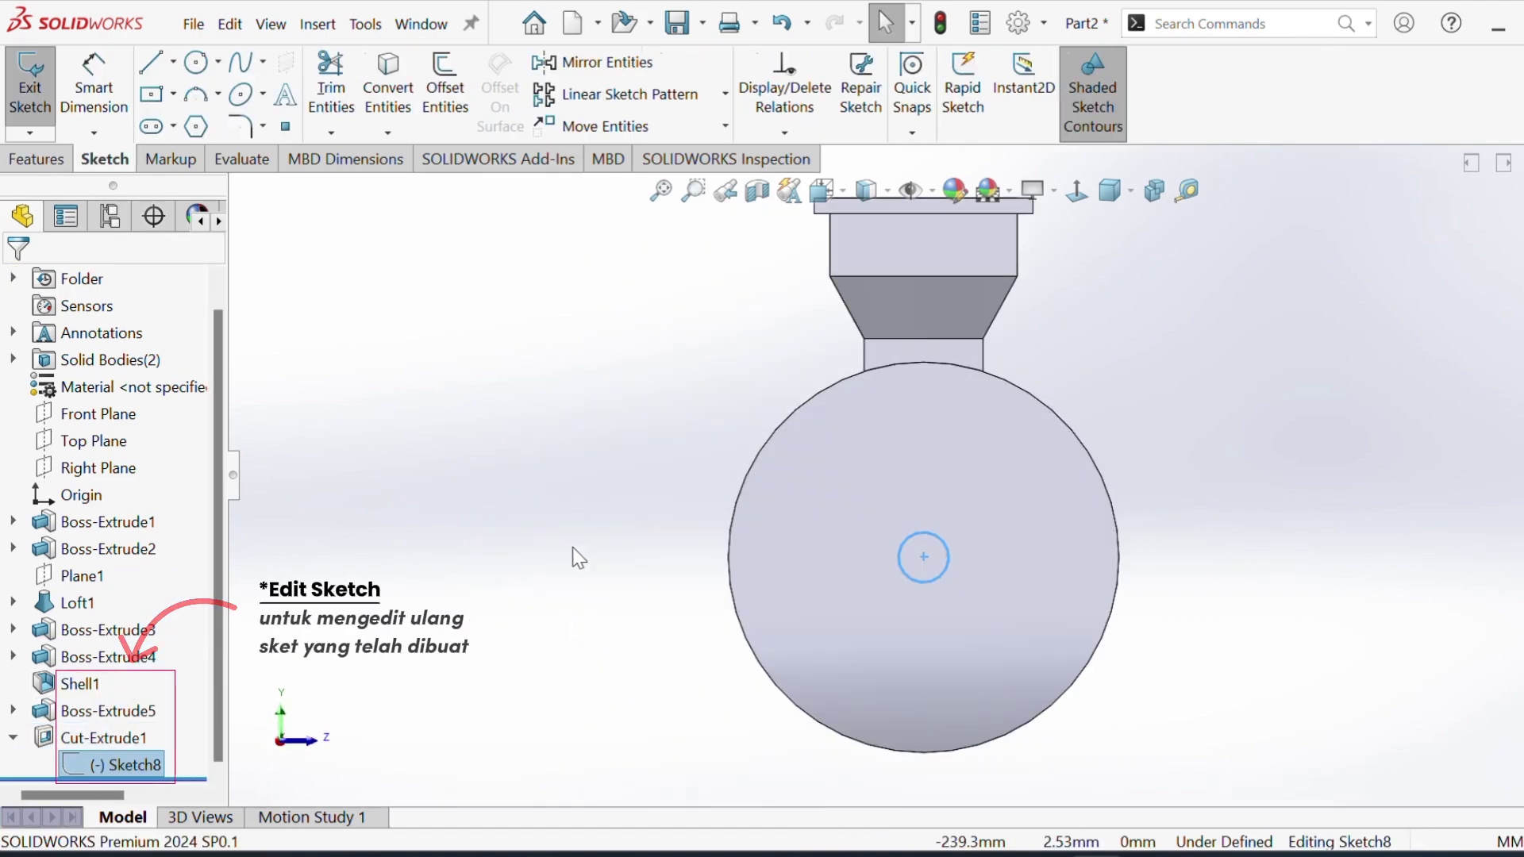
# Step: Dimension the hole circle at Ø25 mm and exit the sketch to rebuild the cut
pyautogui.click(94, 87)
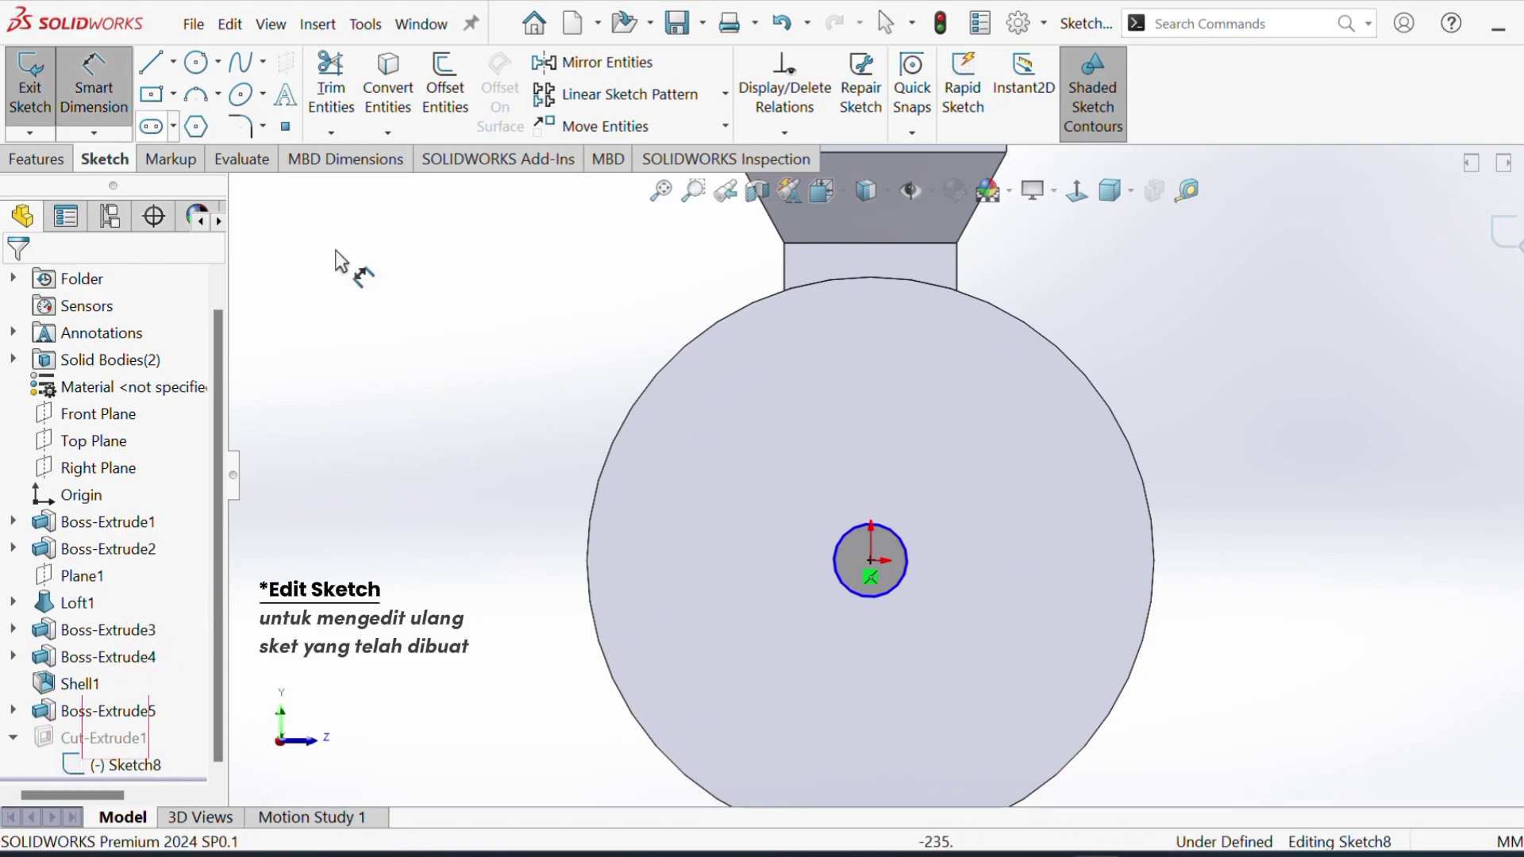
pyautogui.click(831, 559)
pyautogui.click(523, 592)
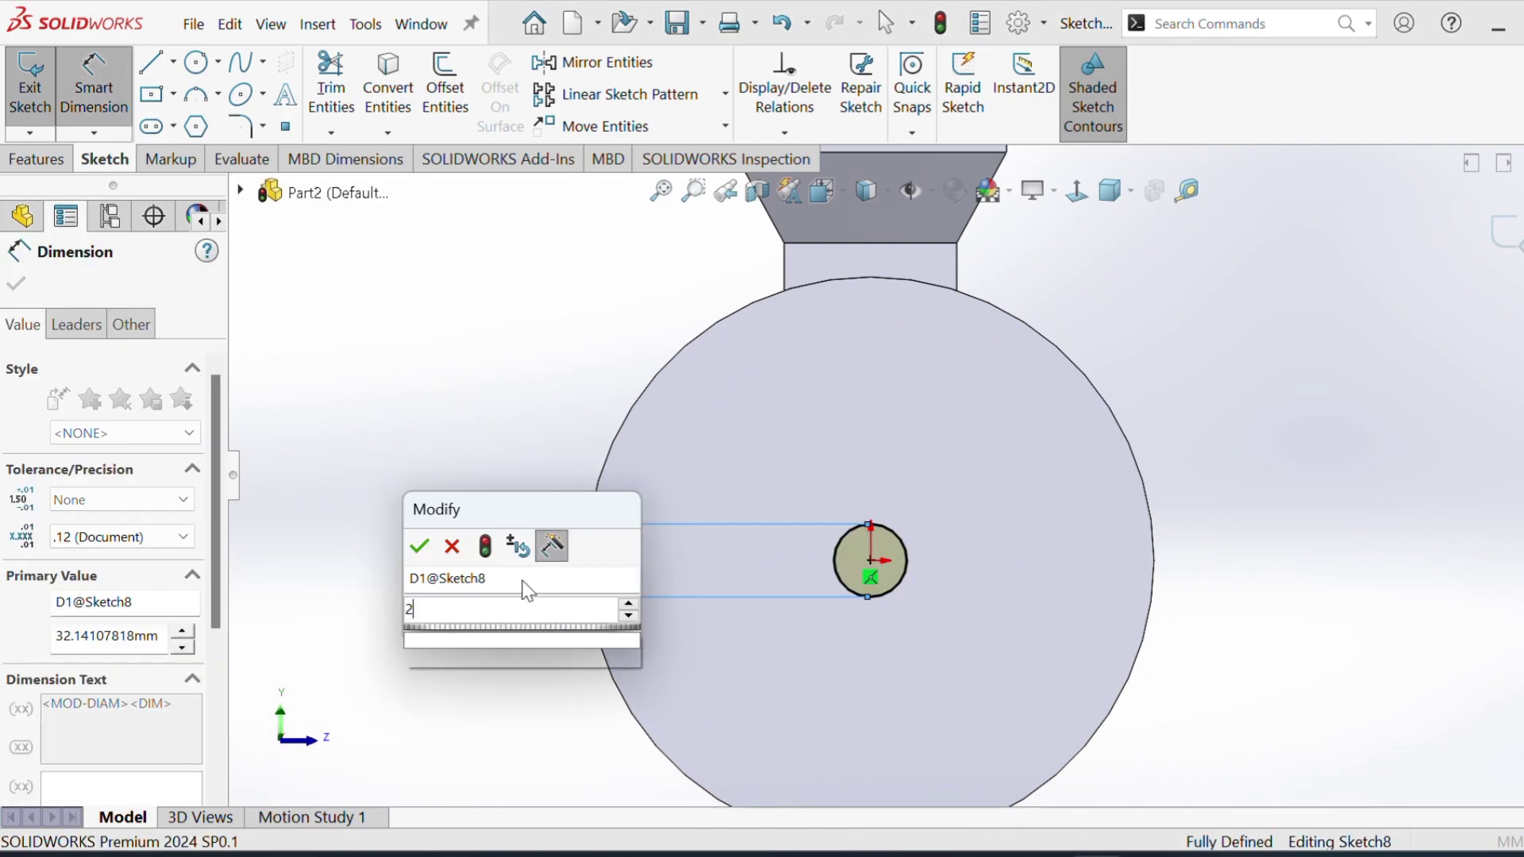
pyautogui.write('25')
pyautogui.press('Return')
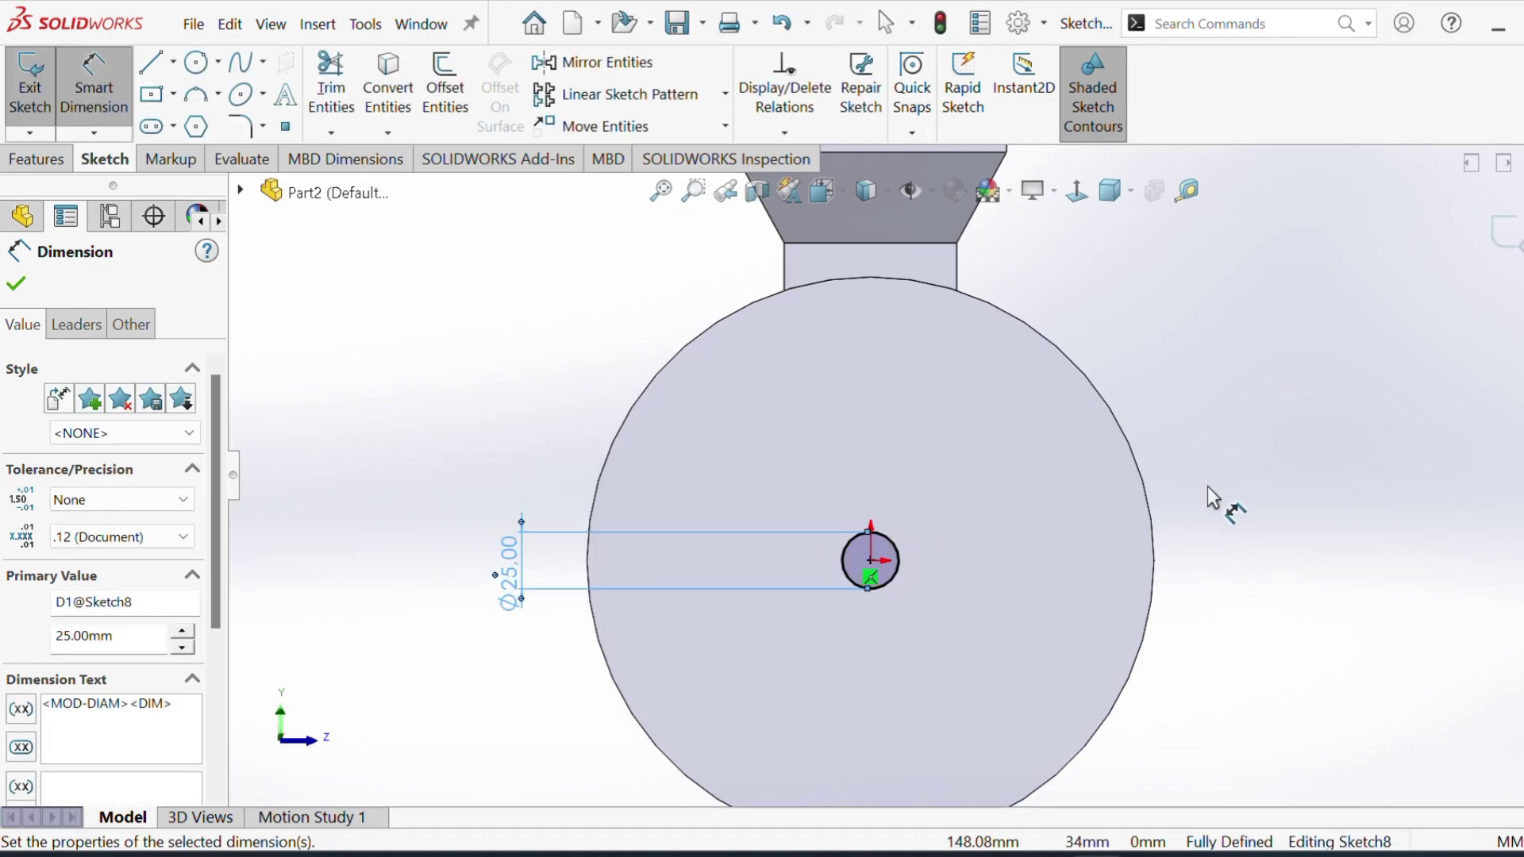
pyautogui.scroll(5, 952, 484)
pyautogui.scroll(-5, 952, 488)
pyautogui.moveTo(567, 535); pyautogui.dragTo(603, 537)
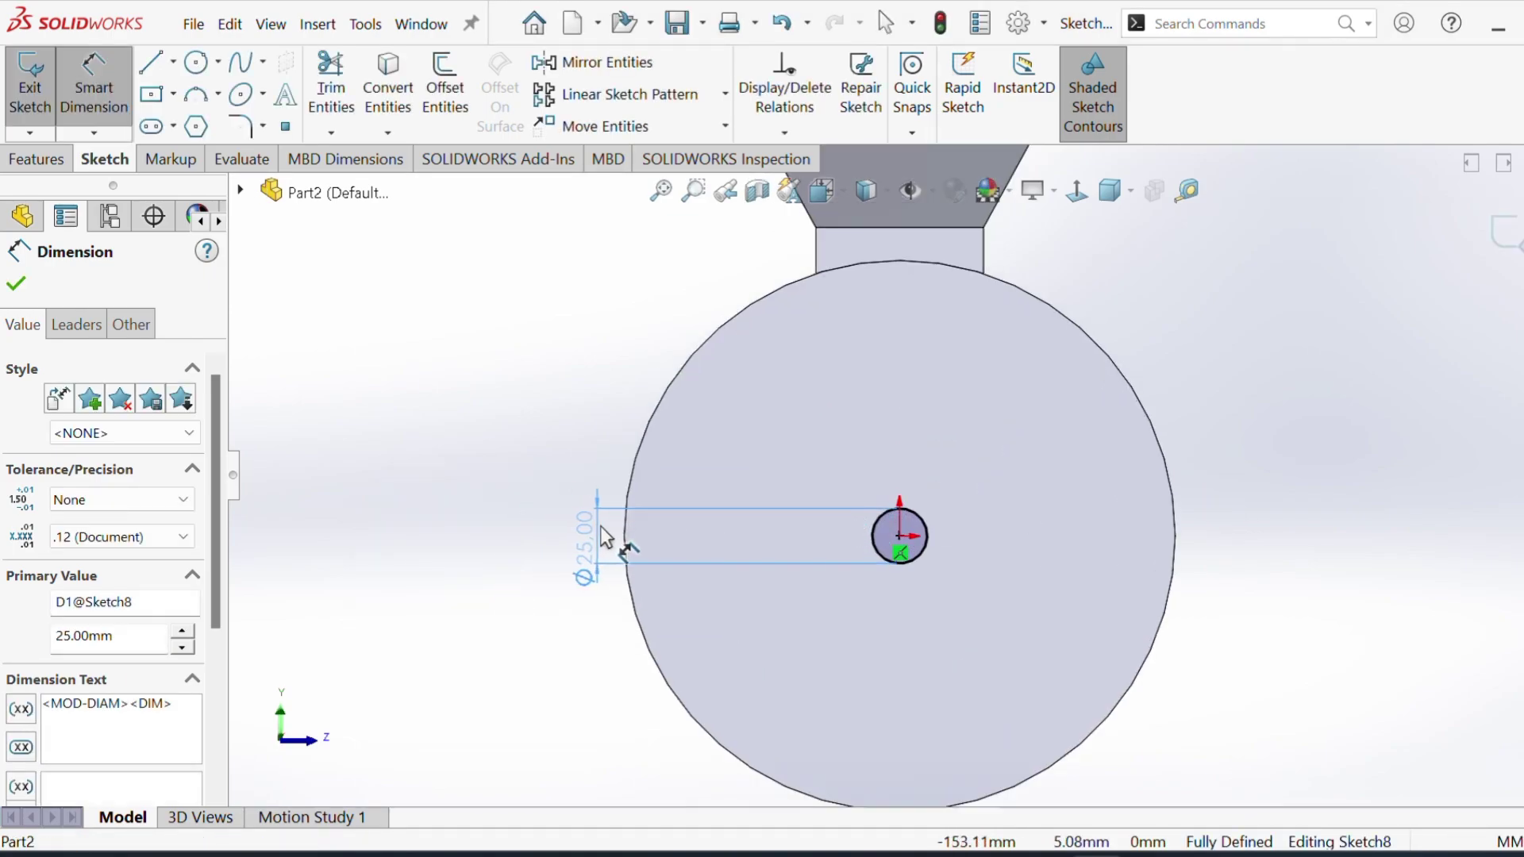
pyautogui.click(29, 88)
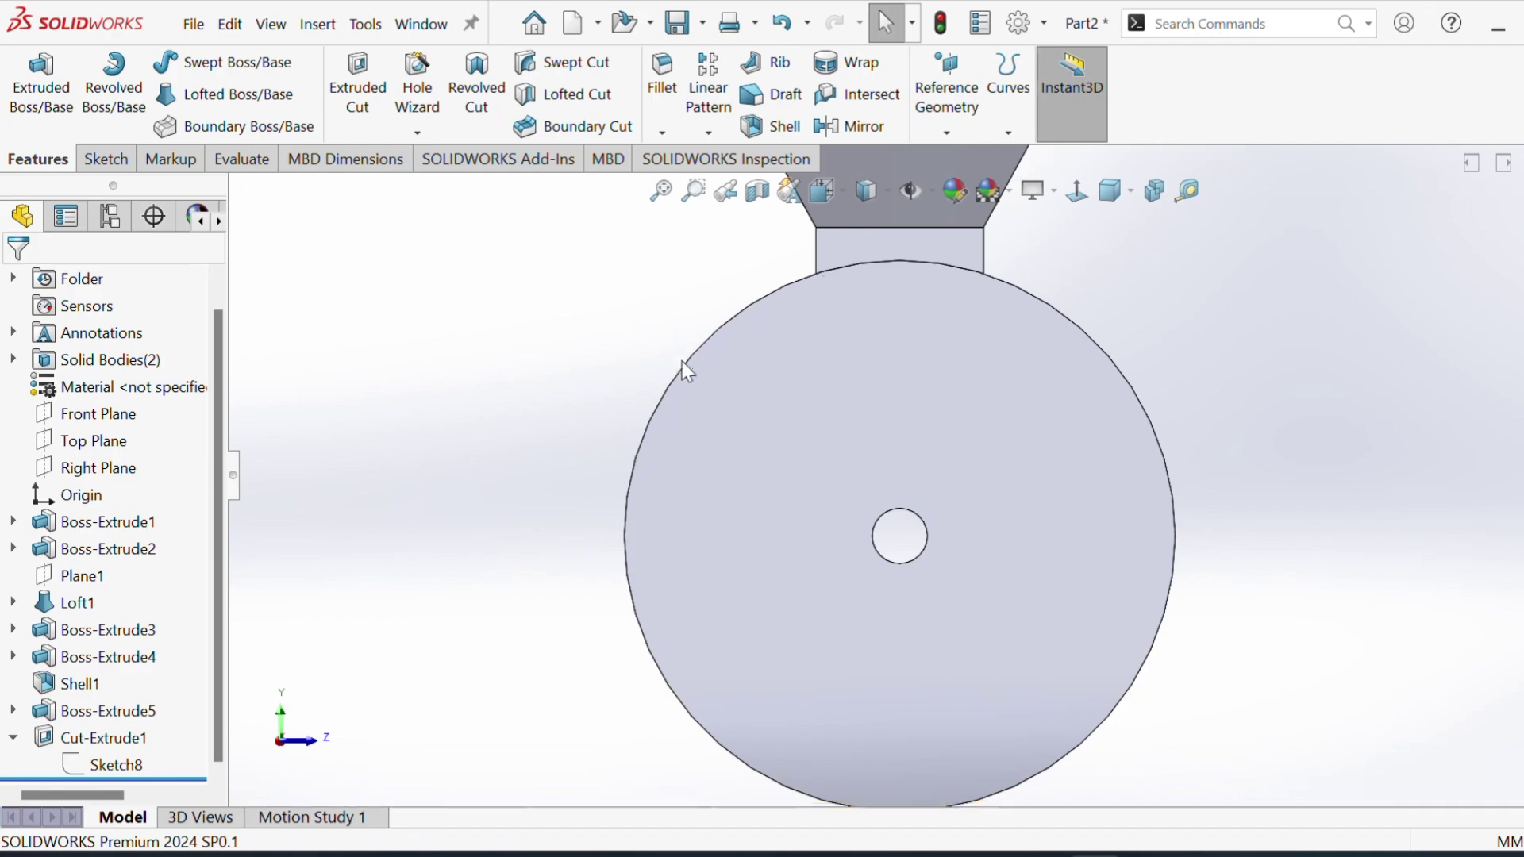
# Step: Orbit to view the end-face opening, return to isometric and select Cut-Extrude1
pyautogui.moveTo(681, 368)
pyautogui.mouseDown(button='middle')
pyautogui.moveTo(588, 365)
pyautogui.moveTo(659, 489)
pyautogui.mouseUp(button='middle')
pyautogui.moveTo(593, 620)
pyautogui.mouseDown(button='middle')
pyautogui.moveTo(848, 593)
pyautogui.moveTo(714, 513)
pyautogui.moveTo(1048, 603)
pyautogui.mouseUp(button='middle')
pyautogui.hotkey('ctrl', '7')
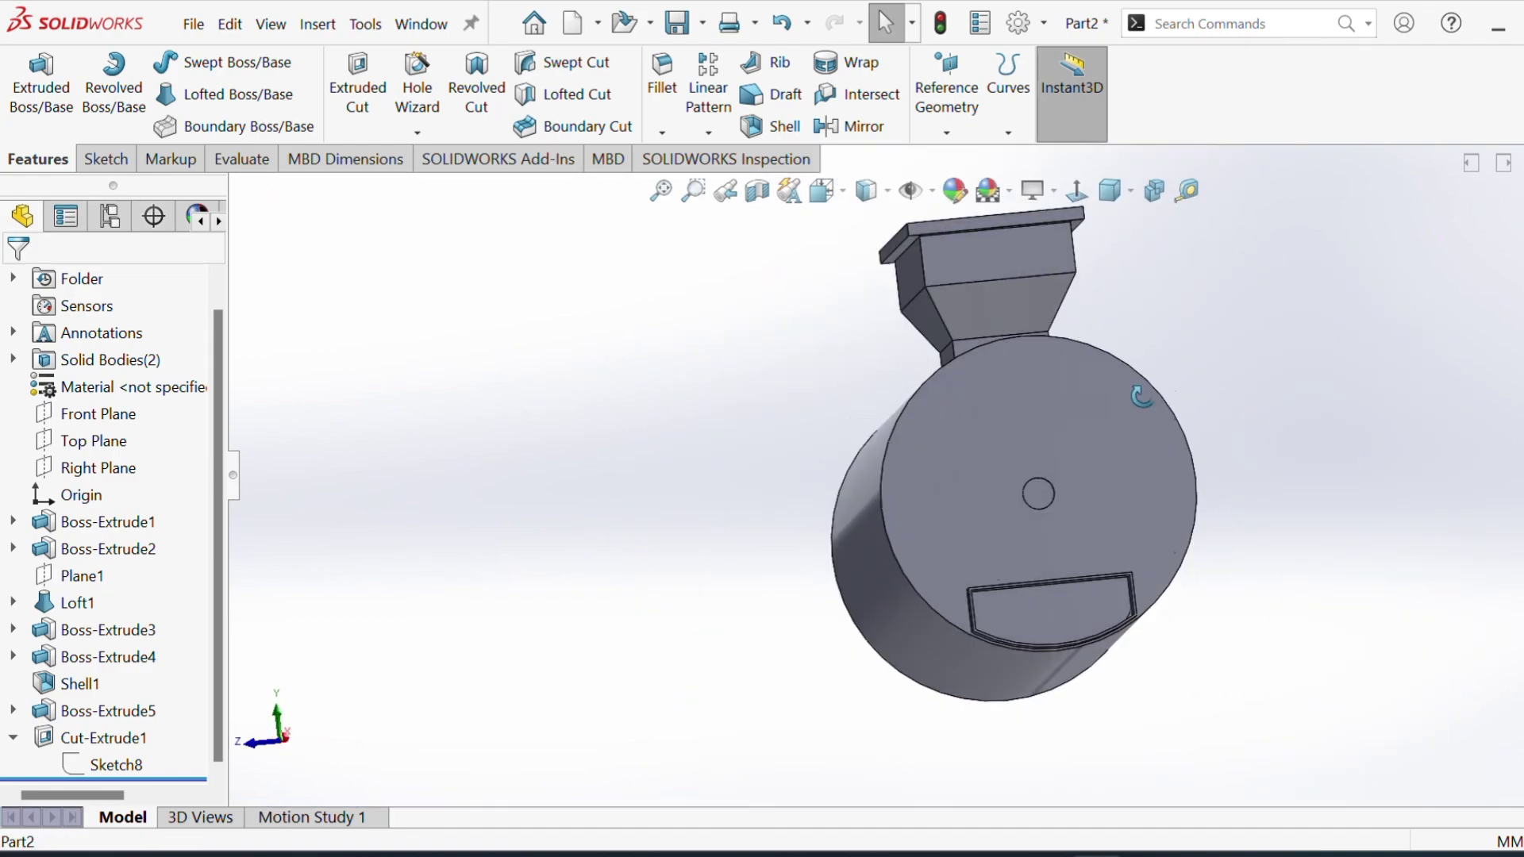
pyautogui.click(96, 739)
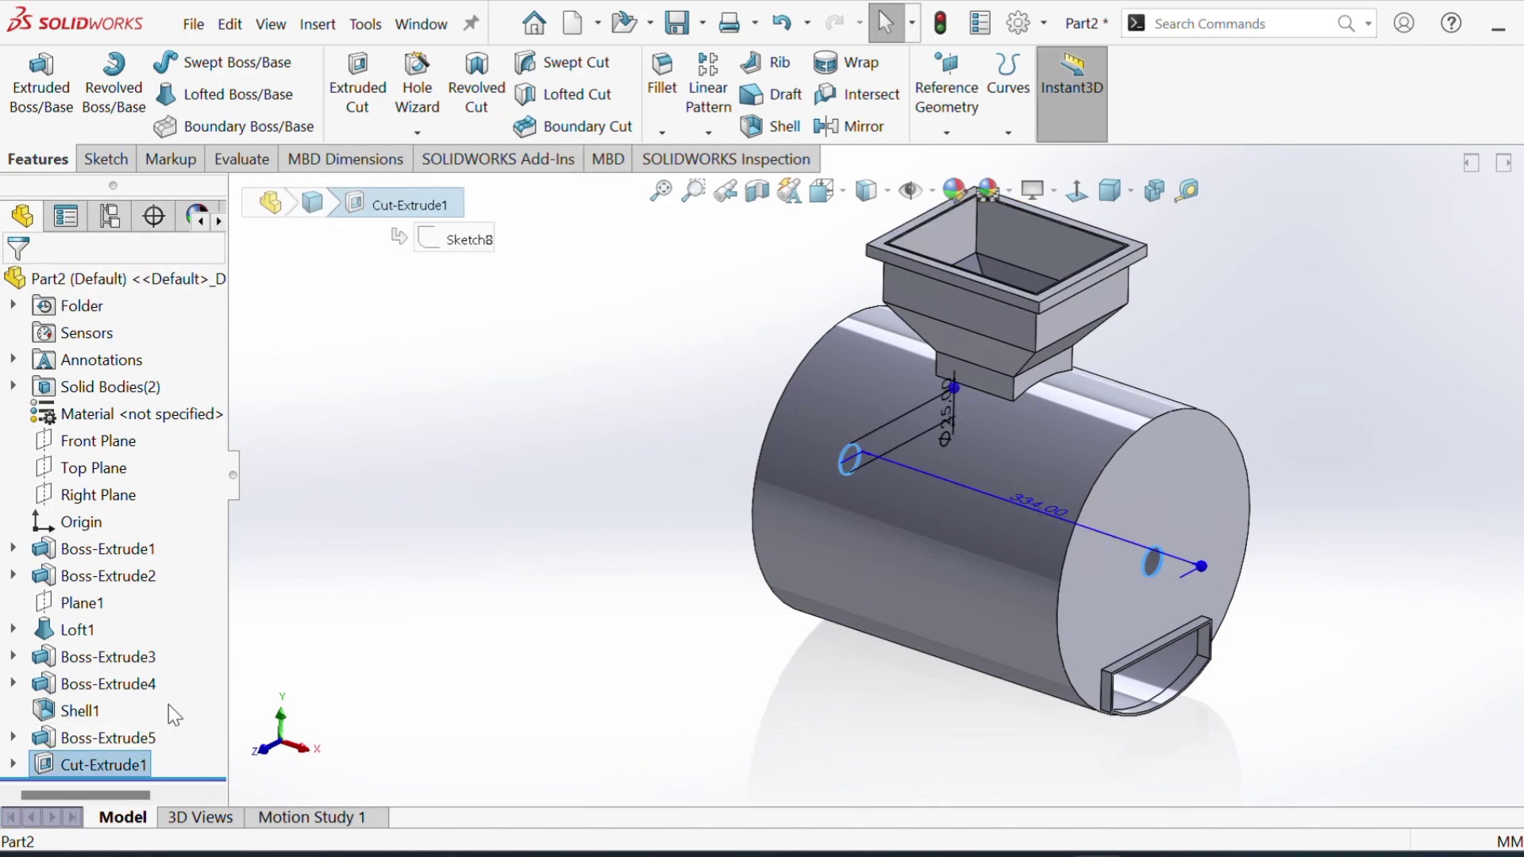
pyautogui.scroll(-3, 974, 450)
pyautogui.scroll(-3, 937, 349)
# Step: Zoom in to inspect the shaft hole at the drum's end, then orbit to a side view
pyautogui.moveTo(937, 350)
pyautogui.mouseDown(button='middle')
pyautogui.moveTo(1052, 271)
pyautogui.moveTo(1074, 340)
pyautogui.mouseUp(button='middle')
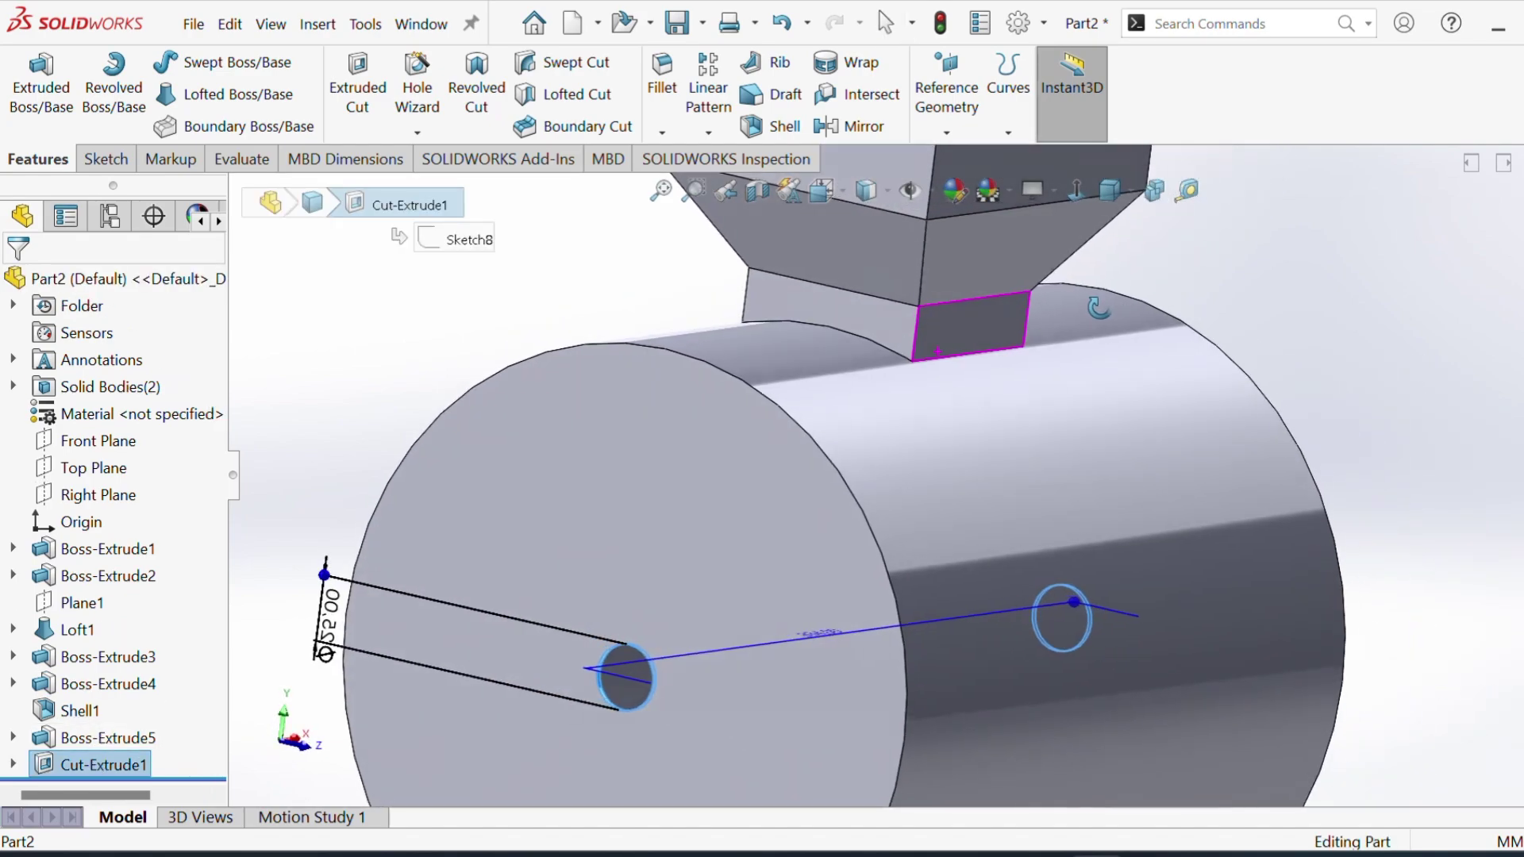
pyautogui.scroll(3, 1074, 340)
pyautogui.scroll(-3, 759, 565)
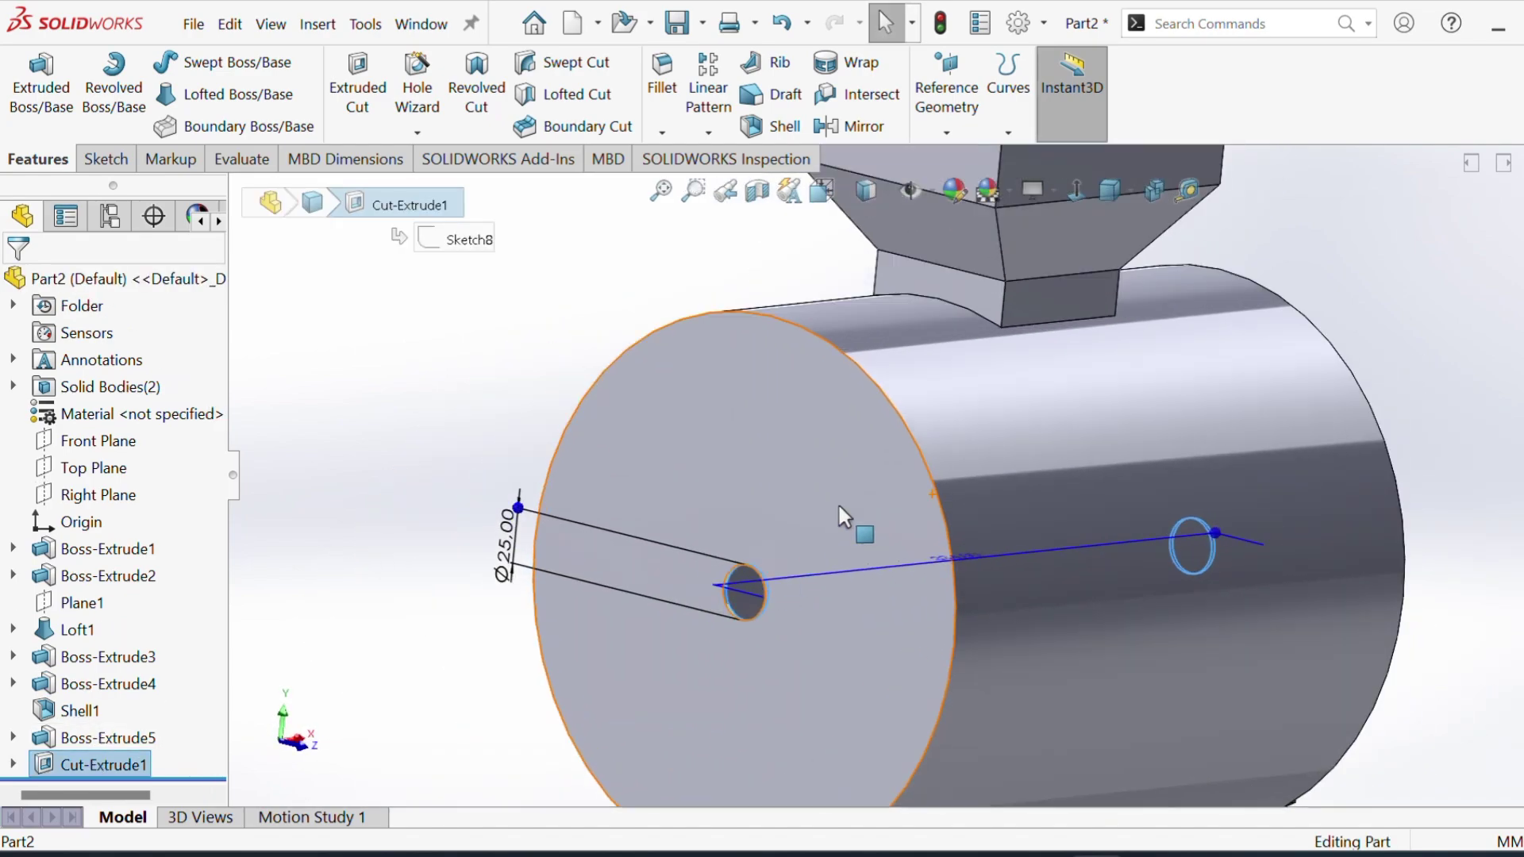
pyautogui.press('Escape')
pyautogui.scroll(3, 840, 517)
pyautogui.scroll(3, 1311, 494)
pyautogui.moveTo(1311, 494)
pyautogui.mouseDown(button='middle')
pyautogui.moveTo(1226, 451)
pyautogui.moveTo(1175, 521)
pyautogui.moveTo(1003, 423)
pyautogui.moveTo(995, 391)
pyautogui.moveTo(1032, 434)
pyautogui.mouseUp(button='middle')
pyautogui.scroll(-2, 1032, 435)
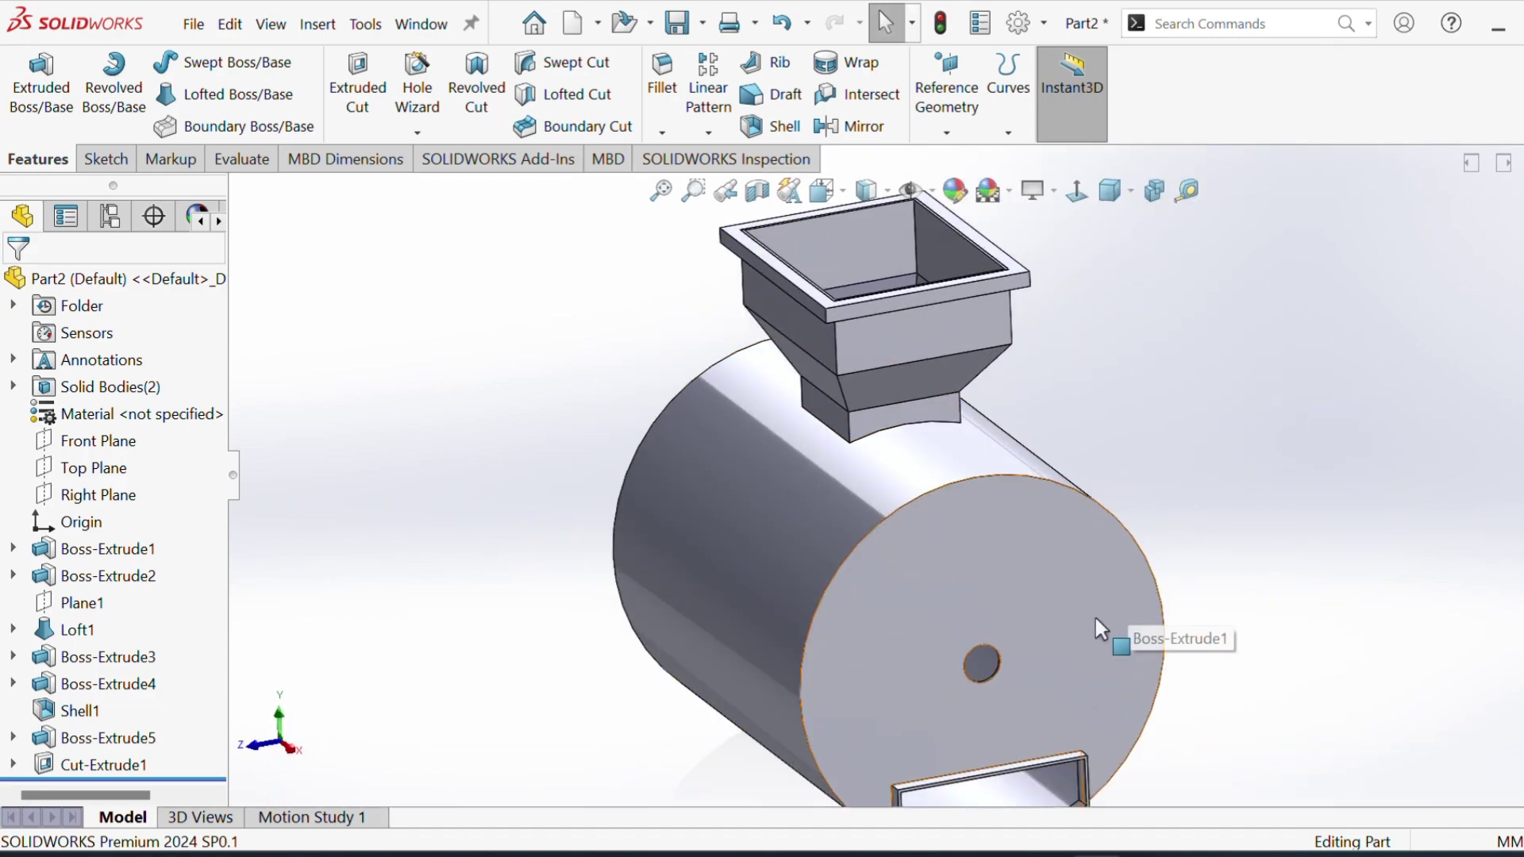
pyautogui.scroll(2, 1095, 617)
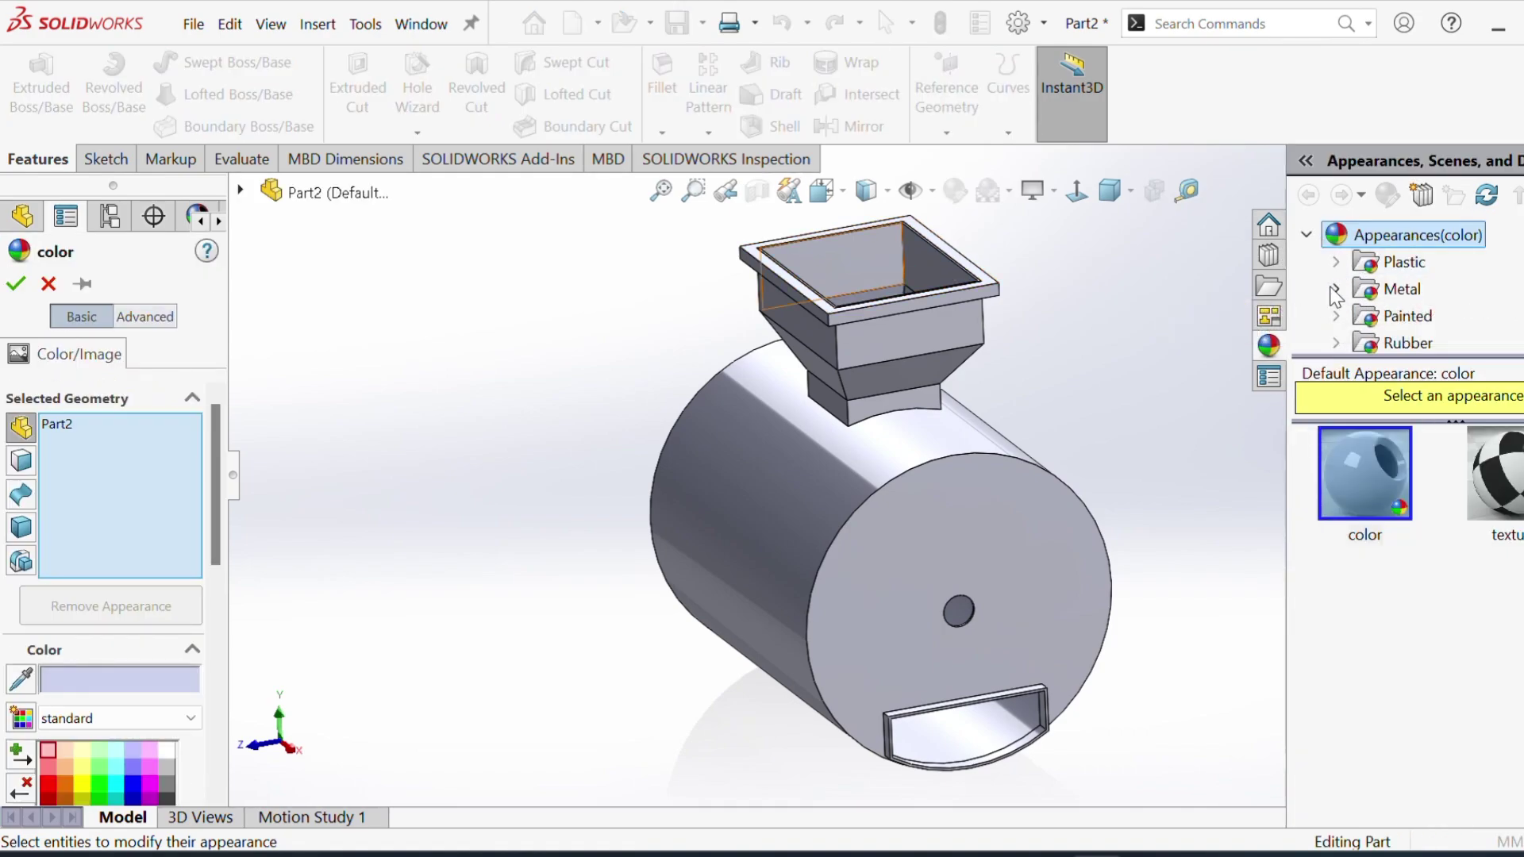
# Step: Browse the Metal > Steel appearances and change the scene to Plain White
pyautogui.click(1336, 288)
pyautogui.click(1421, 270)
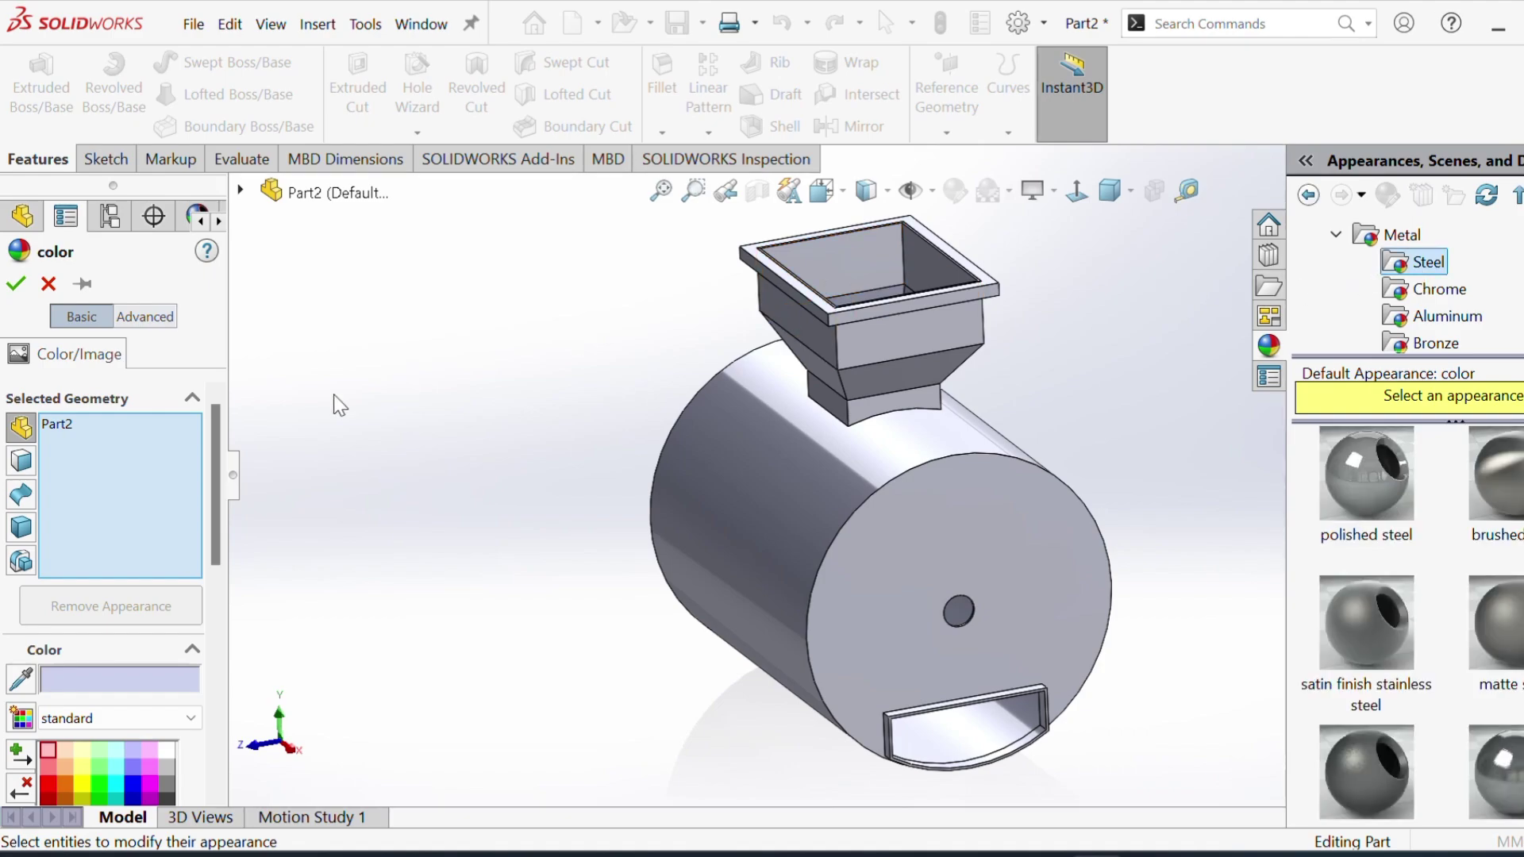
pyautogui.click(49, 284)
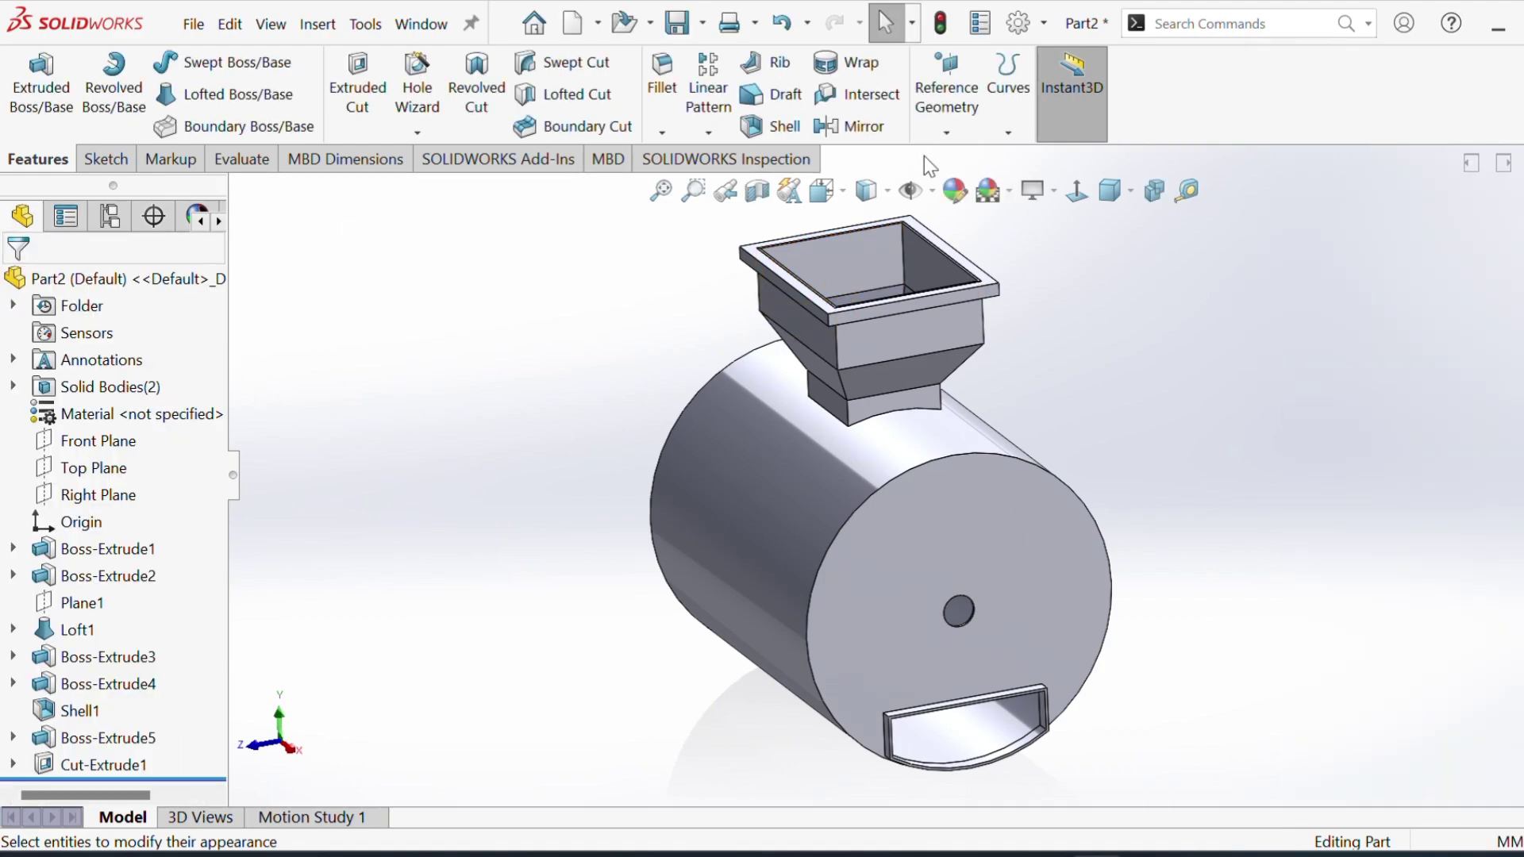
pyautogui.click(1011, 195)
pyautogui.click(1023, 254)
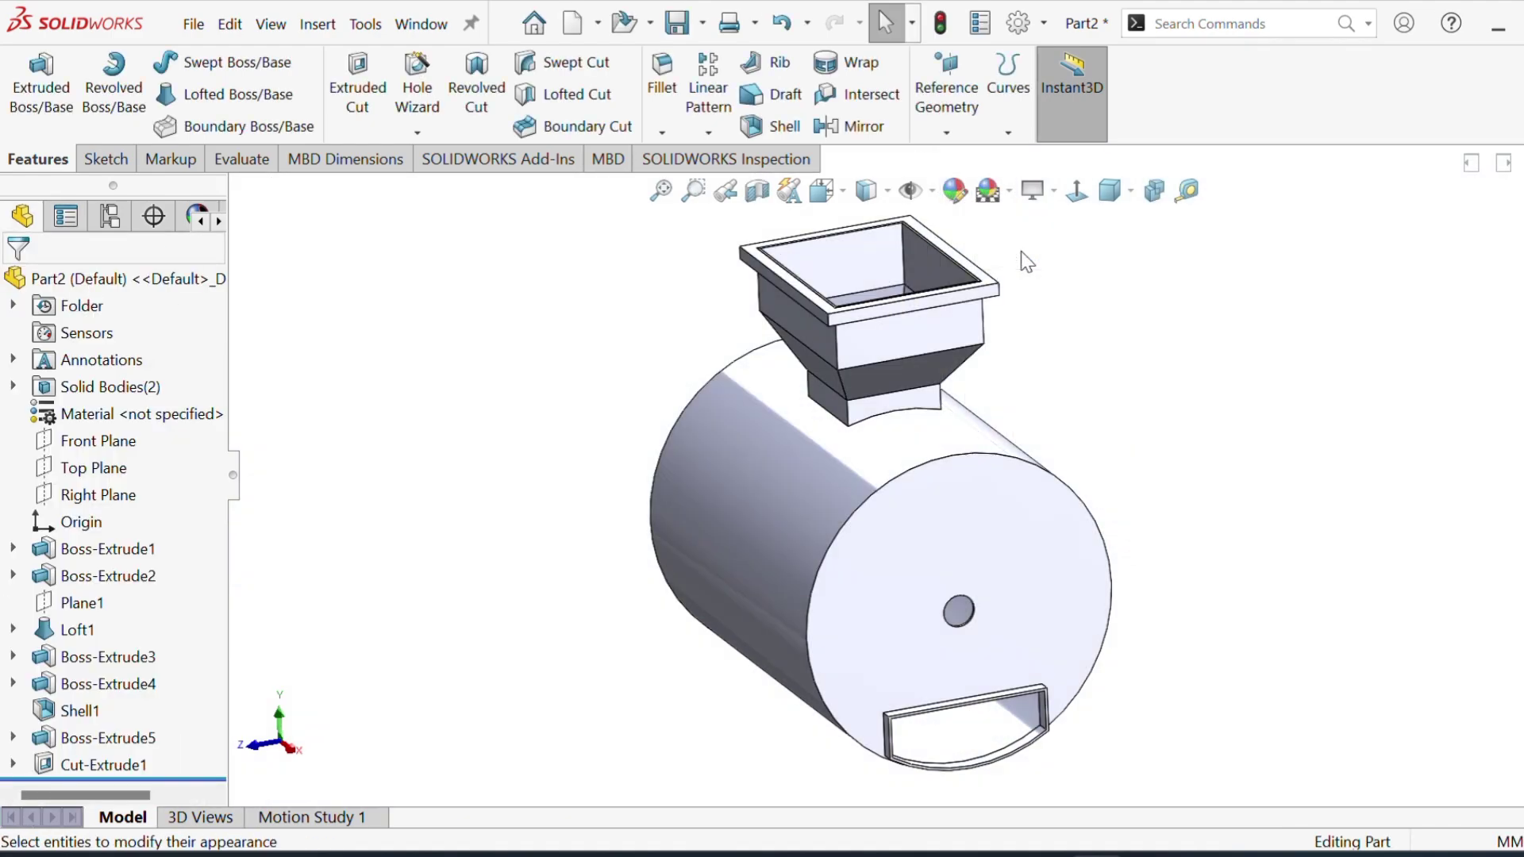
pyautogui.moveTo(1060, 327); pyautogui.dragTo(1067, 413, button='middle')
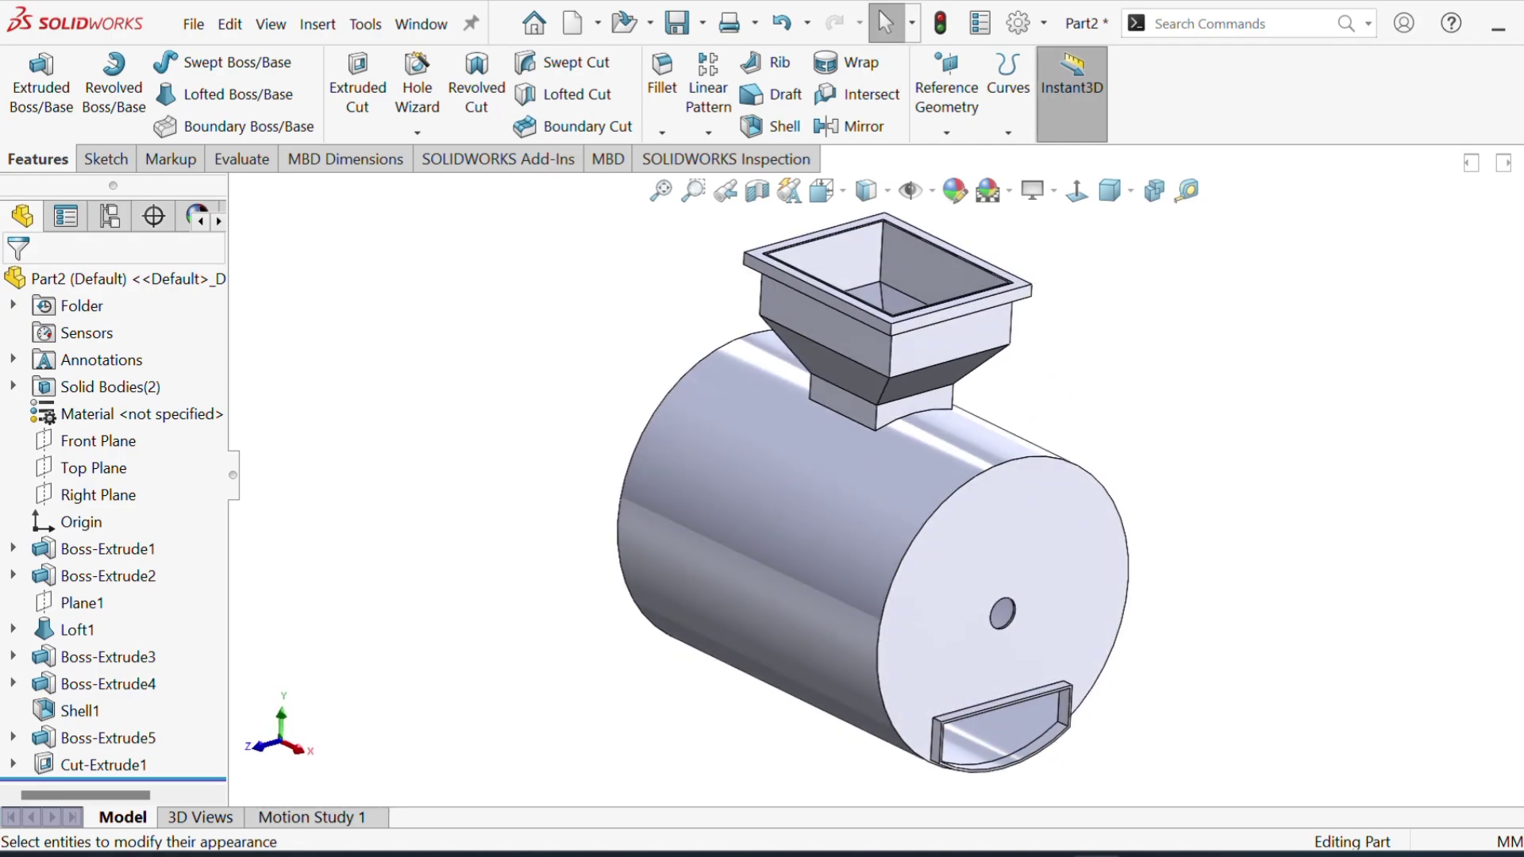
# Step: Edit the part appearance and try polished steel in white
pyautogui.click(1512, 345)
pyautogui.click(1427, 316)
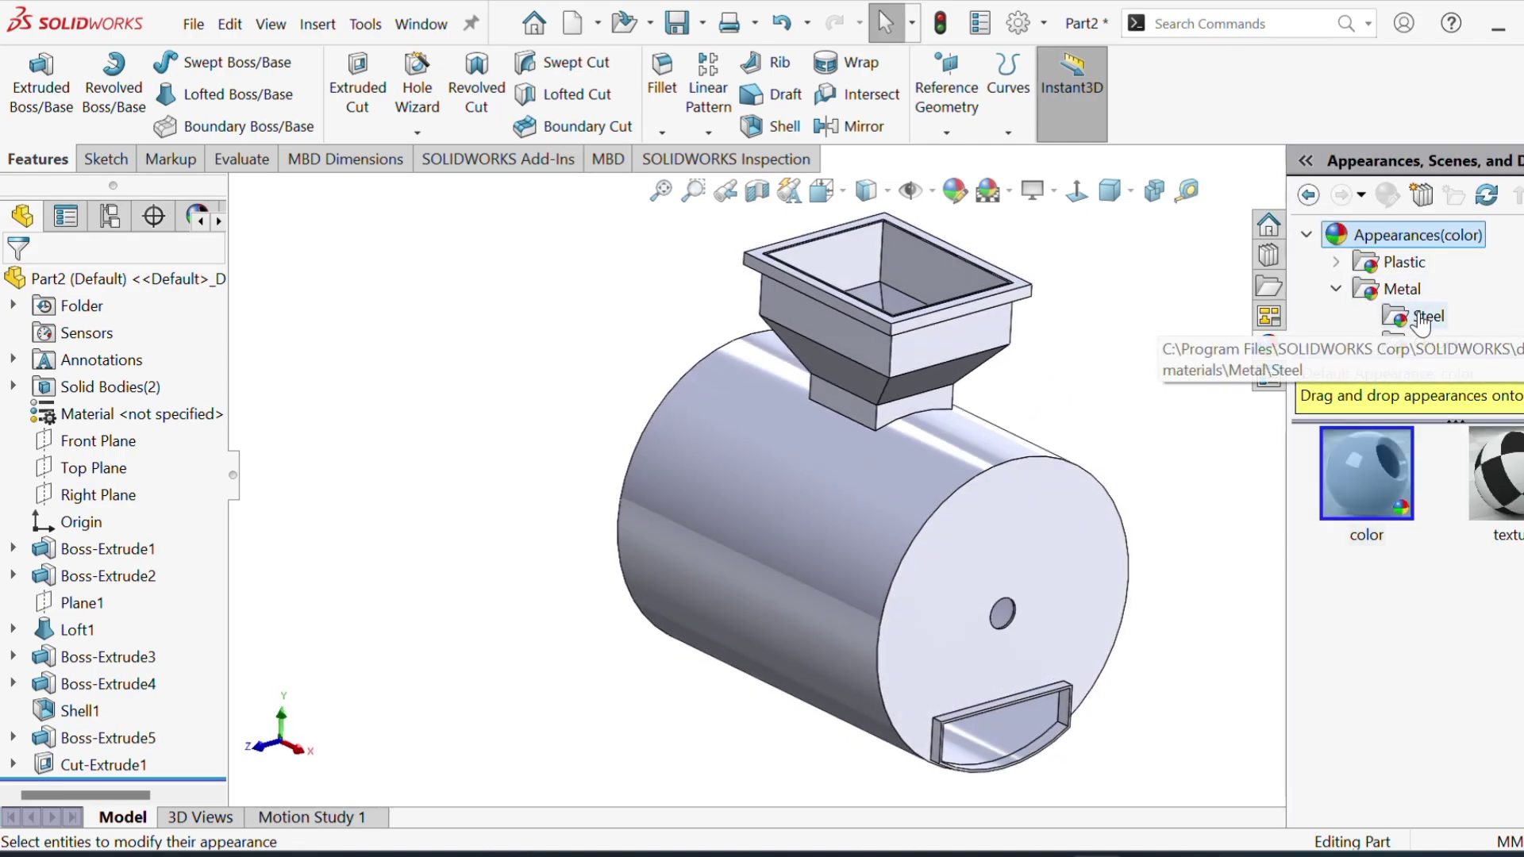
pyautogui.click(952, 197)
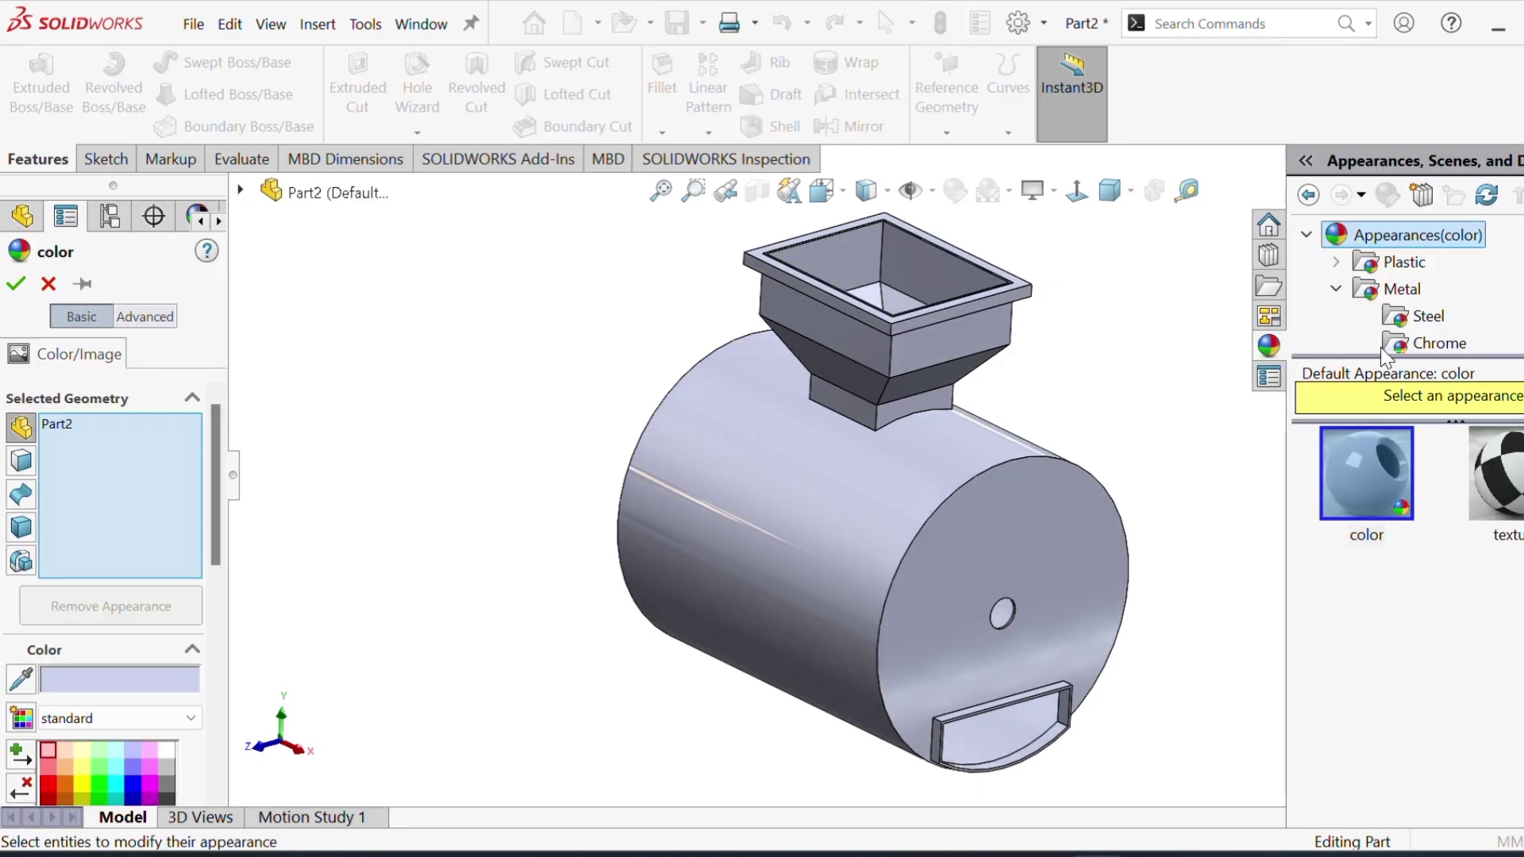
pyautogui.click(1402, 321)
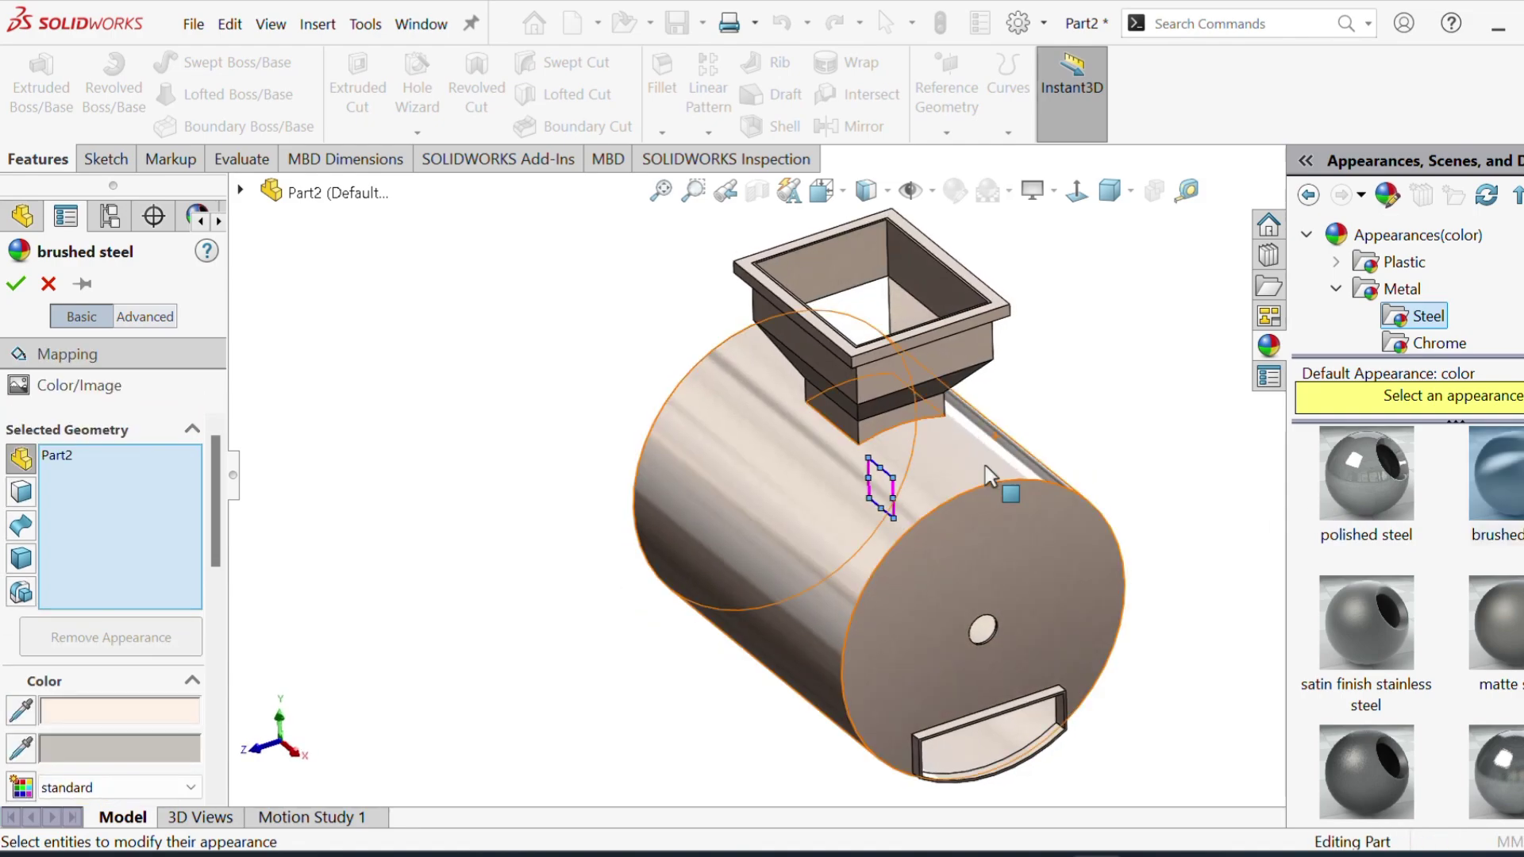
pyautogui.scroll(-3, 159, 679)
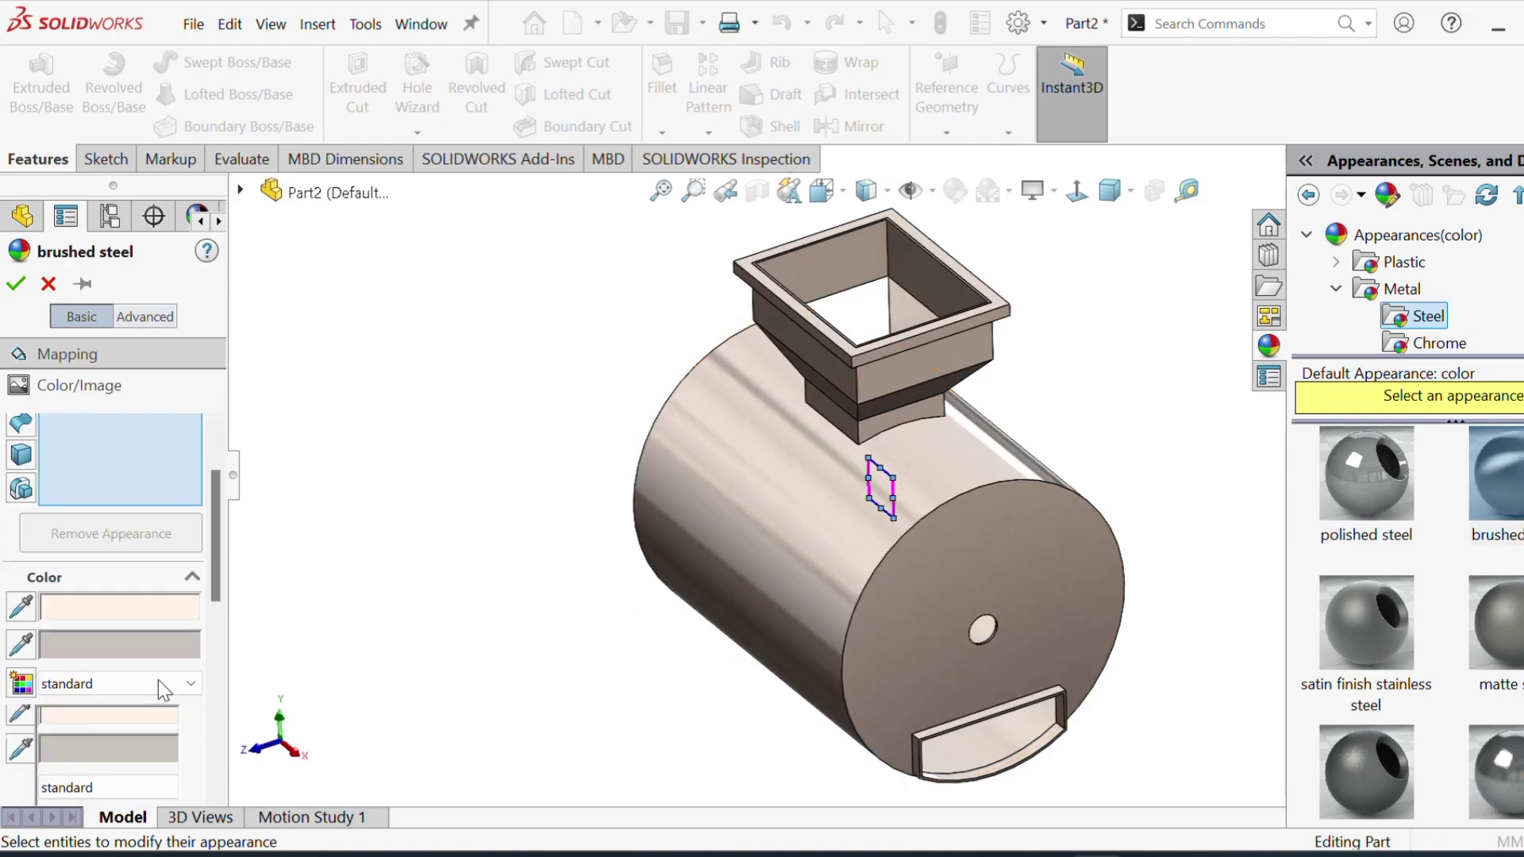
pyautogui.click(166, 716)
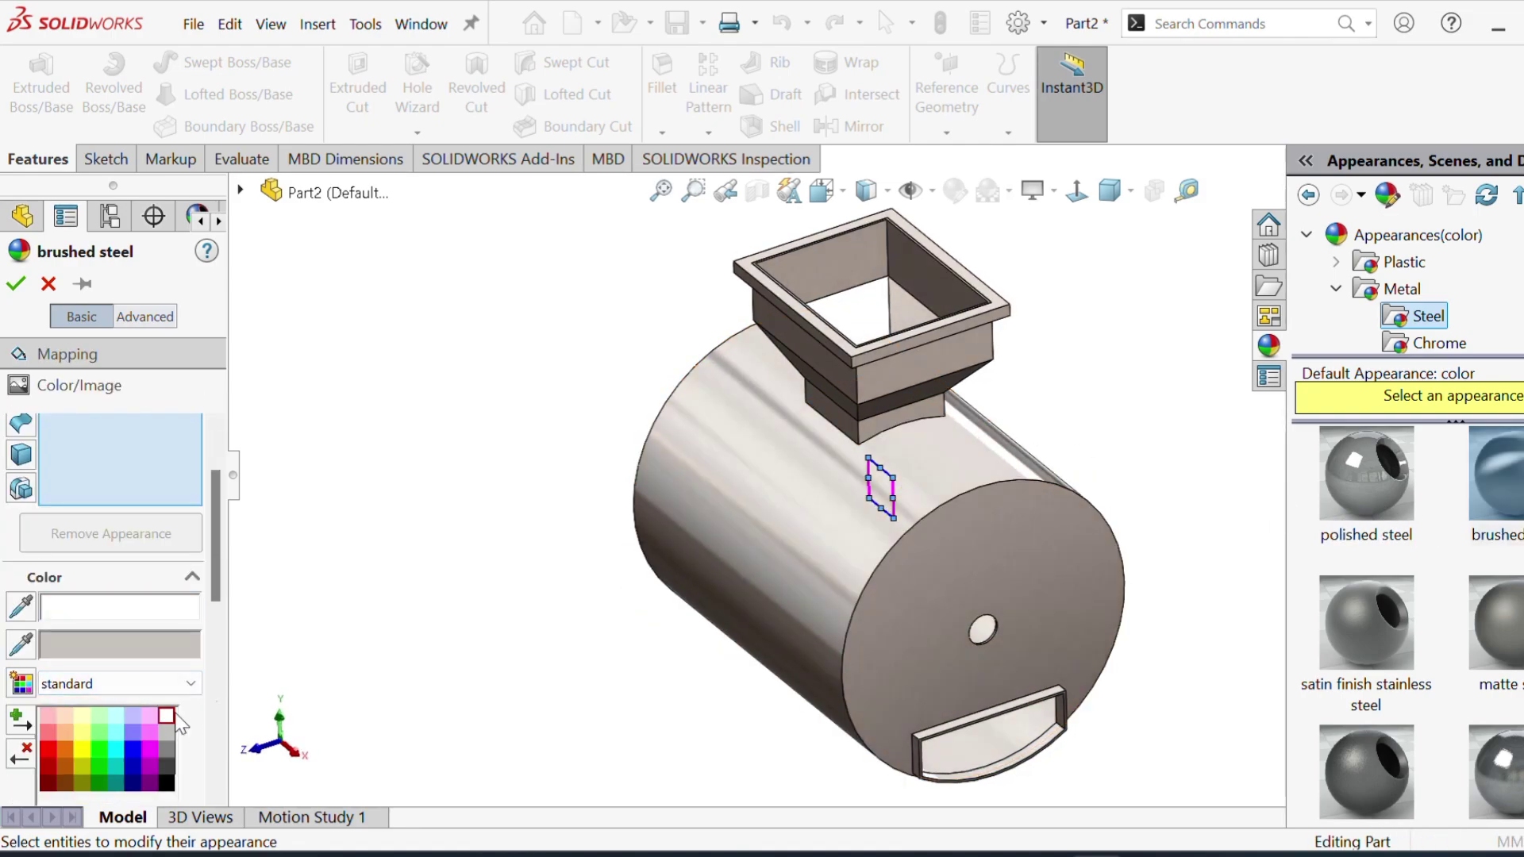
pyautogui.click(1343, 479)
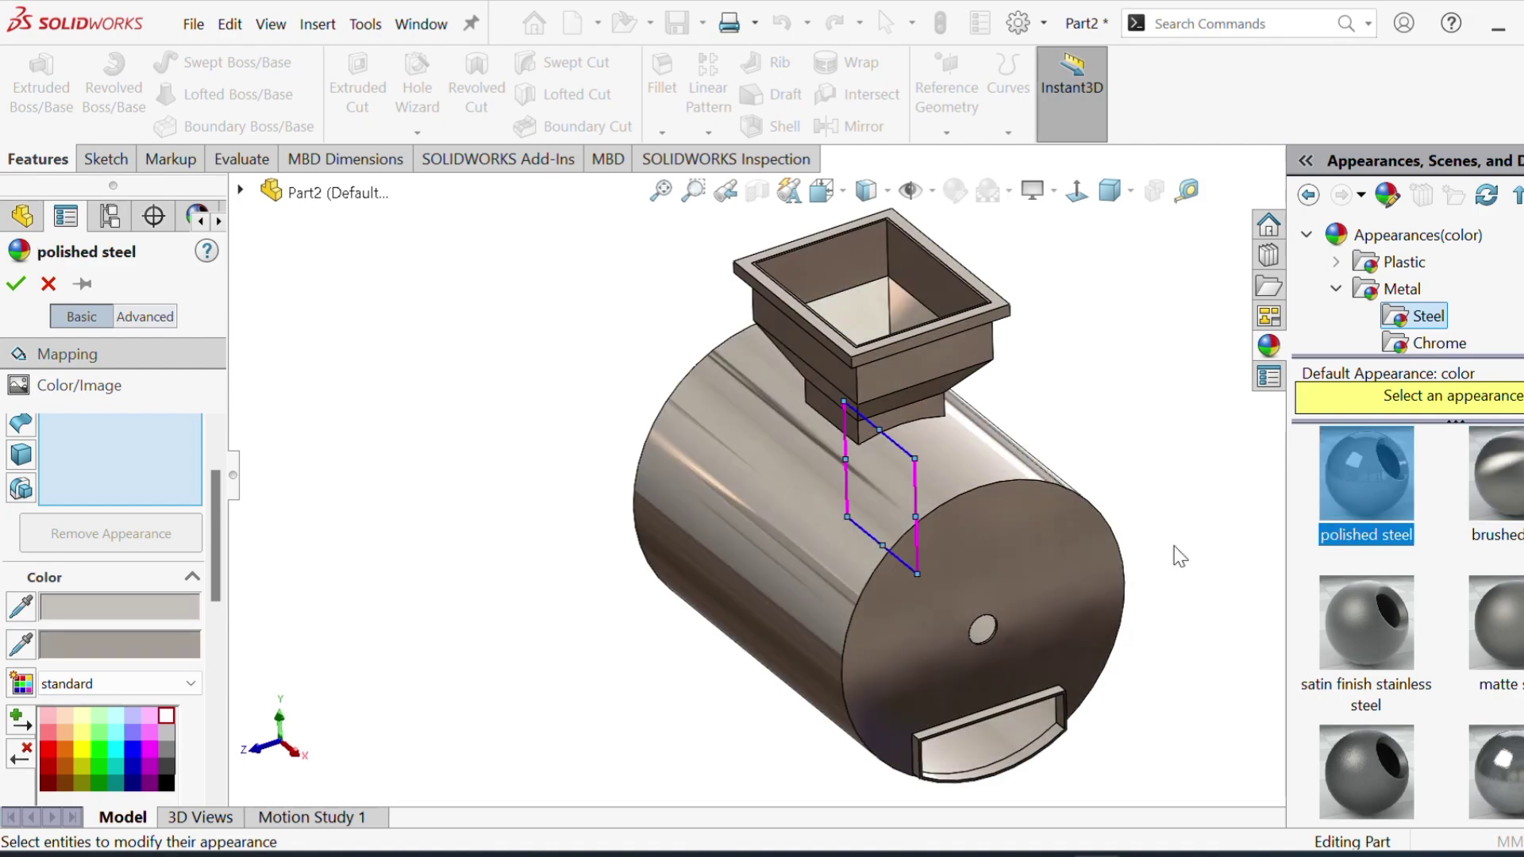
pyautogui.click(166, 715)
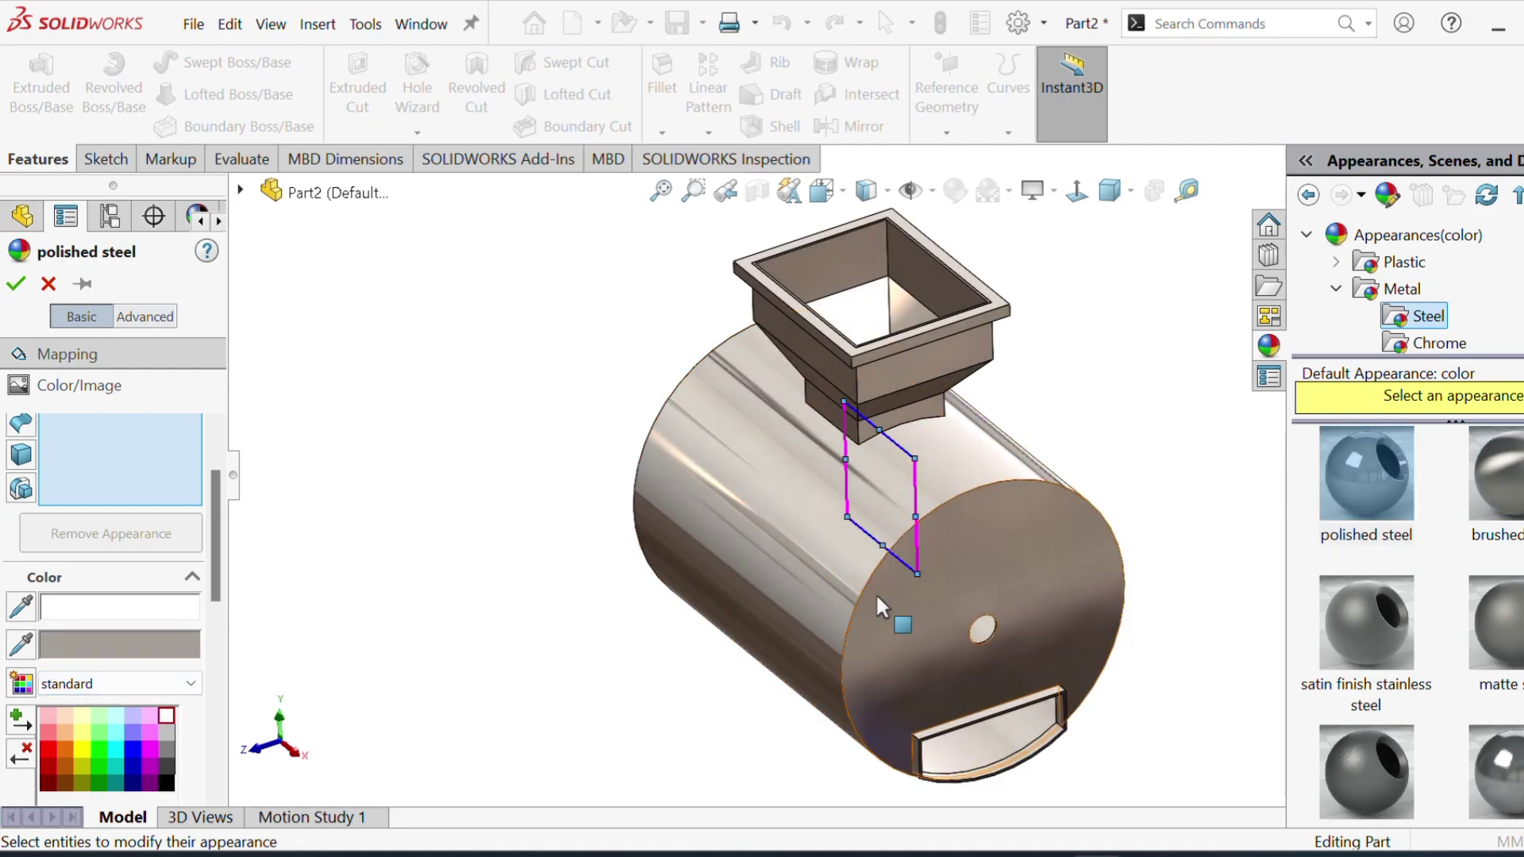
# Step: Switch the part's appearance to white brushed steel
pyautogui.moveTo(875, 592); pyautogui.dragTo(1497, 543, button='middle')
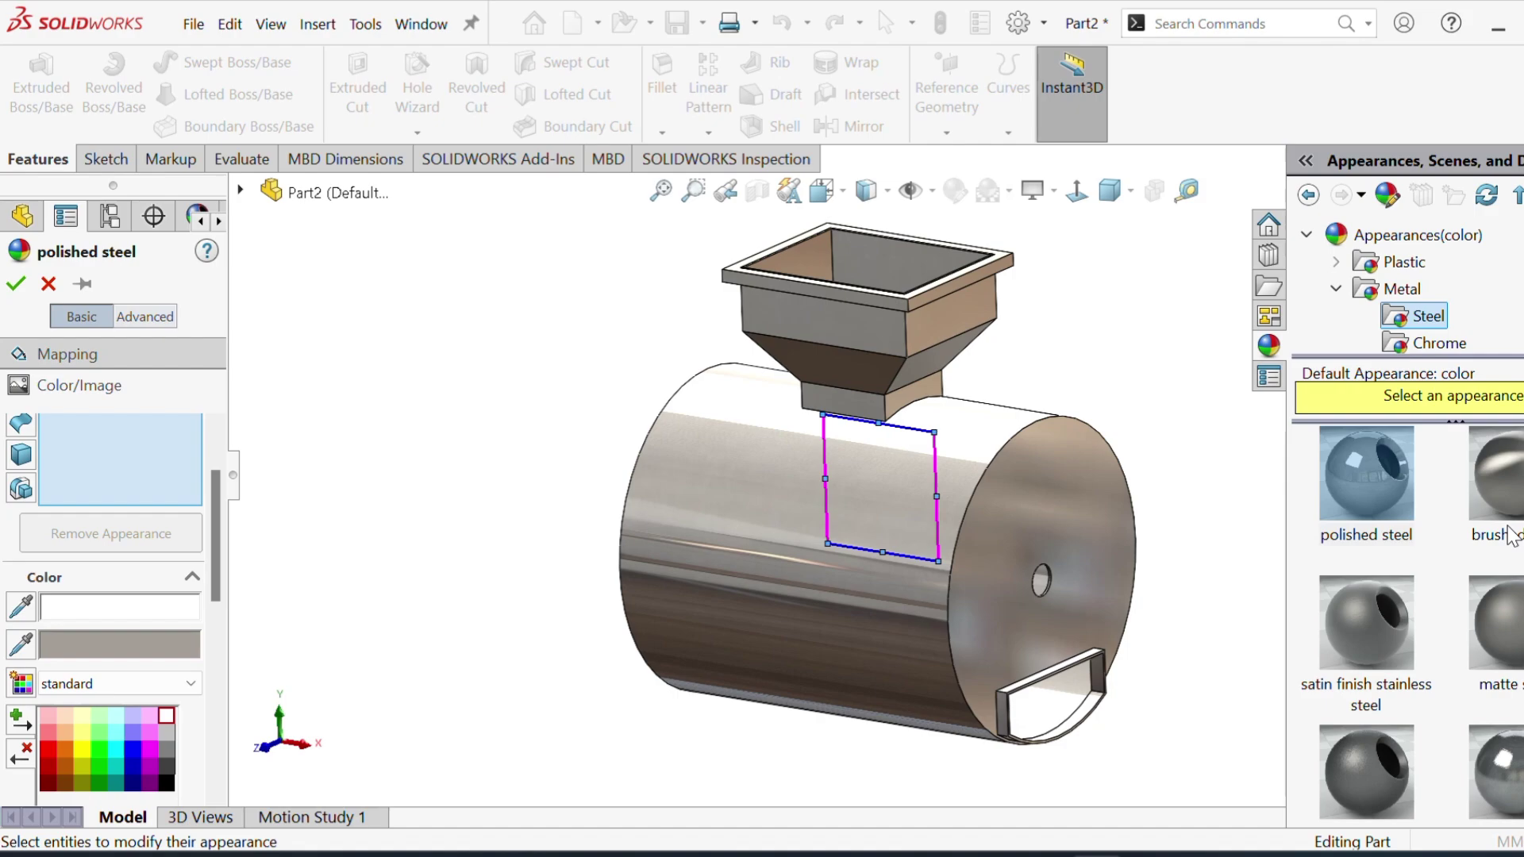
pyautogui.click(1511, 531)
pyautogui.click(166, 716)
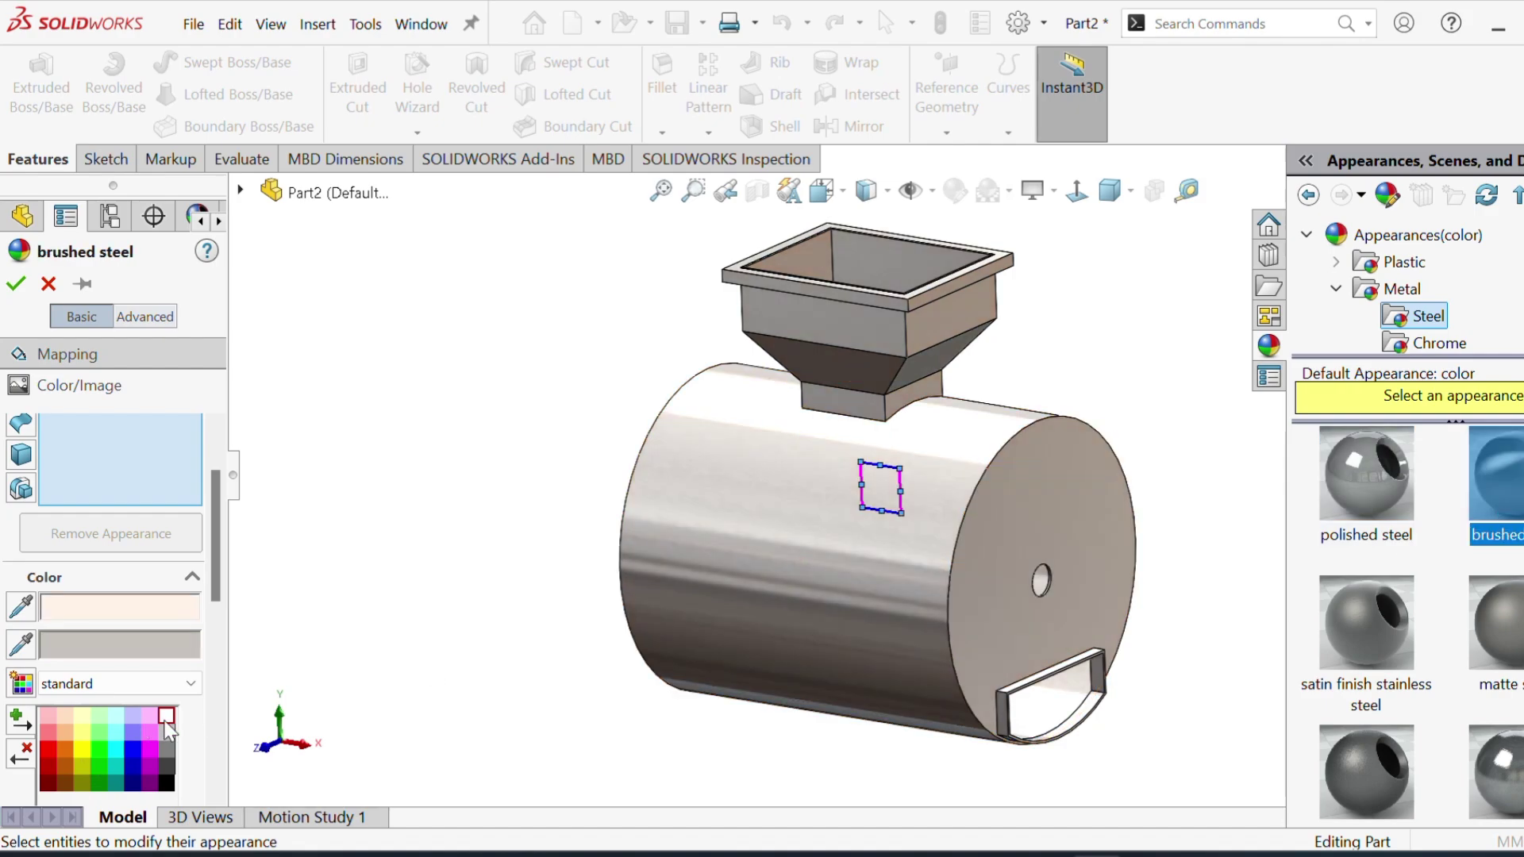
pyautogui.moveTo(873, 556); pyautogui.dragTo(979, 668, button='middle')
pyautogui.scroll(3, 935, 605)
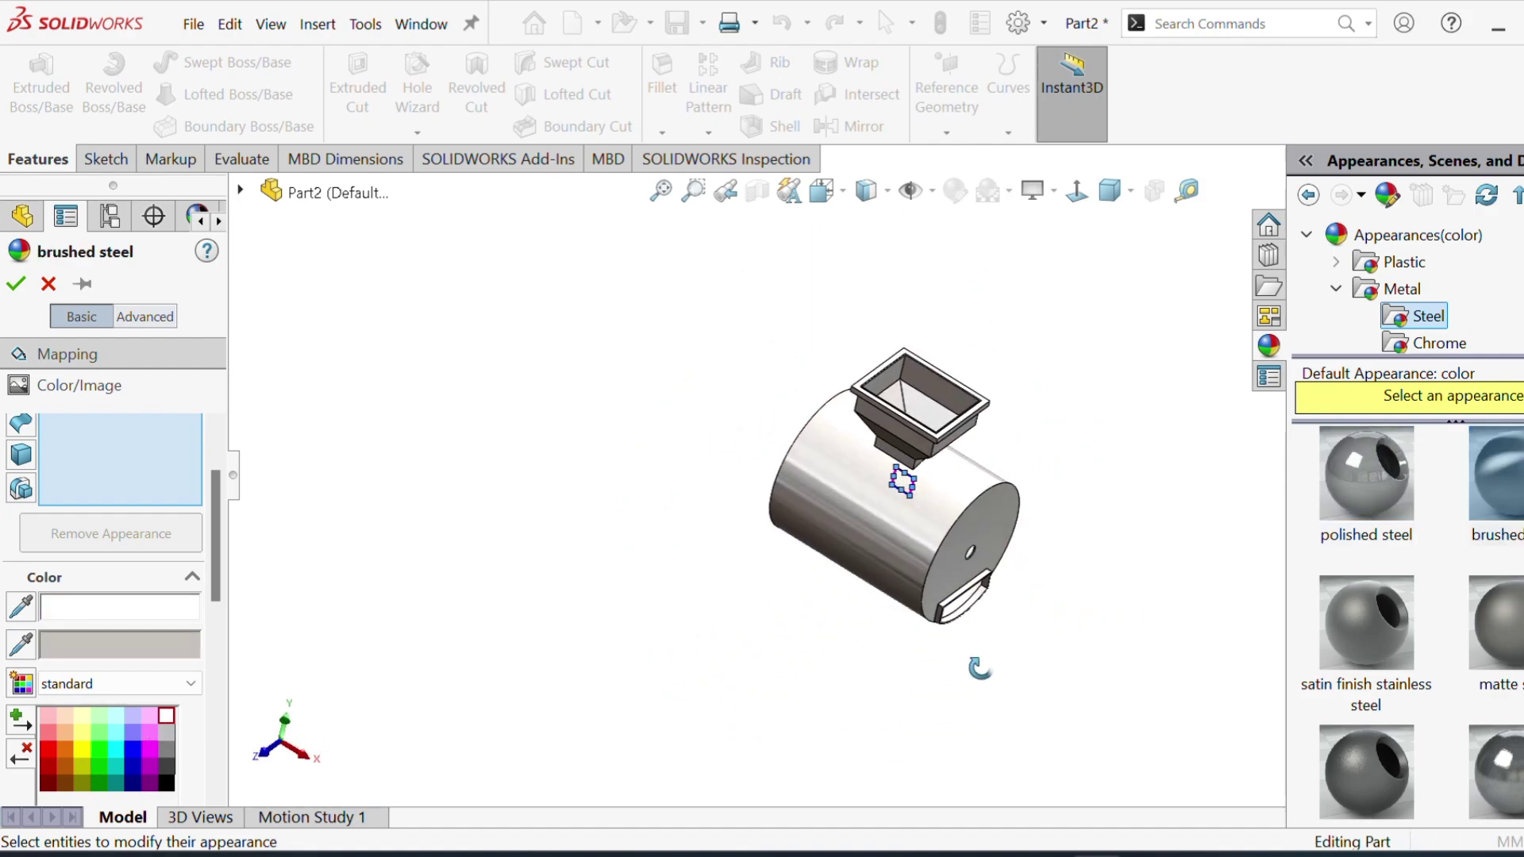
# Step: Set the Isometric view and accept the brushed steel appearance
pyautogui.click(1135, 193)
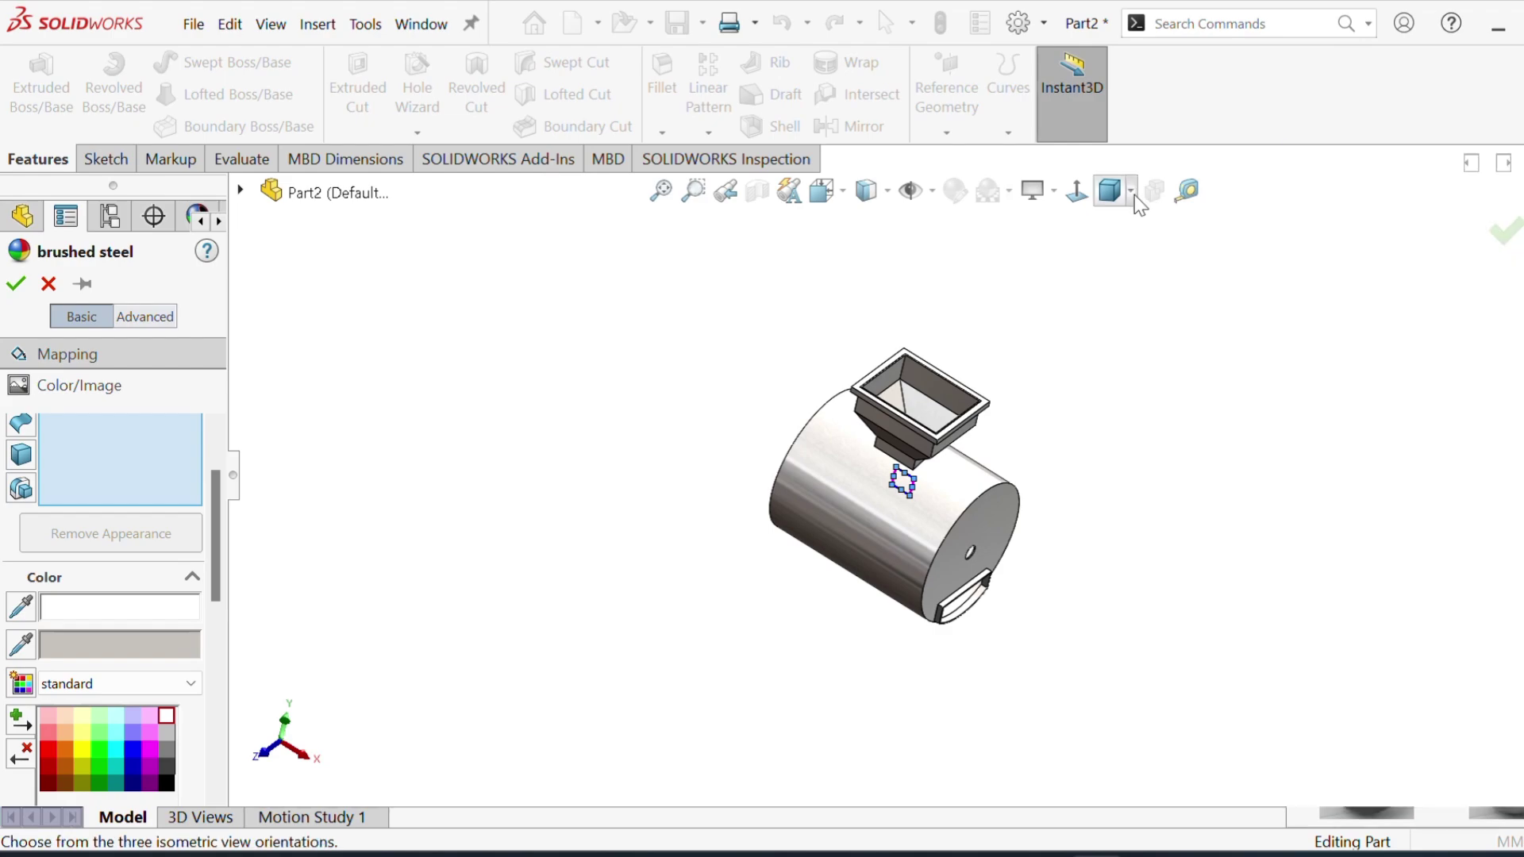
pyautogui.click(1136, 222)
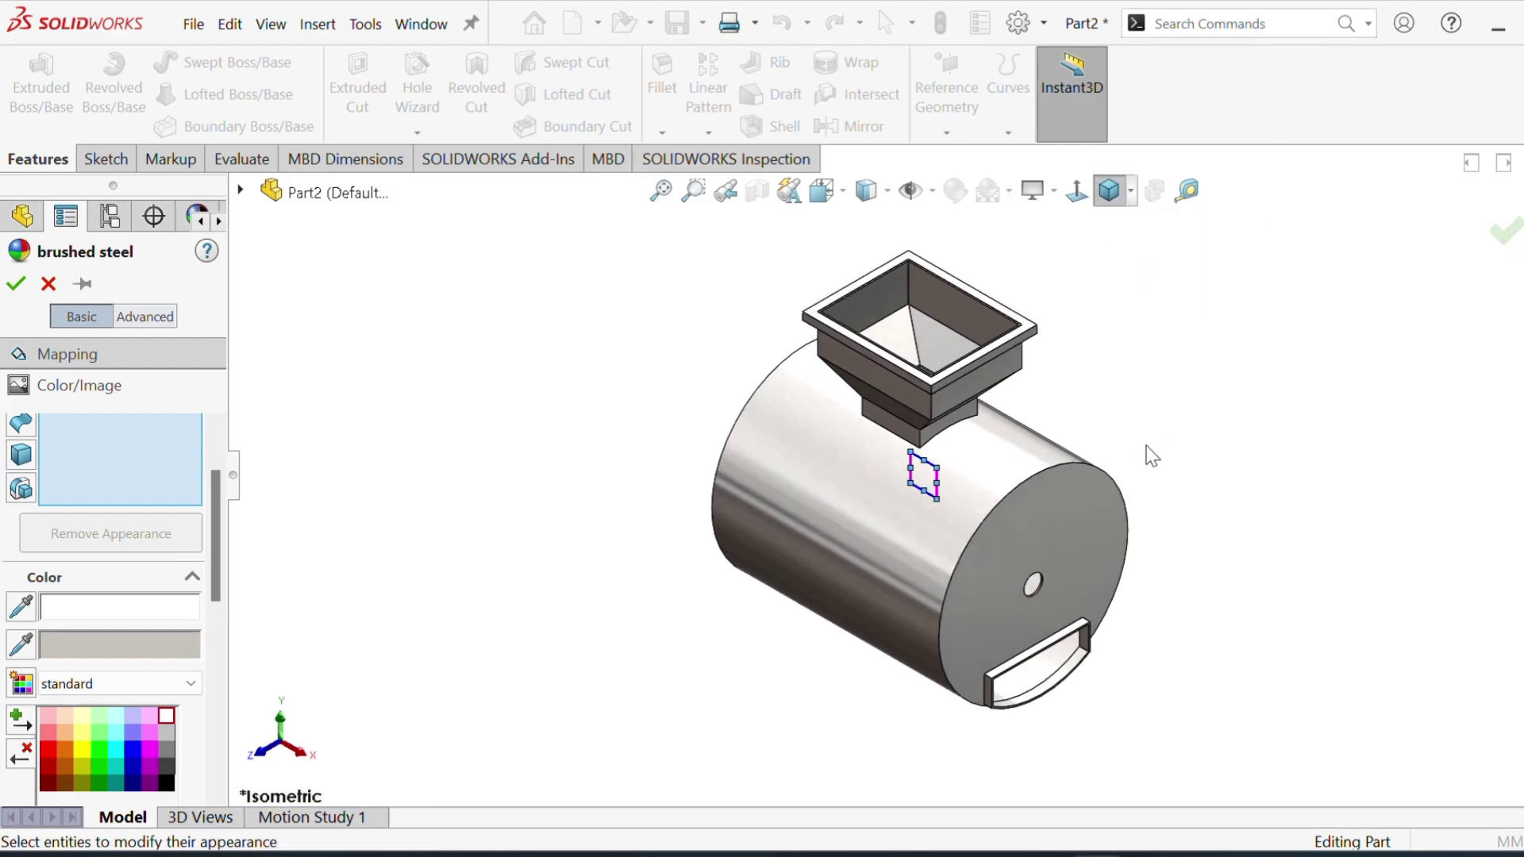
pyautogui.click(16, 284)
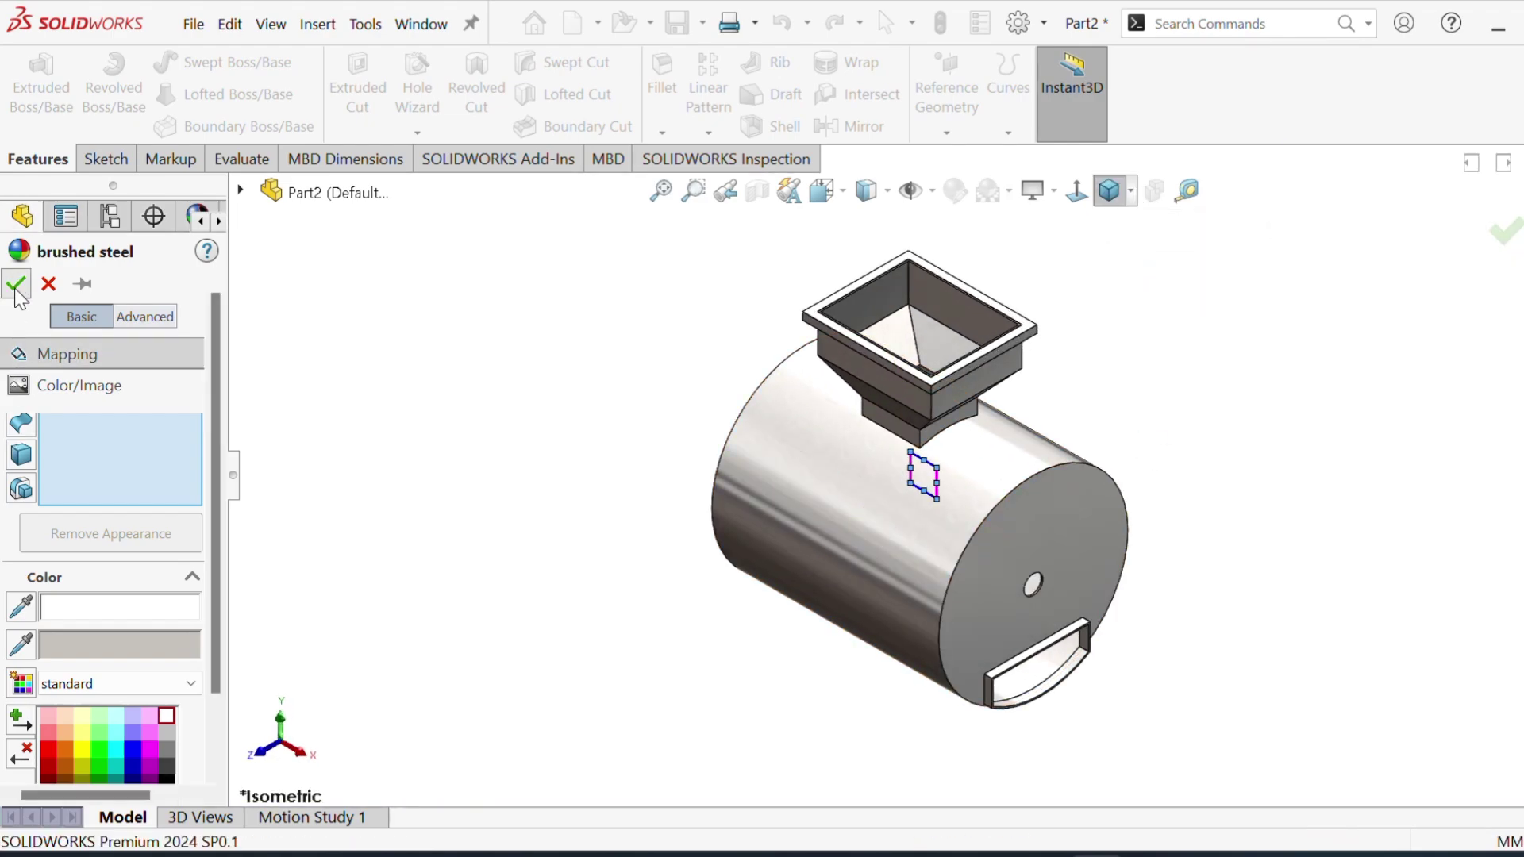
pyautogui.scroll(-2, 1159, 274)
pyautogui.scroll(2, 1046, 423)
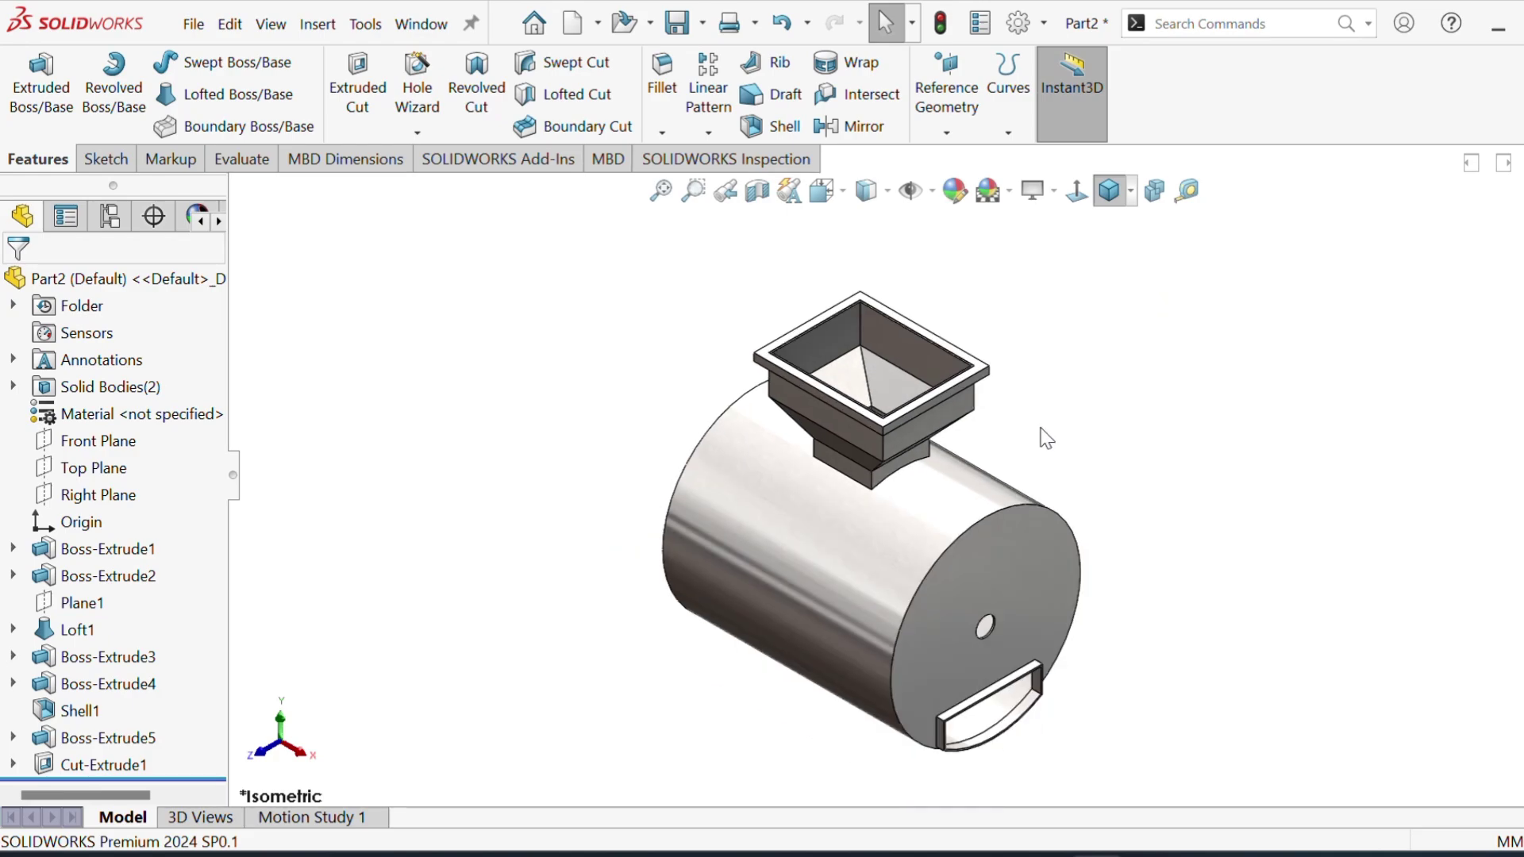
pyautogui.moveTo(988, 625)
pyautogui.mouseDown(button='middle')
pyautogui.moveTo(1083, 464)
pyautogui.moveTo(896, 523)
pyautogui.moveTo(992, 445)
pyautogui.mouseUp(button='middle')
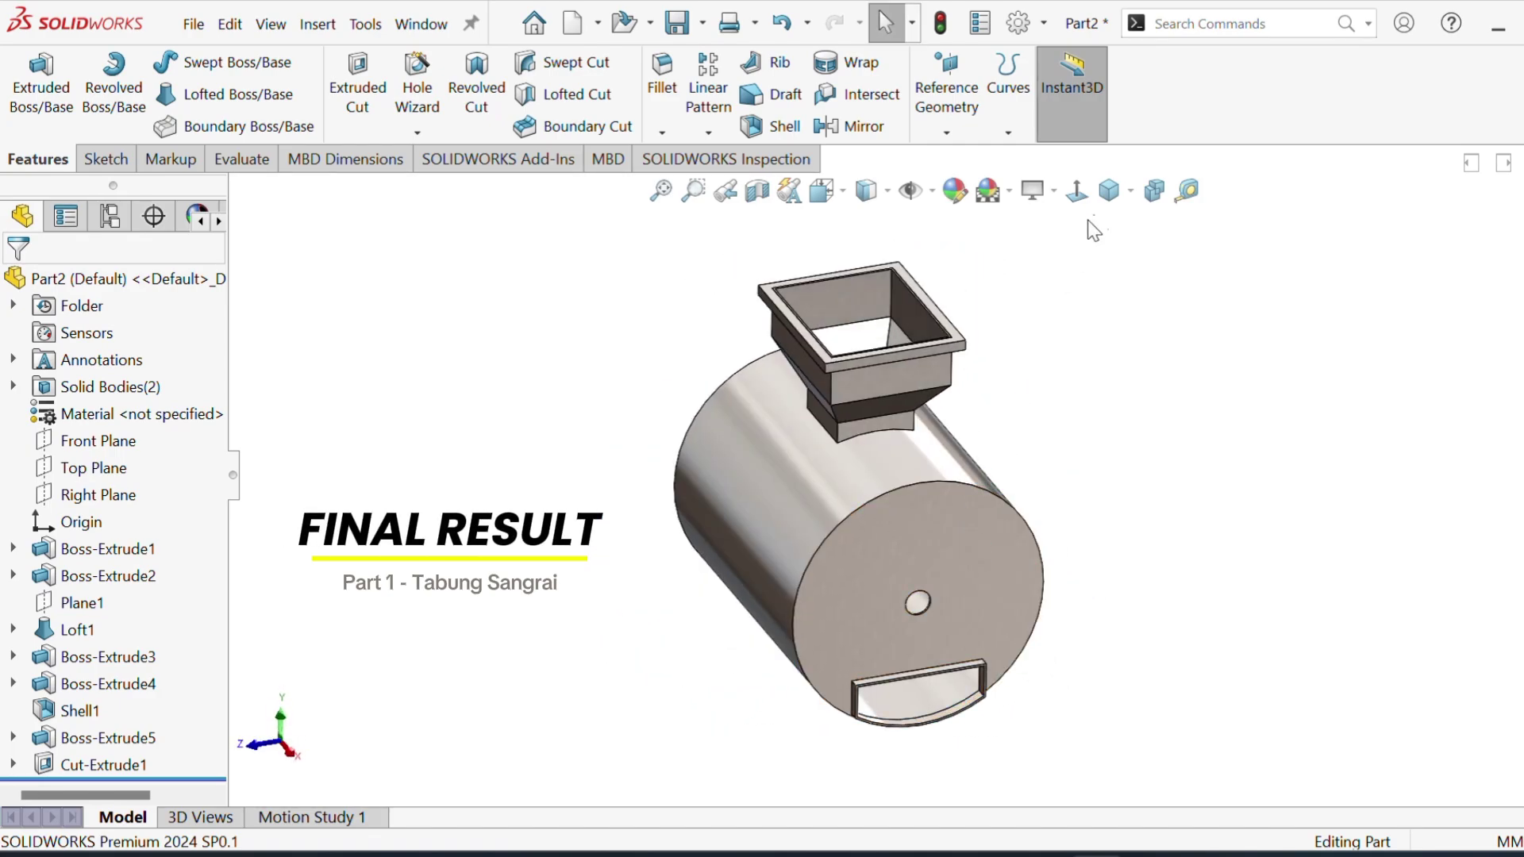
pyautogui.click(1130, 191)
pyautogui.click(1127, 227)
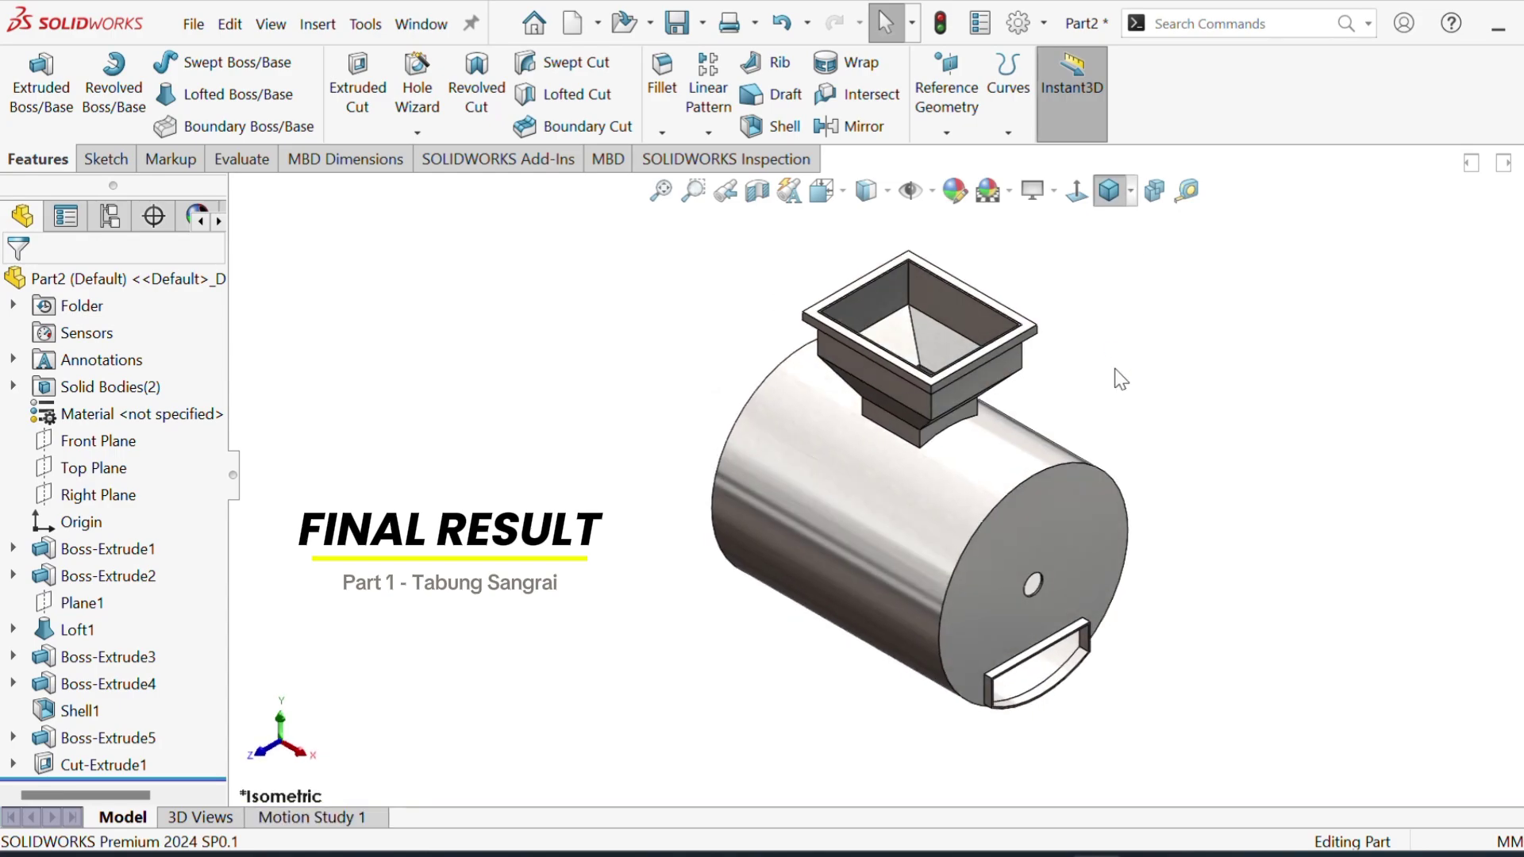
pyautogui.scroll(-2, 1112, 384)
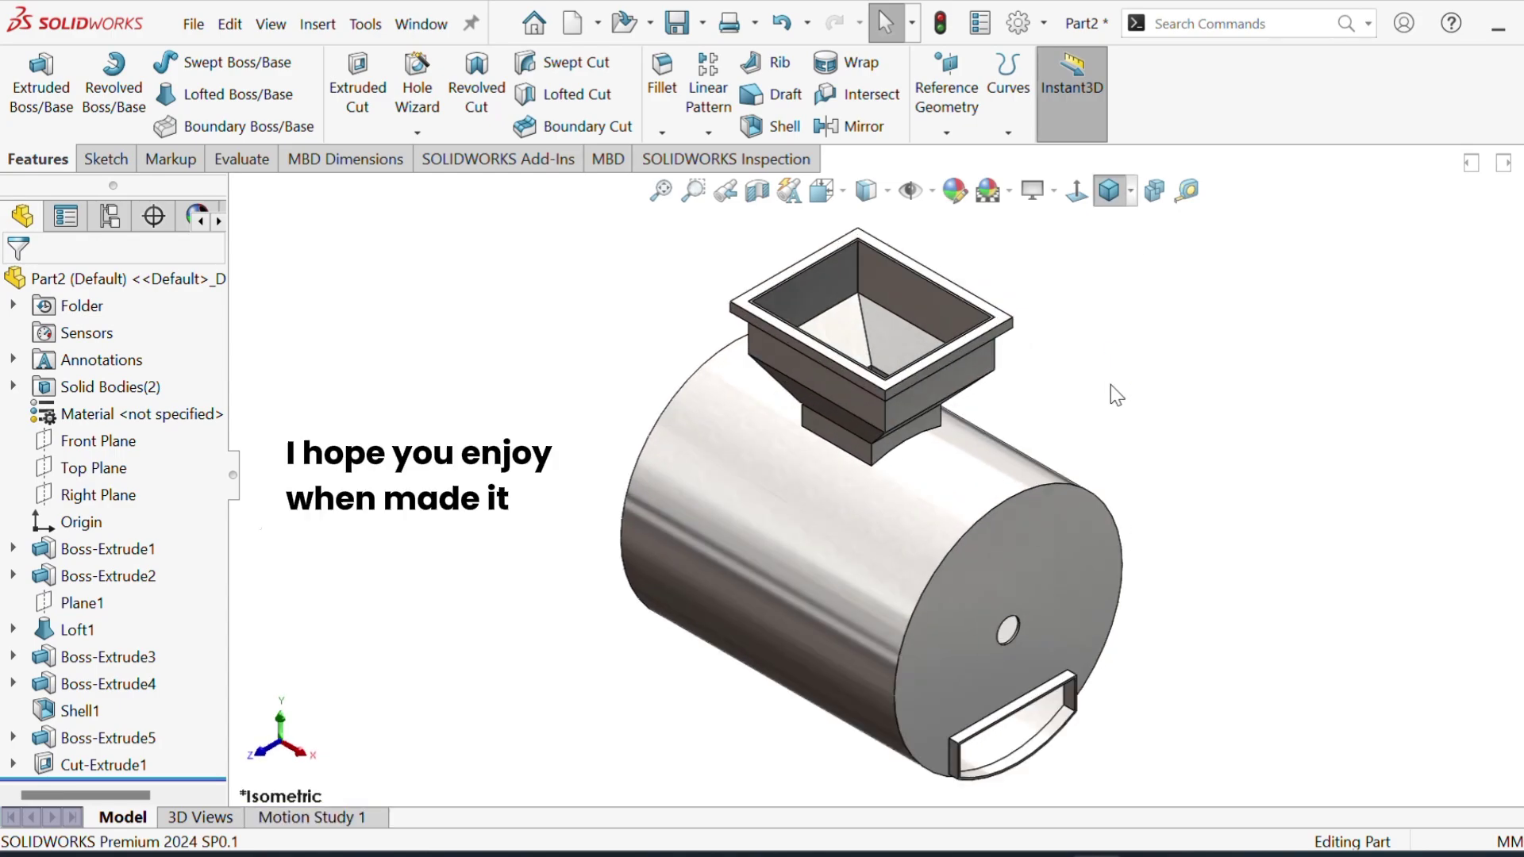